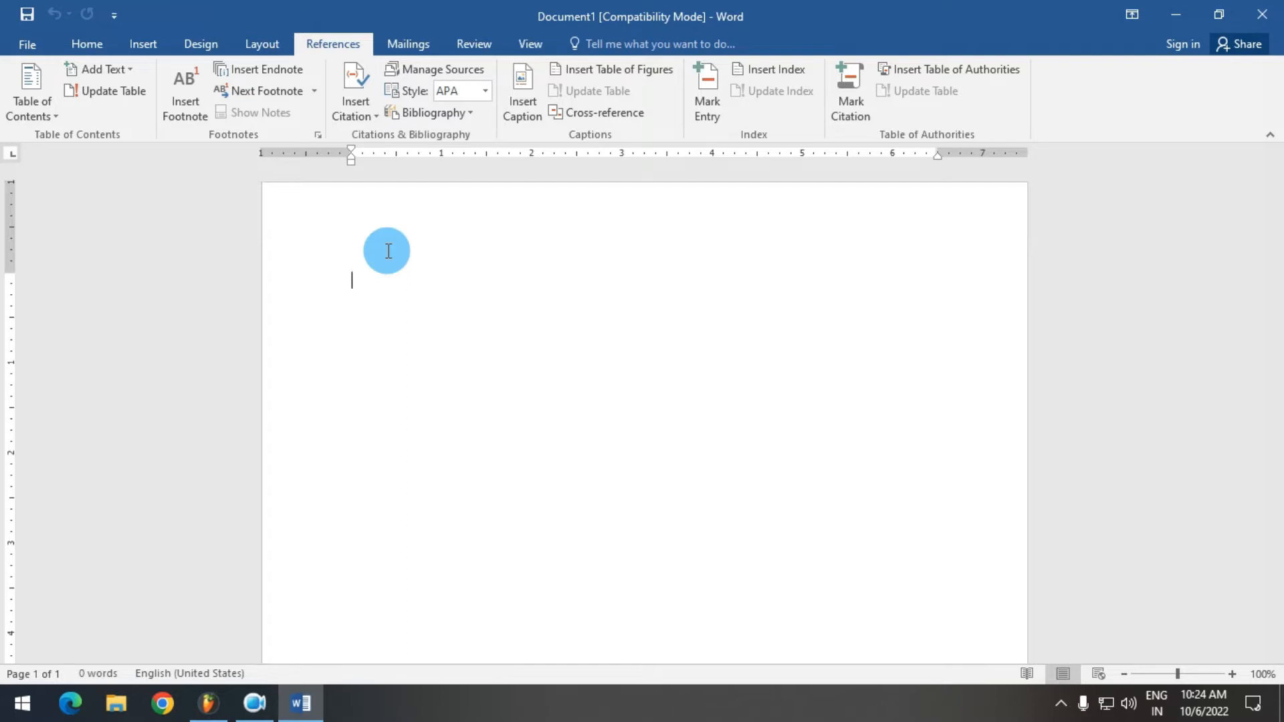
- Enter the heading line "CHAPTER -1" and generate ten paragraphs of sample text below it with =rand(10)
left_click(388, 251)
type("CH")
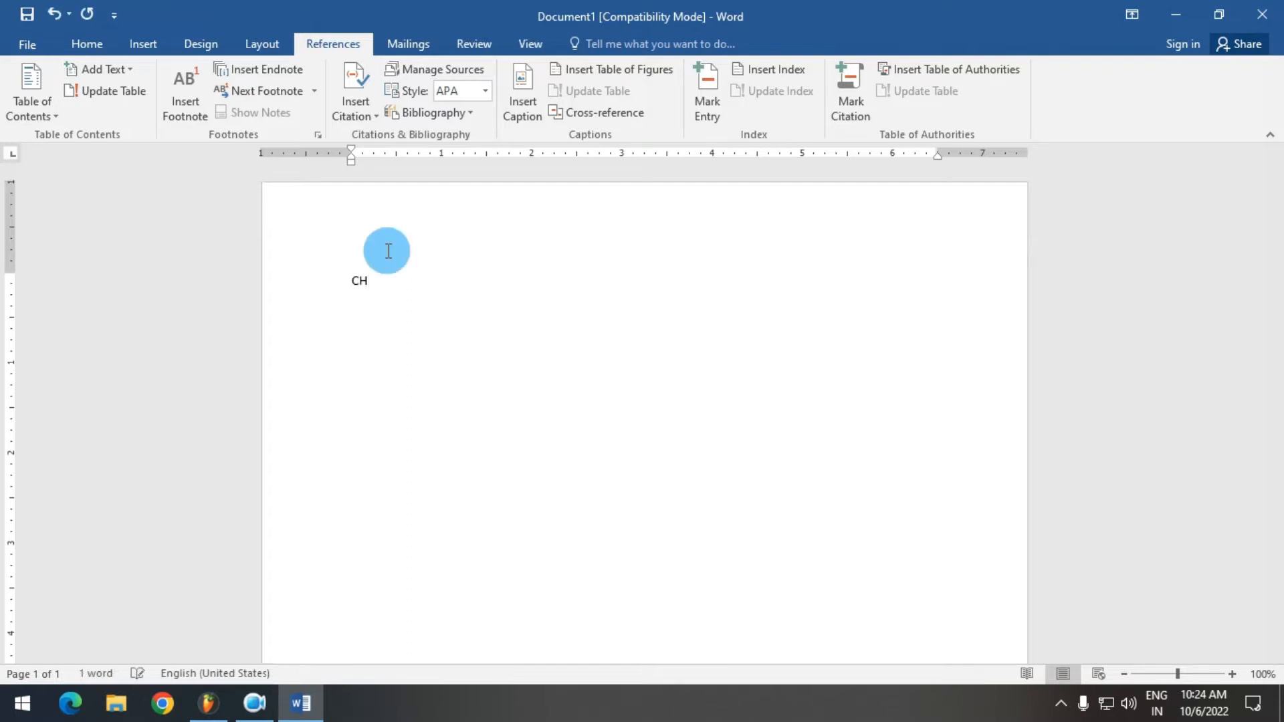
type("APTER -1")
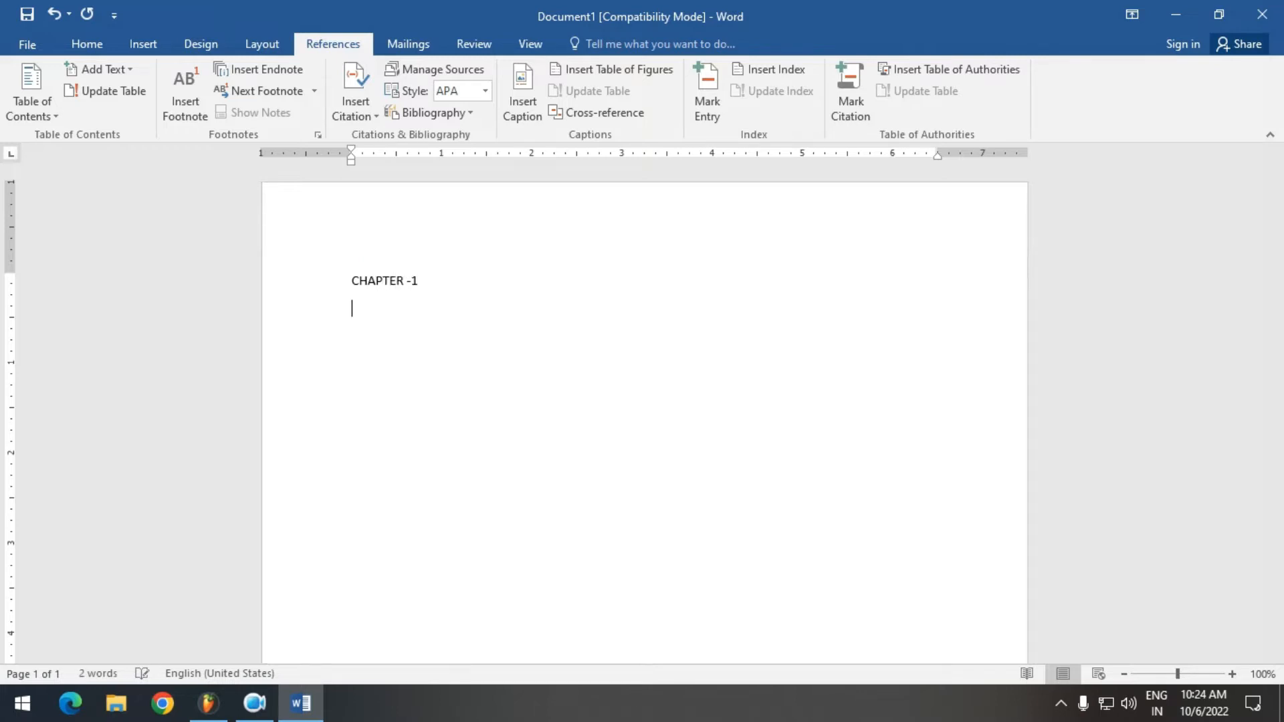
key("Return")
type("=rand(10)")
key("Return")
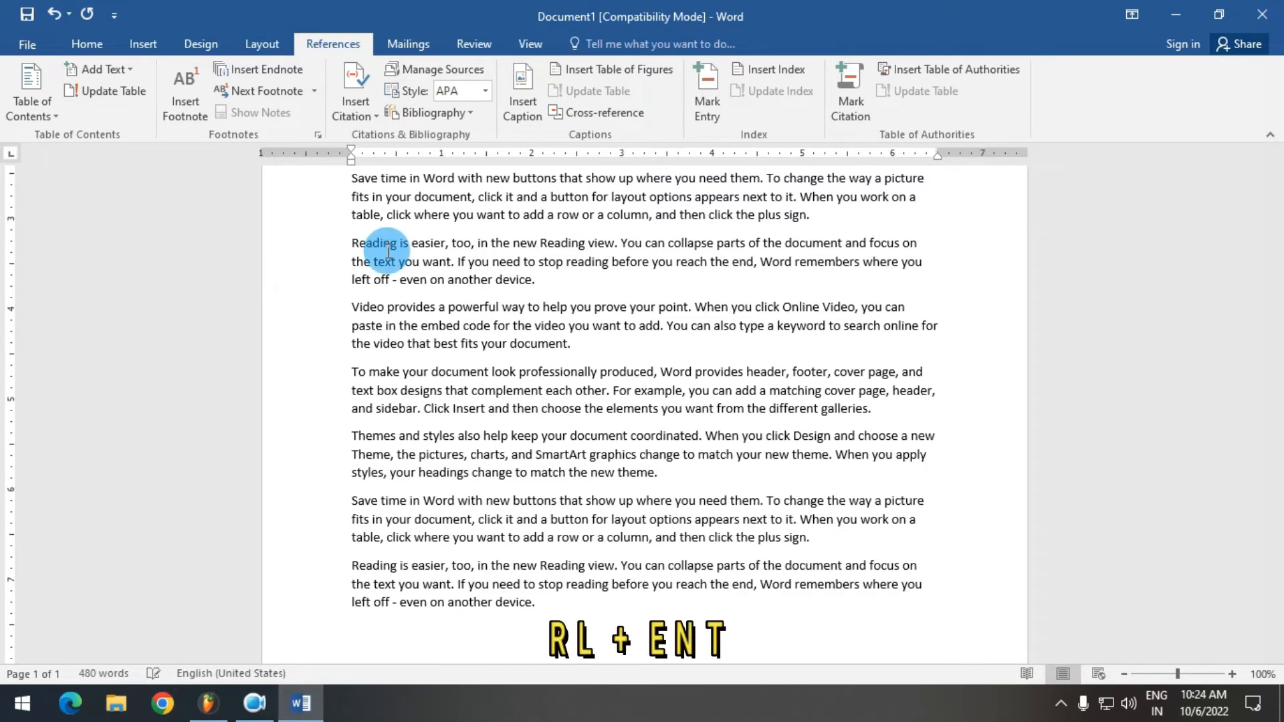
- Begin a new page with the line "CHAPTER -2" and fill it with sample text using =RAND(30)
key("ctrl+Return")
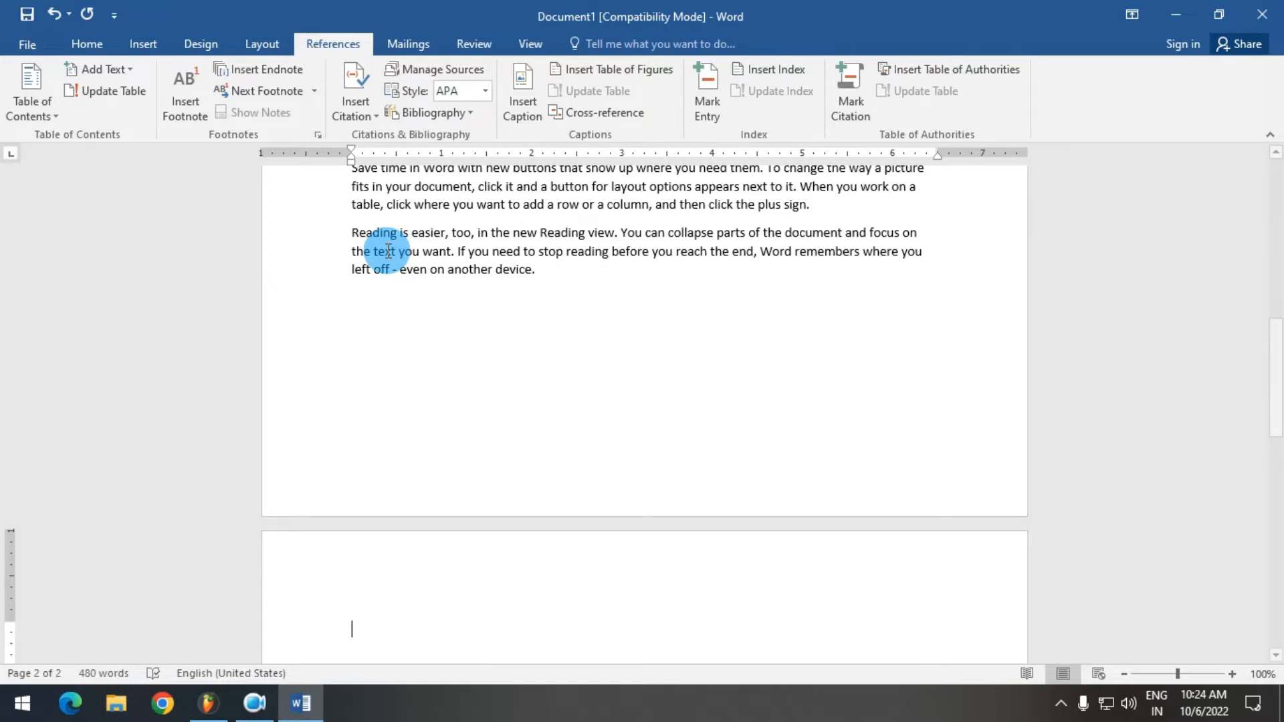
type("CHAPTER -2")
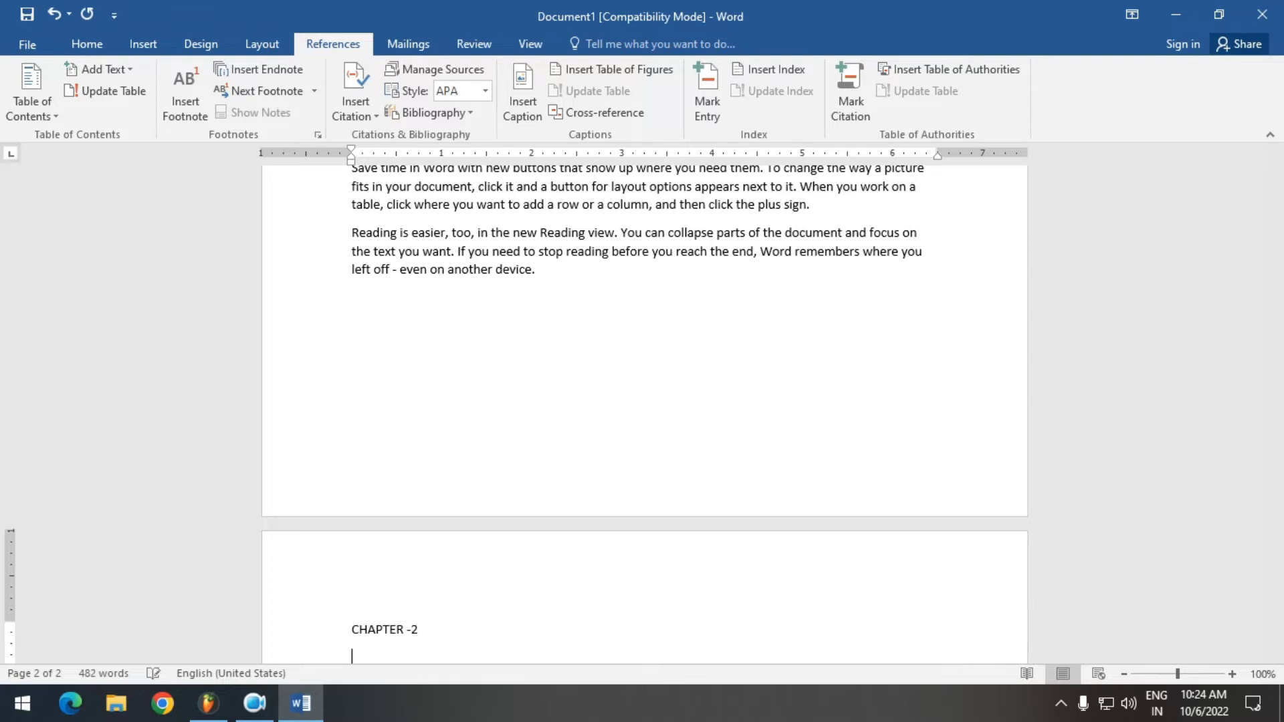
type("AND")
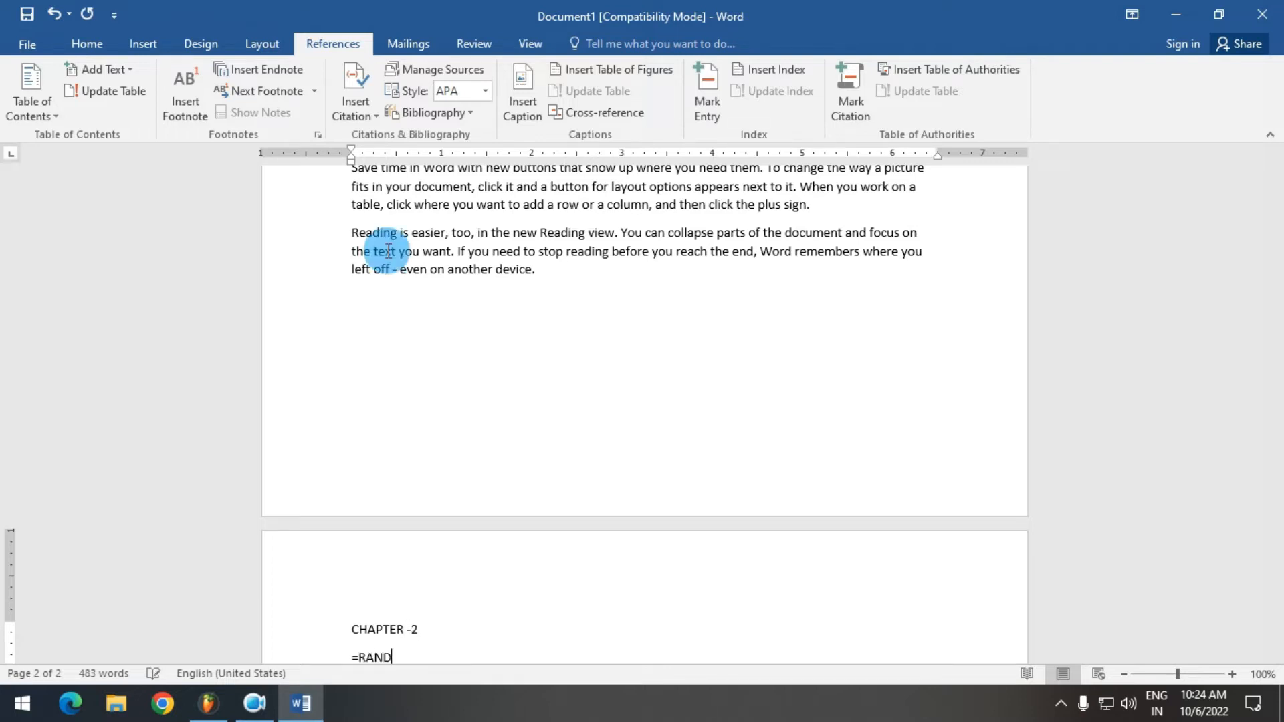
type("(30)")
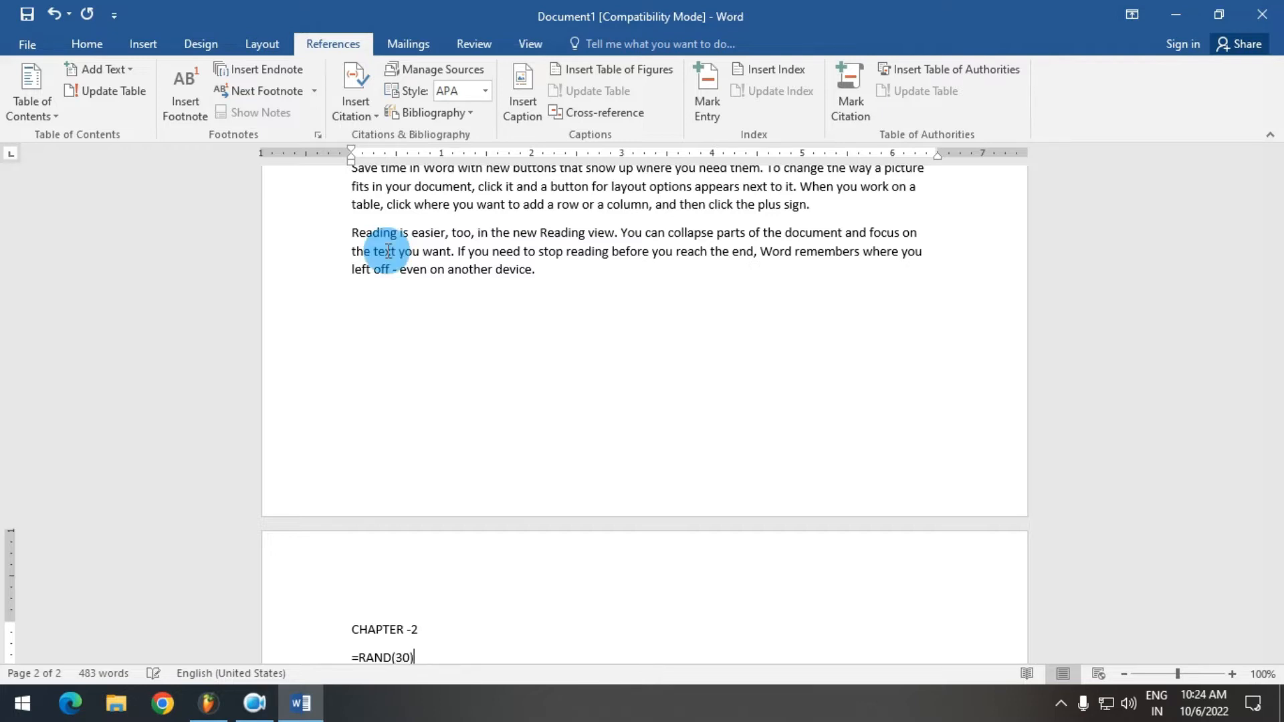
key("Return")
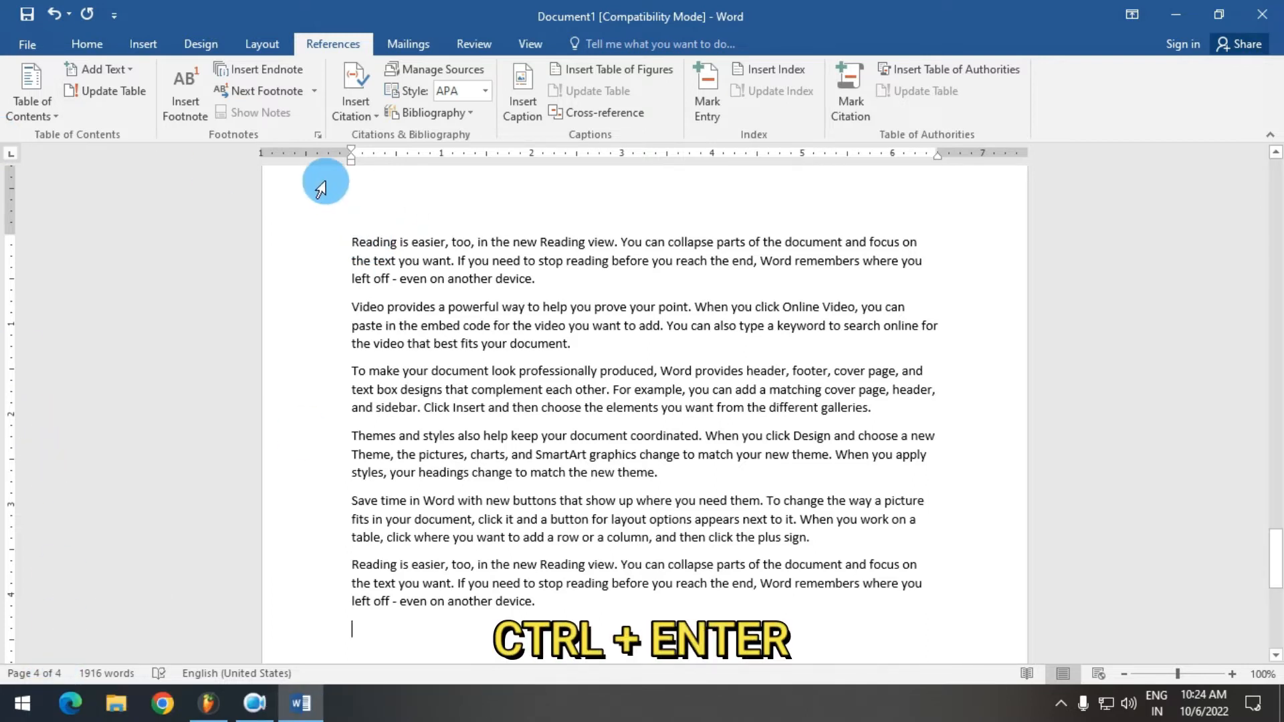
- Begin another new page with the line "CHAPTER – 3" and fill it with sample text using =RAND()
key("ctrl+Return")
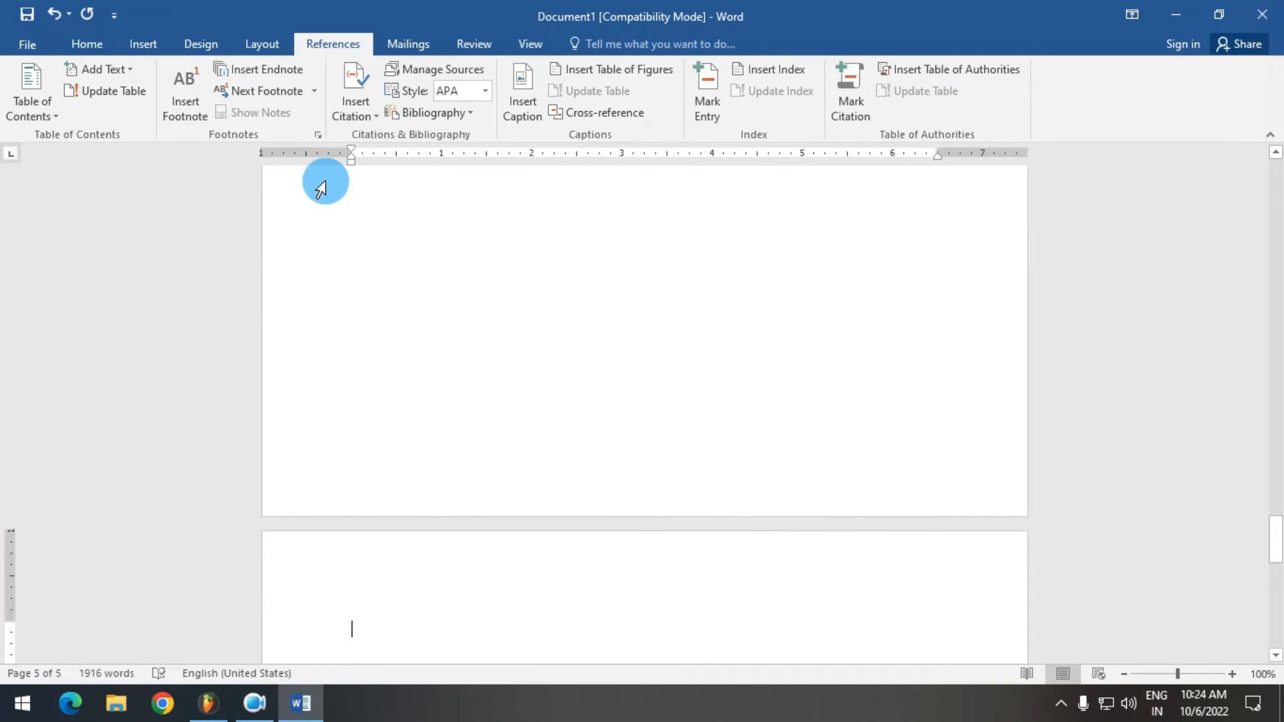
type("c")
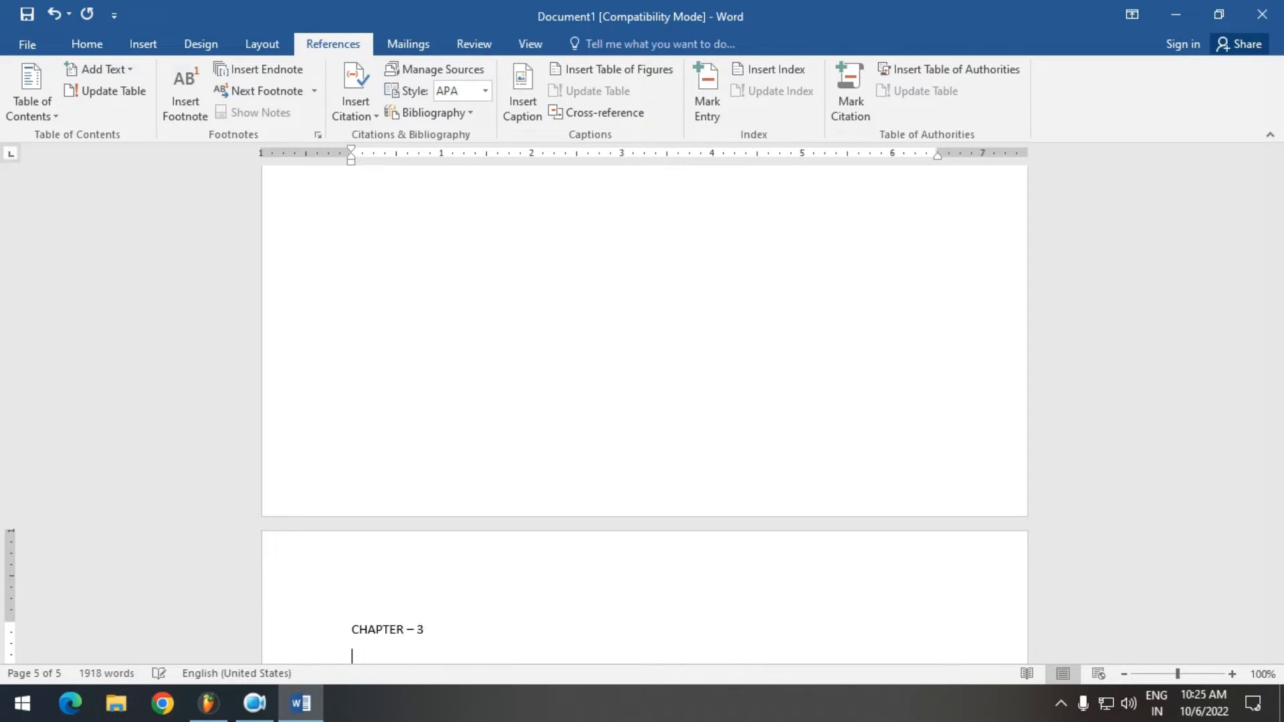
type("D()")
scroll(444, 487, "down", 5)
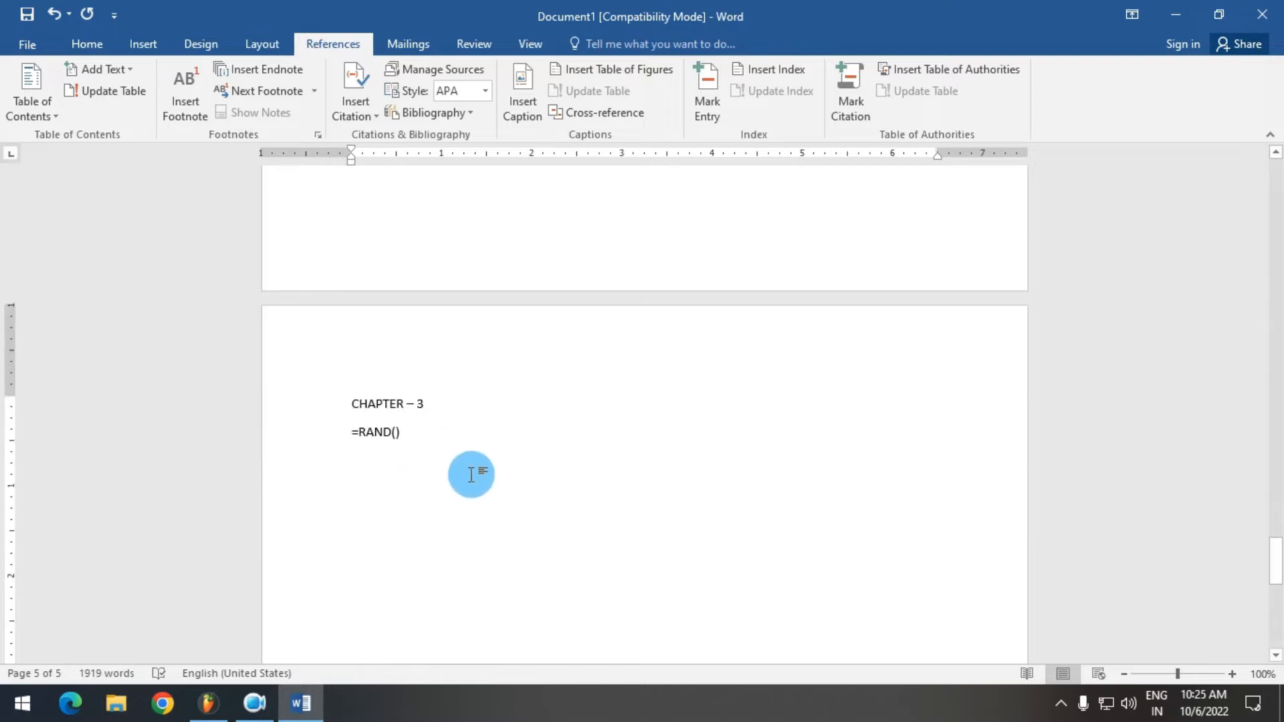
key("Return")
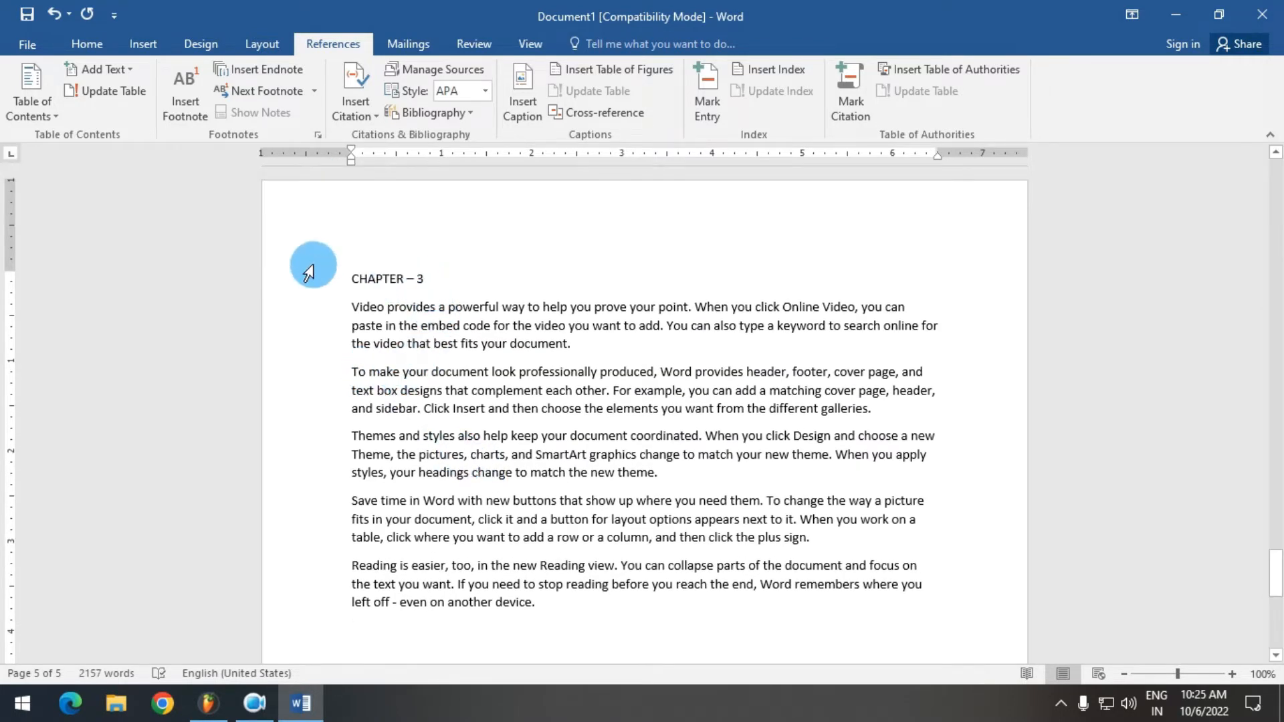
- Insert the line "UNIT -1" after the fifth paragraph of Chapter 1
scroll(430, 324, "up", 15)
scroll(438, 328, "up", 15)
scroll(447, 344, "up", 10)
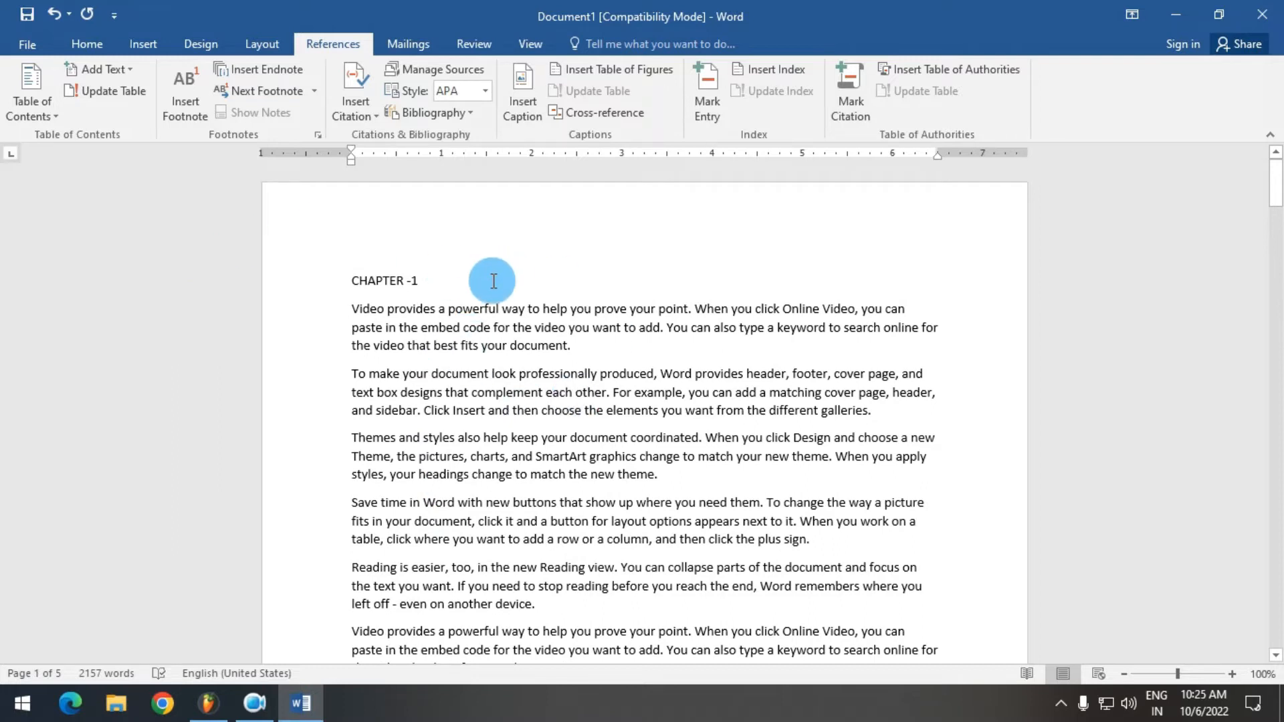
scroll(556, 509, "down", 2)
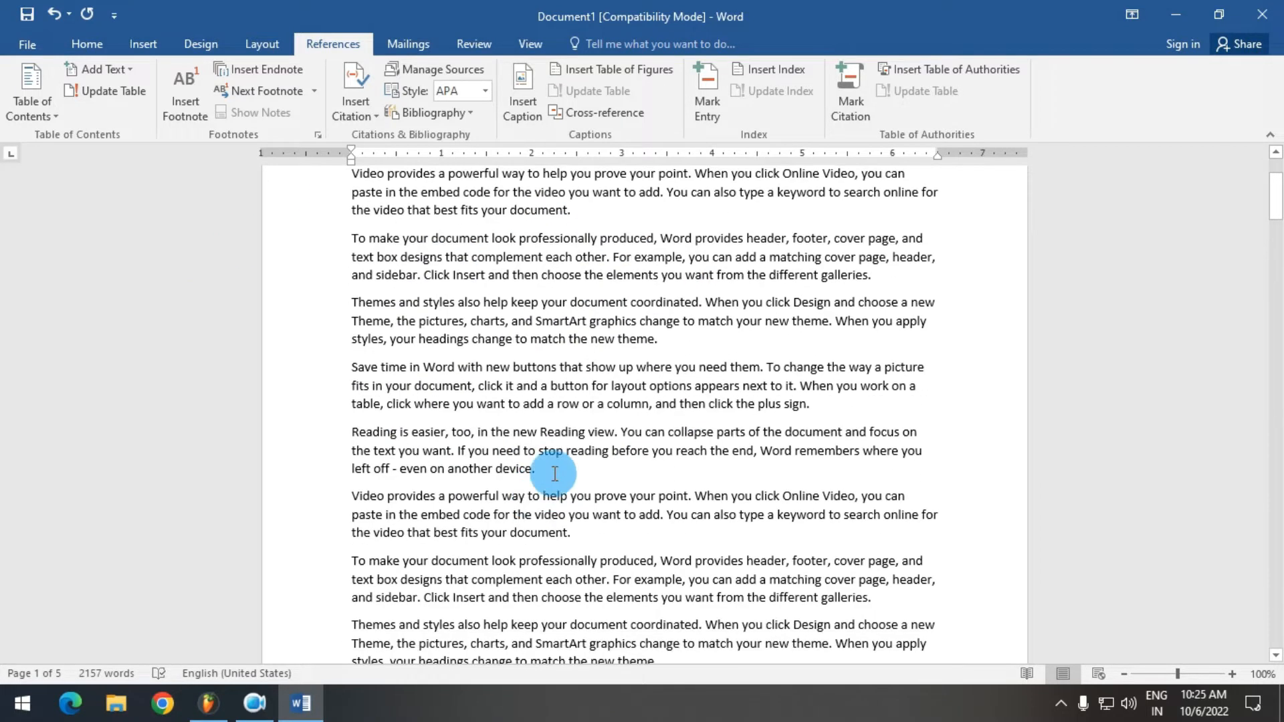
left_click(555, 474)
key("Return")
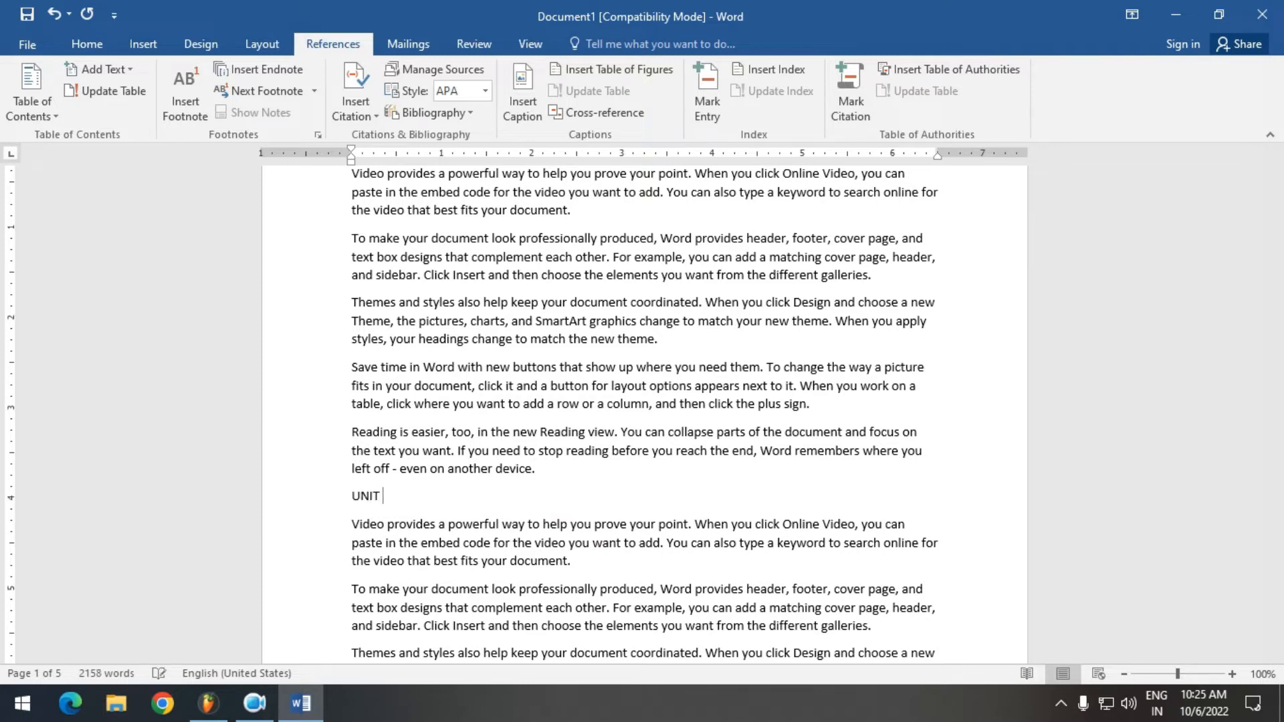
- Insert the line "UNIT -2" in Chapter 1, three paragraphs below its UNIT -1 line
scroll(401, 574, "down", 12)
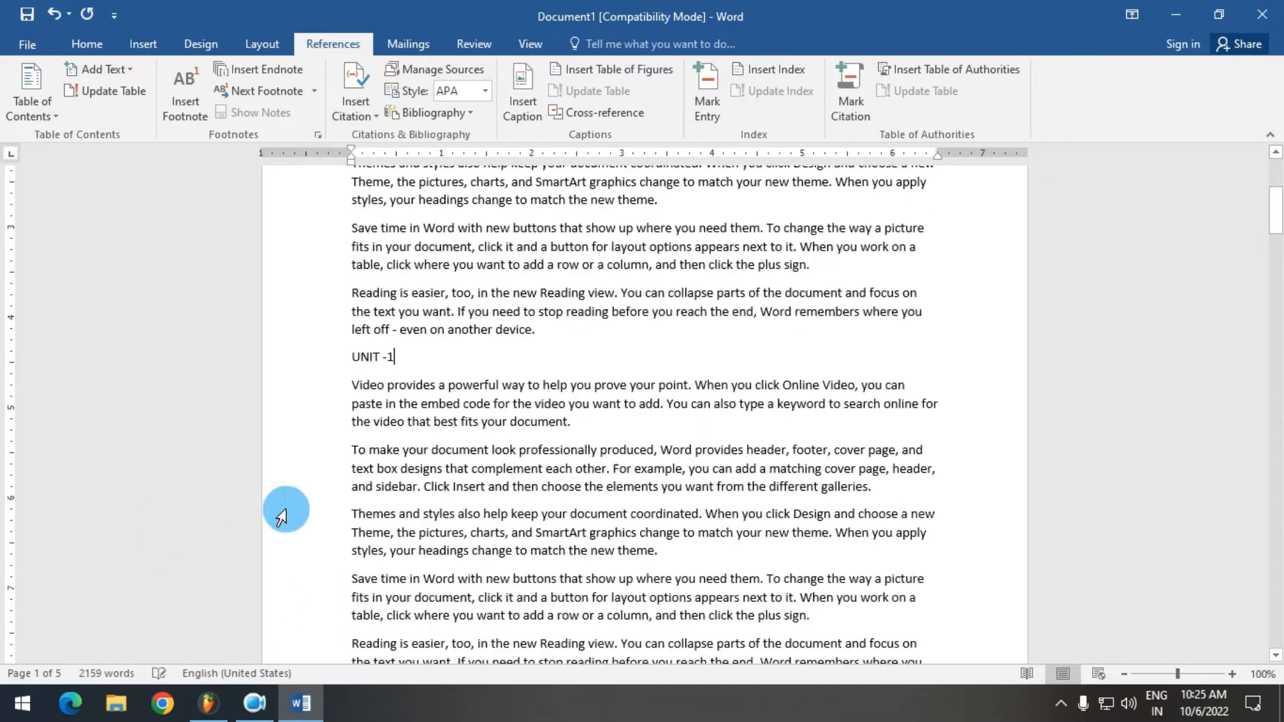
scroll(451, 471, "up", 10)
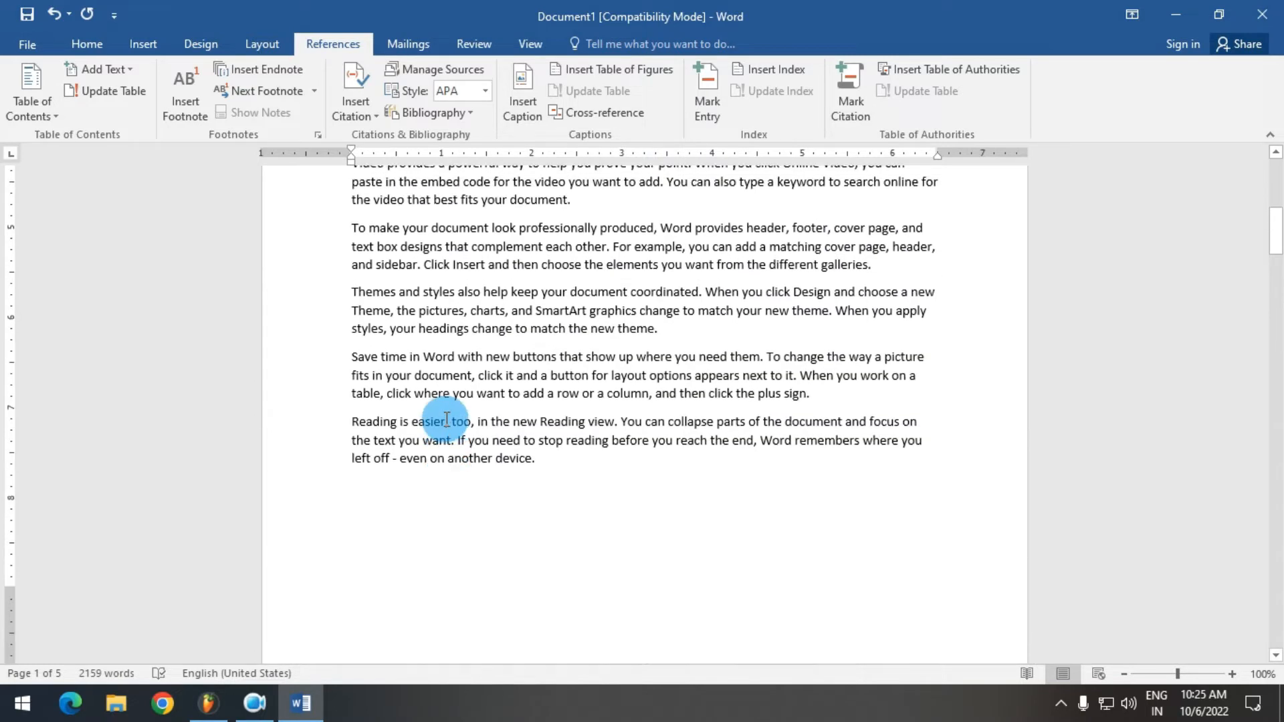
left_click(696, 430)
key("Return")
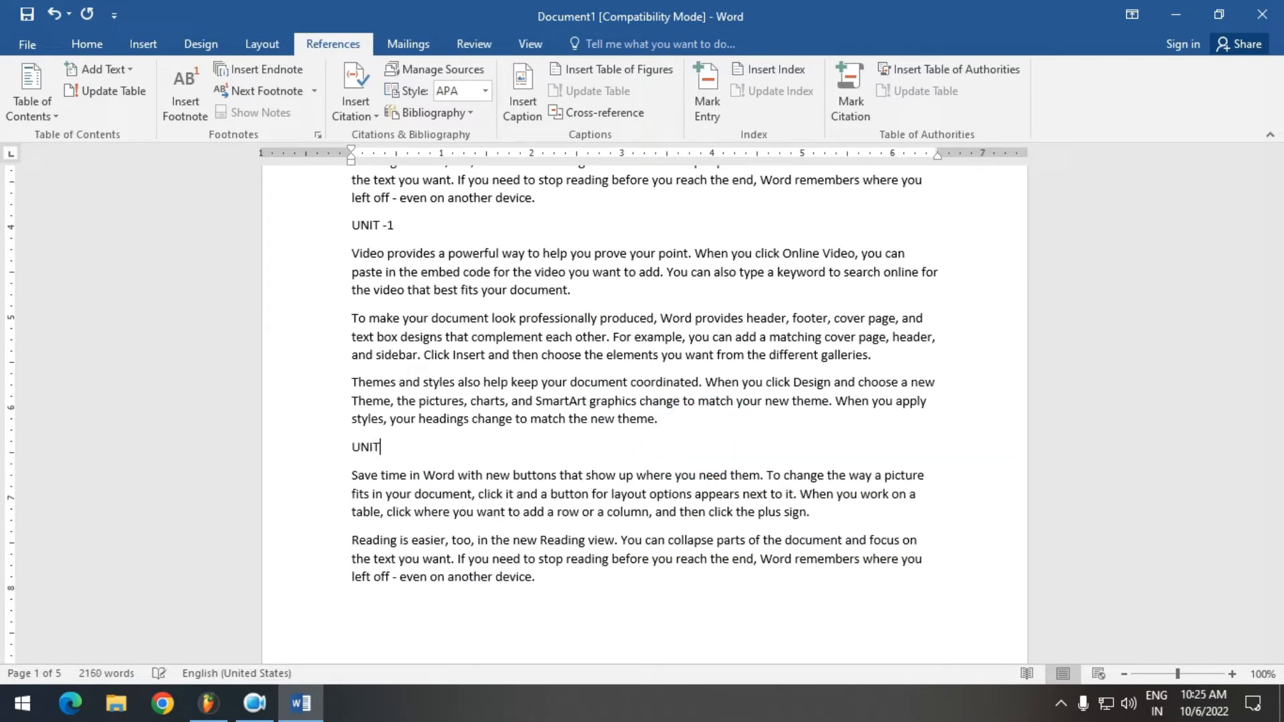
- Insert the line "UNIT -1" after the fifth paragraph of Chapter 2
scroll(338, 459, "up", 10)
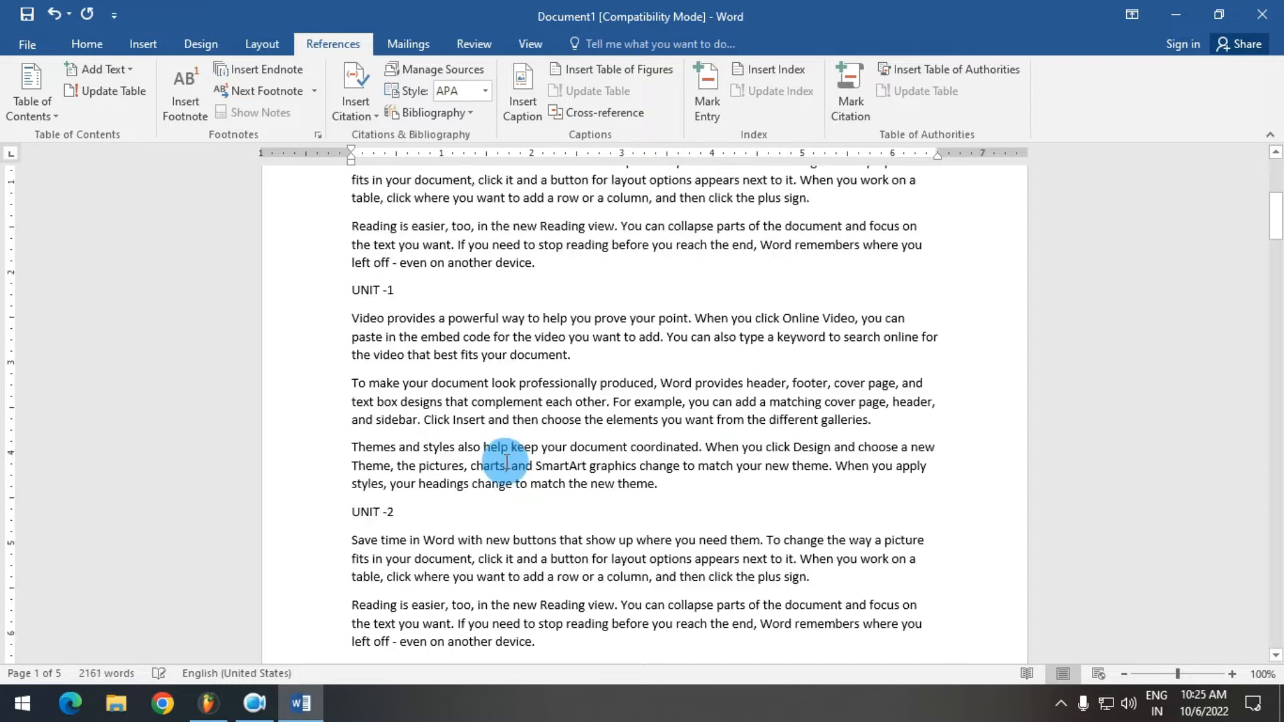
scroll(424, 264, "down", 8)
scroll(416, 361, "down", 13)
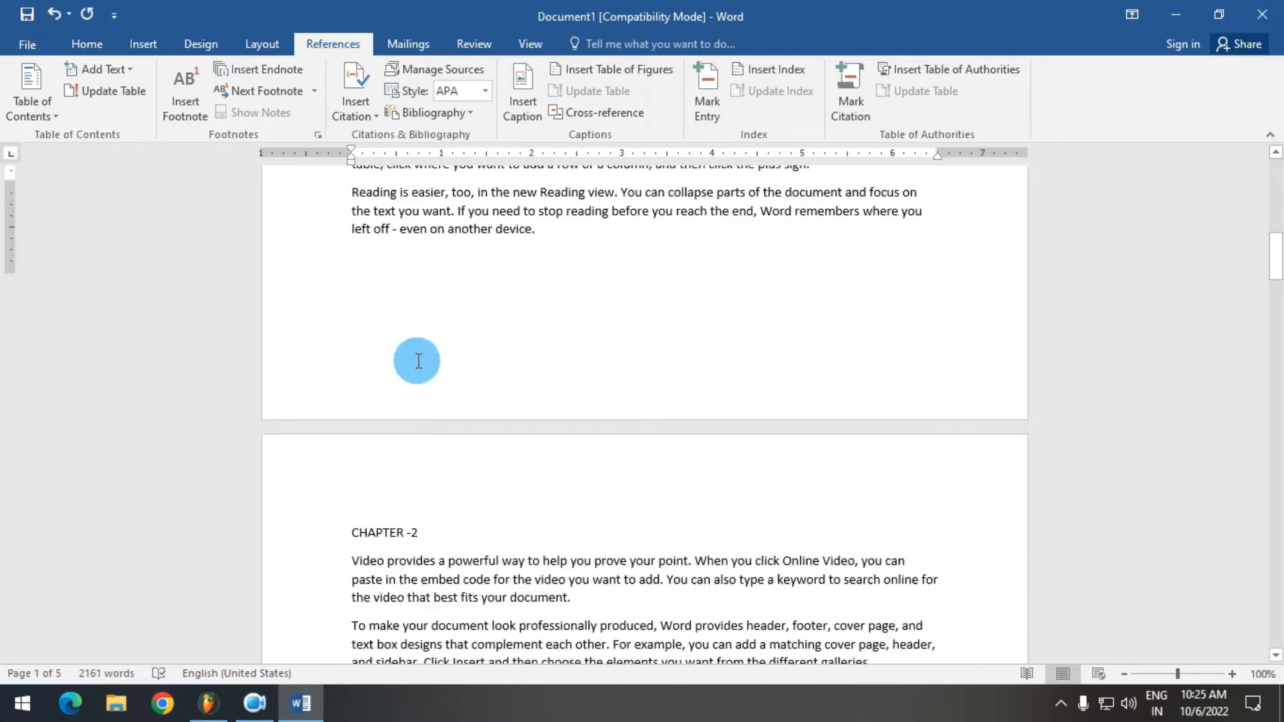
scroll(402, 281, "down", 3)
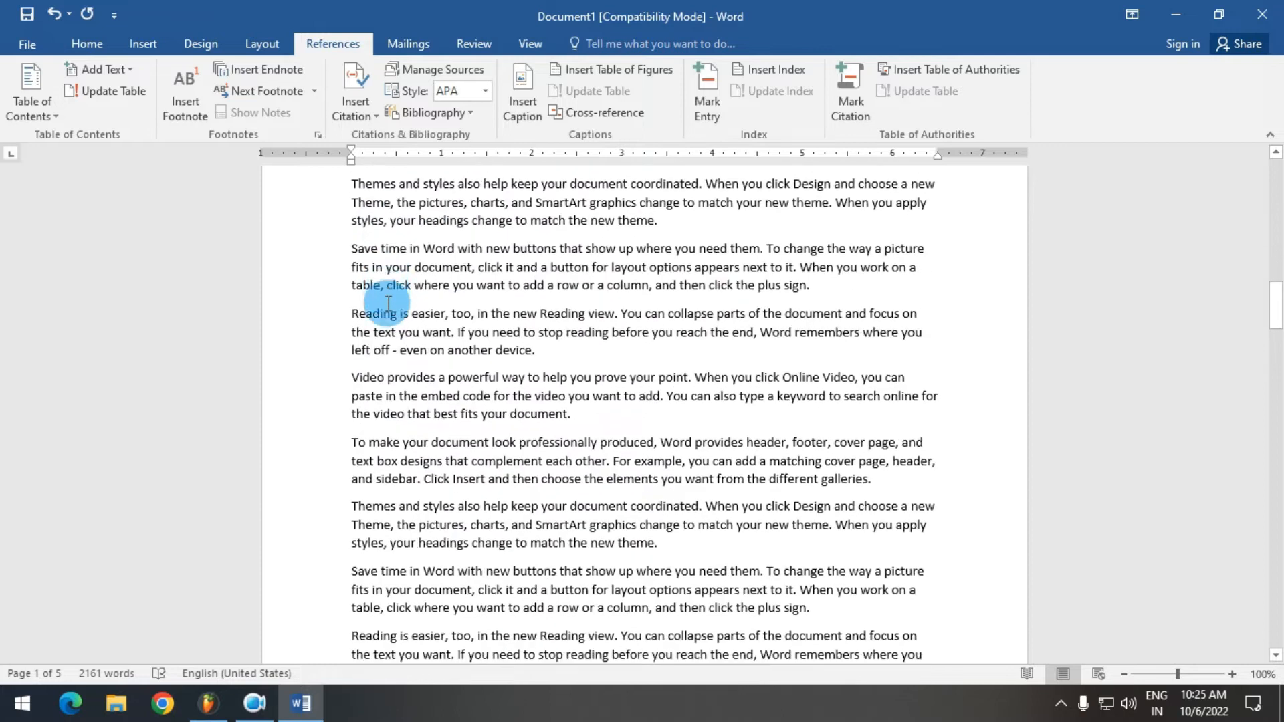
left_click(559, 344)
key("Return")
type("UNIT -1")
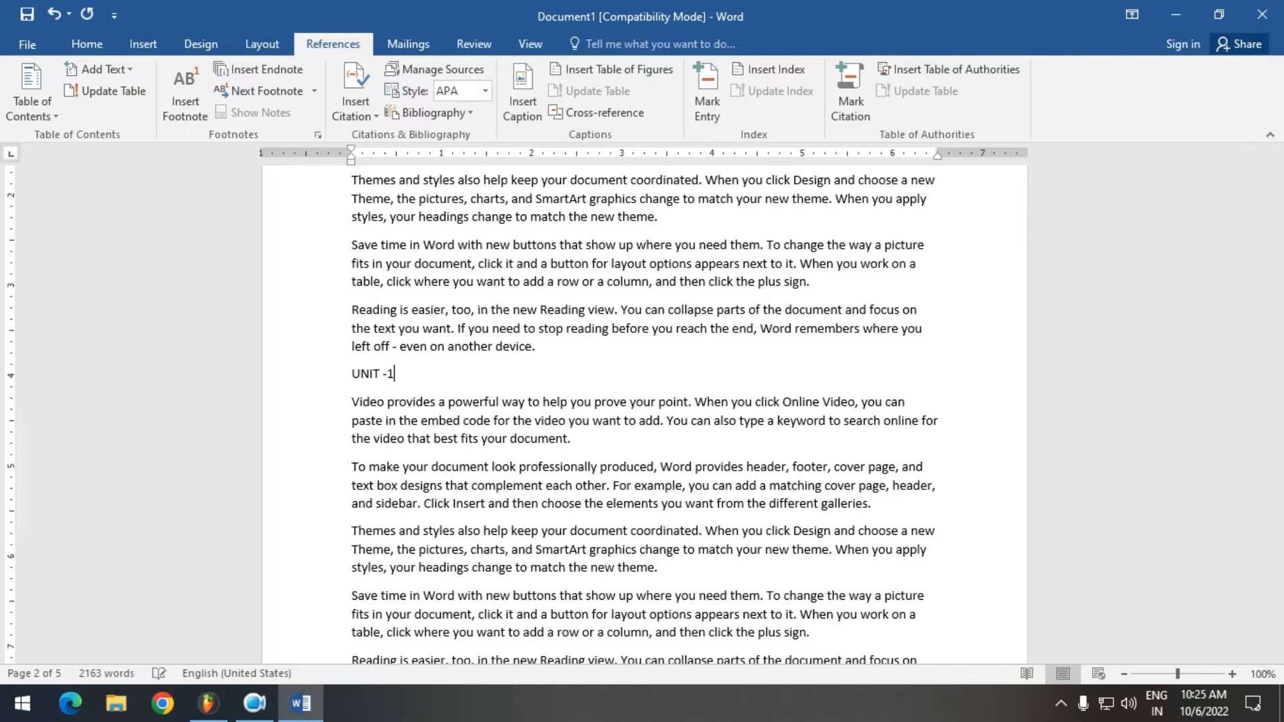
- Insert the line "UNIT -2" in Chapter 2, five paragraphs below its UNIT -1 line
scroll(642, 401, "down", 3)
left_click(593, 512)
key("Return")
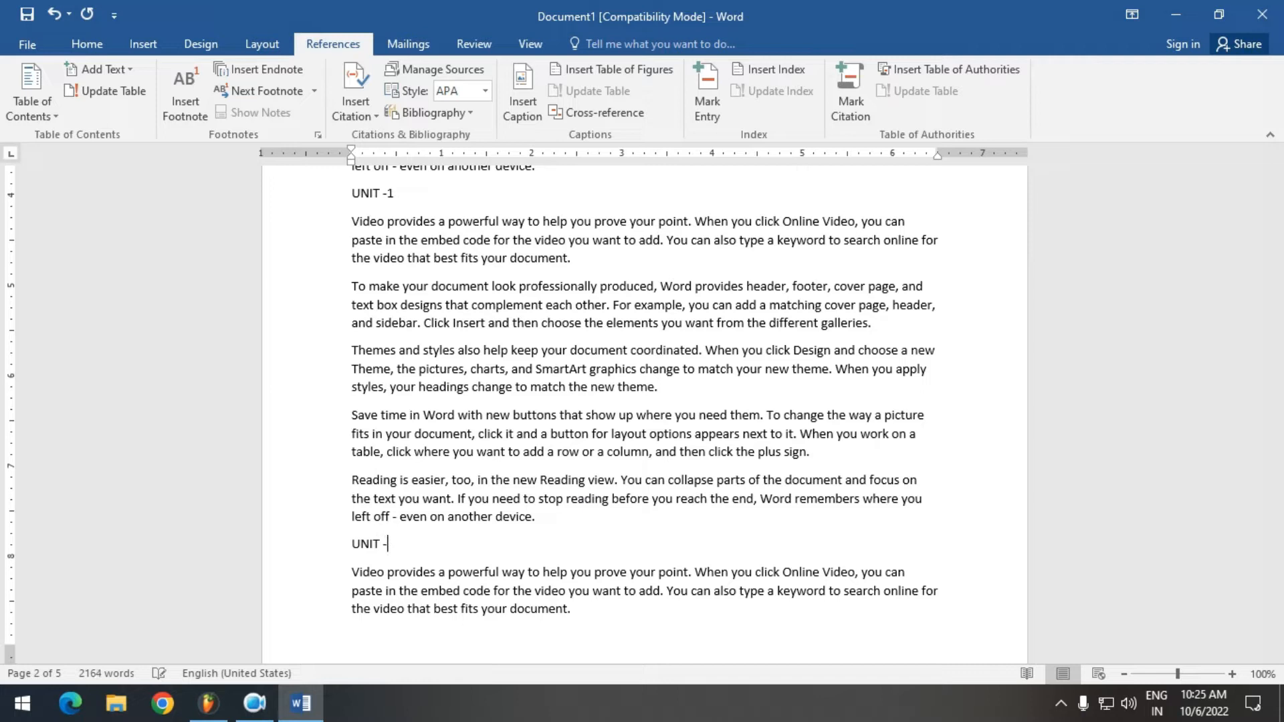
- Add two more UNIT lines to Chapter 2 on page 3, after its first and second "Themes and styles" paragraphs
scroll(595, 512, "down", 8)
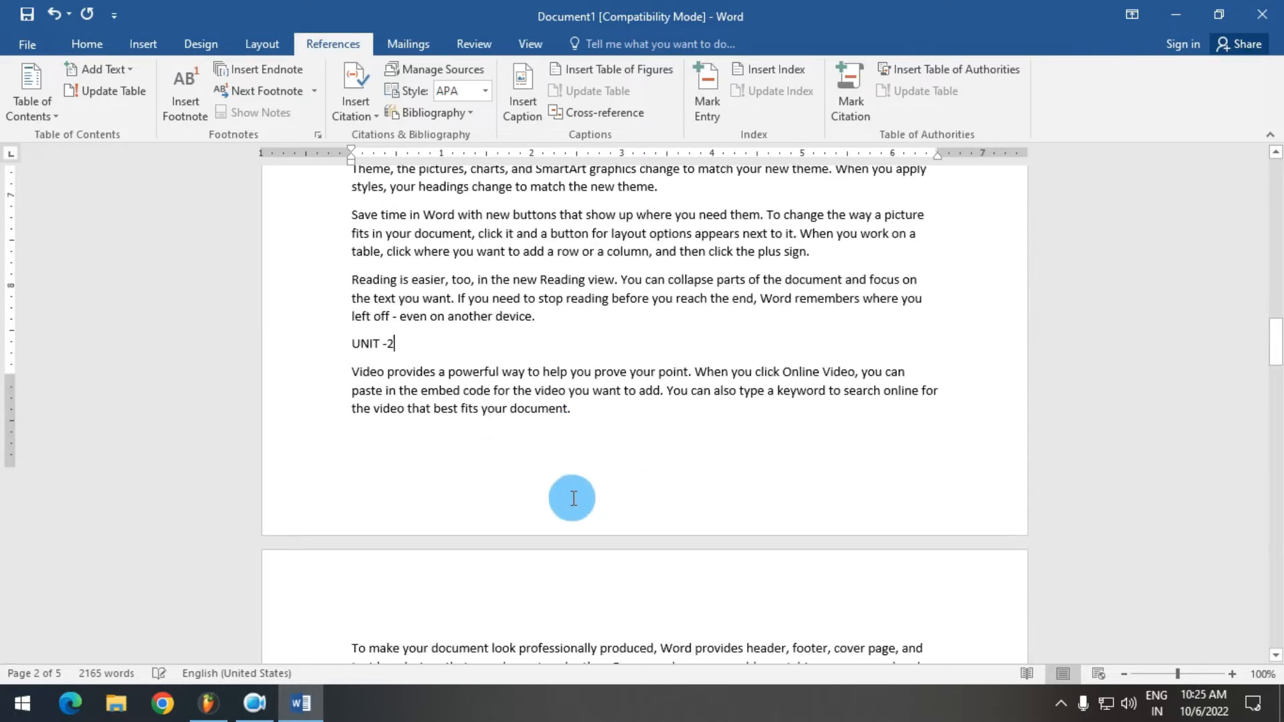
left_click(707, 366)
key("Return")
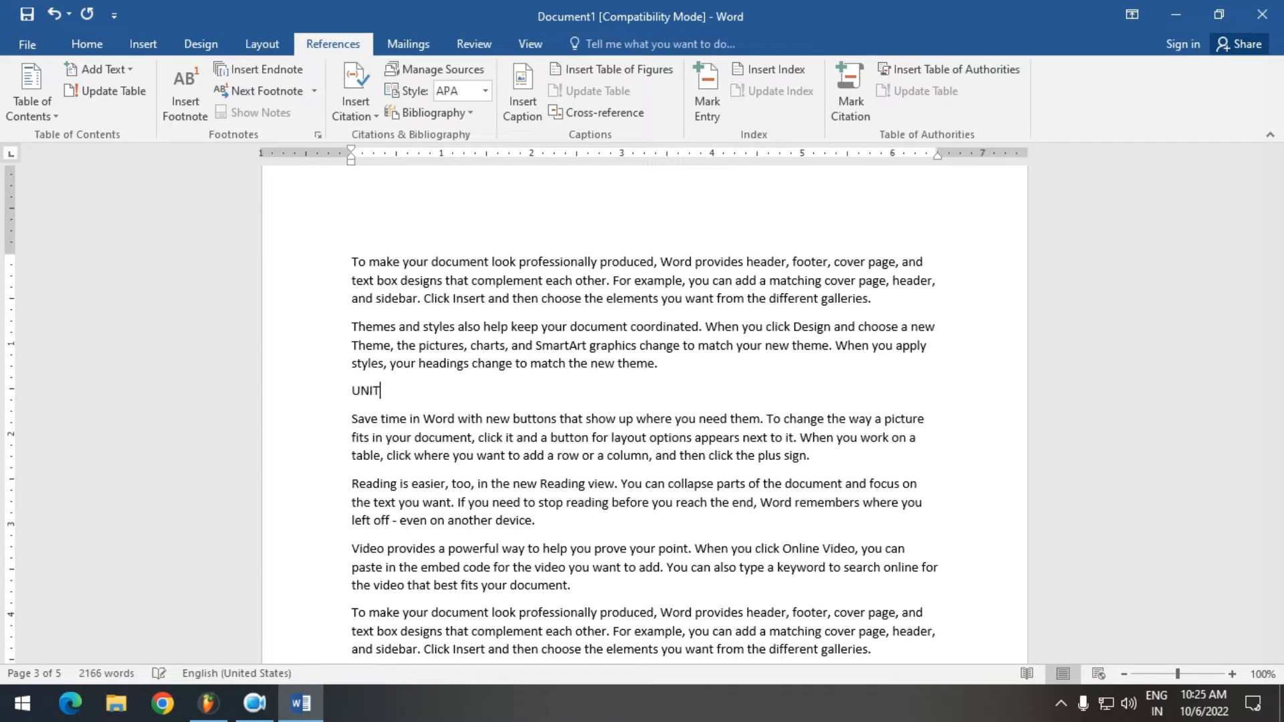
scroll(539, 462, "down", 5)
left_click(683, 444)
key("Return")
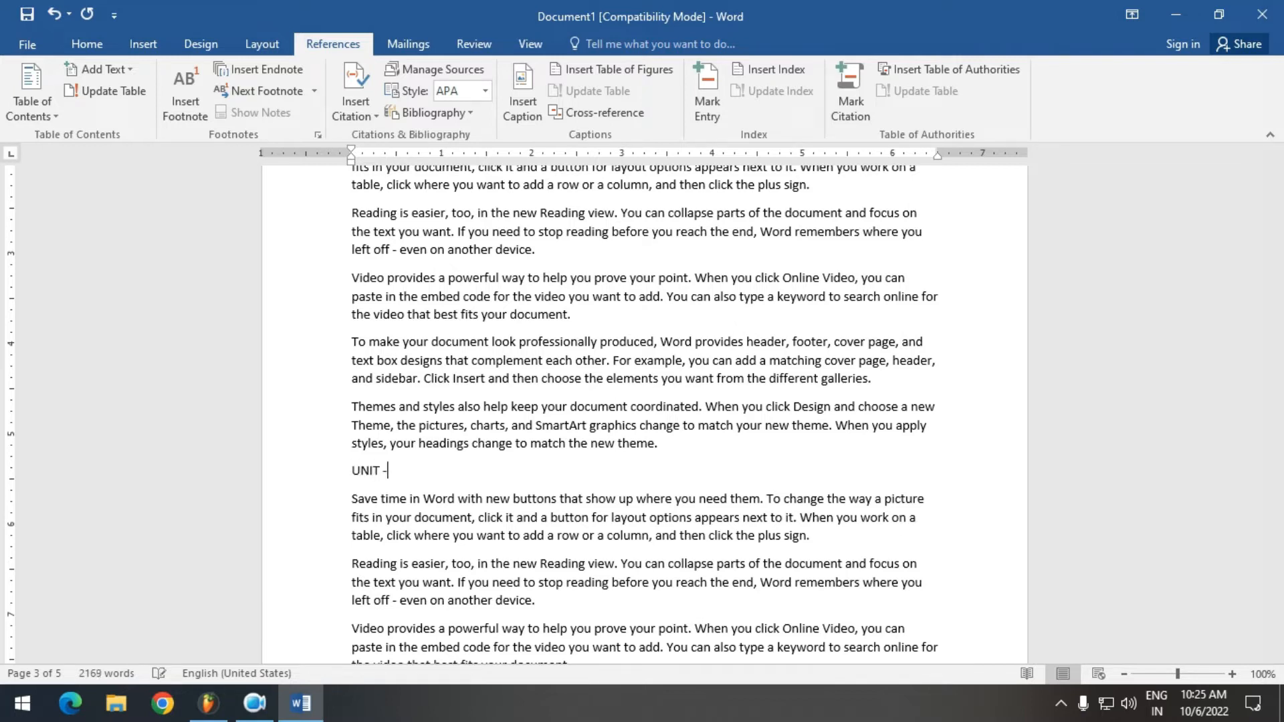
- Insert the line "UNIT -1" after the second paragraph of Chapter 3
scroll(411, 501, "down", 20)
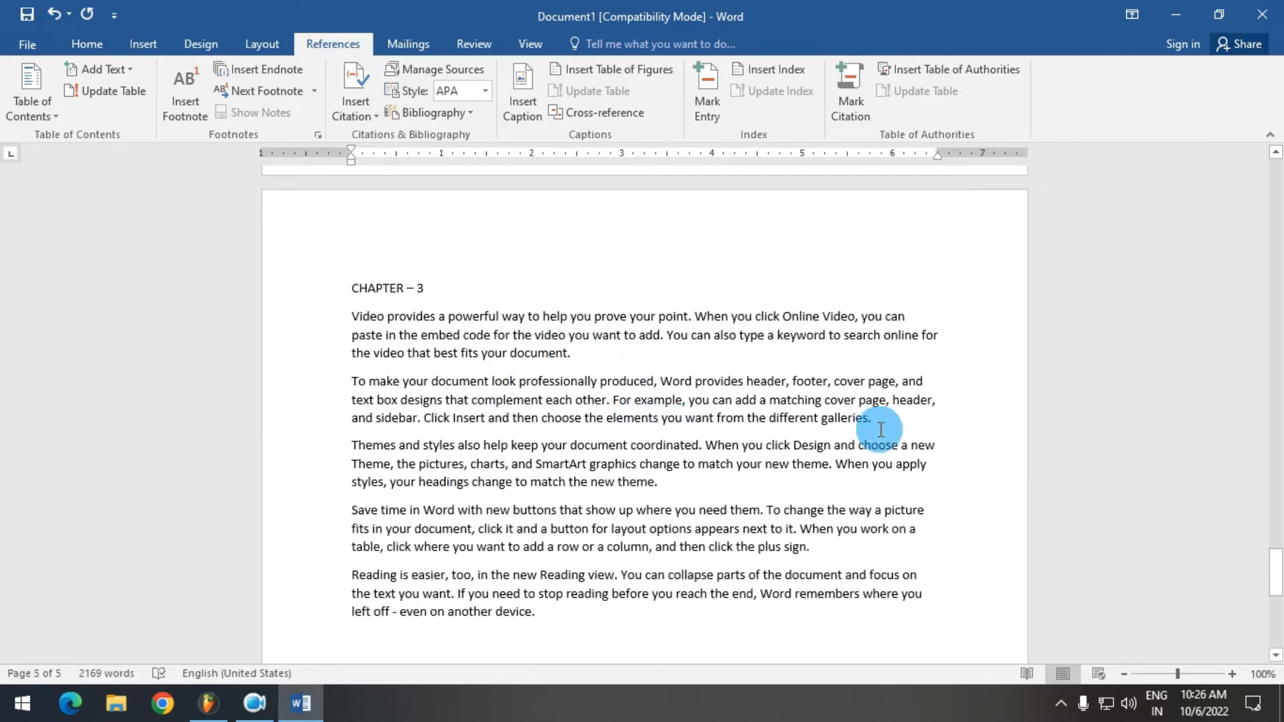
left_click(923, 427)
key("Return")
type("UNIT -1")
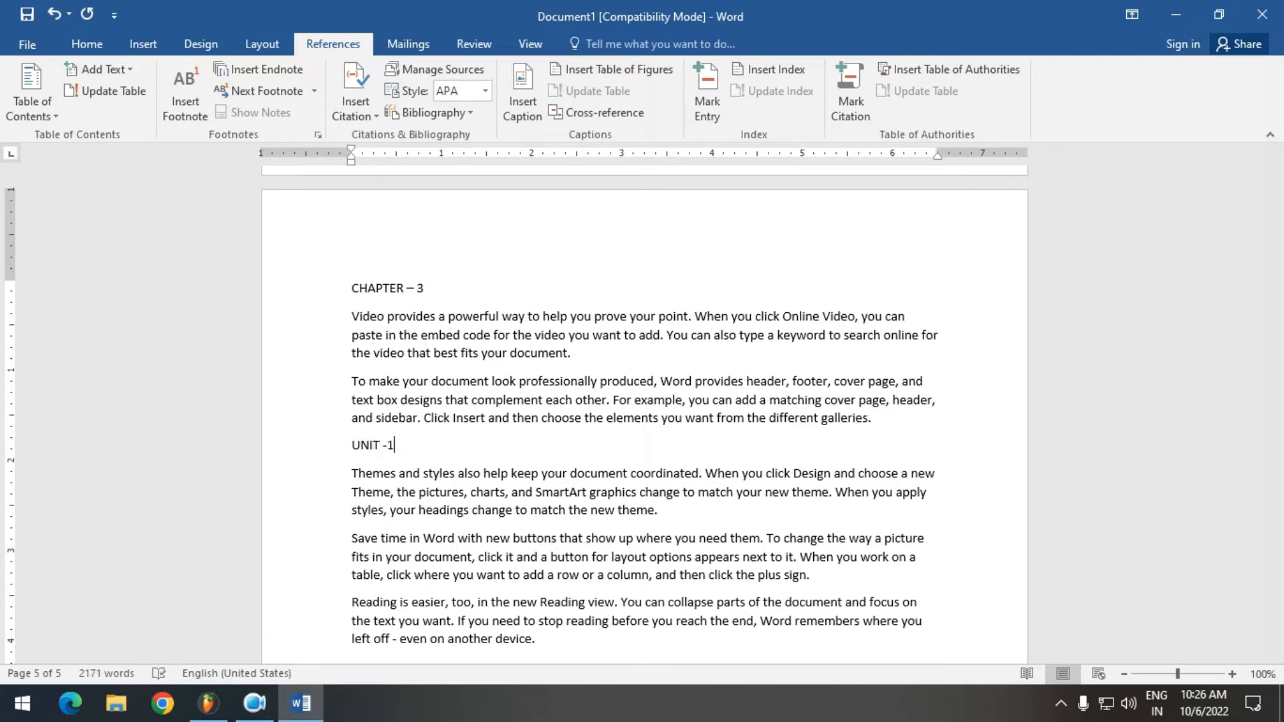
- Return to the start of the document and check the levels offered for adding text to the table of contents
key("ctrl+Home")
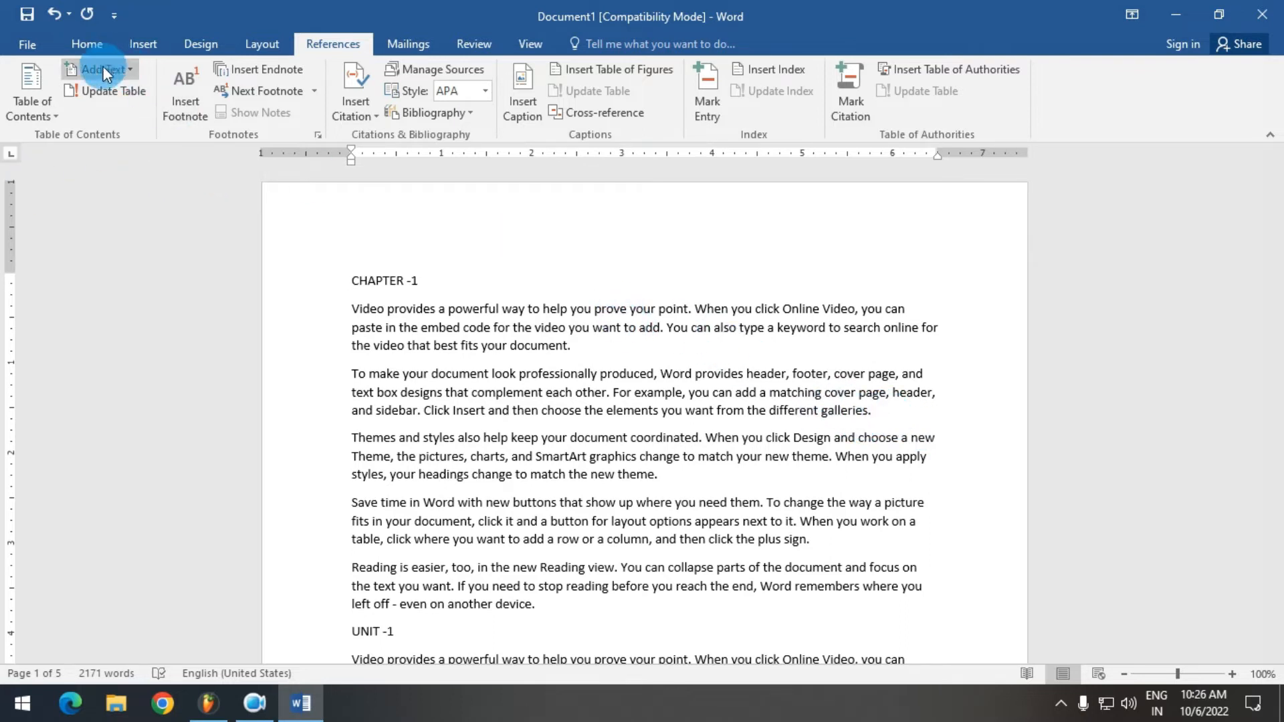
left_click(126, 70)
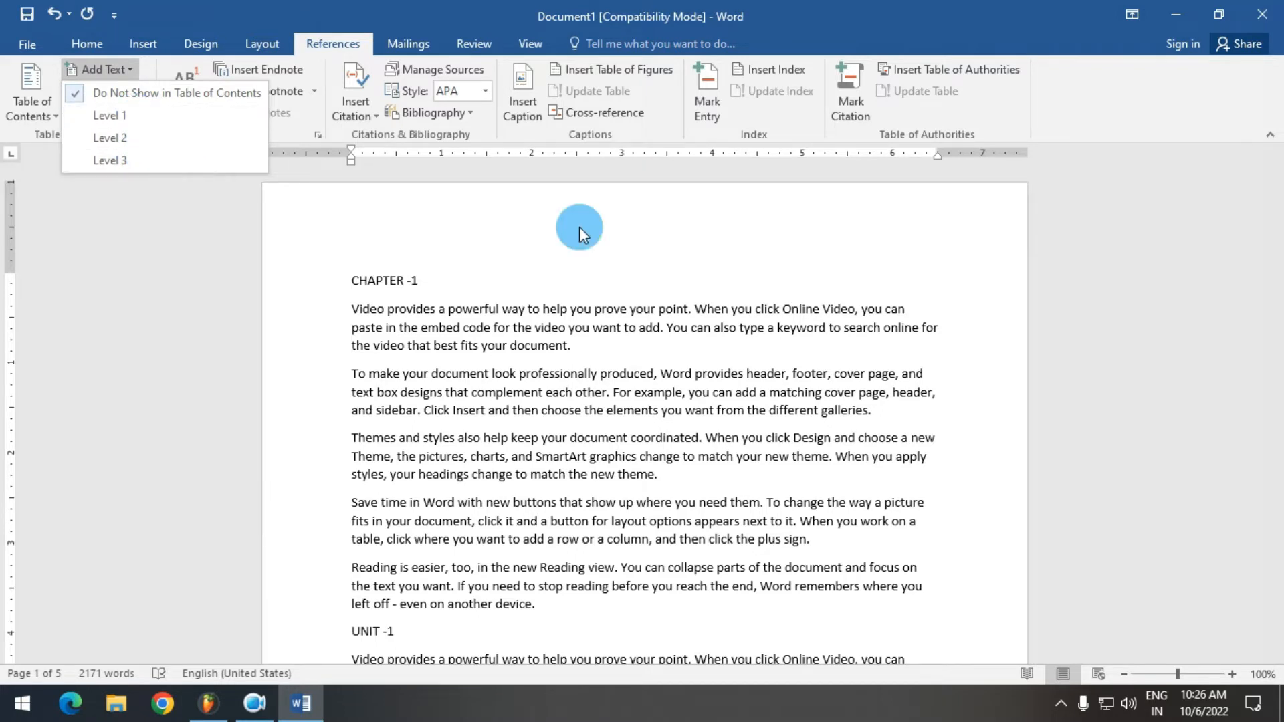
left_click(552, 283)
- Apply the Heading 1 style to the "CHAPTER -1" line
left_click(112, 43)
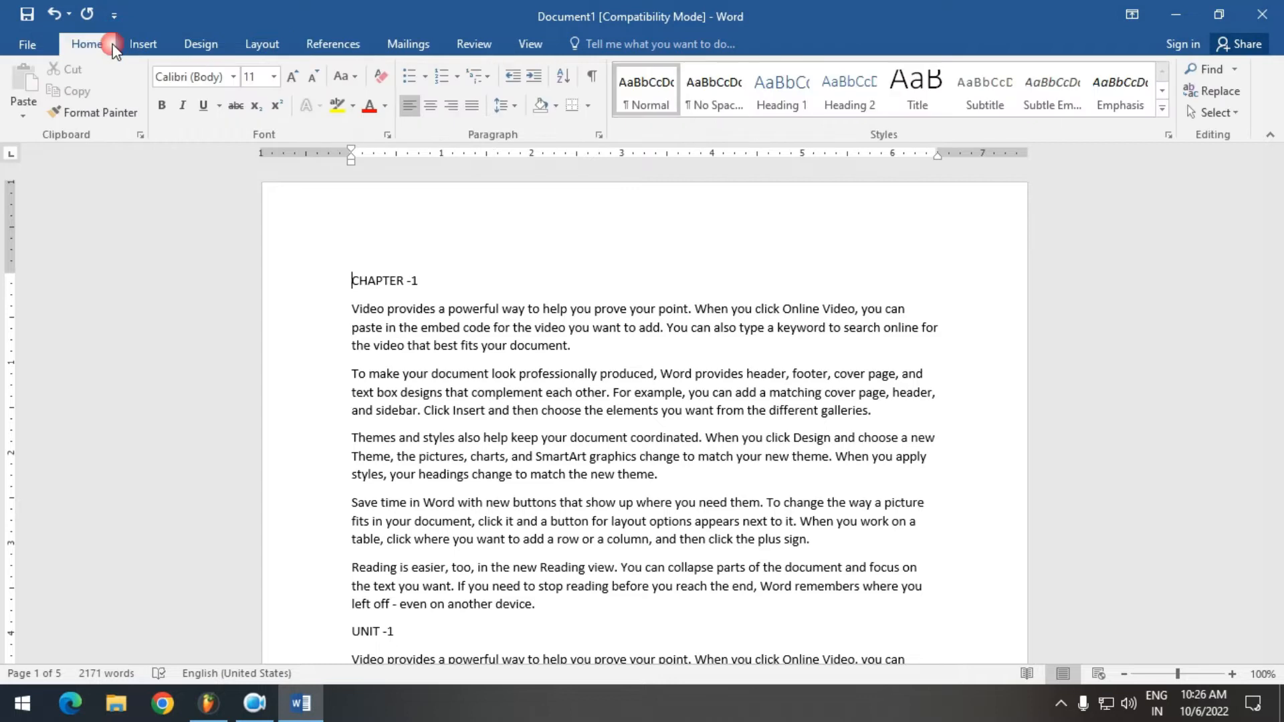
left_click(779, 95)
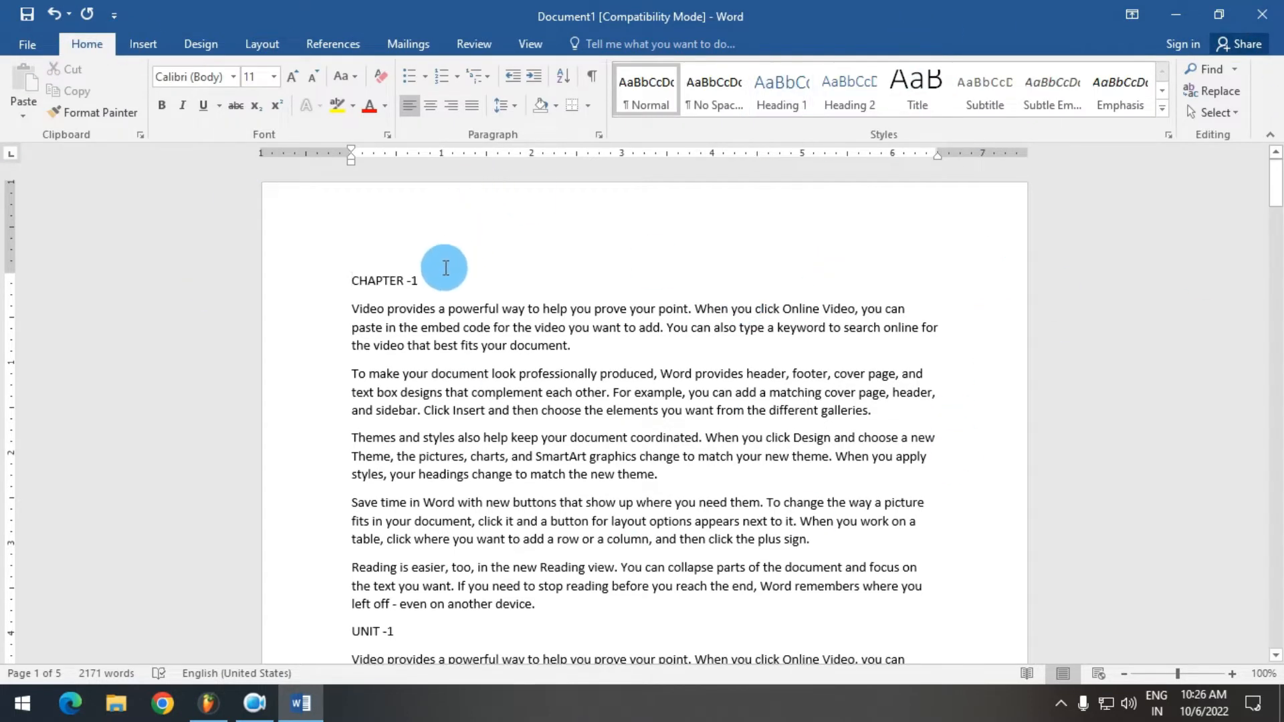
left_click(301, 268)
left_click(764, 102)
left_click(765, 104)
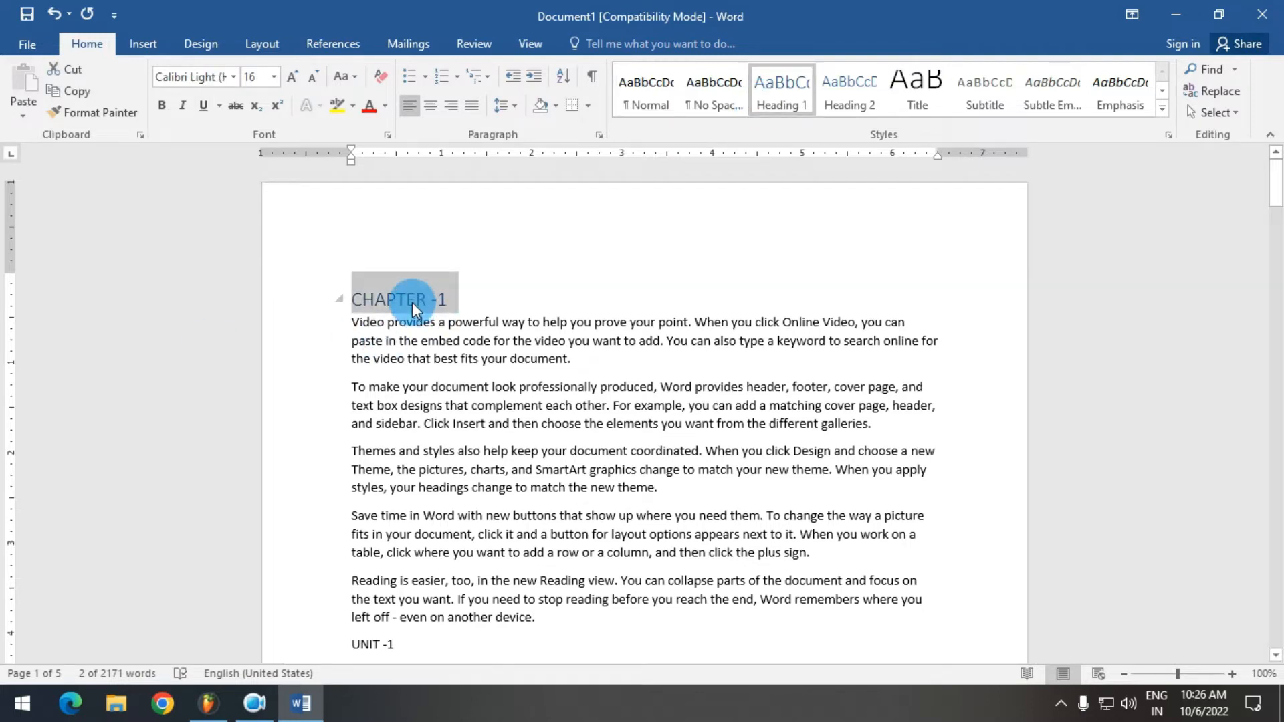
- Apply the Heading 2 style to the "UNIT -1" and "UNIT -2" lines of Chapter 1
scroll(408, 298, "down", 6)
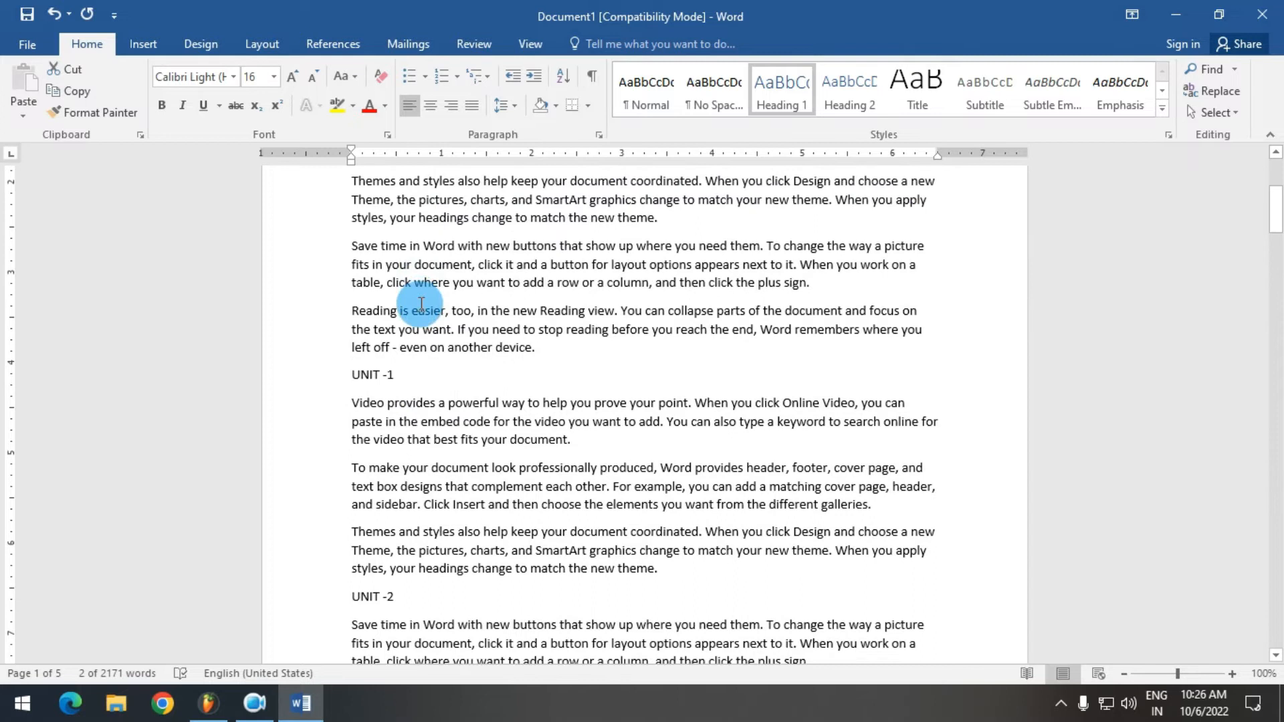
left_click(328, 283)
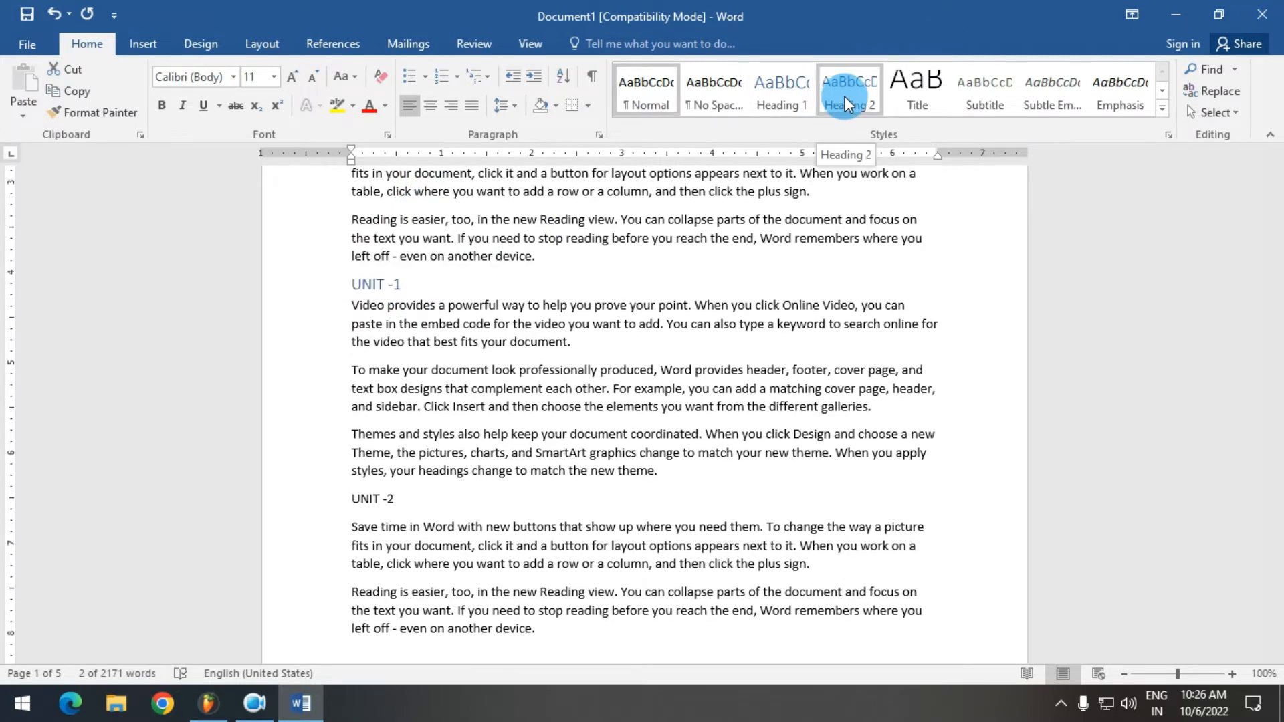
left_click(845, 97)
scroll(614, 290, "down", 1)
left_click(338, 363)
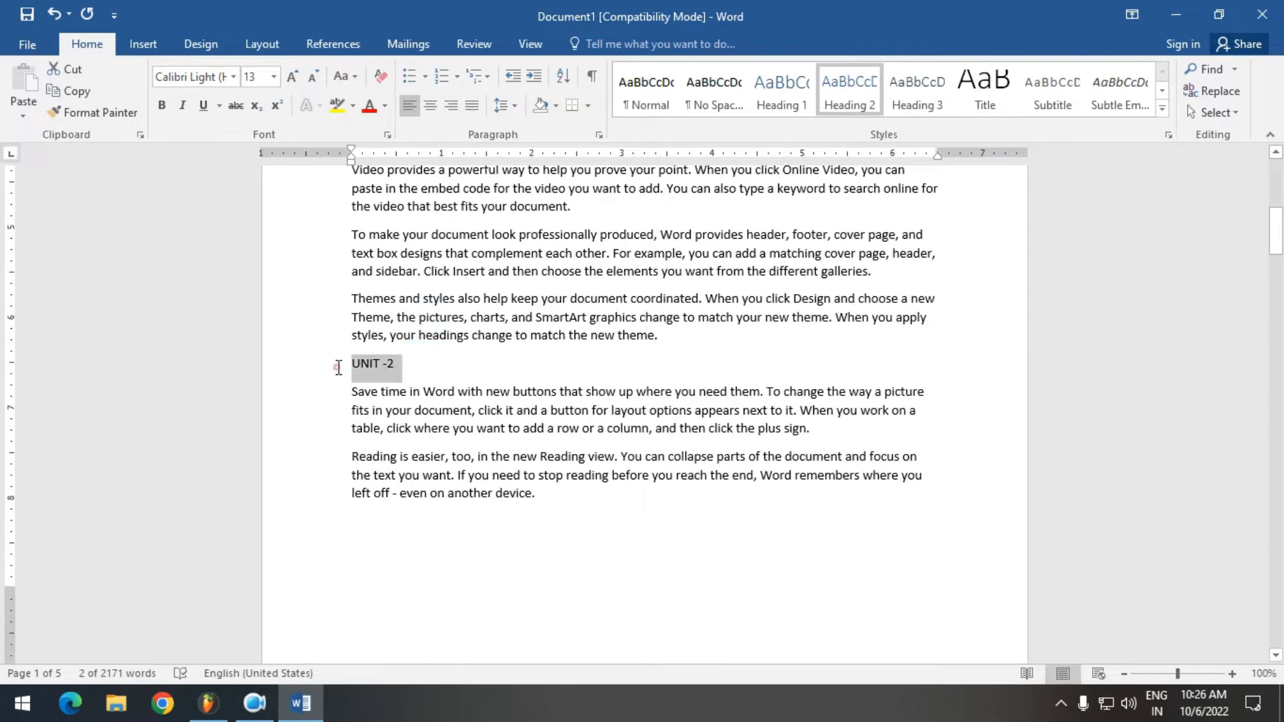
left_click(869, 94)
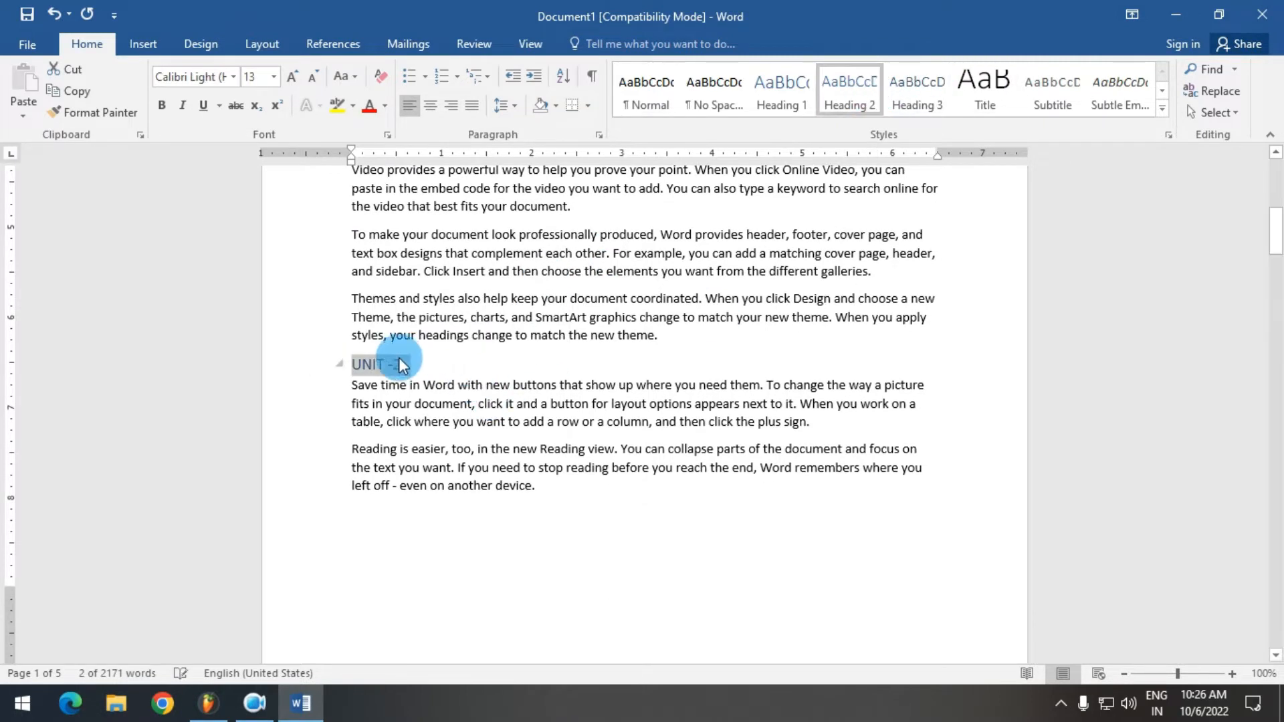
left_click(917, 110)
left_click(1128, 110)
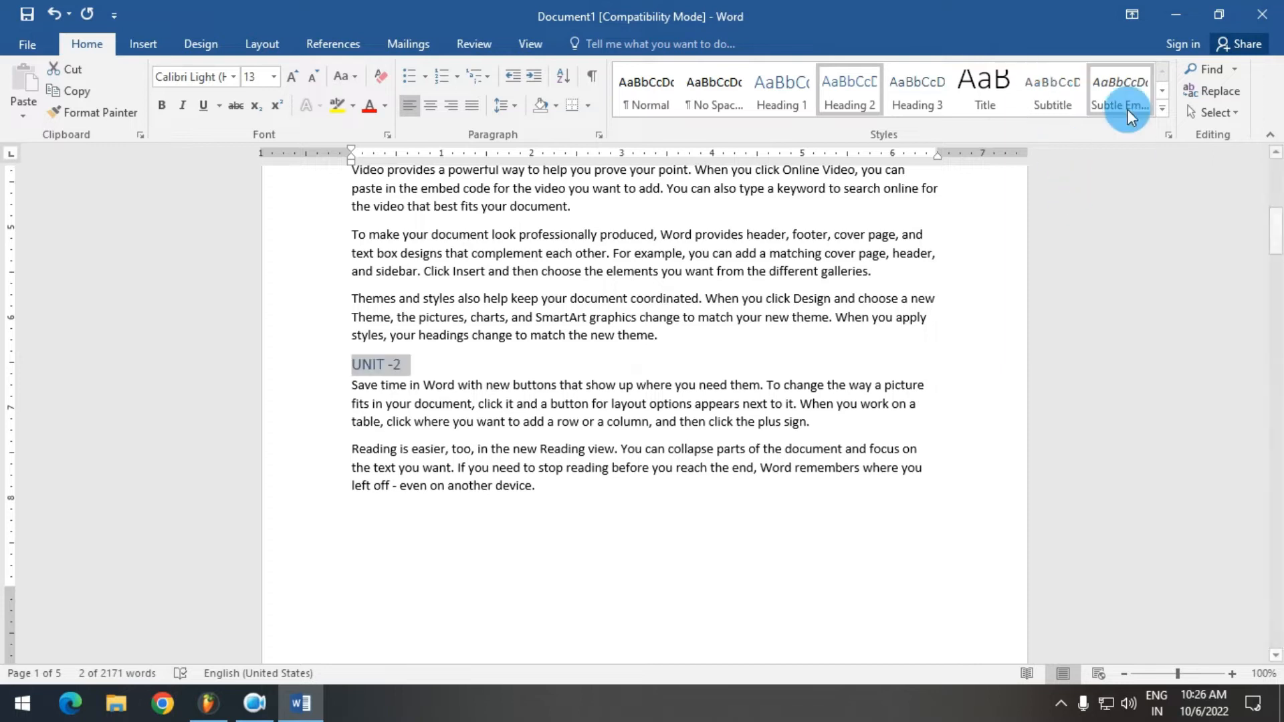
- Apply the Heading 1 style to the "CHAPTER -2" line on the second page
left_click(507, 423)
scroll(507, 423, "down", 3)
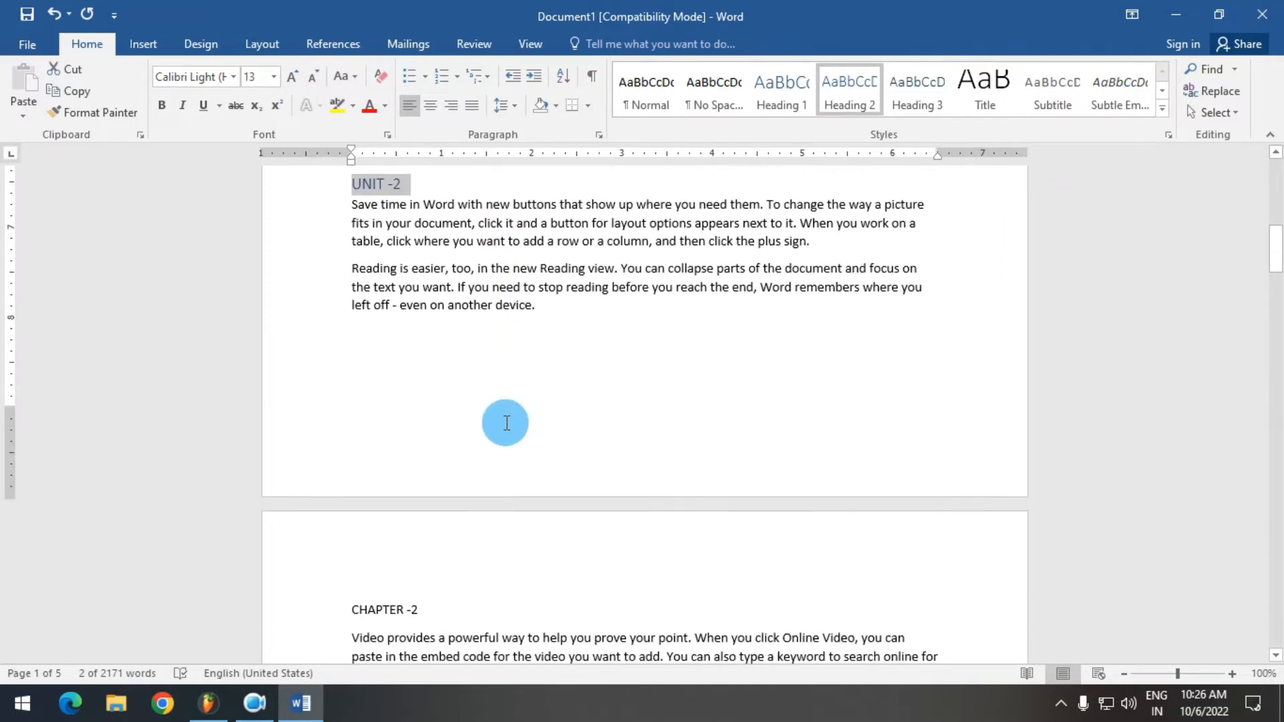
scroll(468, 415, "down", 3)
left_click(320, 429)
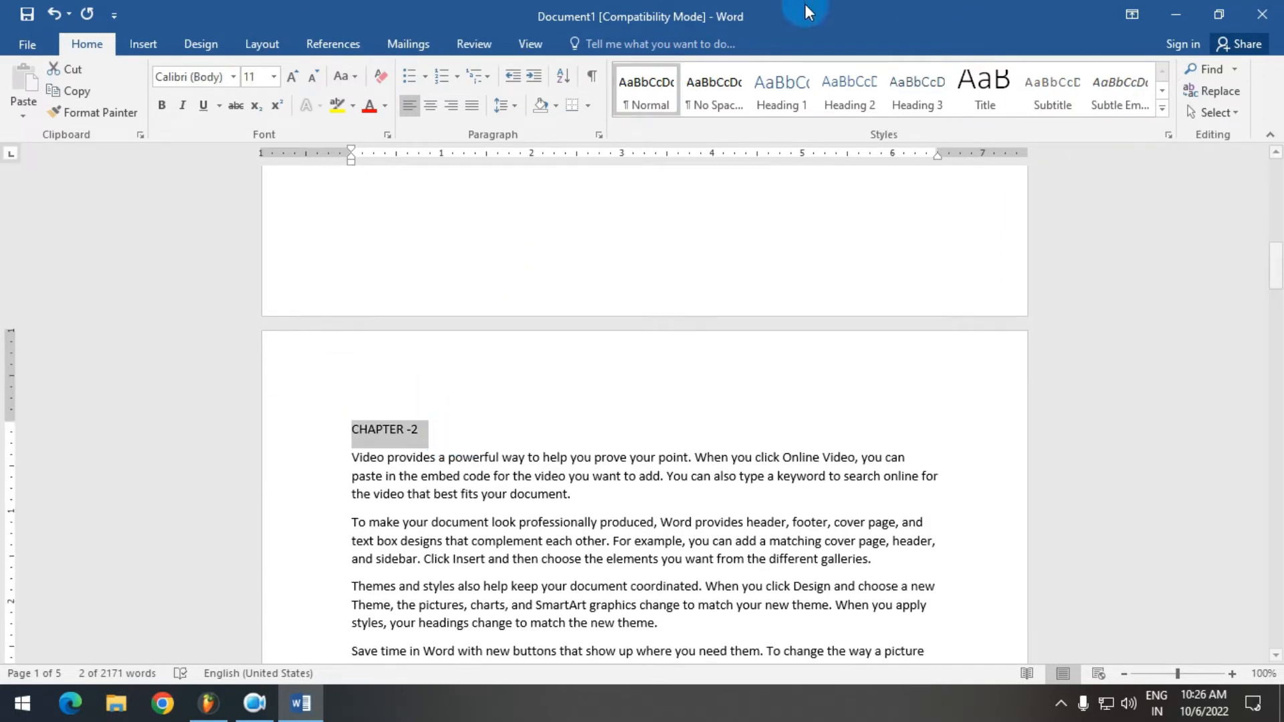
left_click(770, 104)
- Apply the Heading 2 style to the "UNIT -1" and "UNIT -2" lines of Chapter 2
scroll(650, 303, "down", 4)
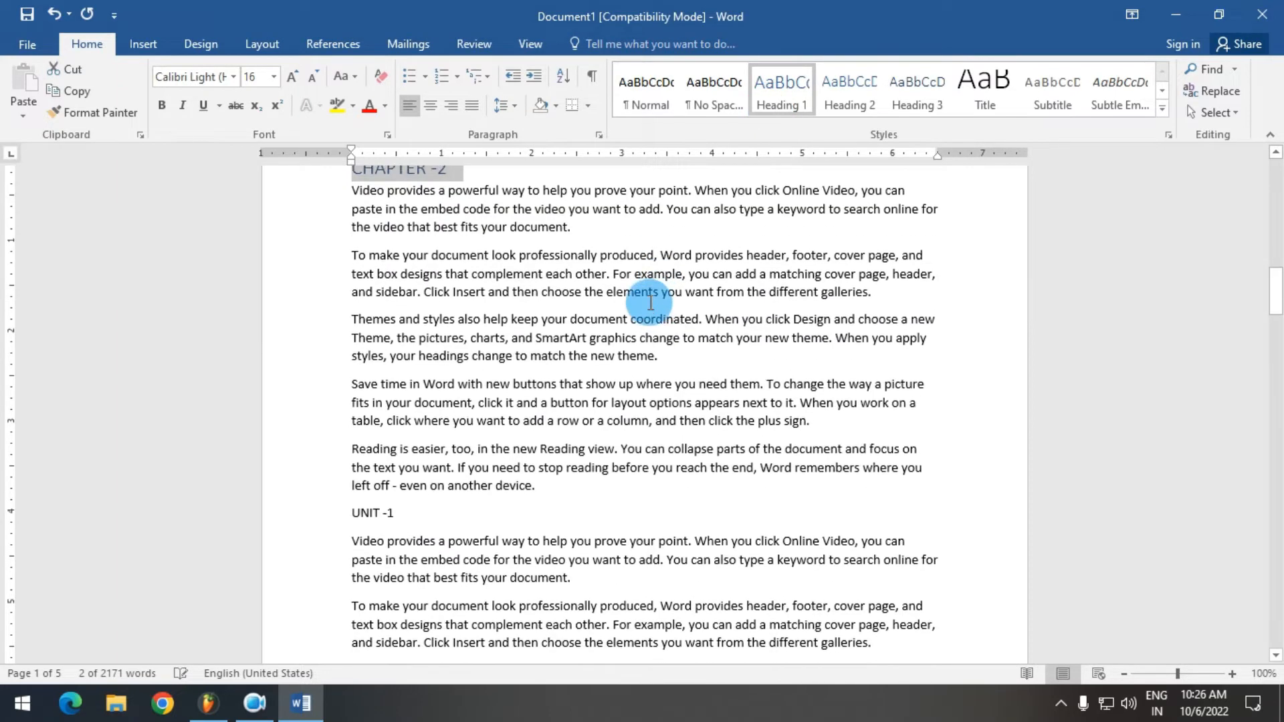
scroll(650, 303, "down", 2)
left_click(321, 416)
left_click(868, 103)
scroll(335, 301, "down", 5)
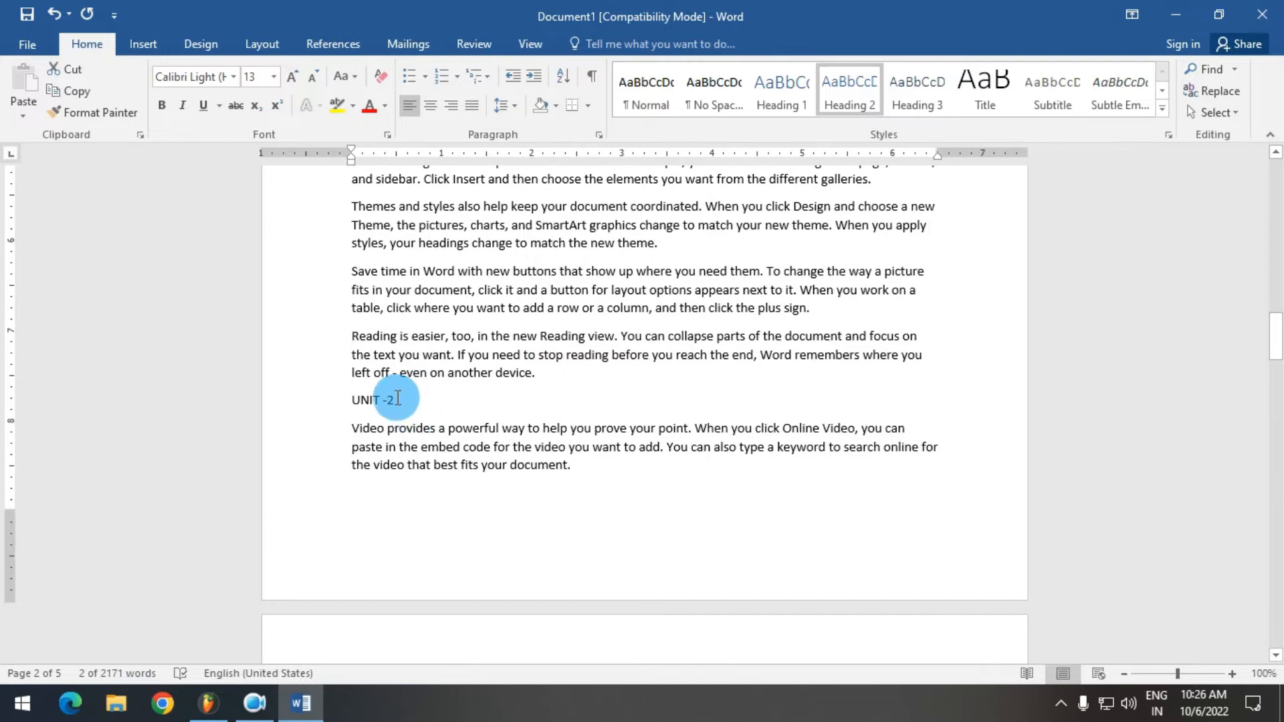
left_click(848, 94)
- Apply the Heading 2 style to the "UNIT -3" and "UNIT -4" lines on page 3
scroll(436, 433, "down", 4)
left_click(436, 433)
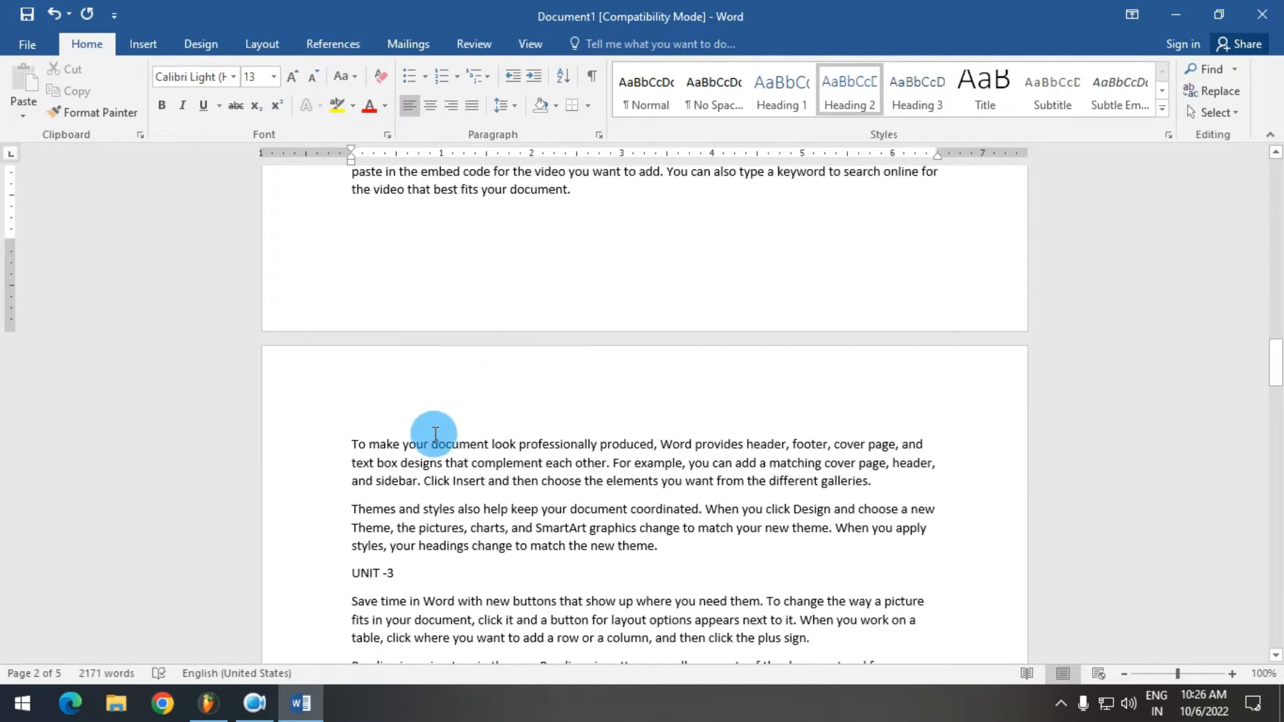
scroll(436, 433, "down", 3)
left_click(378, 392)
left_click(861, 98)
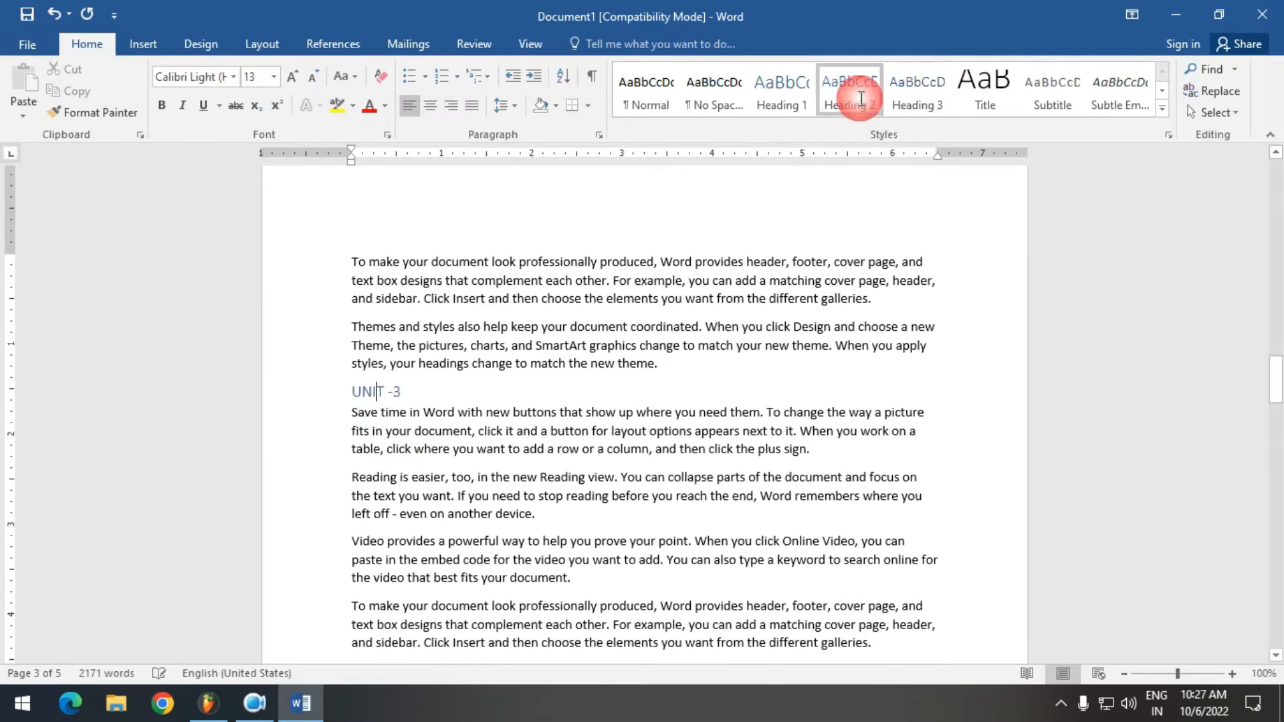
scroll(435, 367, "down", 6)
left_click(370, 329)
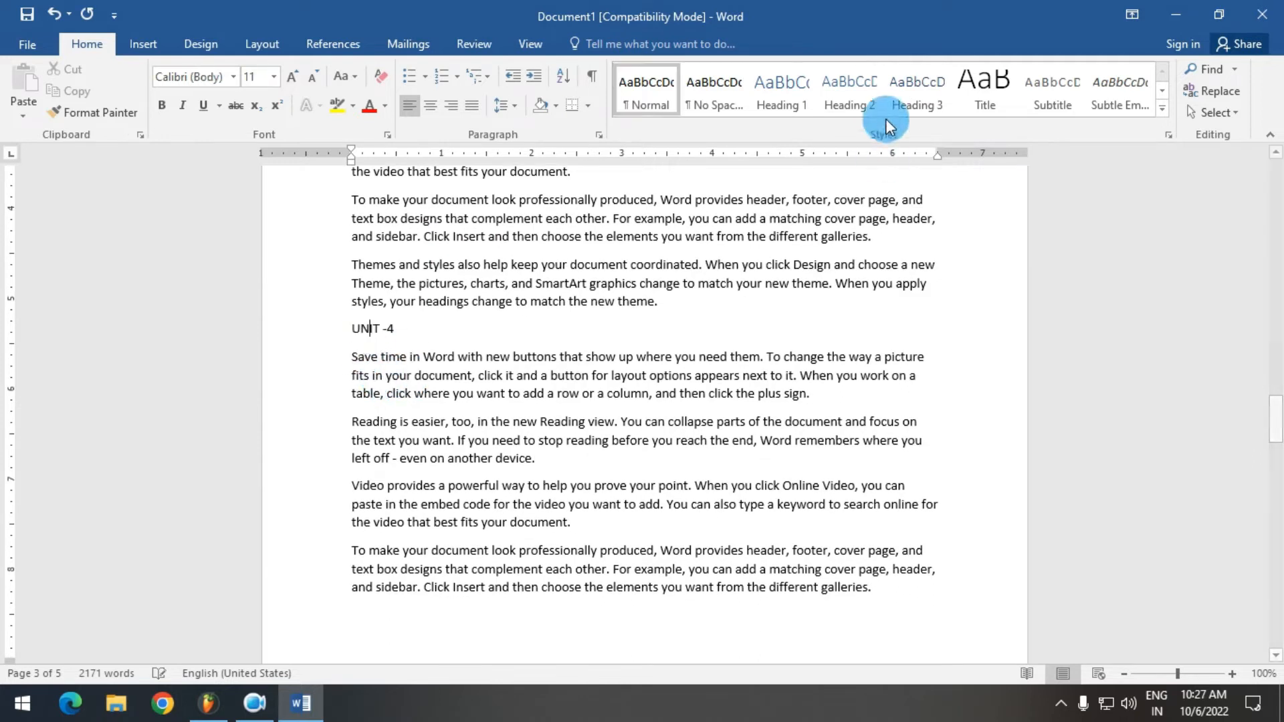
left_click(850, 94)
- Apply the Heading 1 style to the "CHAPTER – 3" line on the last page
scroll(395, 354, "down", 4)
scroll(401, 361, "down", 20)
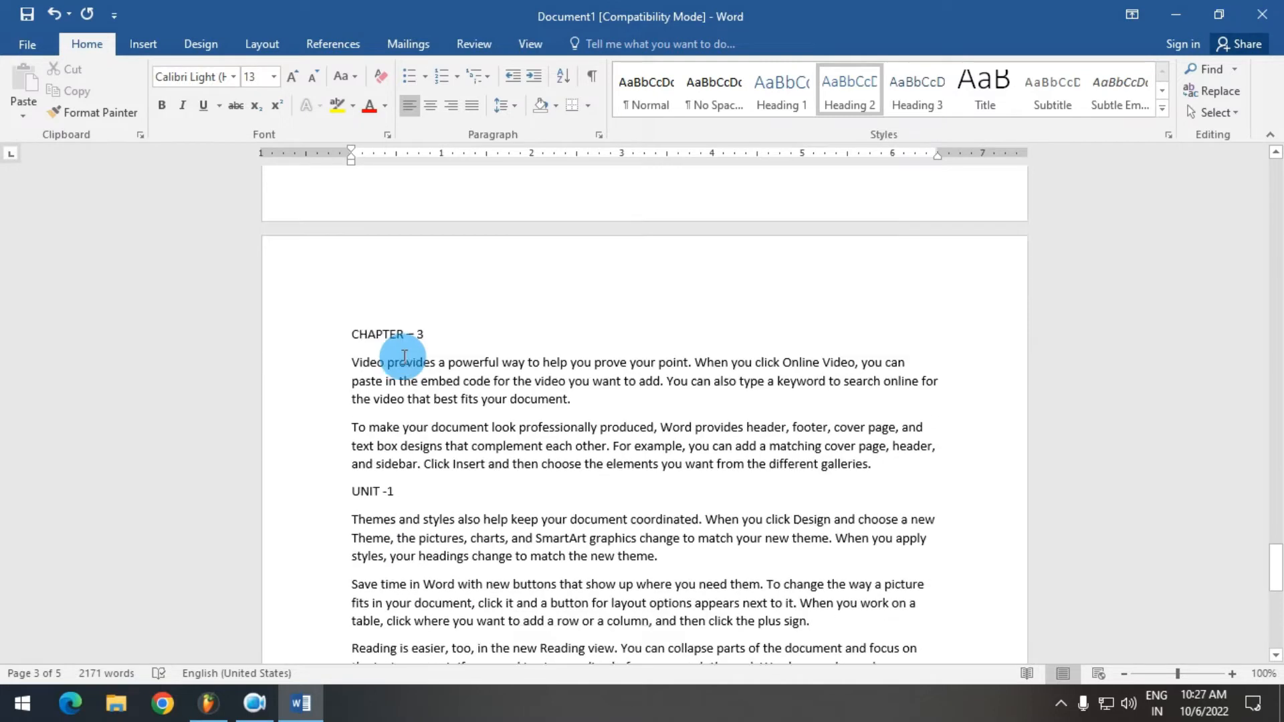
scroll(404, 357, "down", 1)
left_click(372, 286)
left_click(809, 98)
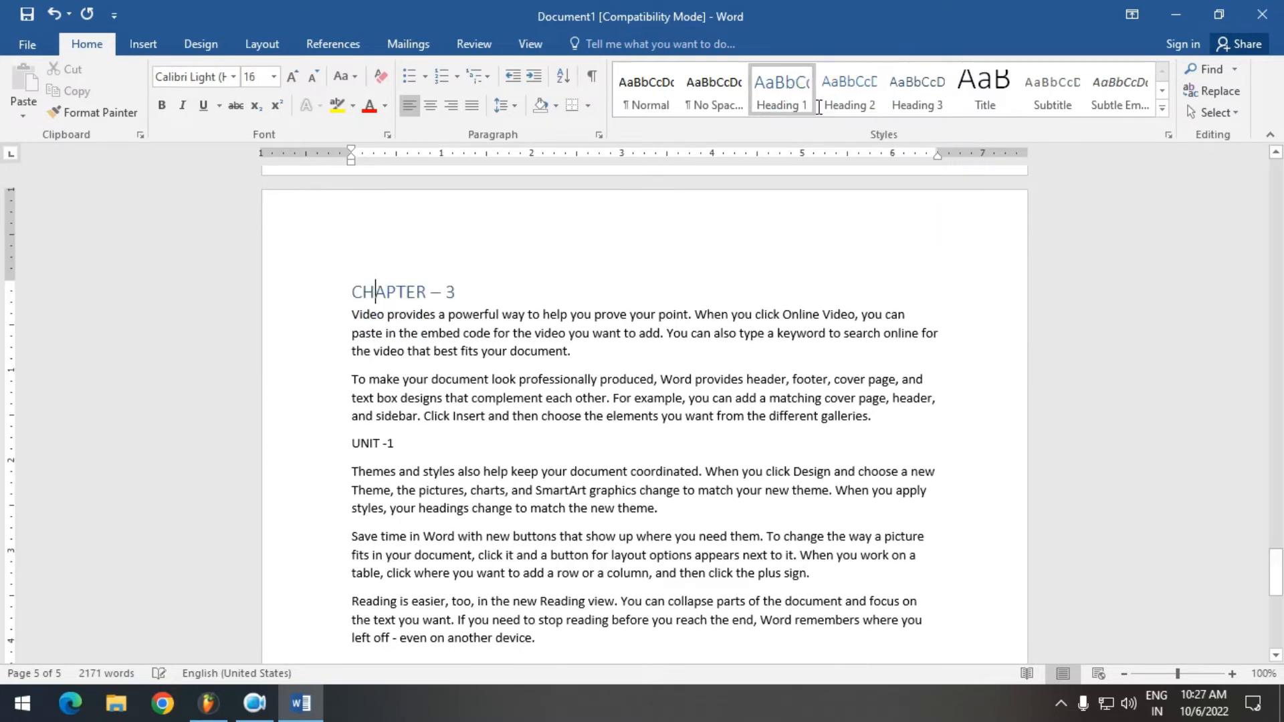
- Apply the Heading 2 style to the "UNIT -1" line of Chapter 3
scroll(375, 307, "down", 3)
left_click(377, 308)
left_click(860, 102)
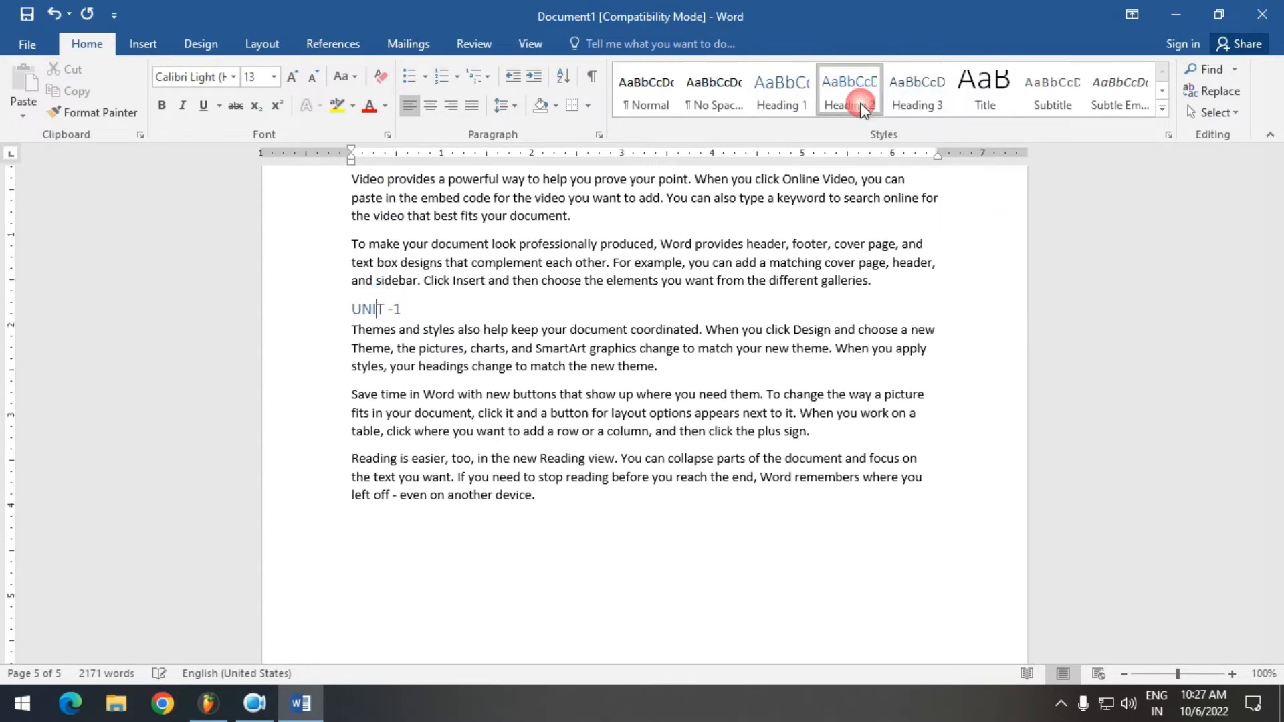
- Center the "CHAPTER -1" heading at the start of the document and give it a dashed underline
scroll(424, 368, "up", 10)
scroll(427, 374, "up", 20)
scroll(435, 334, "up", 15)
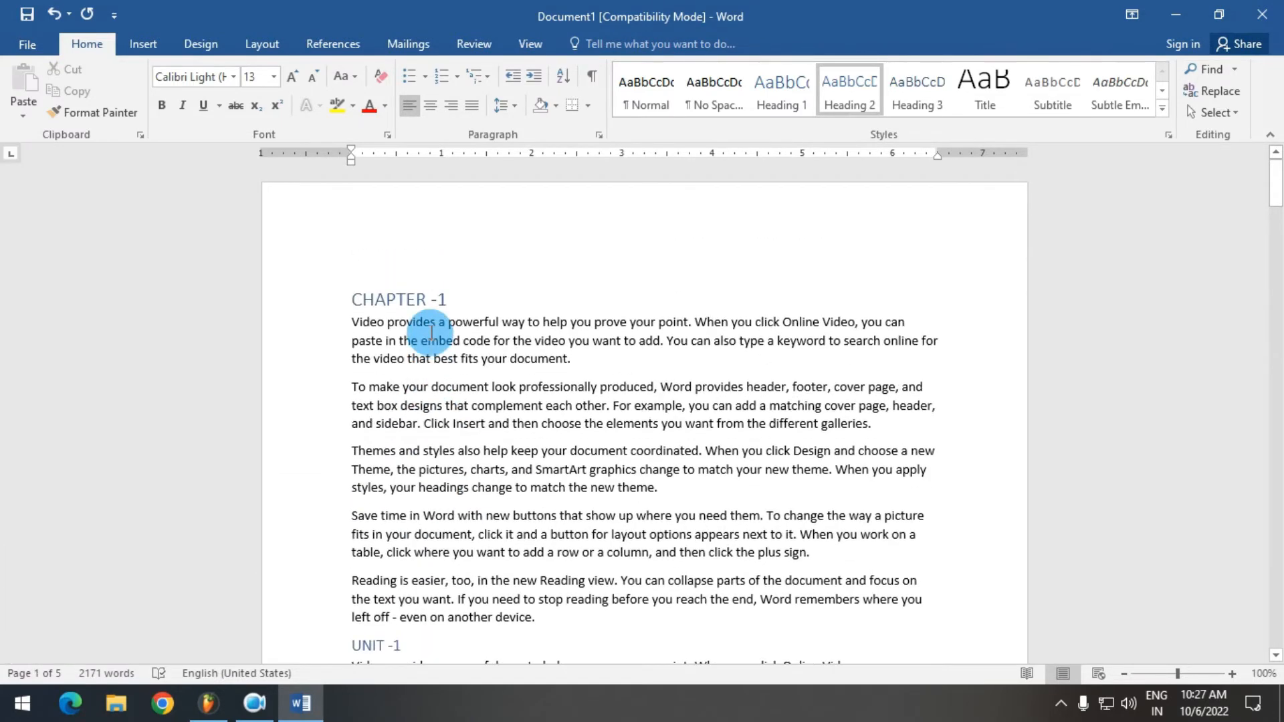
left_click(398, 299)
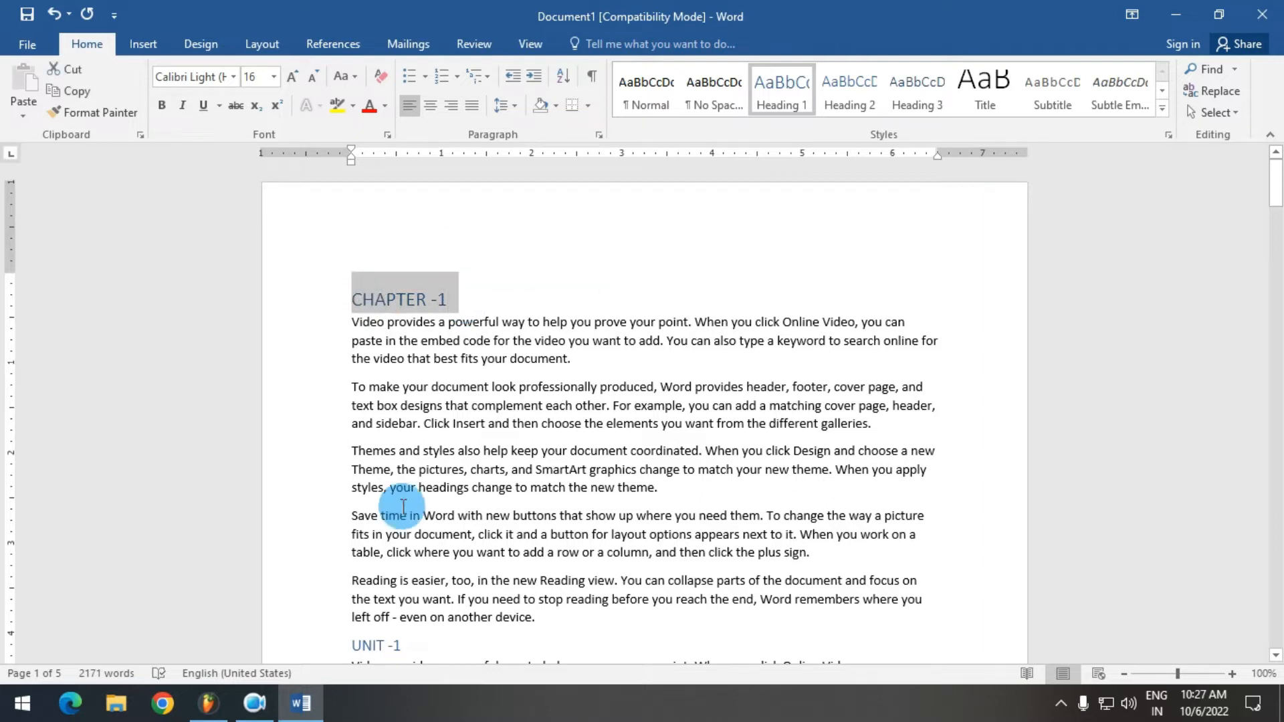
left_click(435, 105)
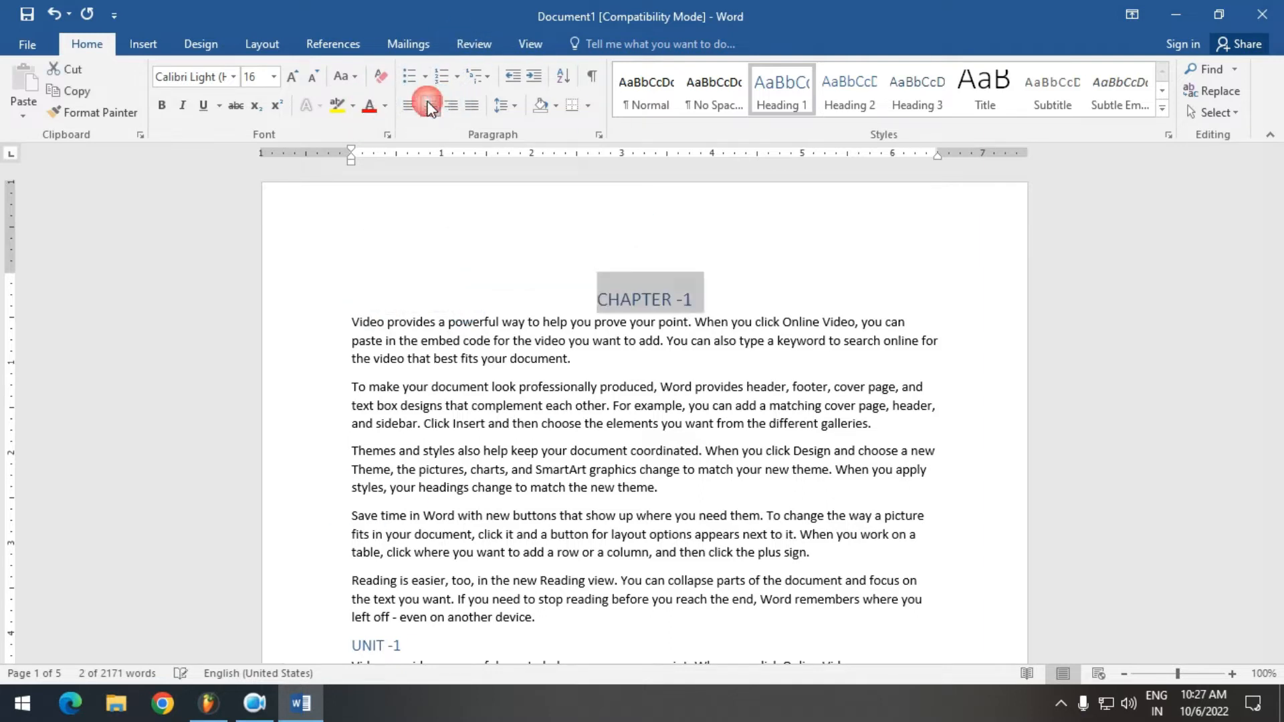
left_click(221, 106)
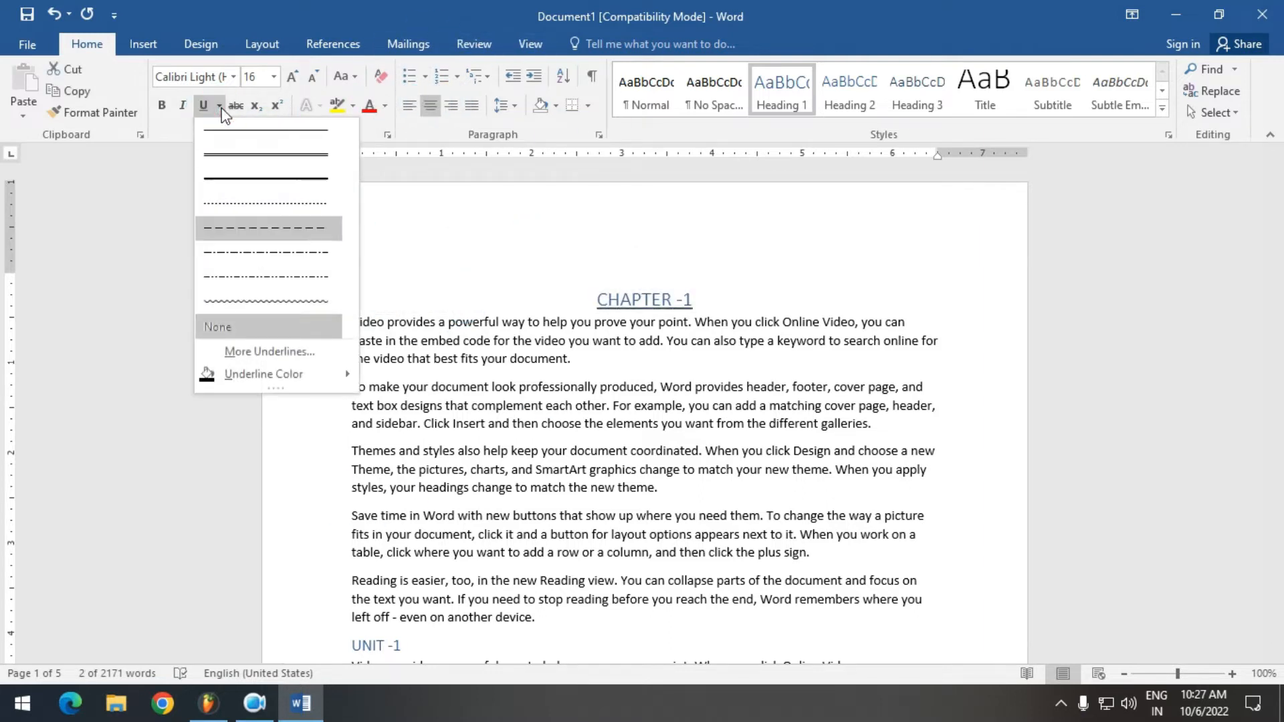
left_click(291, 226)
- Format the "CHAPTER -1" heading as bold 20 pt Lucida Handwriting in the standard dark blue color
left_click(292, 77)
left_click(292, 76)
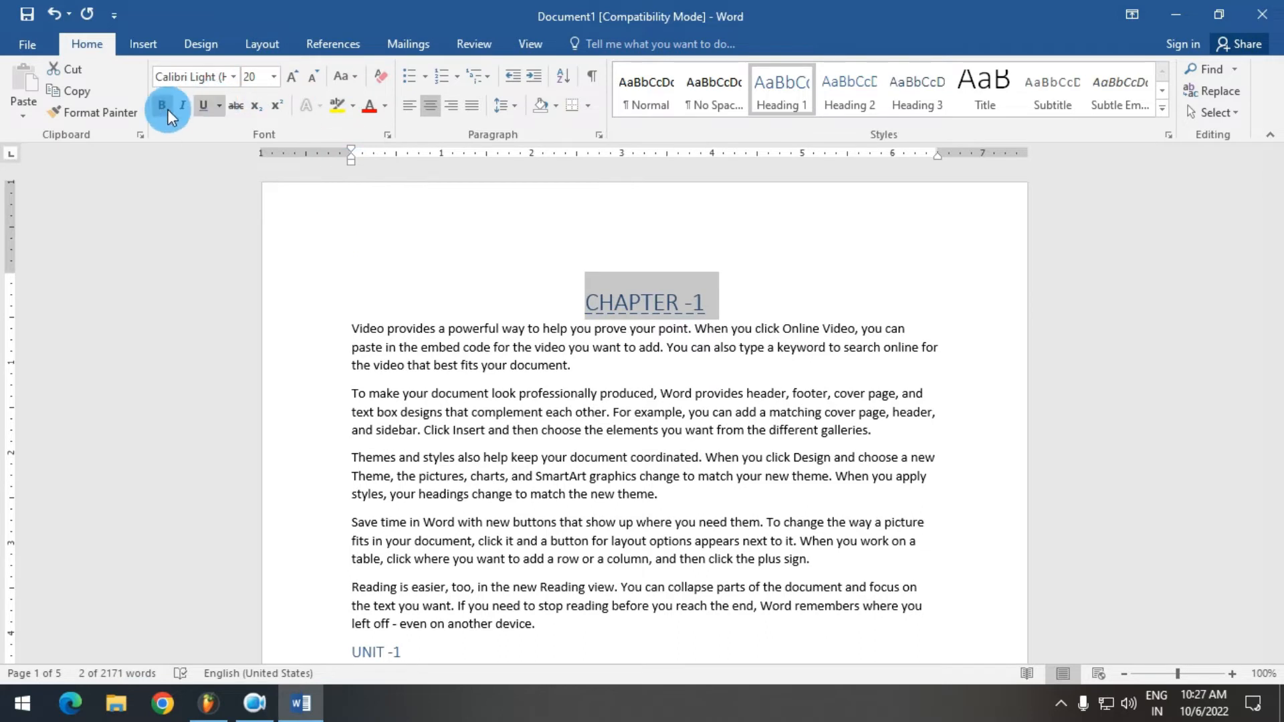
left_click(234, 76)
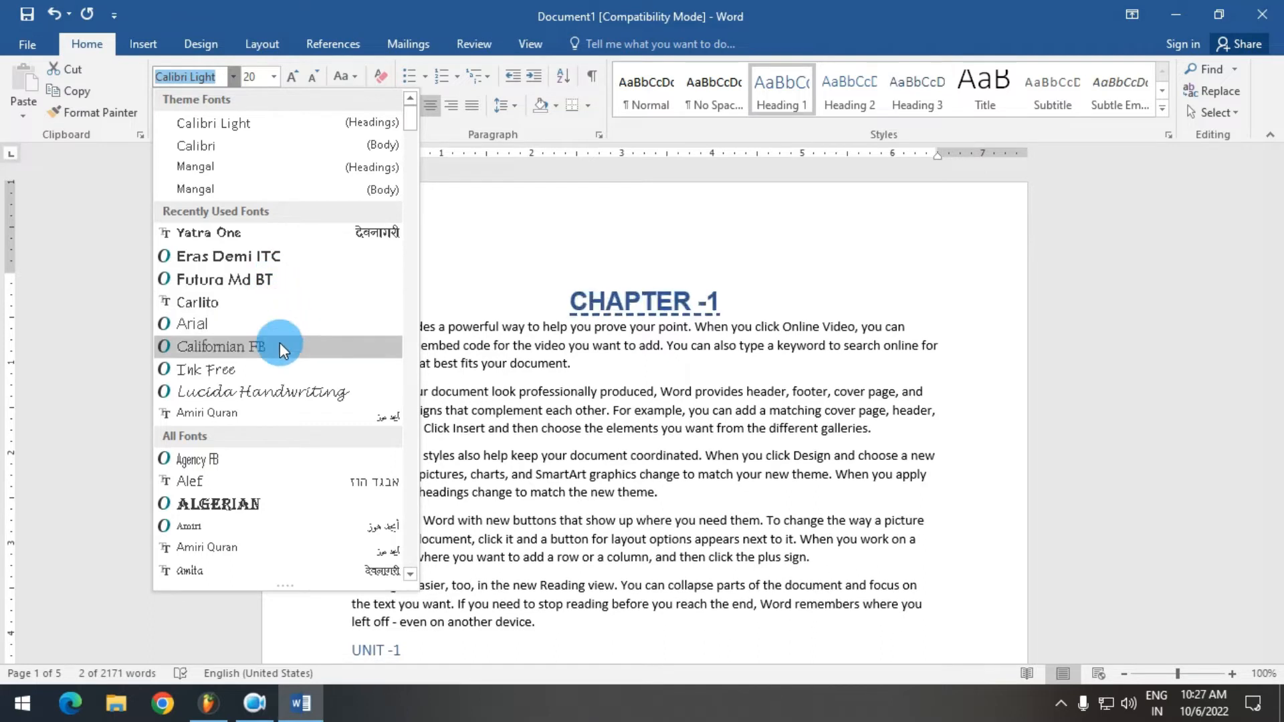
left_click(291, 393)
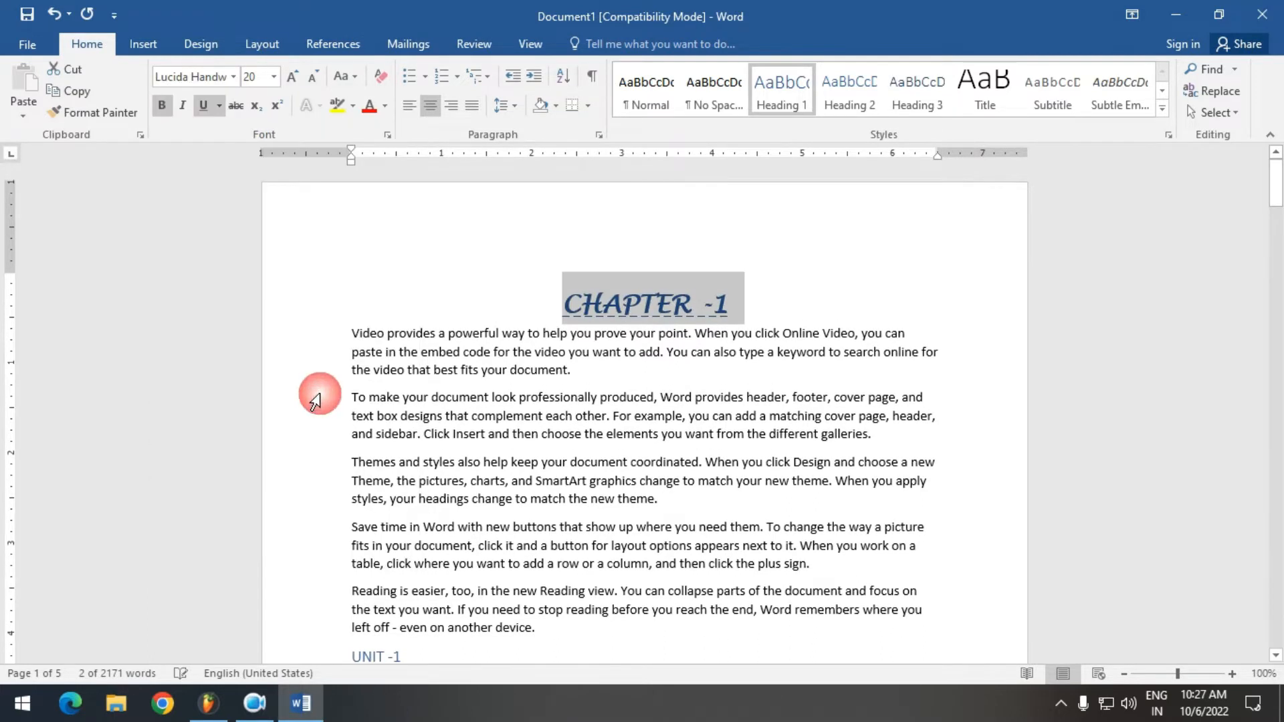
left_click(386, 105)
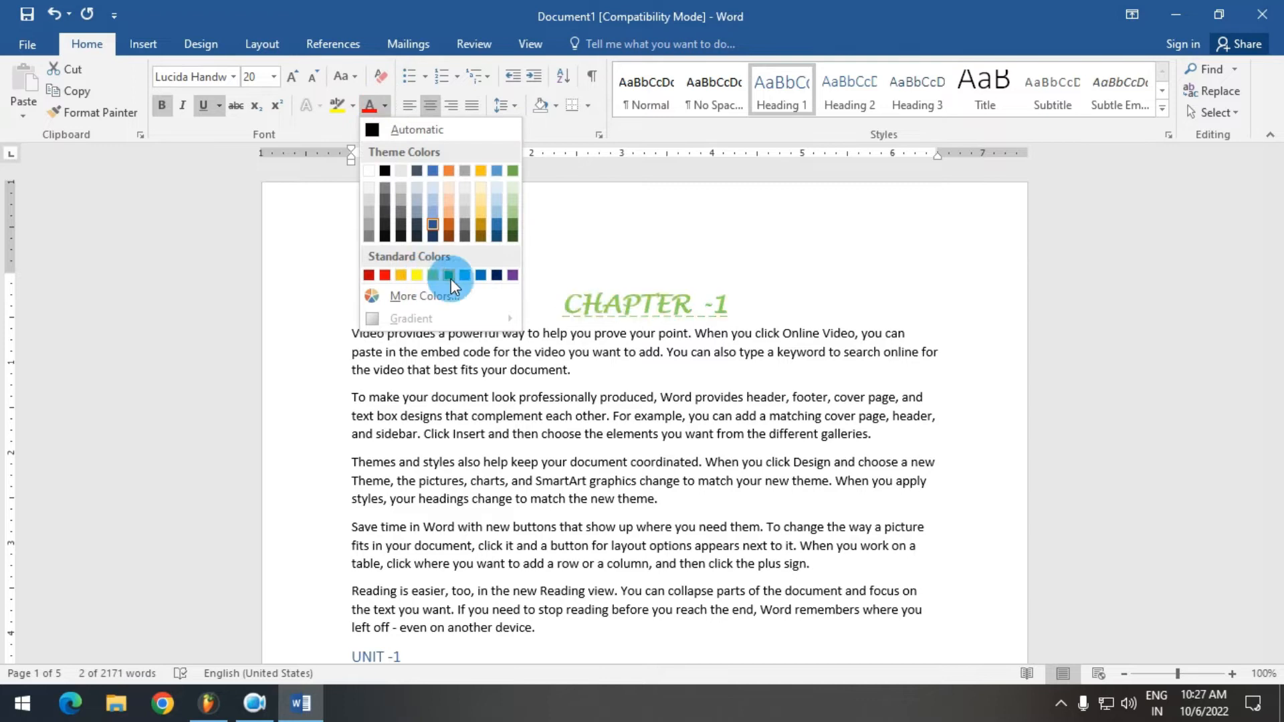
left_click(497, 274)
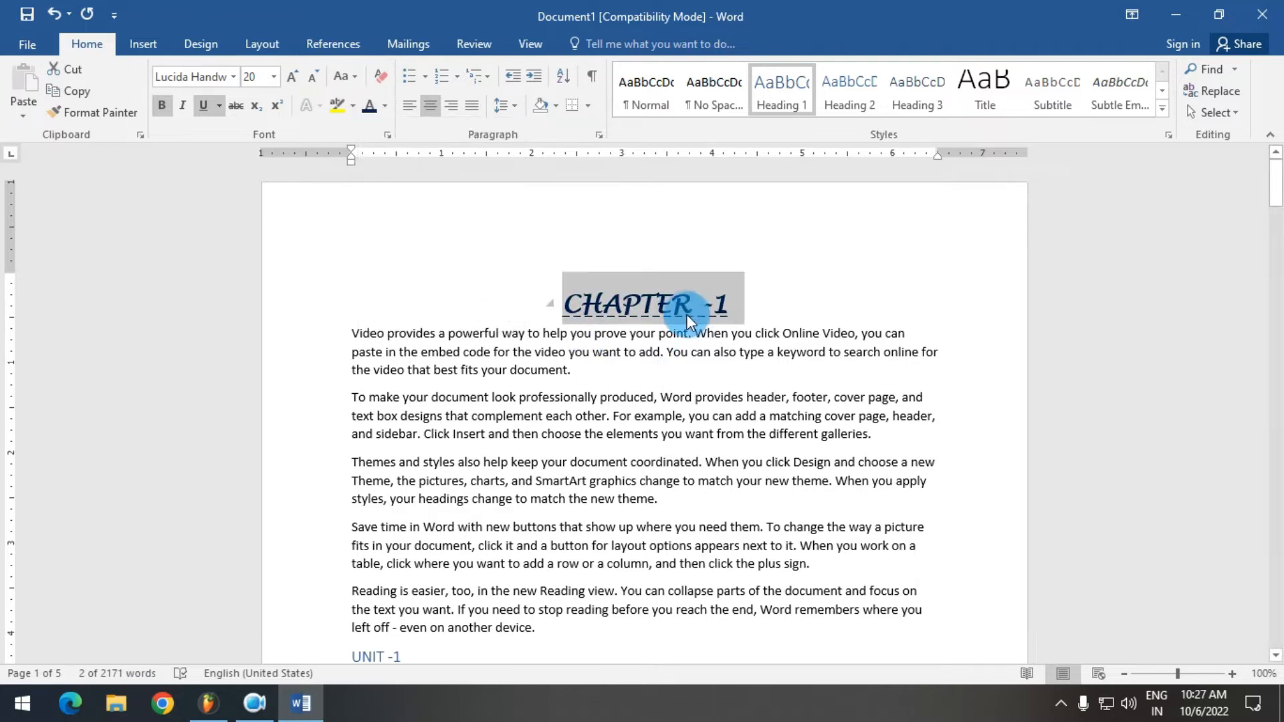
- Update the Heading 1 style to match the formatted "CHAPTER -1" selection and review the other pages of the document
right_click(772, 86)
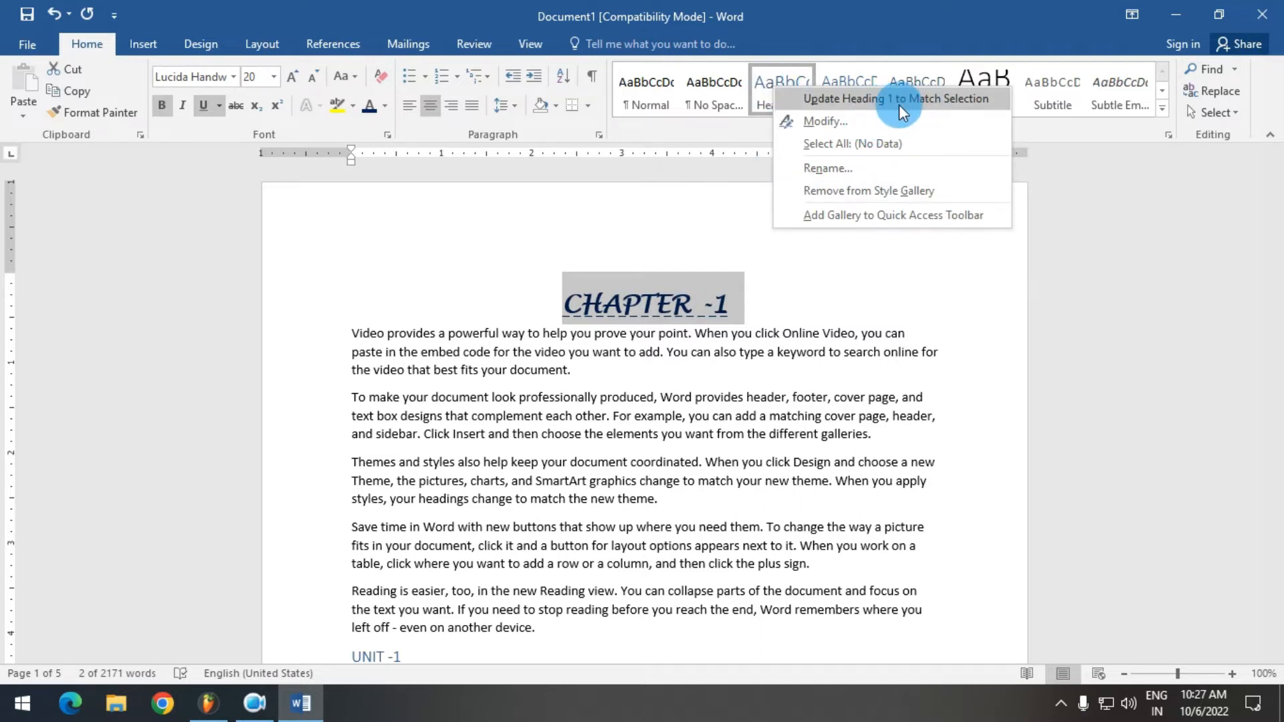
left_click(920, 100)
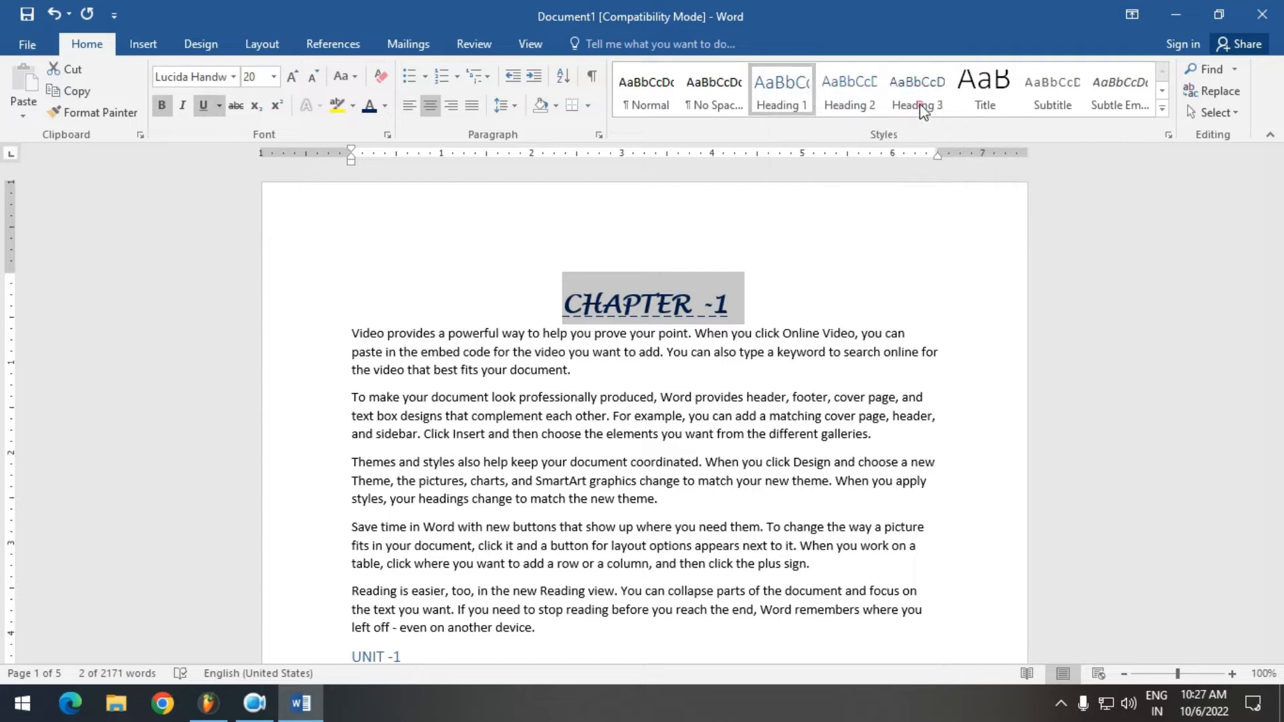
left_click(693, 309)
scroll(696, 307, "down", 15)
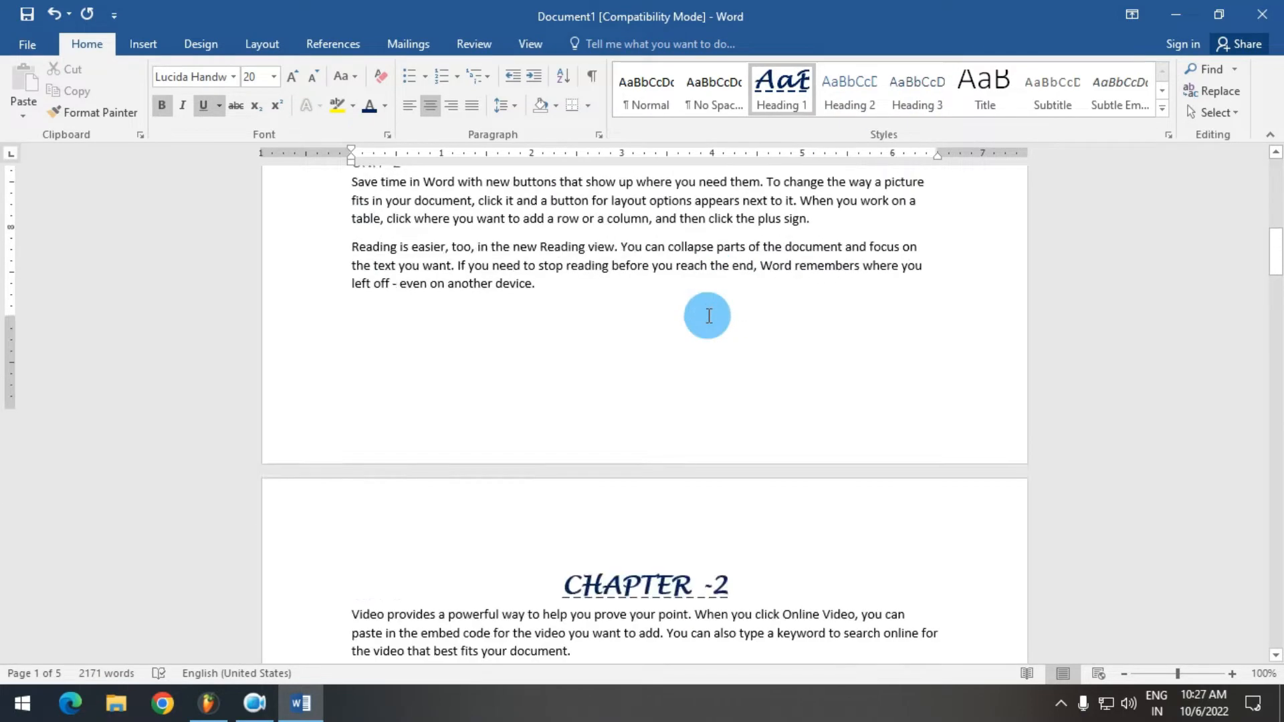
left_click(677, 213)
scroll(672, 210, "down", 20)
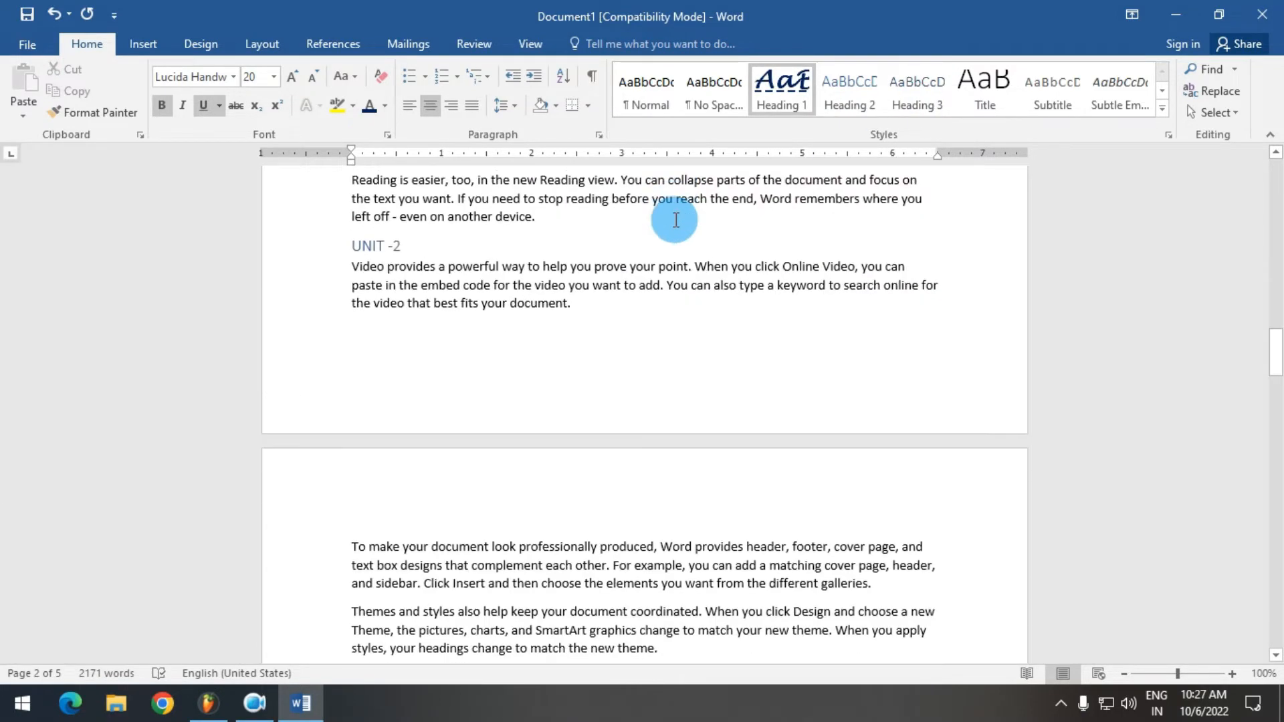
scroll(673, 214, "down", 20)
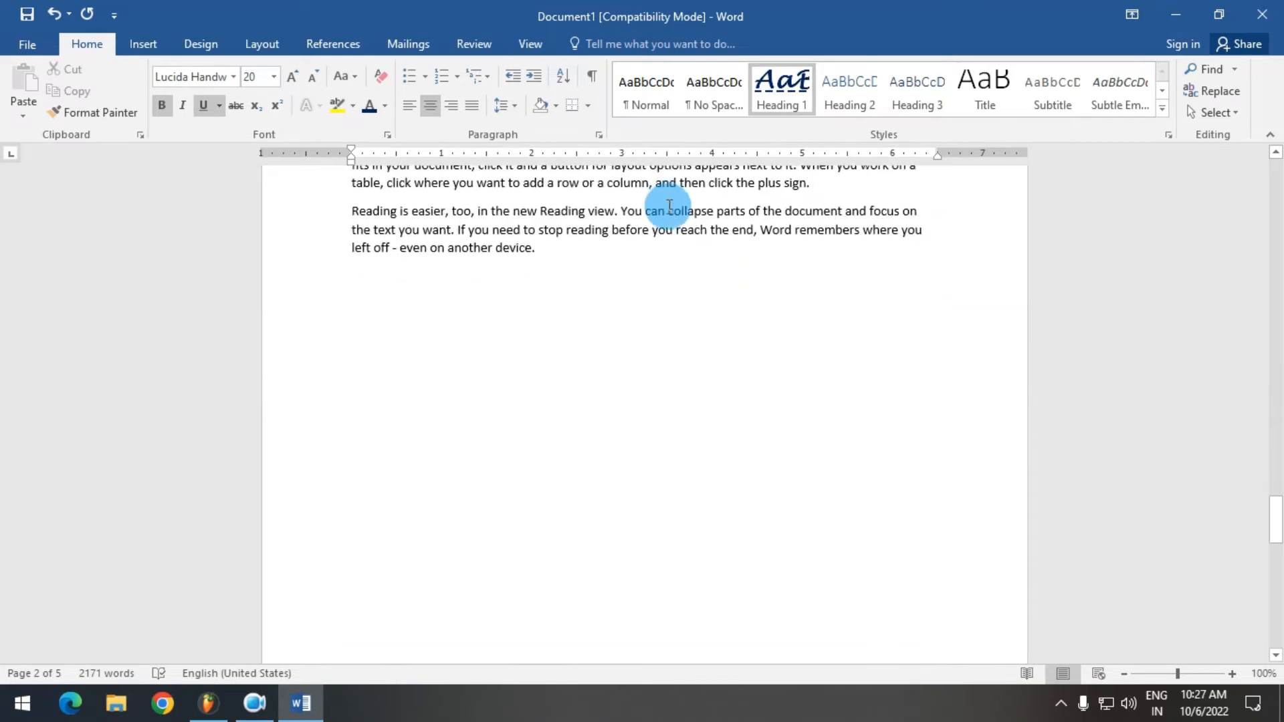
- Center the "UNIT -1" heading of Chapter 1 and enlarge its text to 16 pt
key("ctrl+Home")
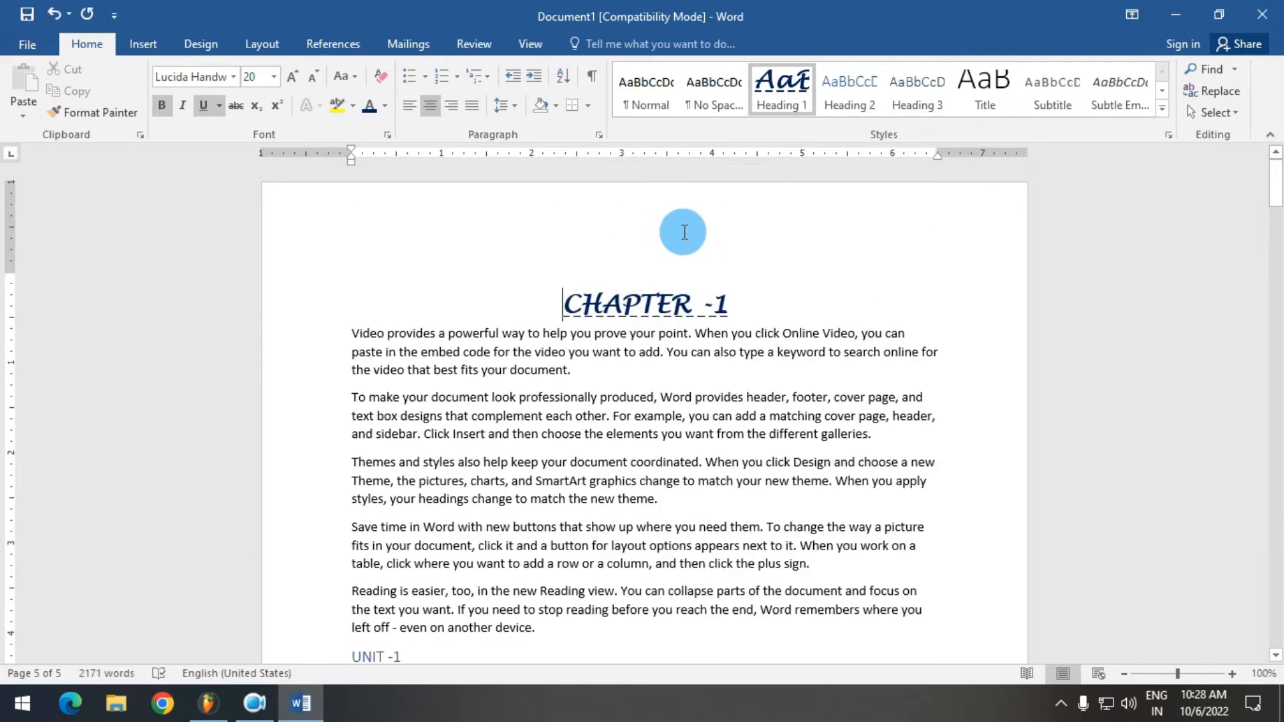
scroll(502, 314, "down", 3)
left_click(416, 473)
triple_click(382, 475)
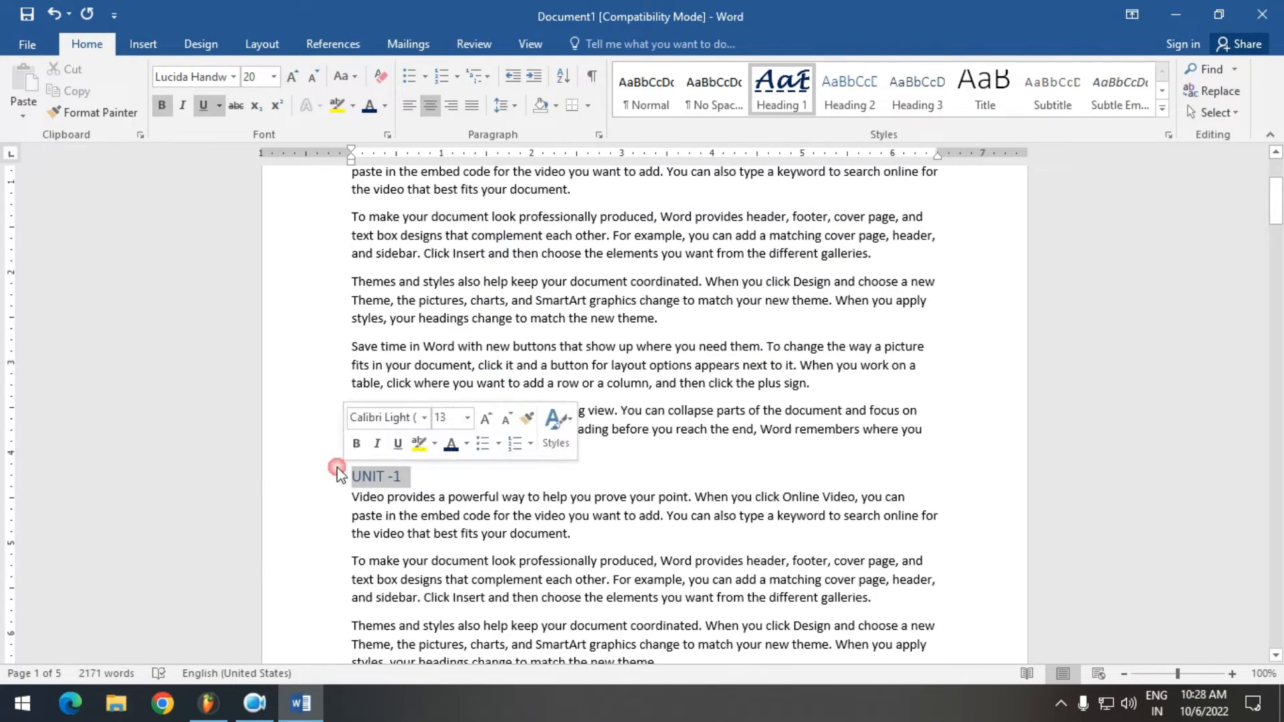
left_click(428, 107)
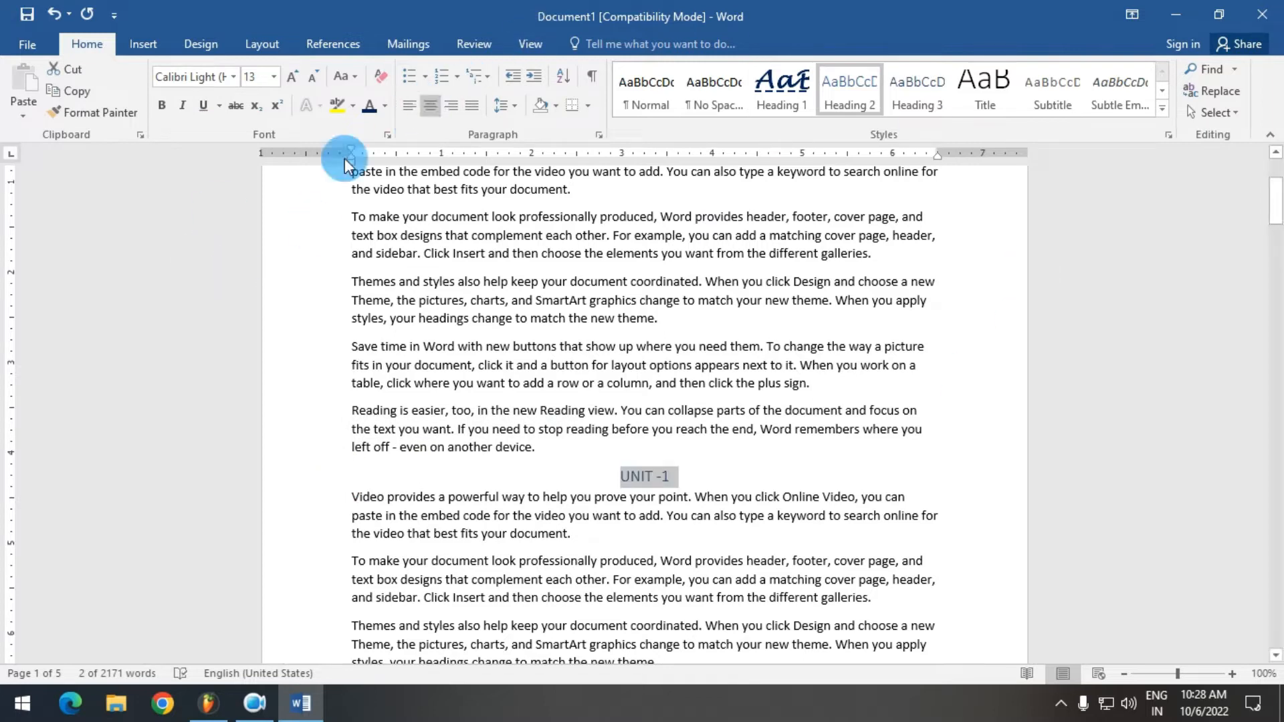
left_click(296, 75)
left_click(296, 74)
- Set the Chapter 1 "UNIT -1" heading in Eras Demi ITC with the standard green font color
left_click(233, 77)
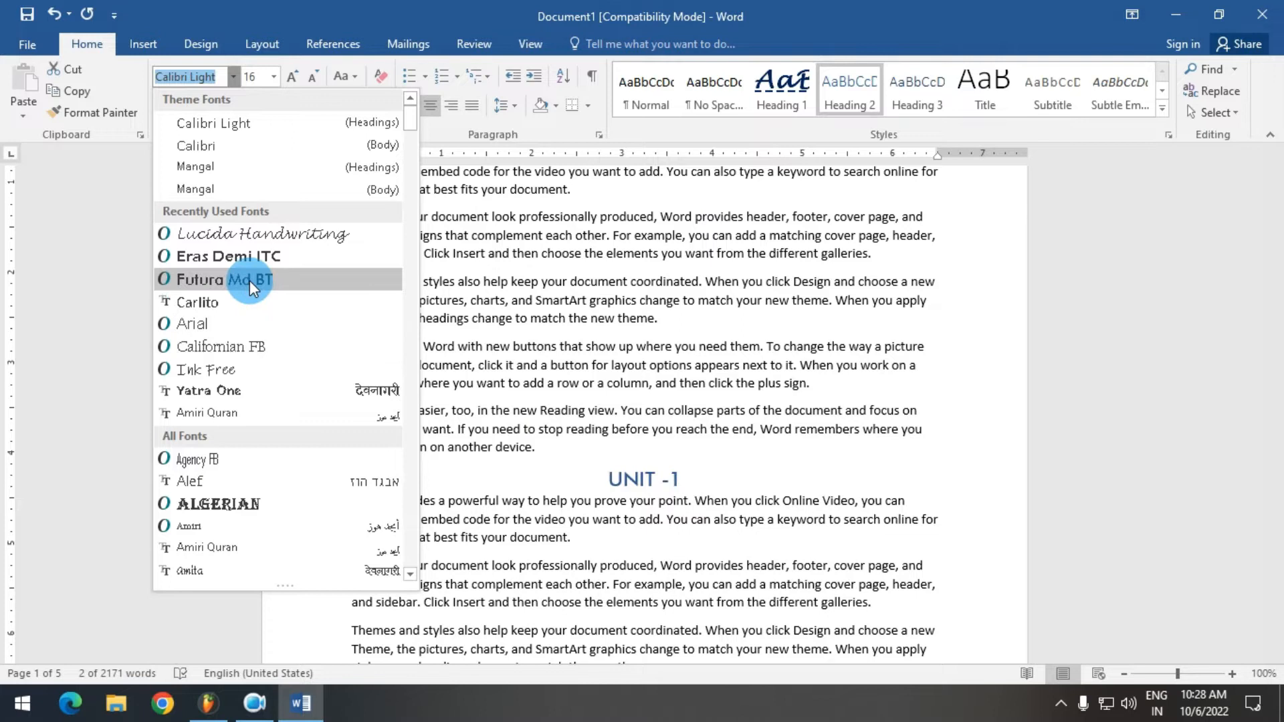
left_click(299, 263)
left_click(387, 109)
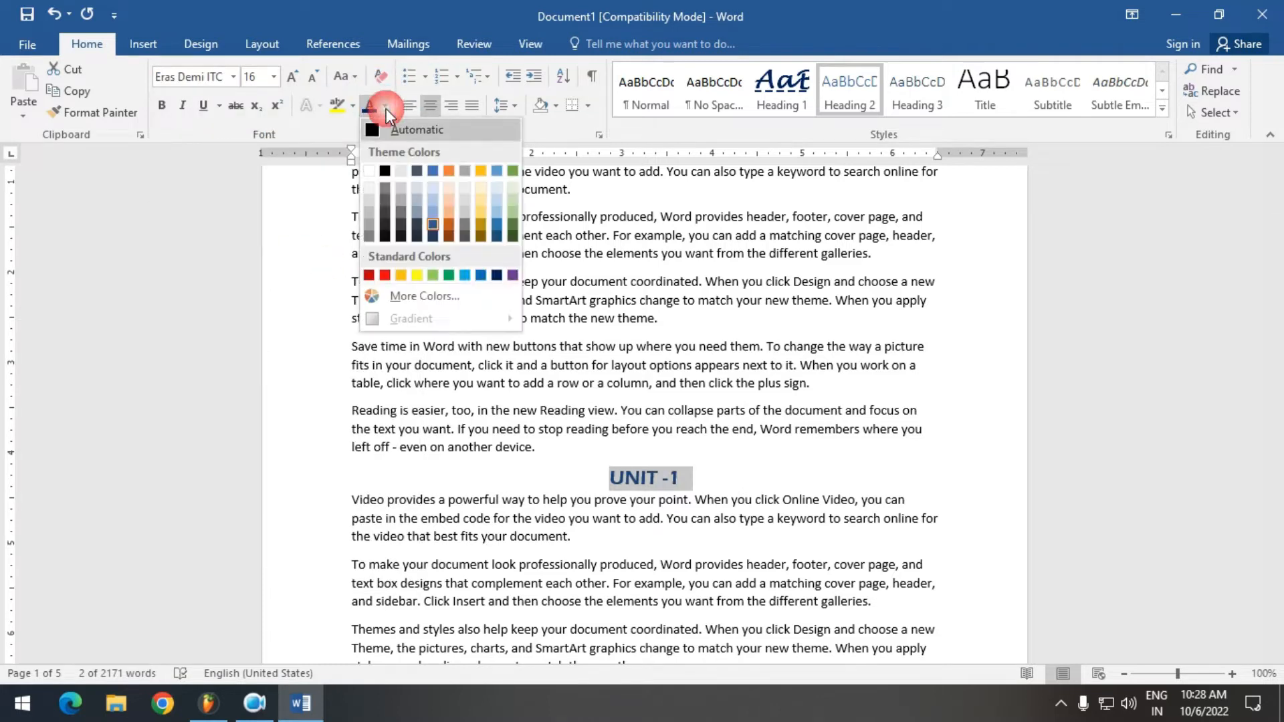
left_click(448, 276)
- Give the "UNIT -1" heading a double underline and make it bold at 18 pt
left_click(219, 110)
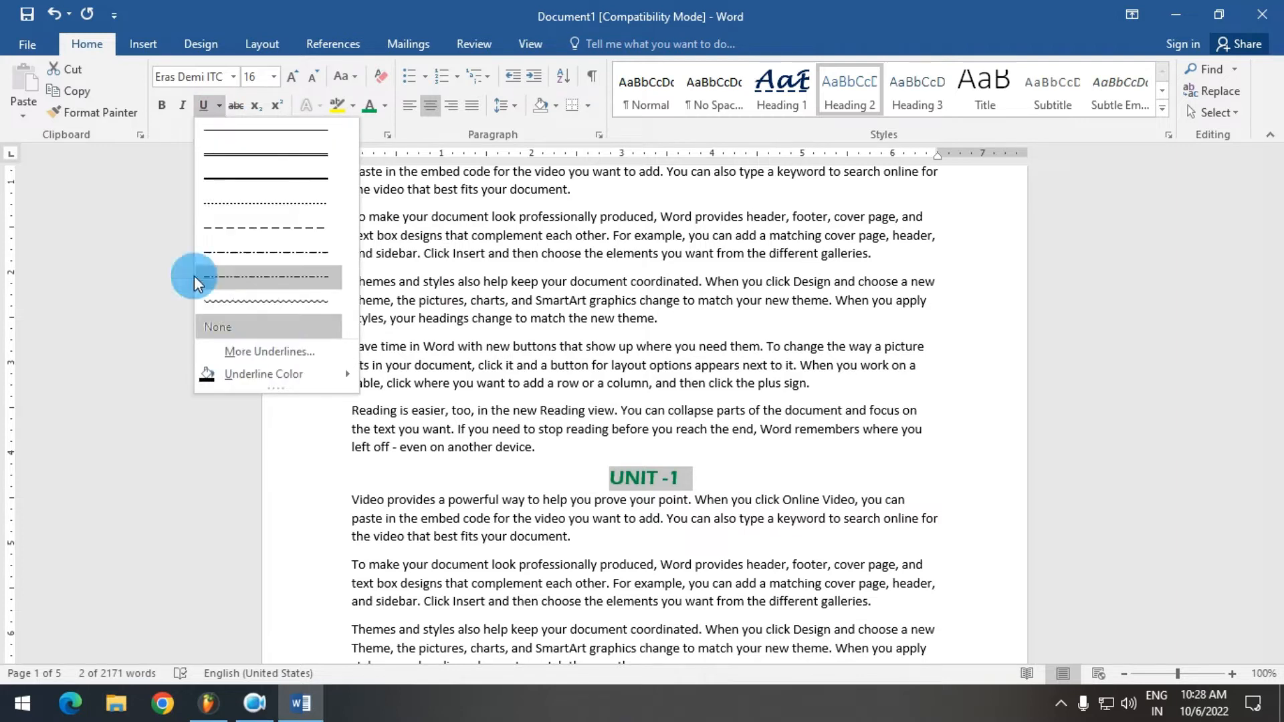
left_click(282, 162)
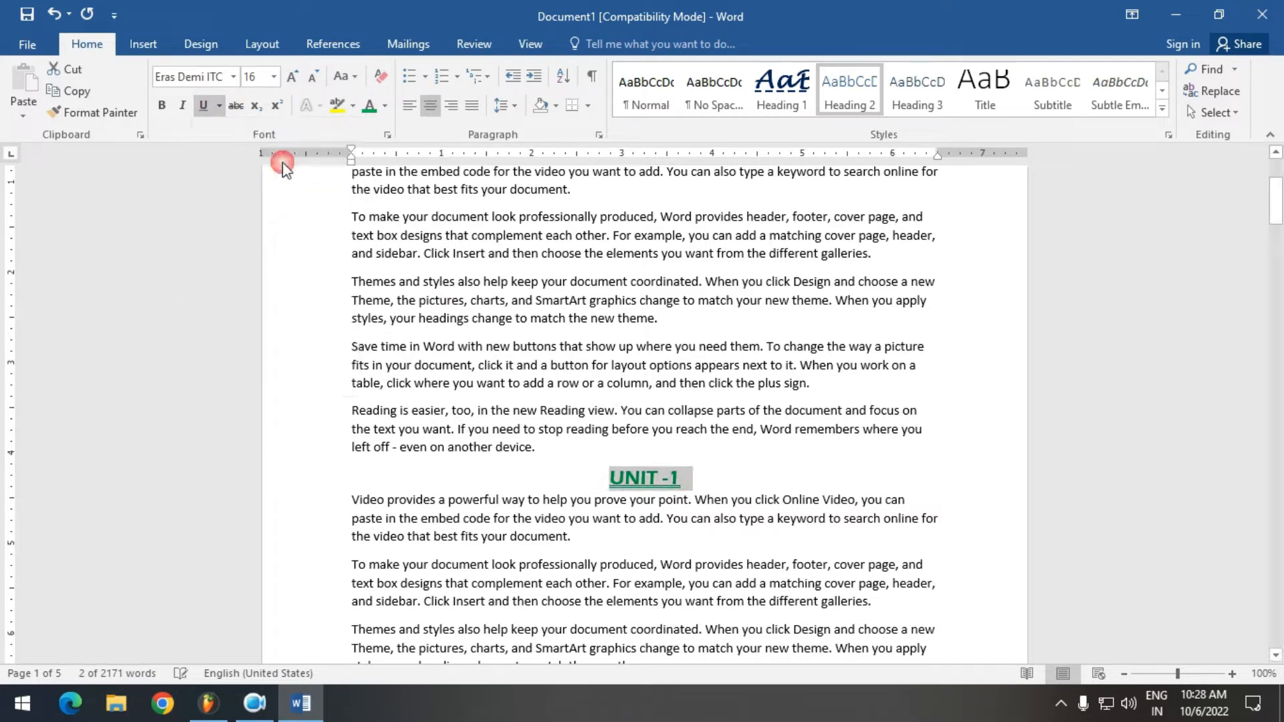
left_click(293, 76)
left_click(154, 107)
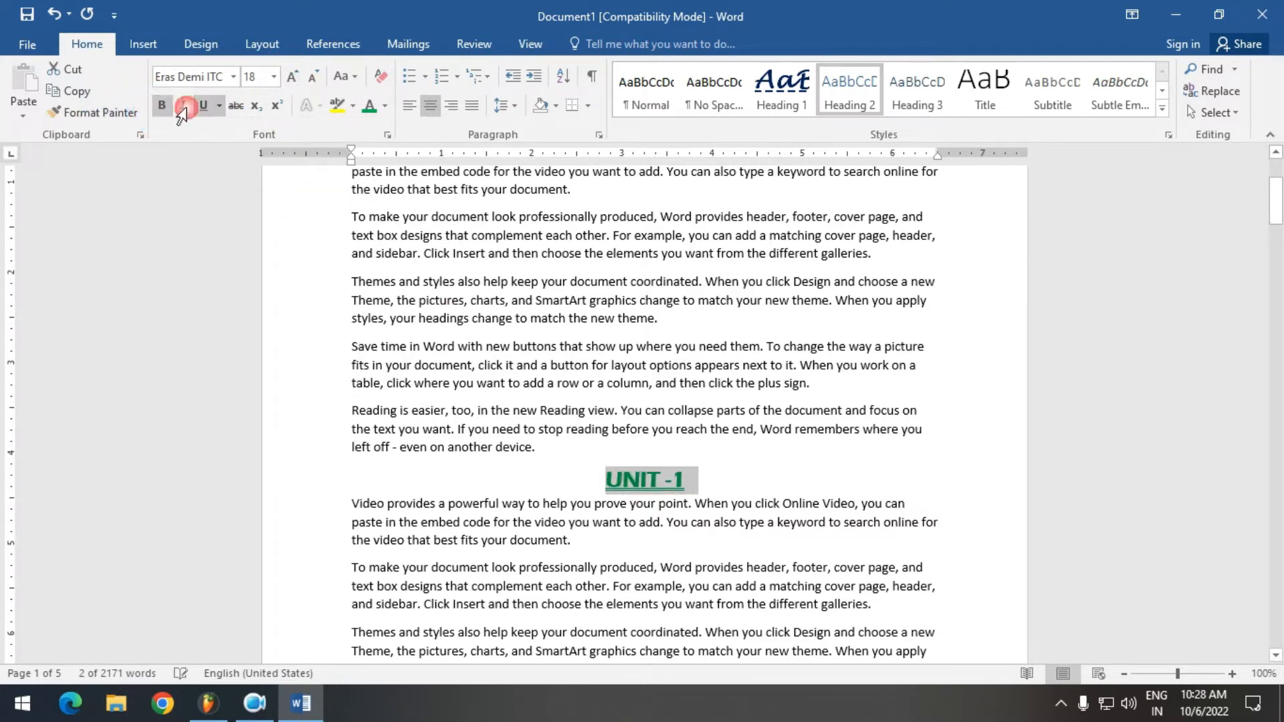
- Update the Heading 2 style to match the formatted "UNIT -1" selection and review the other headings in the document
right_click(848, 87)
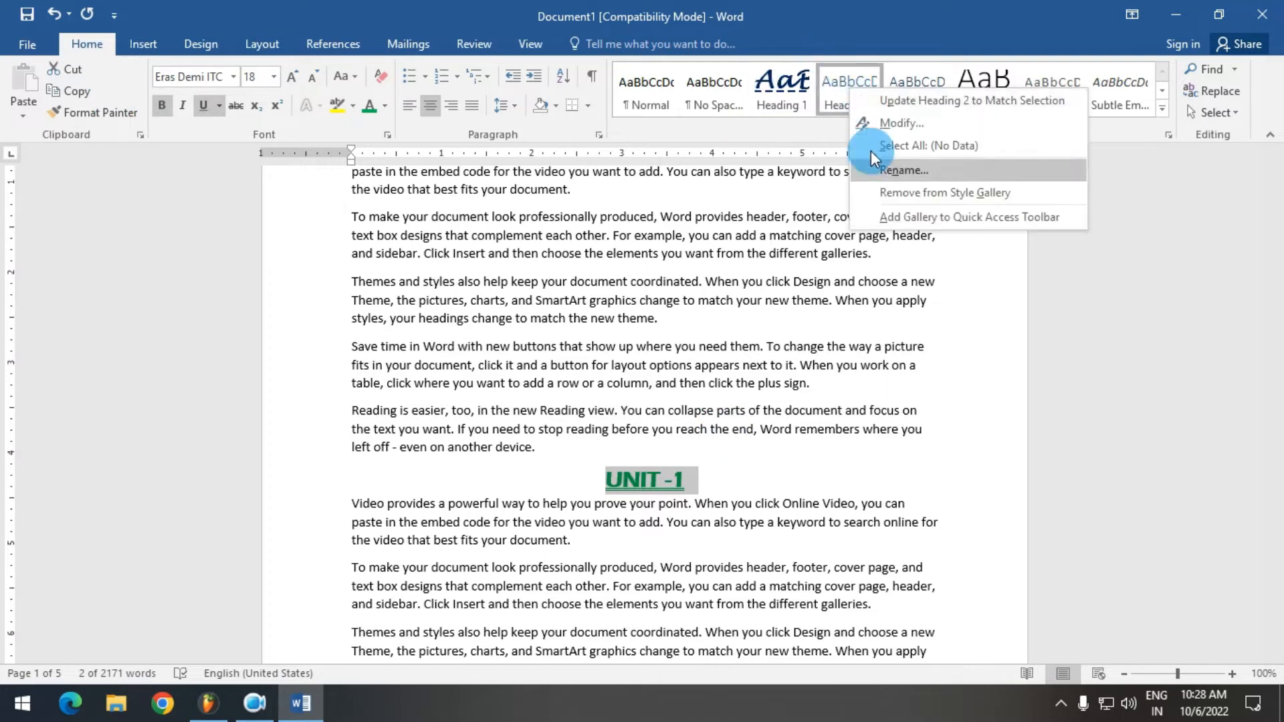
left_click(1005, 106)
scroll(535, 314, "down", 12)
scroll(616, 457, "up", 10)
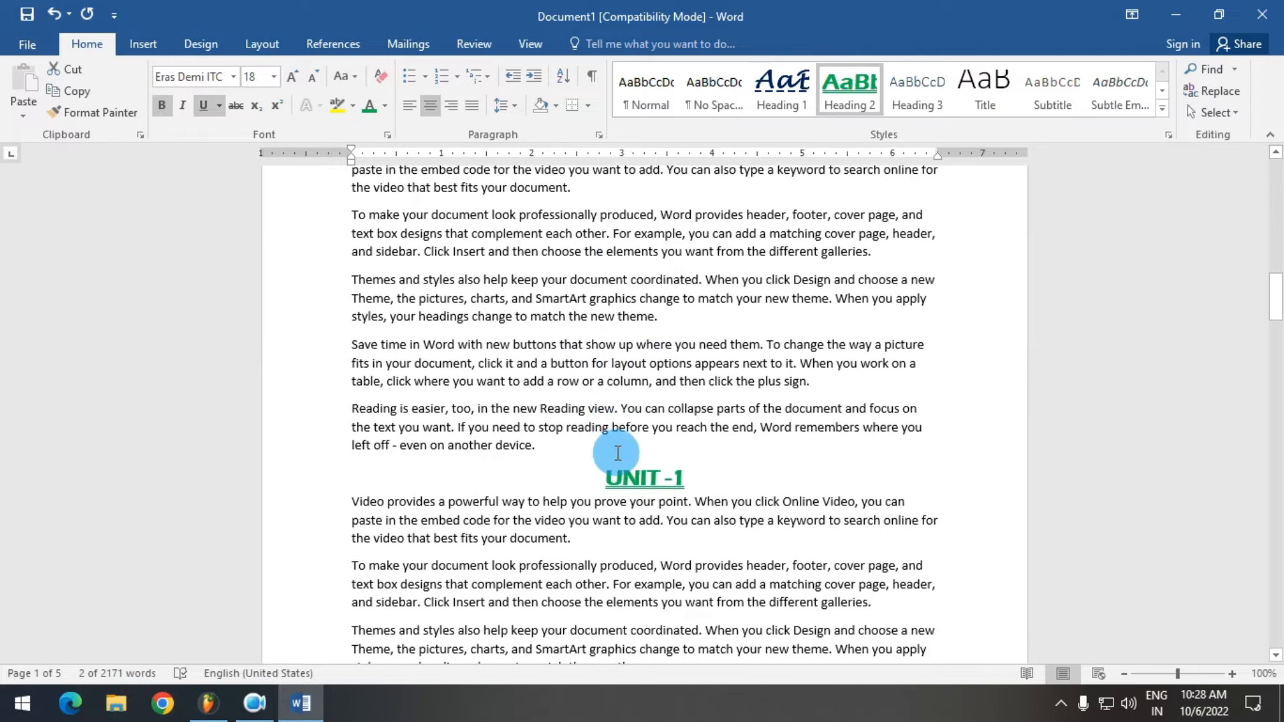
left_click(611, 435)
scroll(620, 400, "down", 10)
scroll(622, 394, "up", 14)
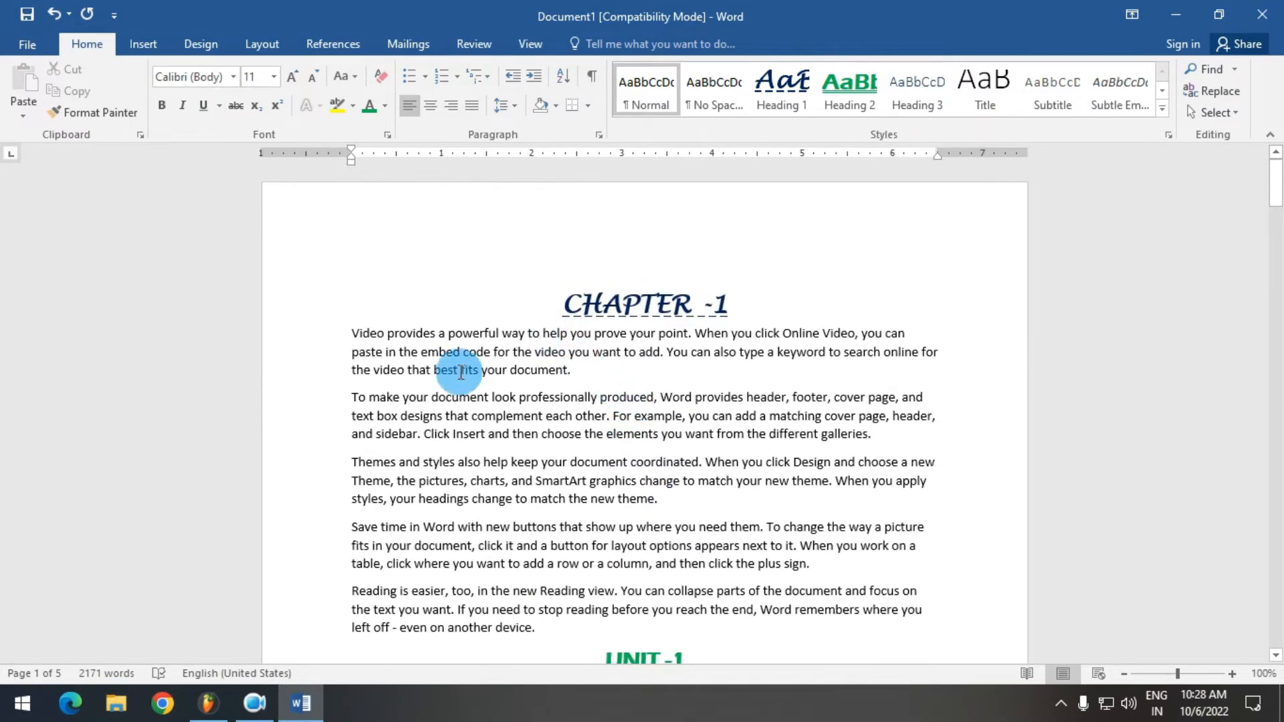
- Try a page break directly before the "CHAPTER -1" heading, and undo it
left_click(353, 334)
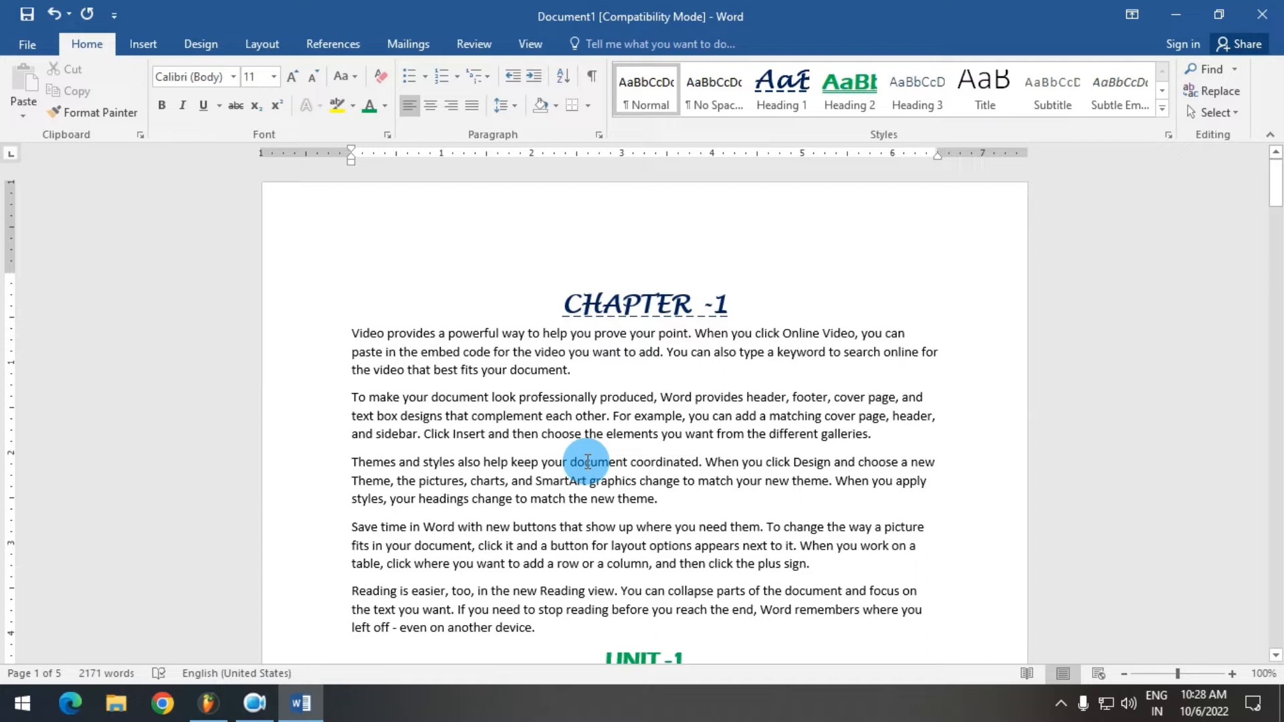
key("Up")
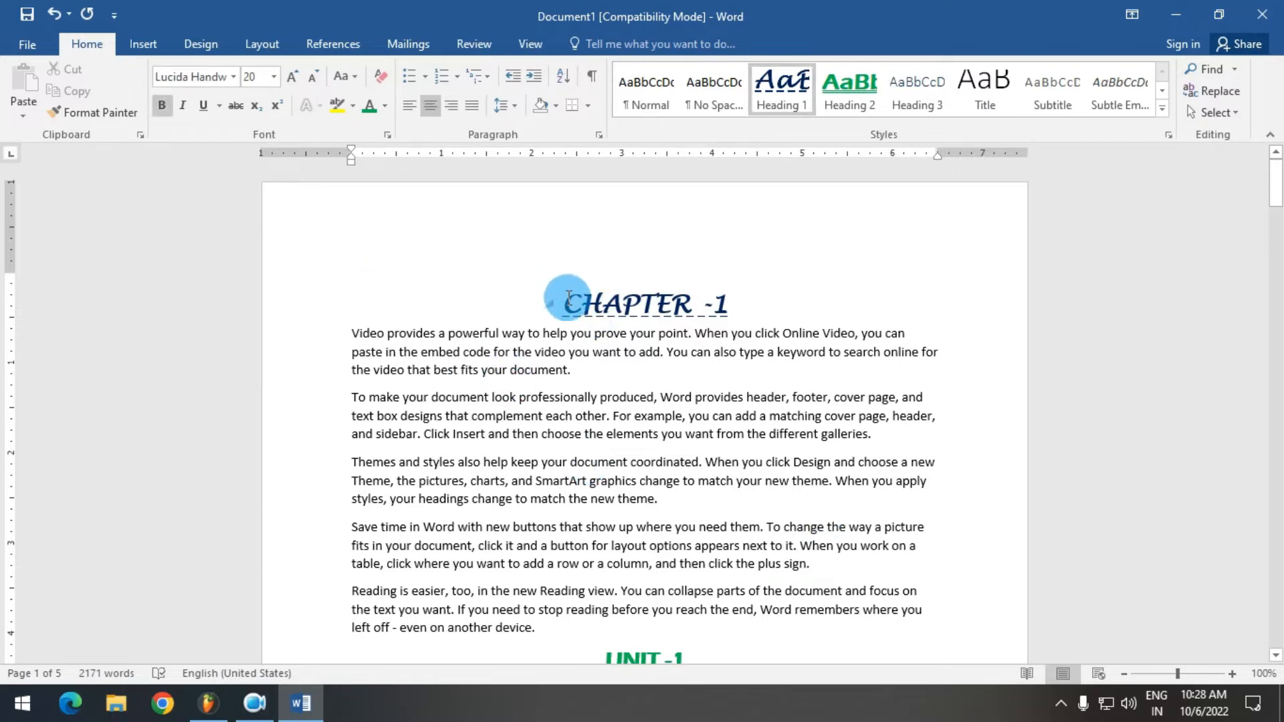
key("ctrl+Return")
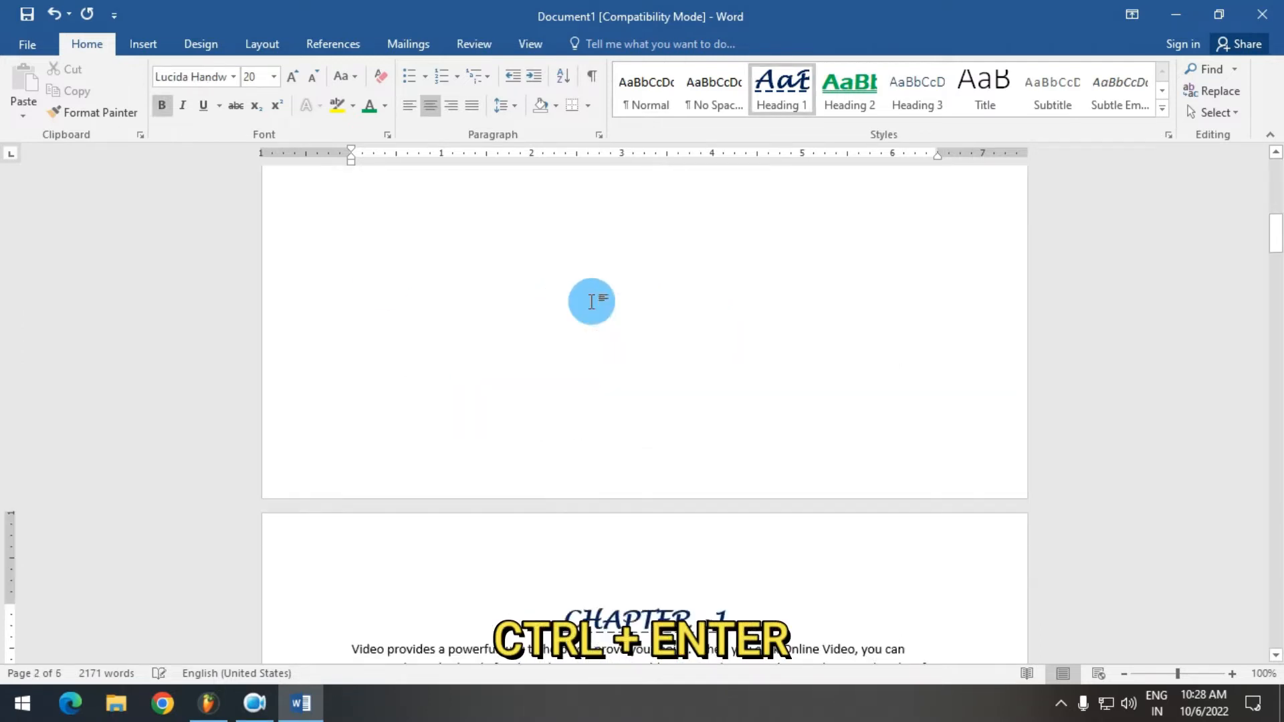
scroll(592, 302, "up", 3)
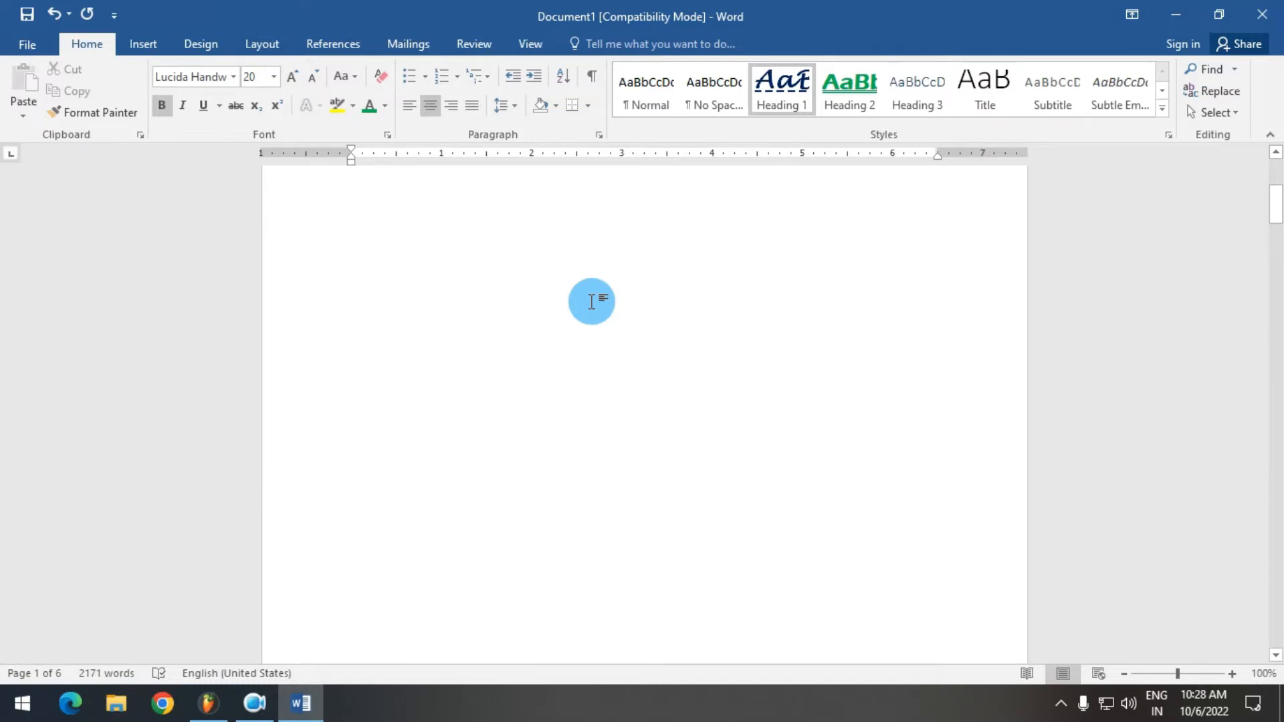
key("ctrl+z")
scroll(589, 294, "up", 3)
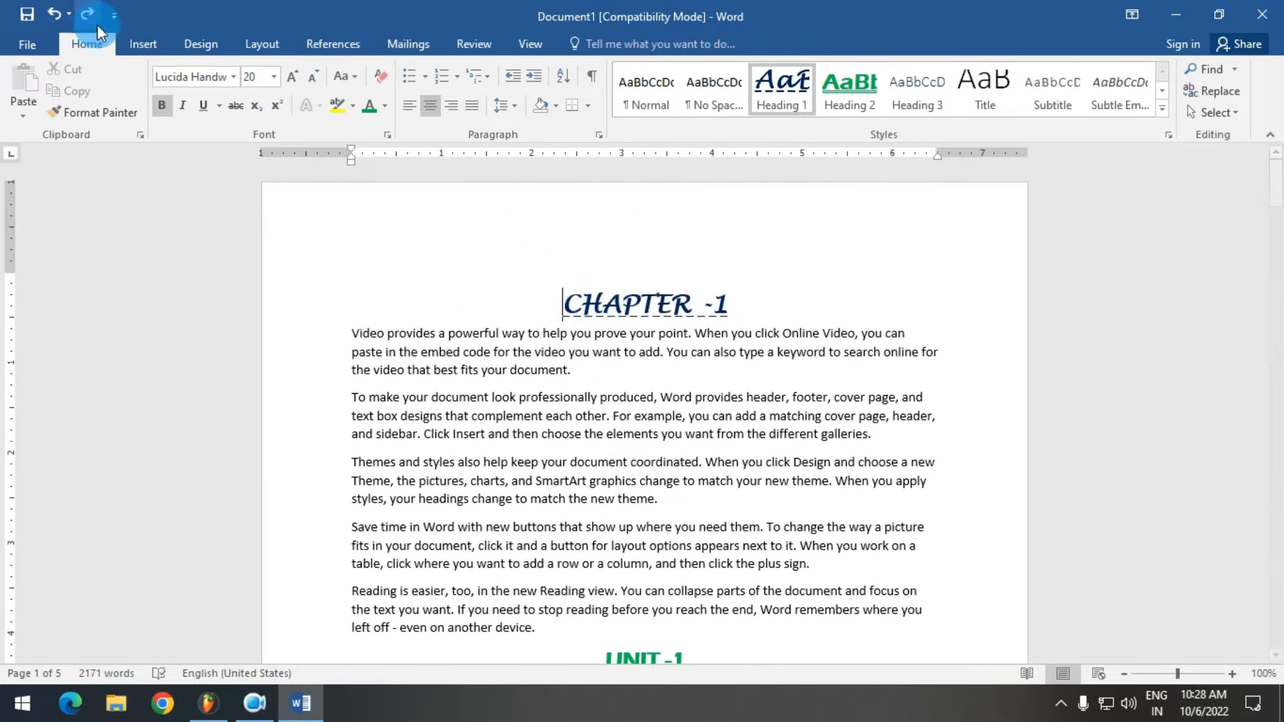
- Insert a blank page before the "CHAPTER -1" heading and left-align the empty line at the start of the document
left_click(142, 44)
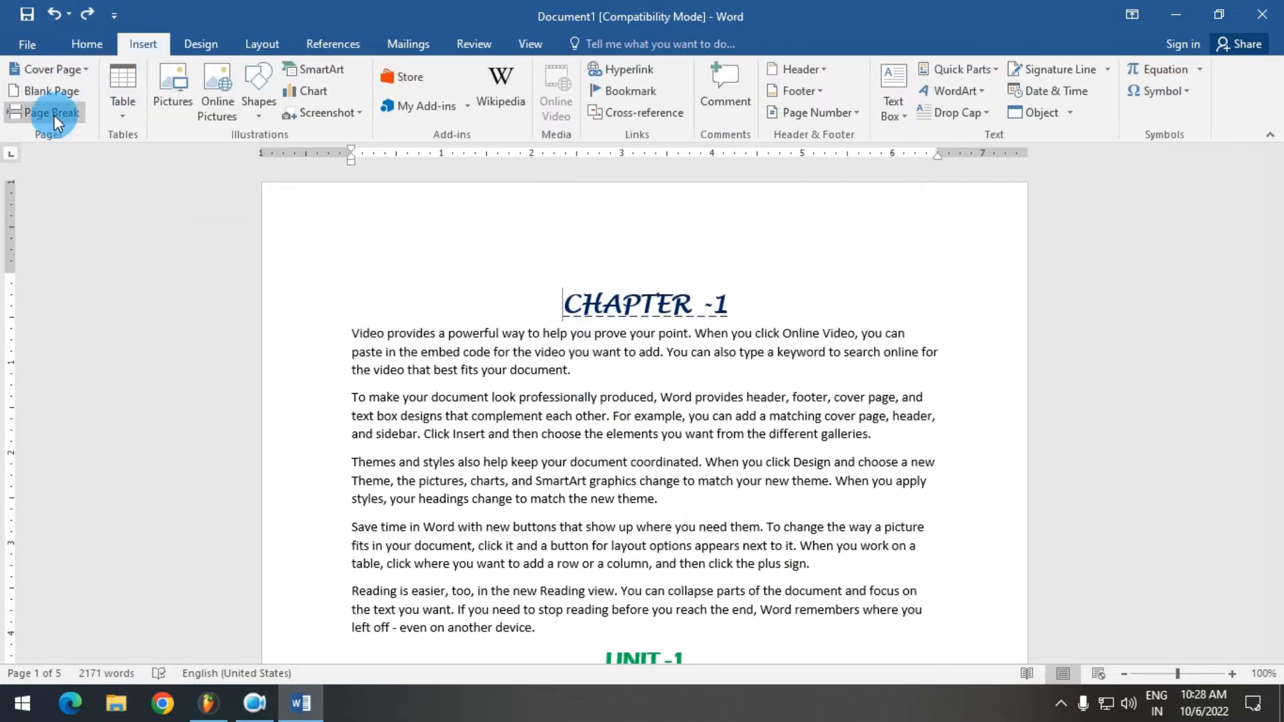
left_click(61, 92)
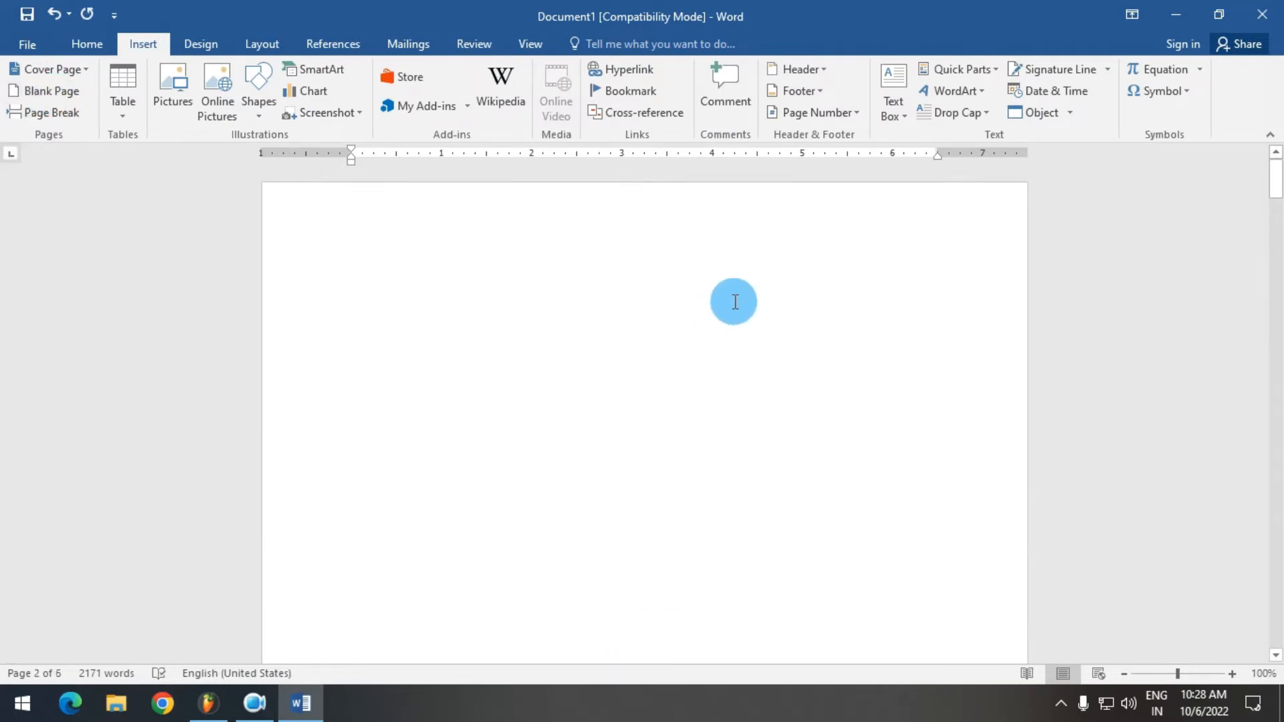
key("ctrl+Home")
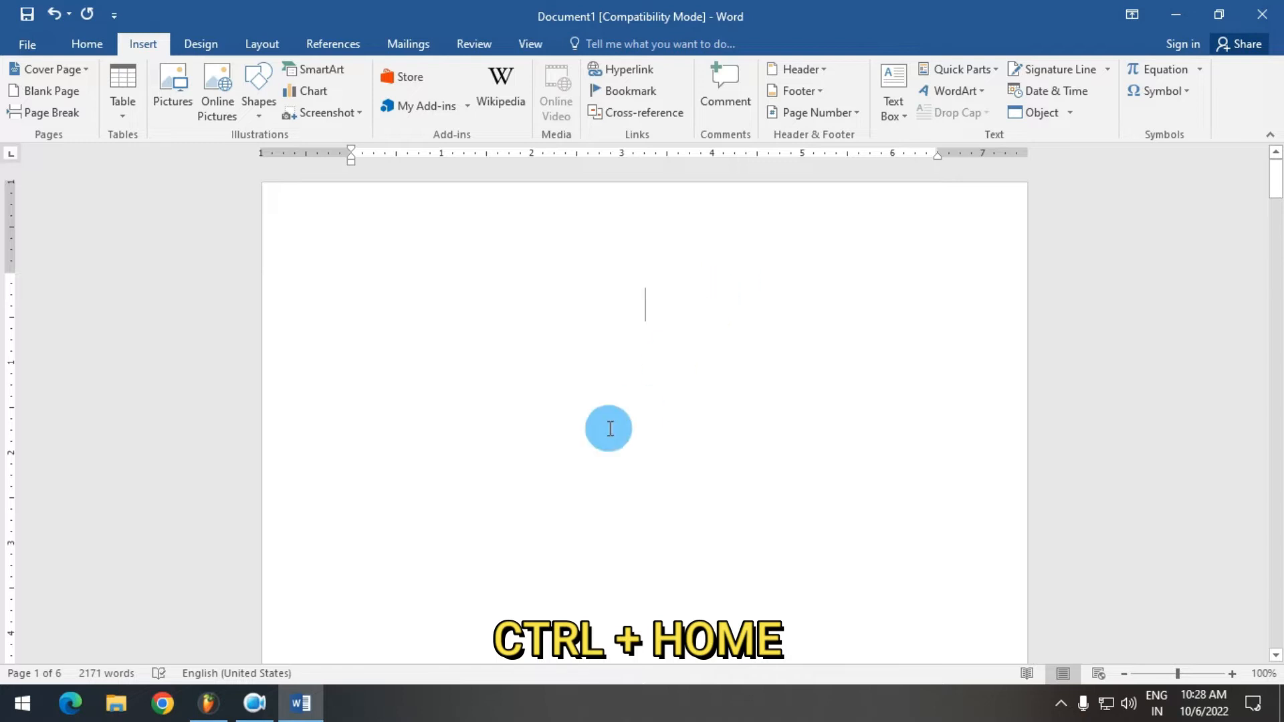
left_click(87, 44)
left_click(434, 109)
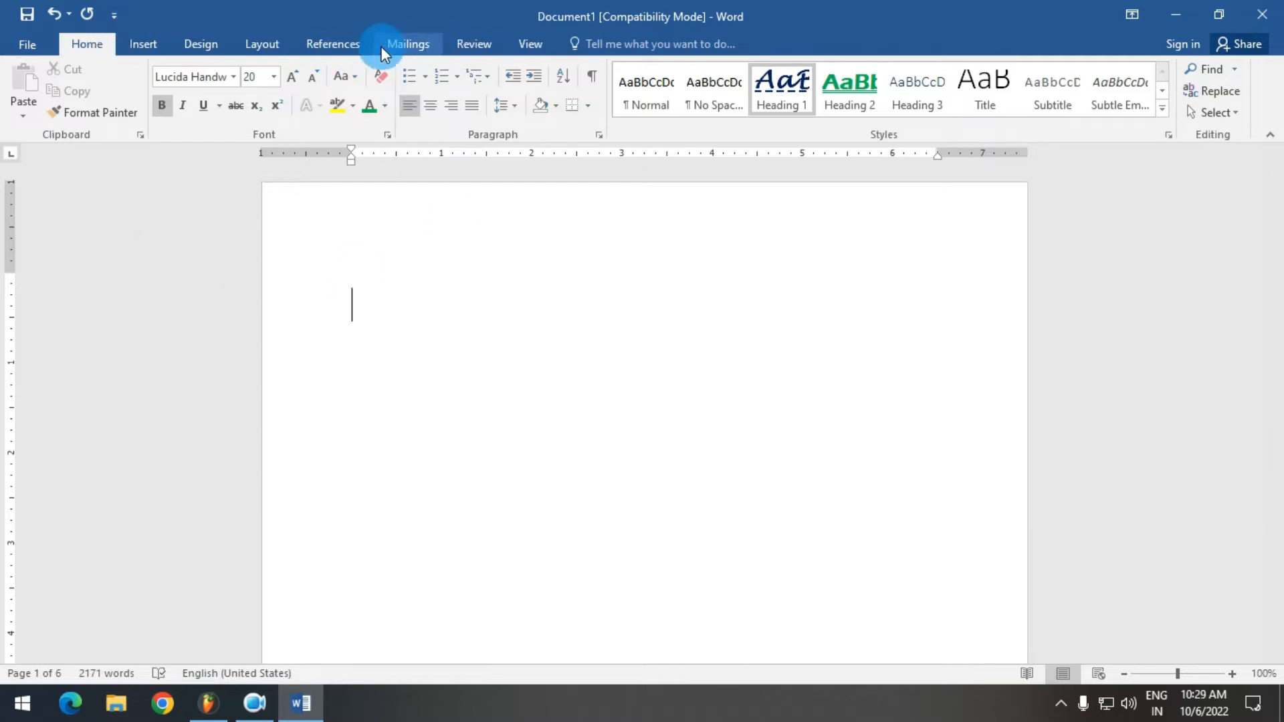
- Insert the built-in Automatic Table 2 table of contents on the blank first page
left_click(323, 44)
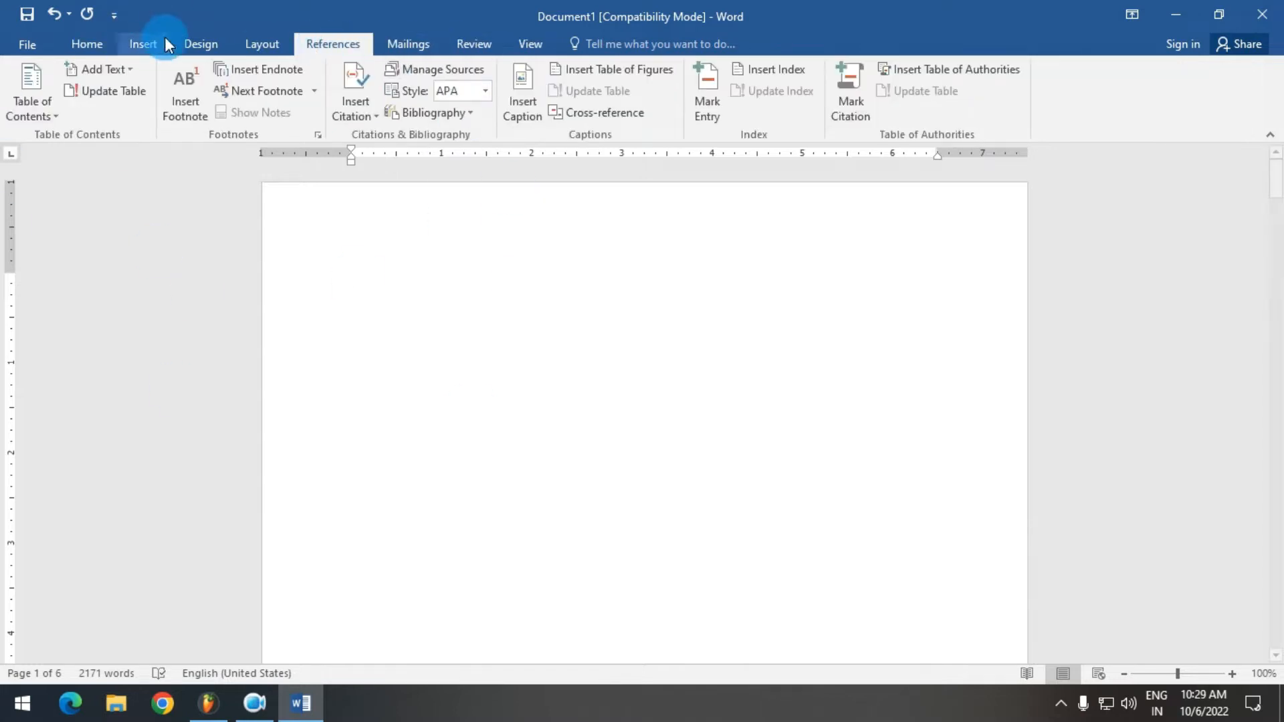
left_click(16, 106)
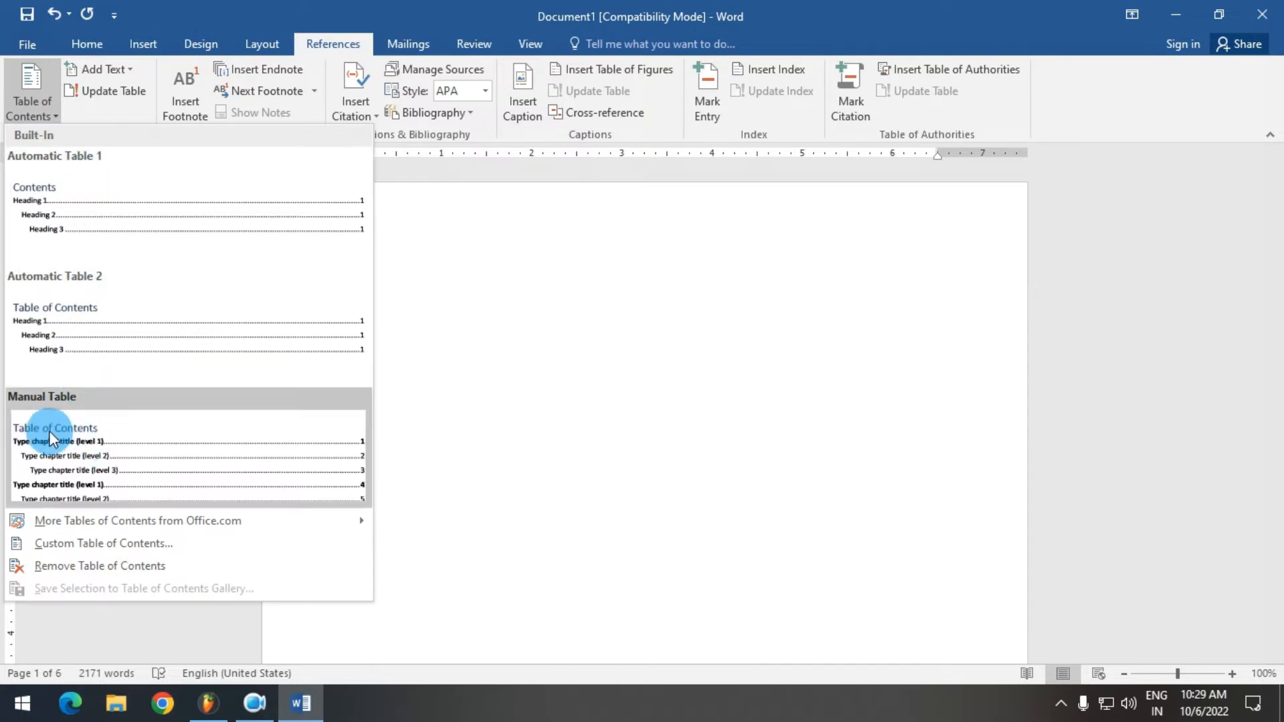
left_click(114, 318)
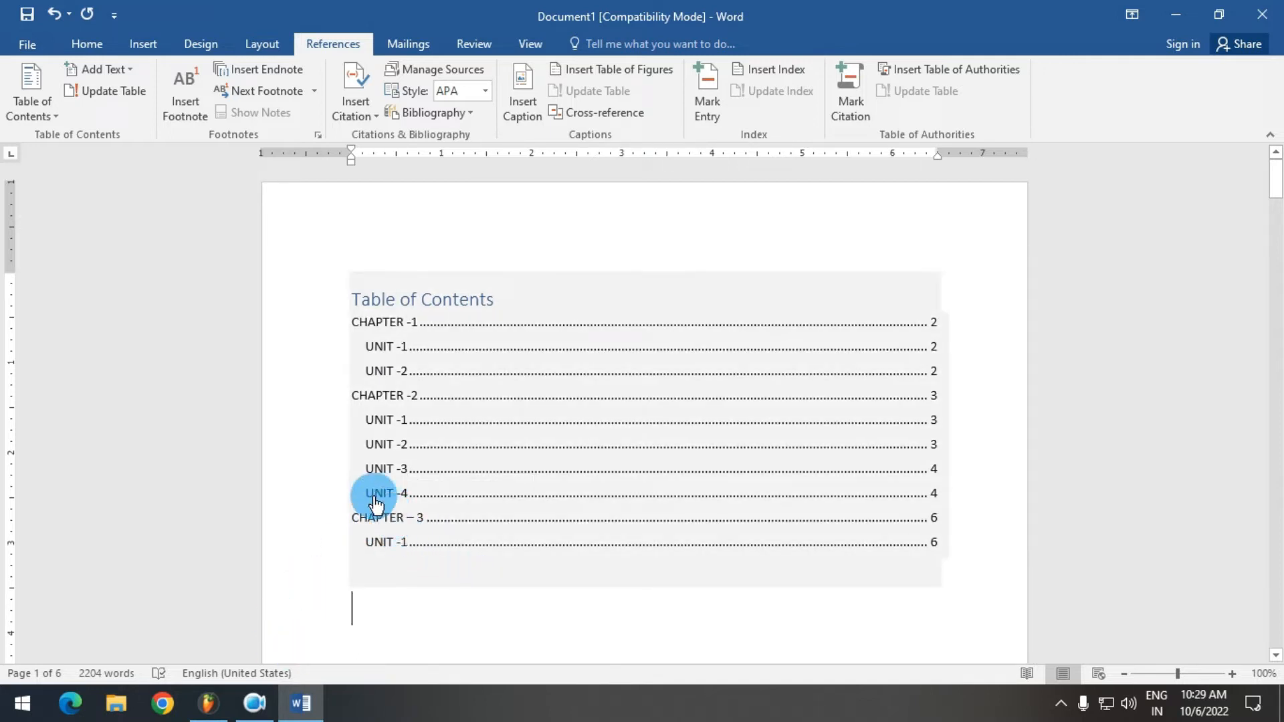
- Follow the "CHAPTER – 3" and "UNIT -4" links in the table of contents, check the linked pages, and return to the table
left_click(377, 522, "ctrl")
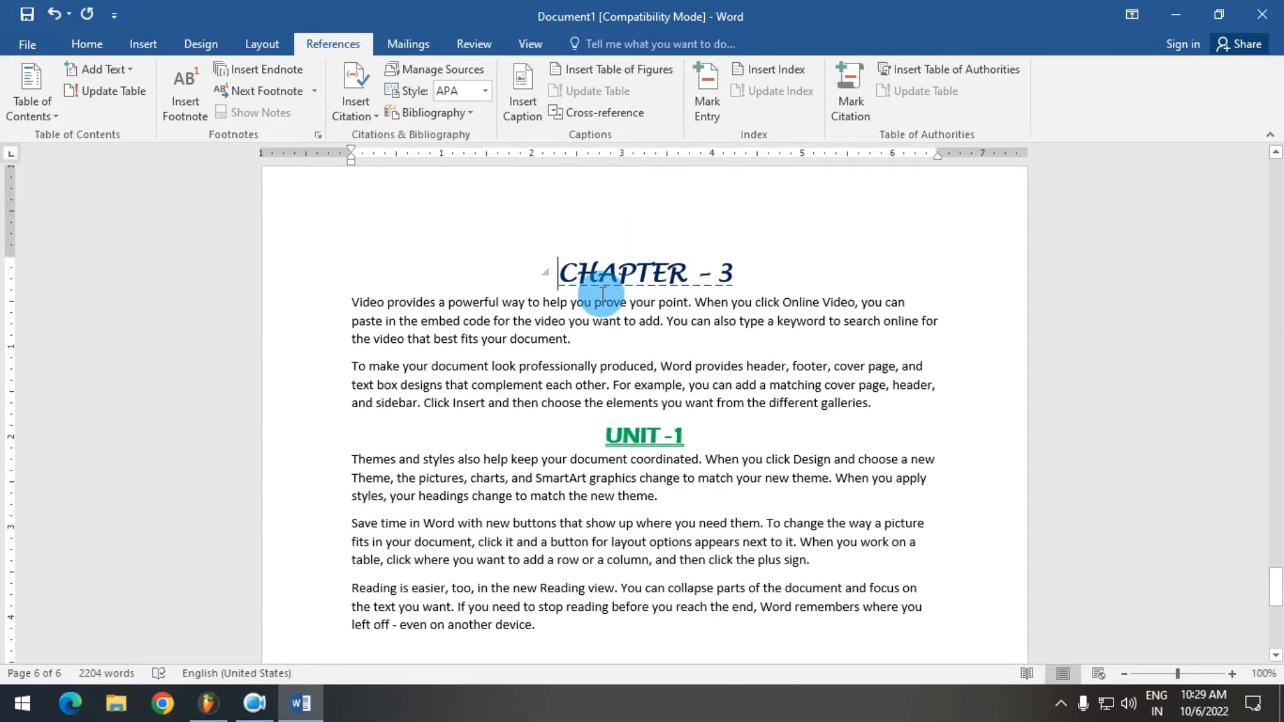
key("ctrl+Home")
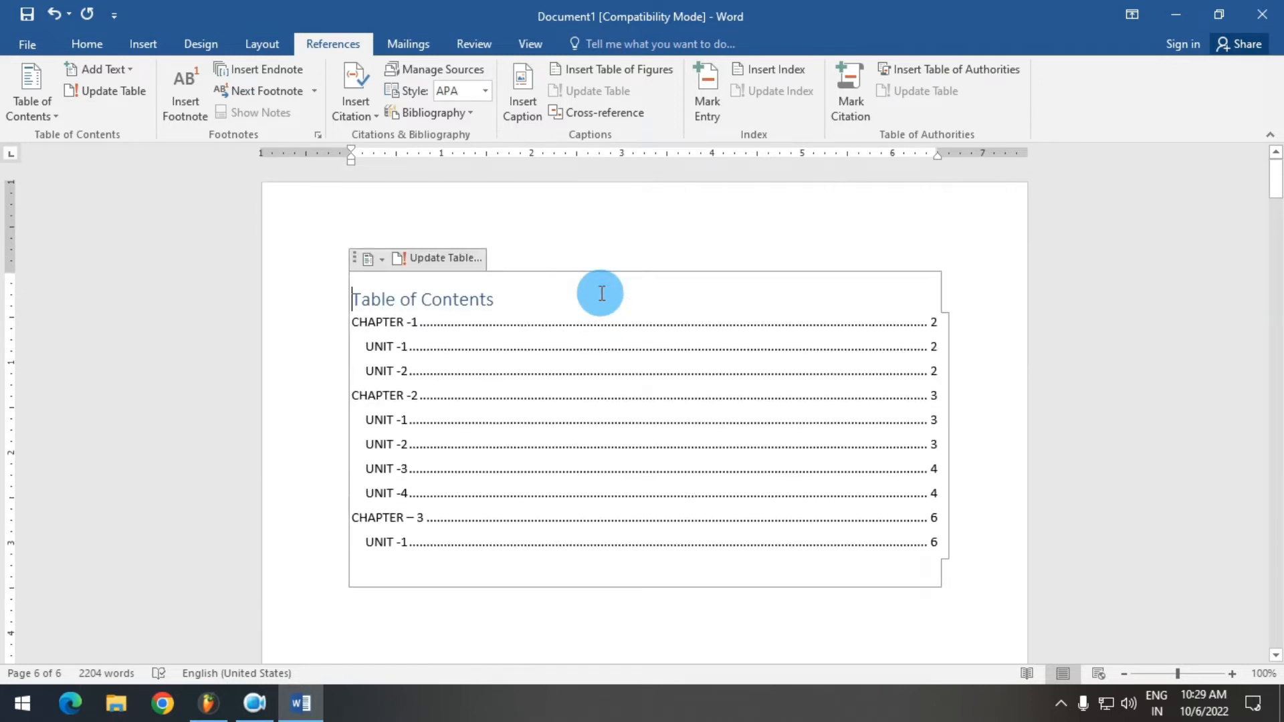
left_click(390, 495, "ctrl")
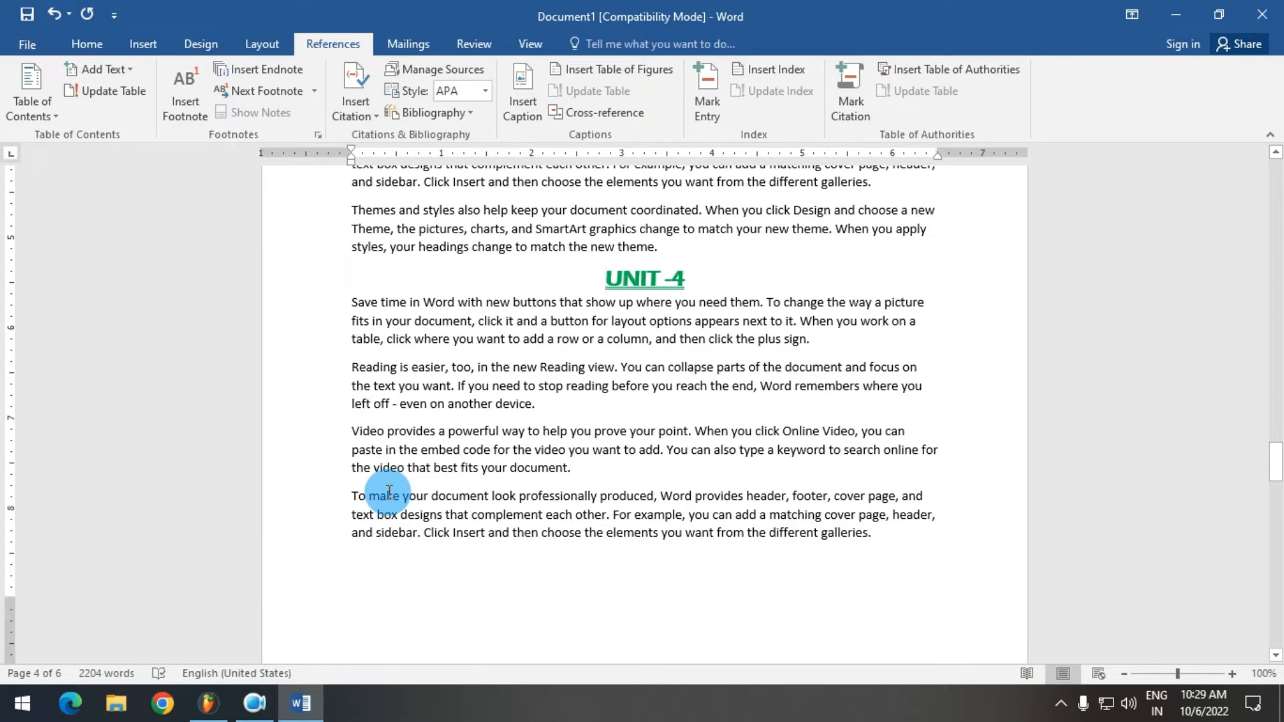
scroll(643, 325, "down", 13)
scroll(643, 325, "down", 8)
scroll(619, 412, "up", 6)
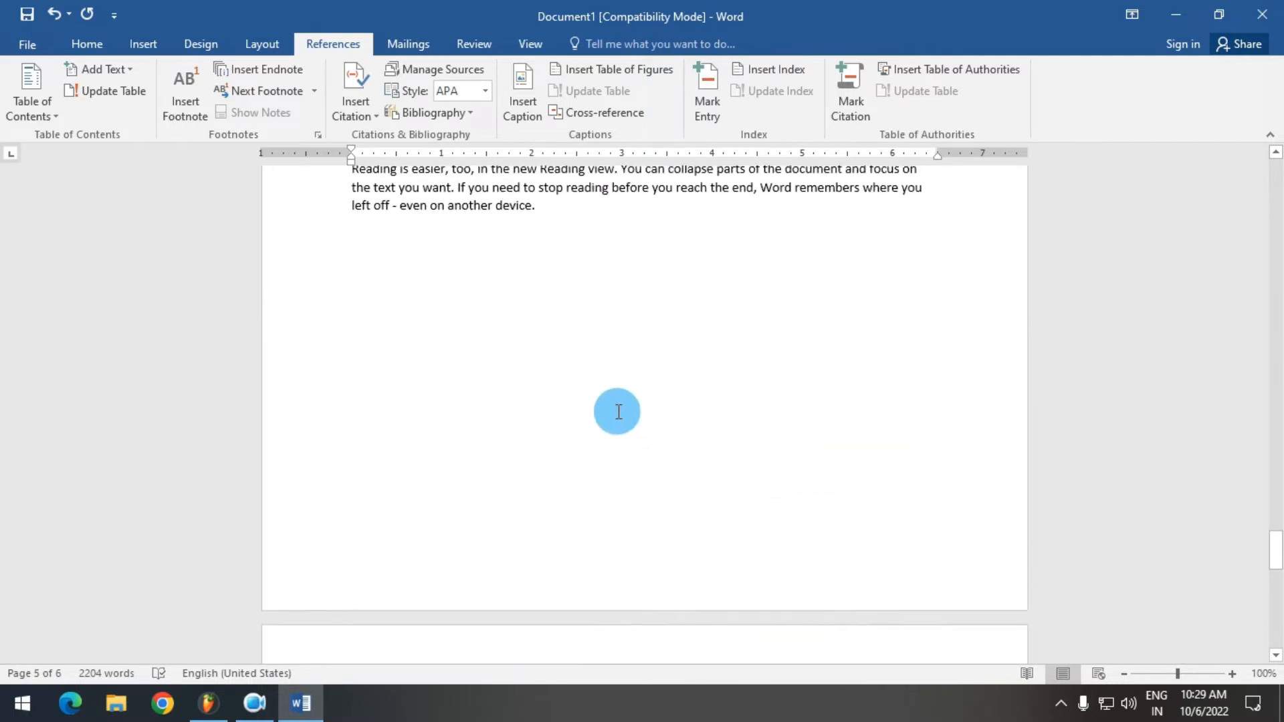
scroll(619, 411, "up", 4)
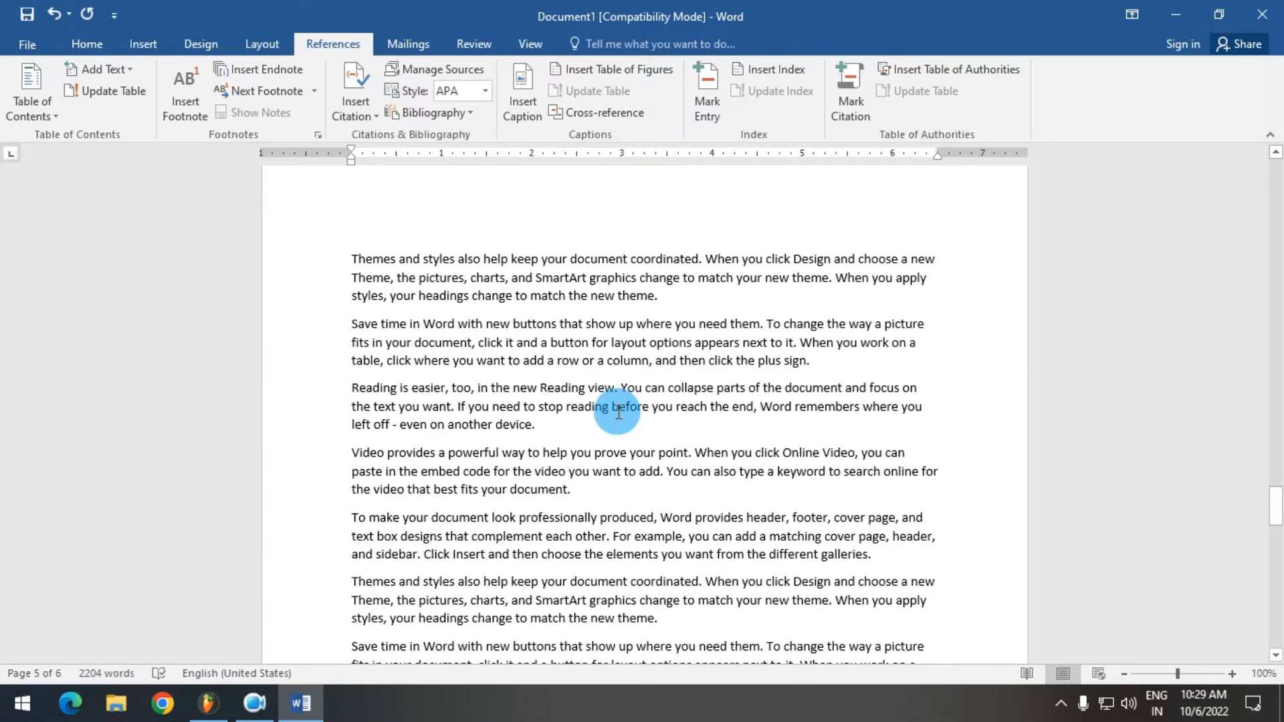
key("ctrl+Home")
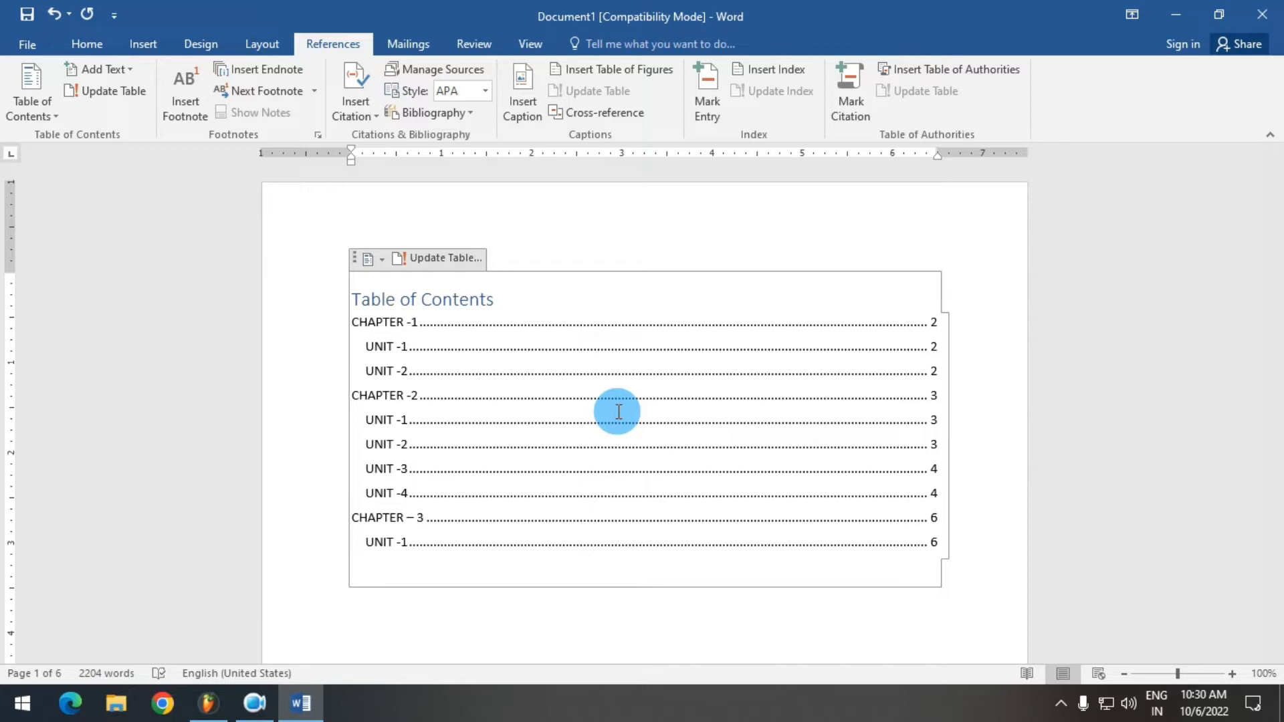
- Delete the "UNIT -4" heading from Chapter 2 and update the entire table of contents
left_click(390, 493, "ctrl")
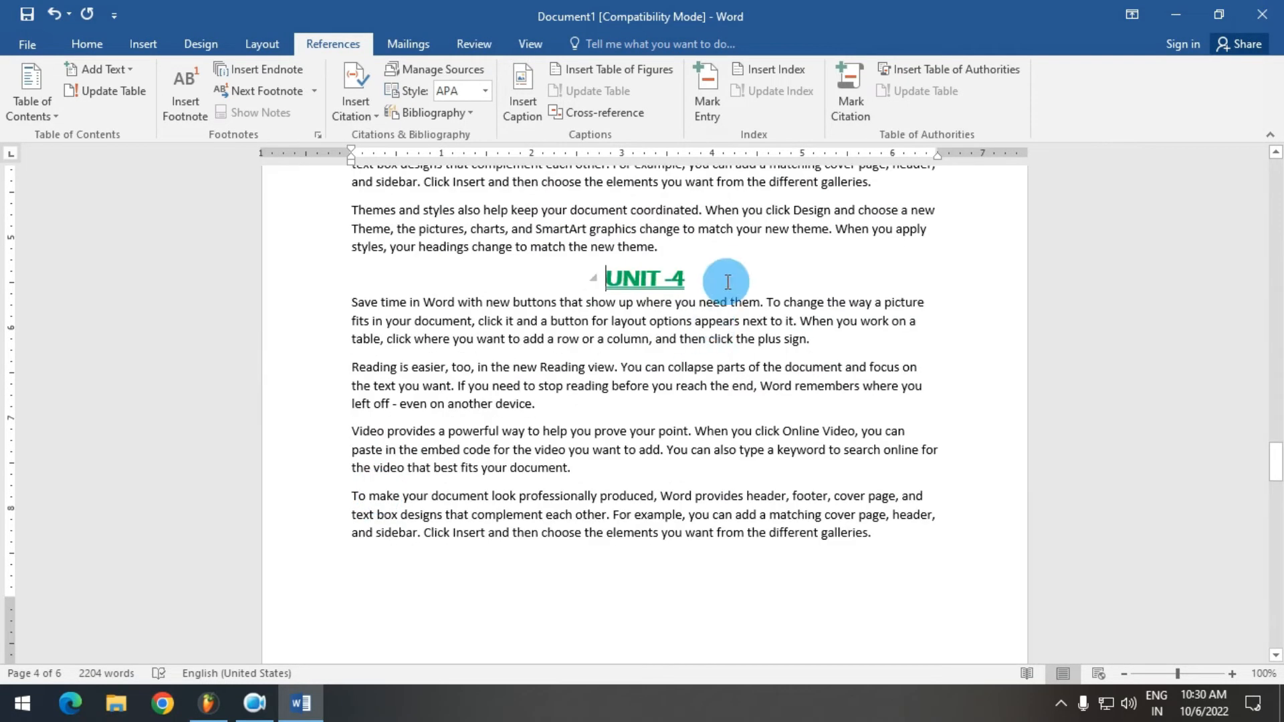
left_click_drag(575, 283, 564, 277)
key("Delete")
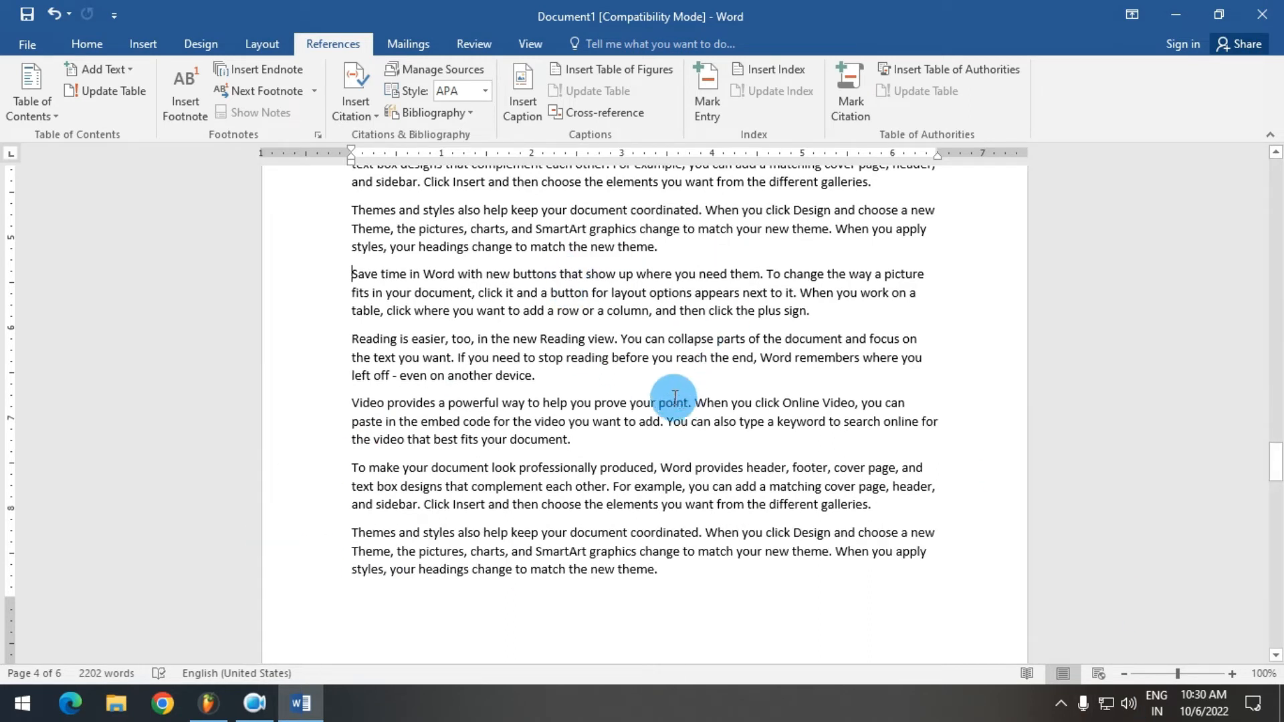
key("ctrl+Home")
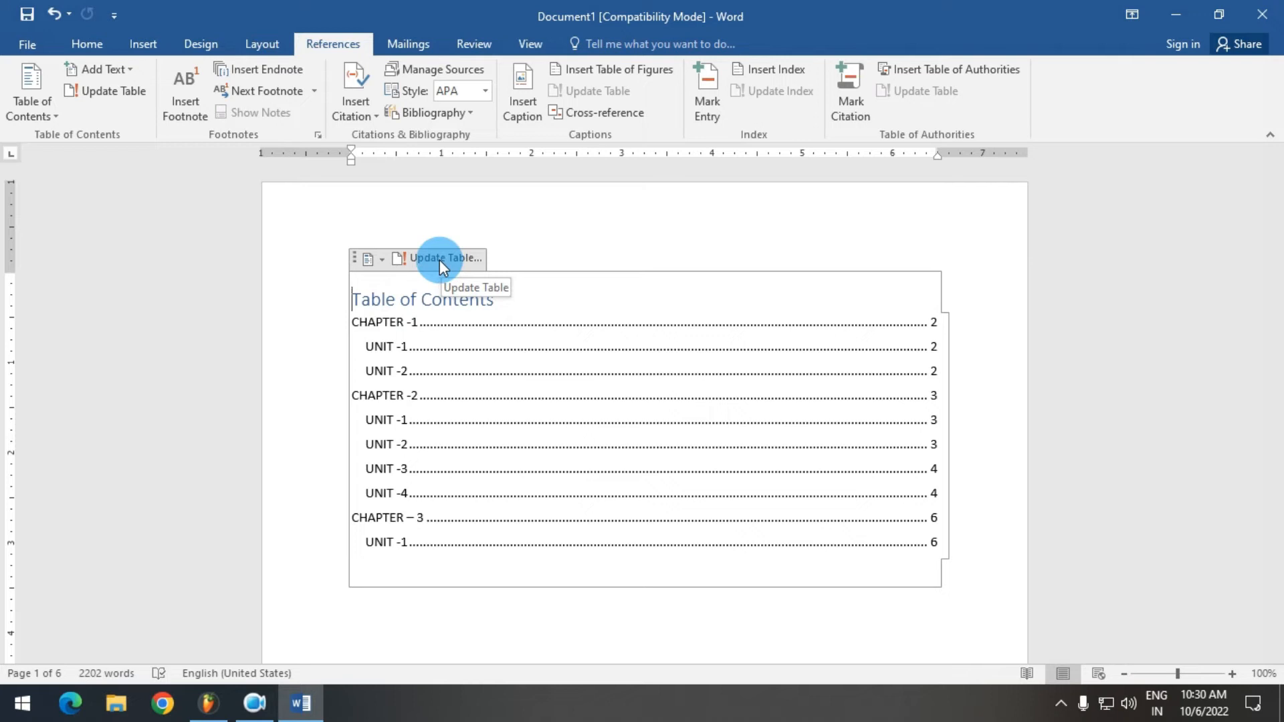
left_click(102, 90)
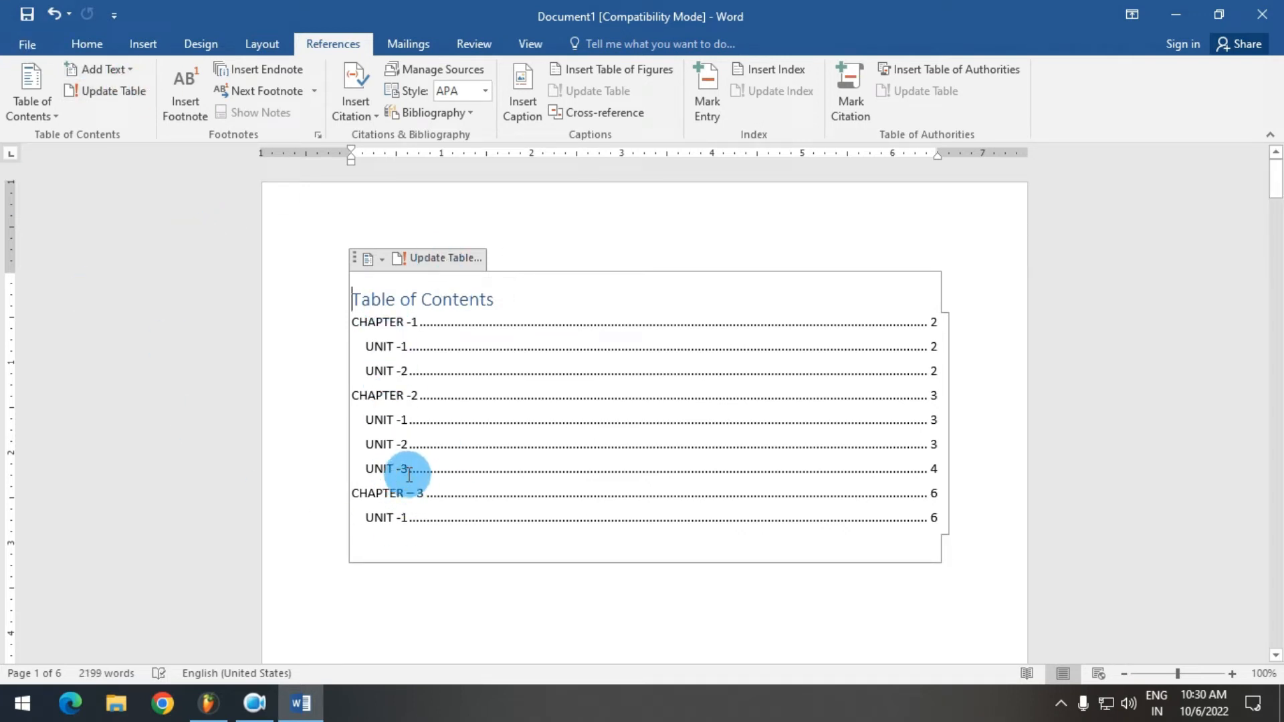
- Add a "UNIT -4" line followed by an empty paragraph above the "Save time in Word" paragraph where the deleted heading stood
scroll(404, 472, "down", 15)
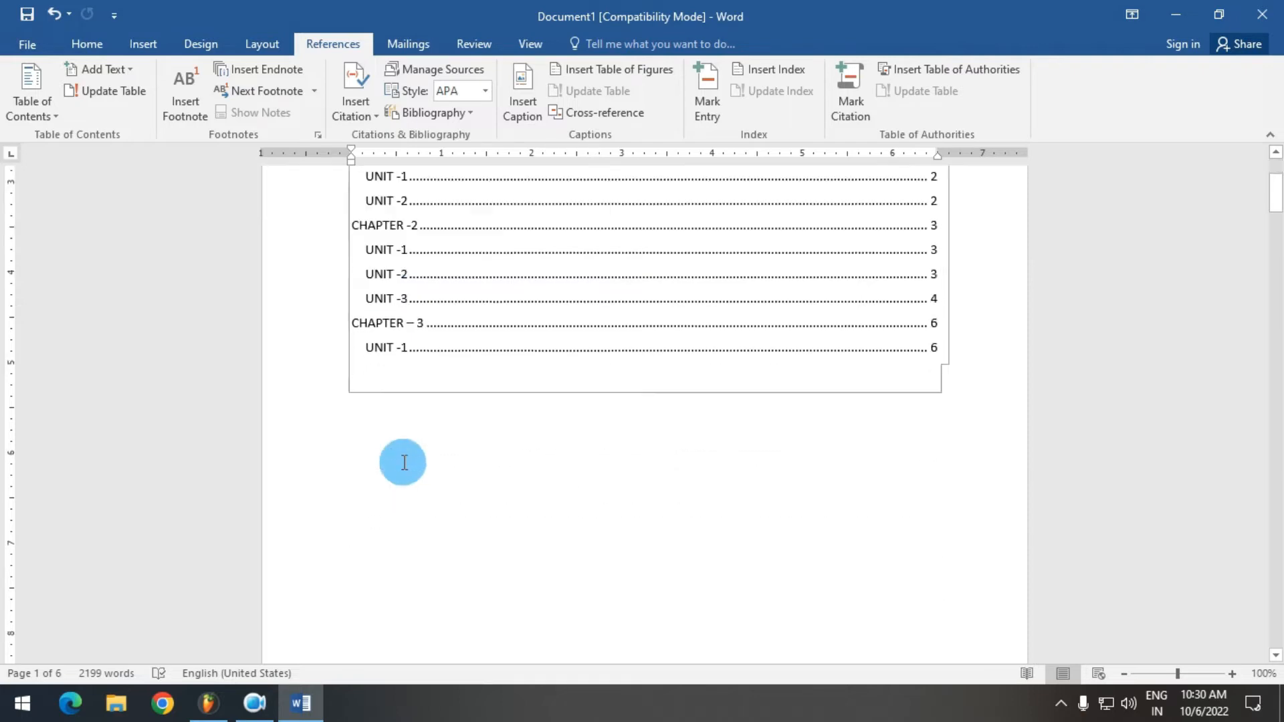
left_click_drag(1274, 284, 1277, 468)
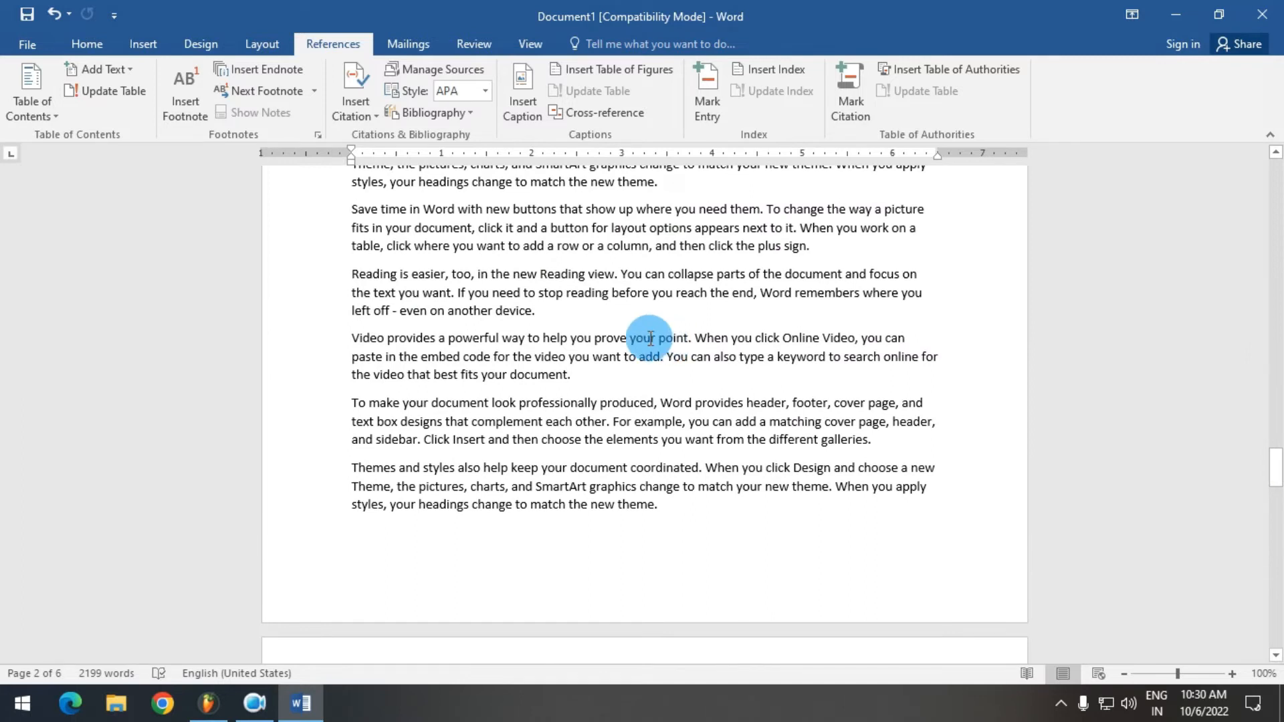
left_click(758, 186)
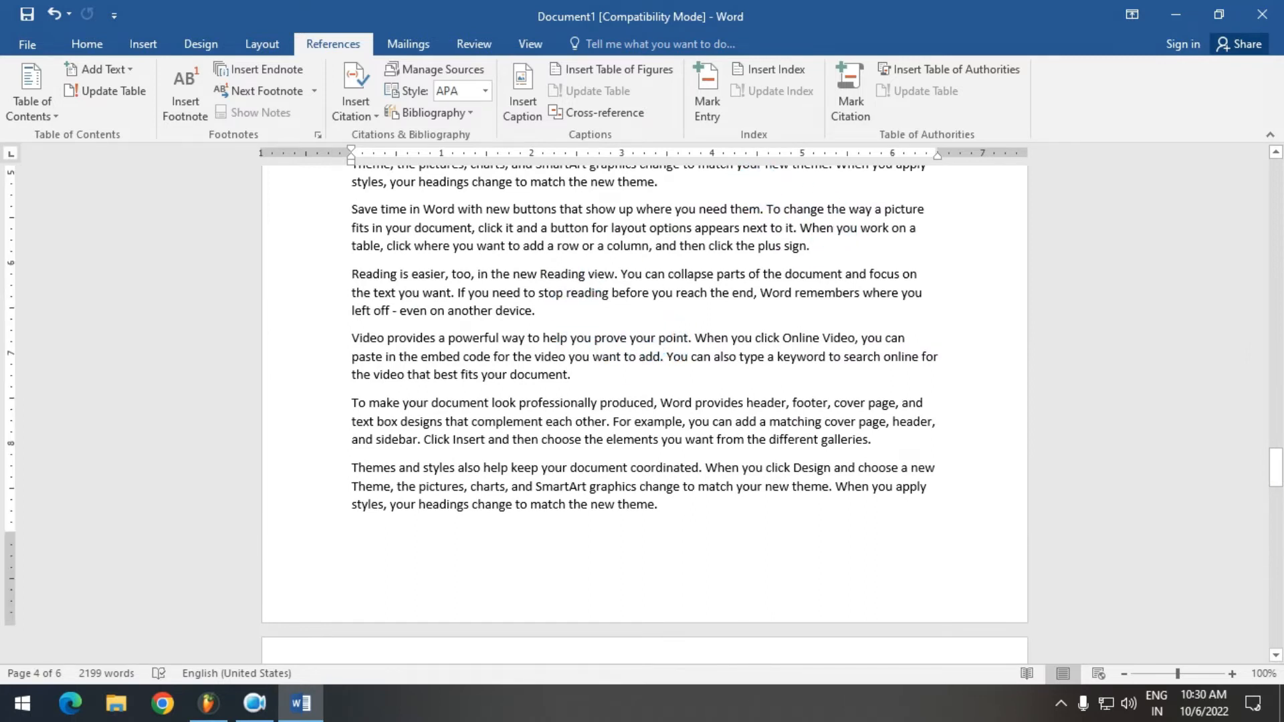
key("Return")
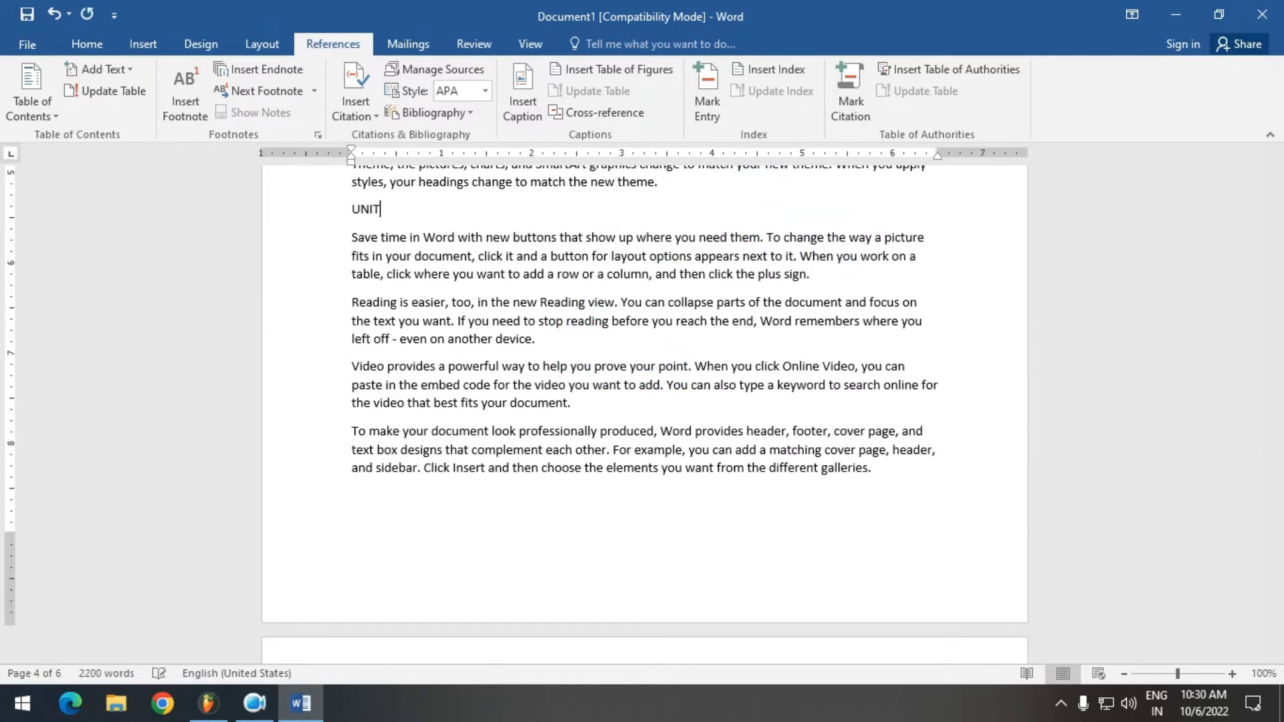
type("UNIT -4")
key("Return")
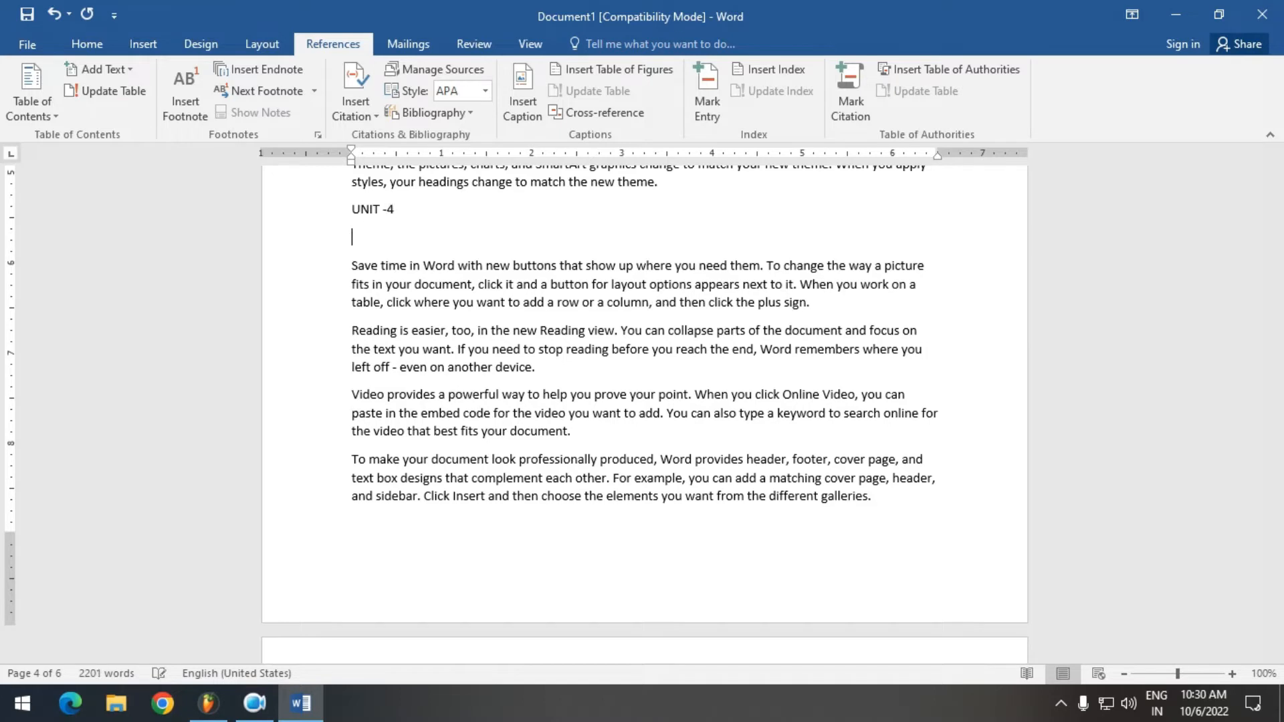
- Add a "UNIT -5" line above the following "Video provides" paragraph and apply the Heading 2 style to the "UNIT -4" and "UNIT -5" lines
key("BackSpace")
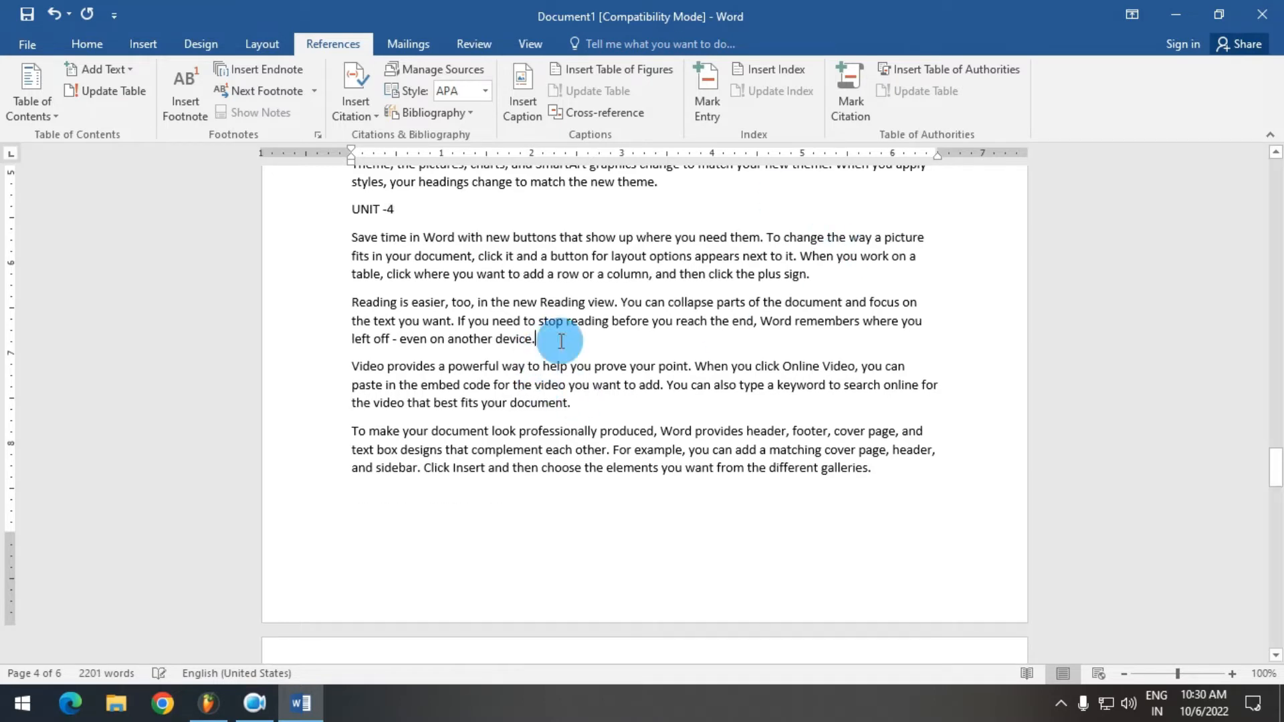
key("Return")
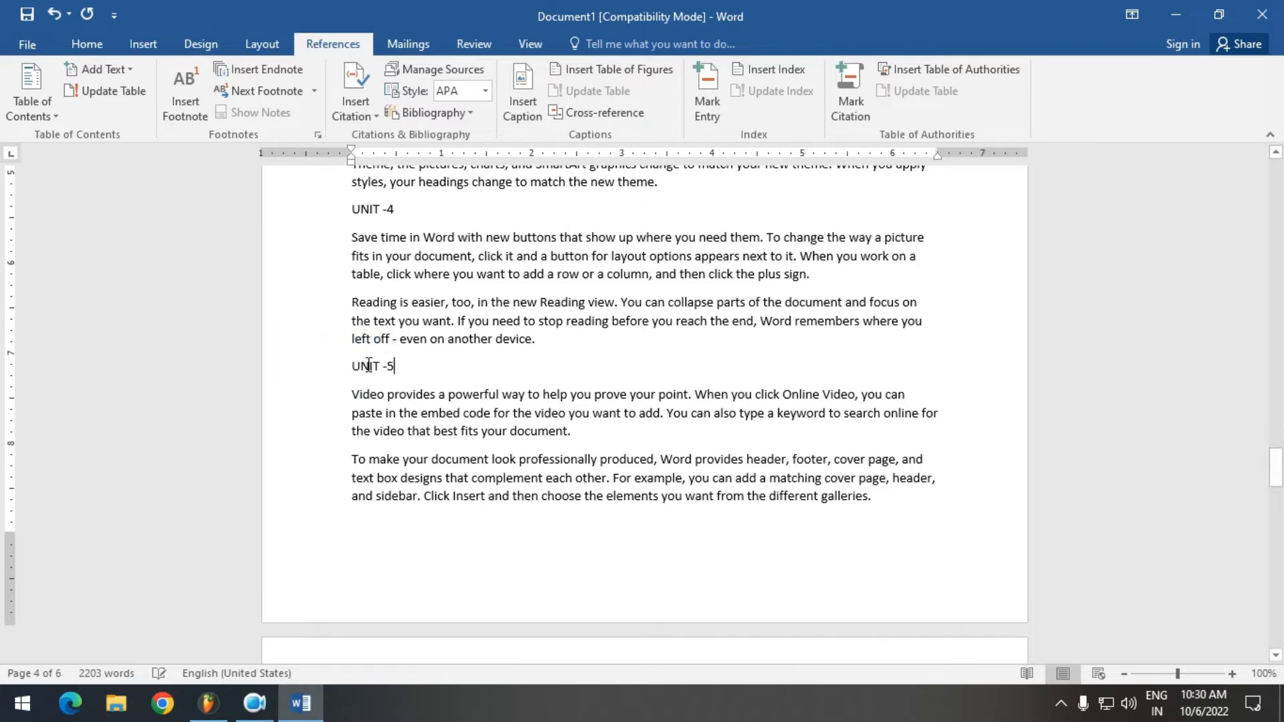
left_click(87, 44)
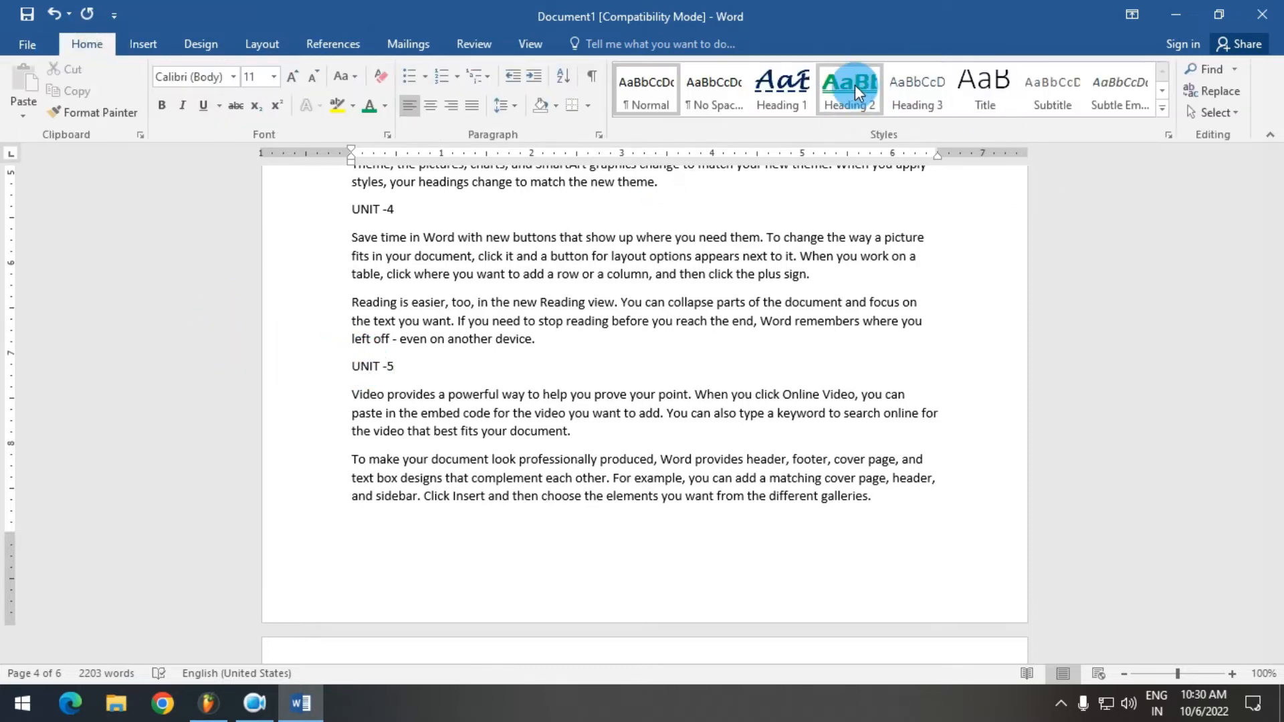
left_click(855, 86)
left_click(866, 97)
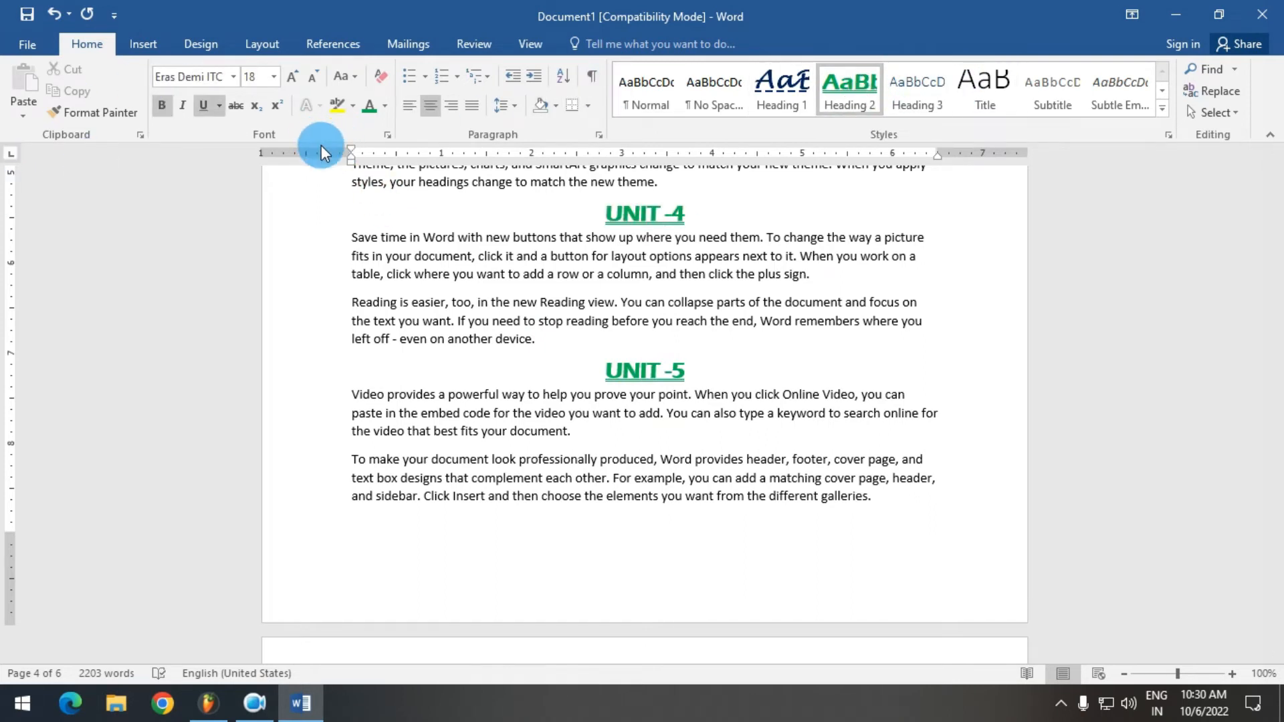
- Update the entire table of contents at the start of the document
key("ctrl+Home")
left_click(333, 44)
left_click(140, 90)
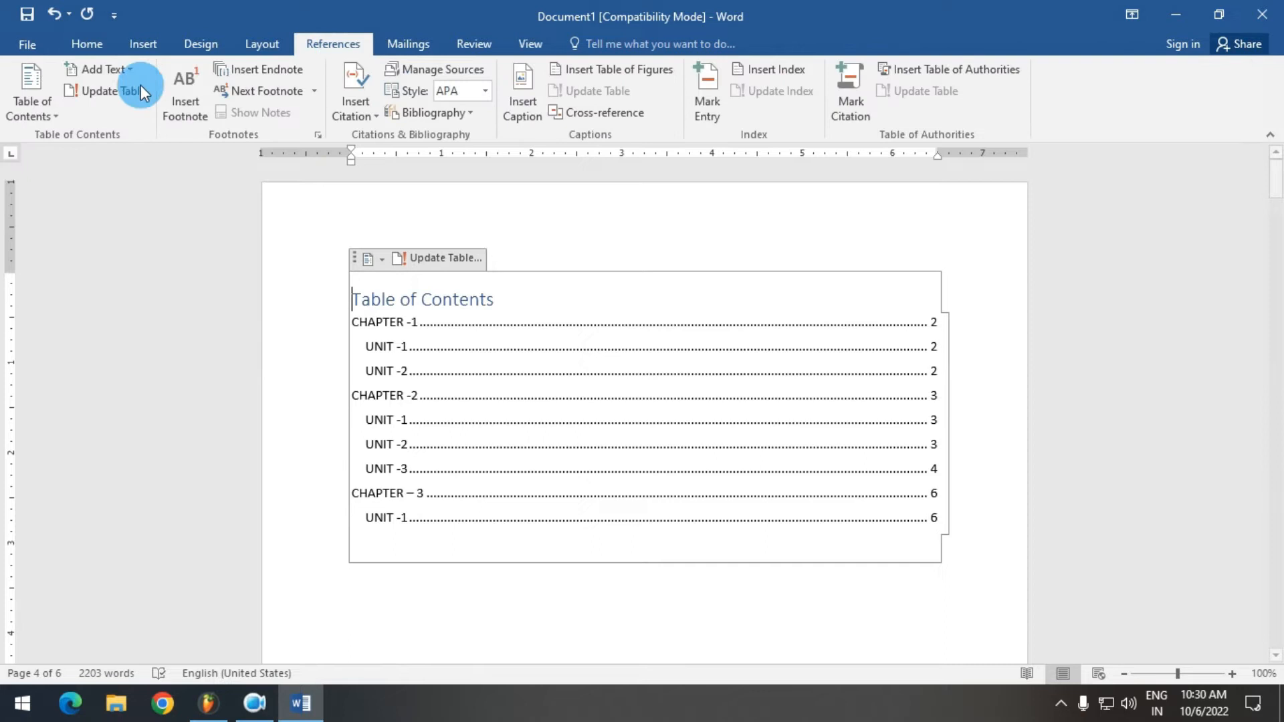
left_click(425, 261)
left_click(649, 331)
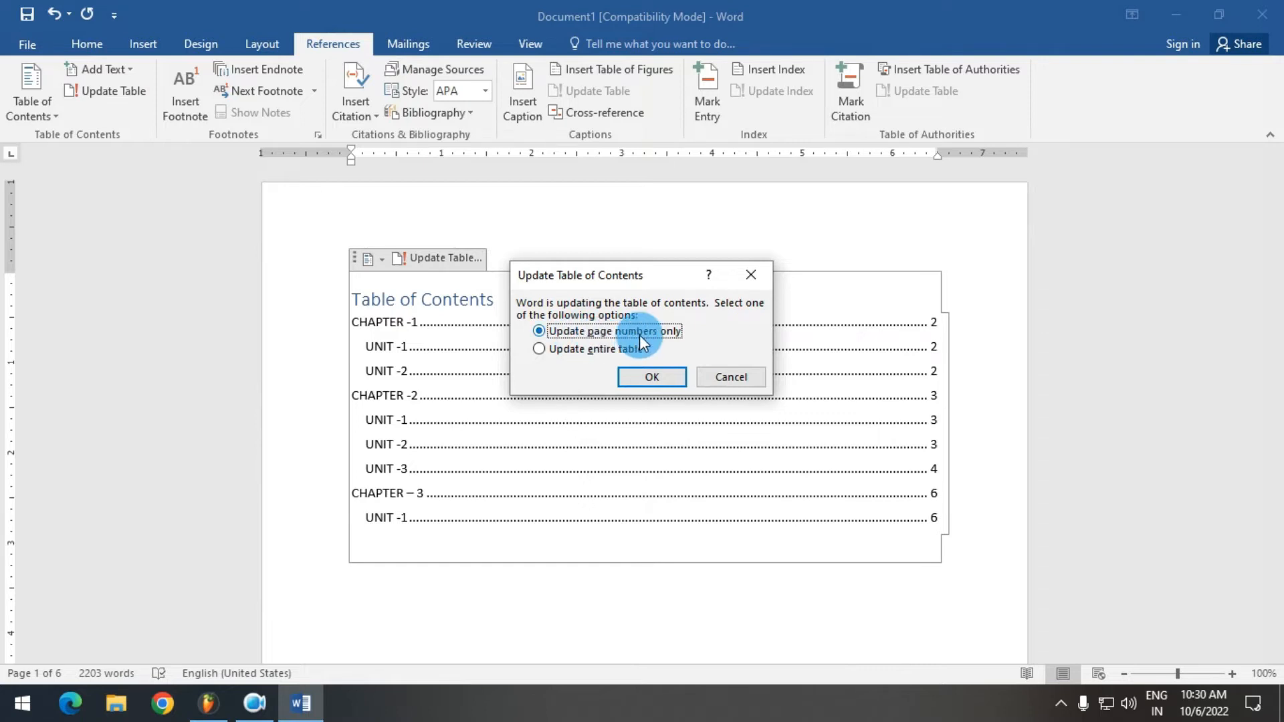
left_click(623, 348)
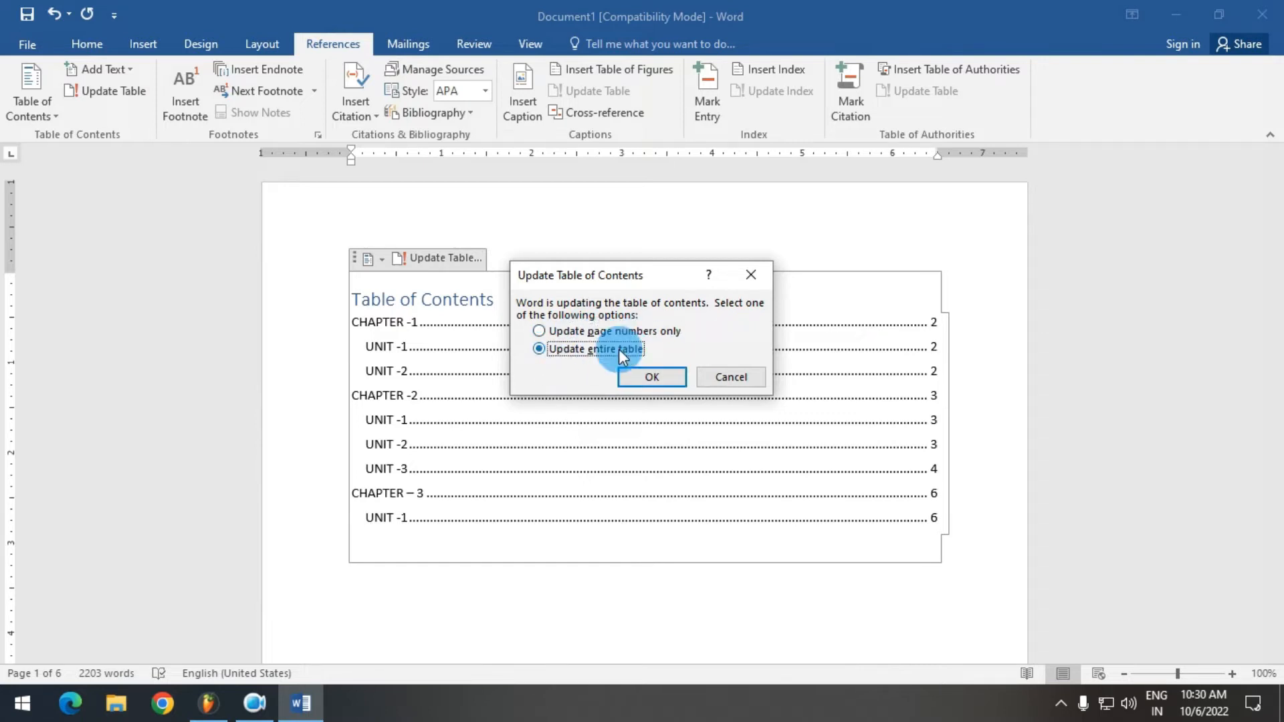
left_click(631, 375)
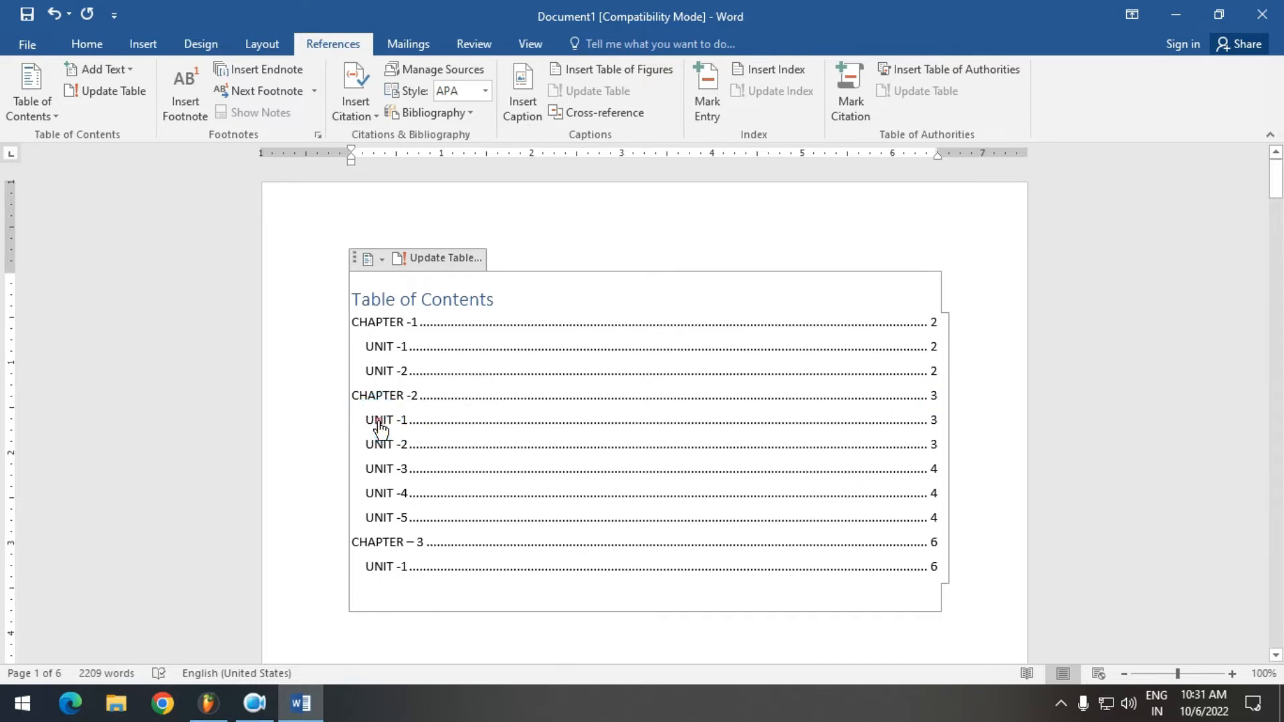
- Follow the Chapter 2 "UNIT -1" link and insert page breaks before the "UNIT -1" and "UNIT -2" headings
left_click(402, 420, "ctrl")
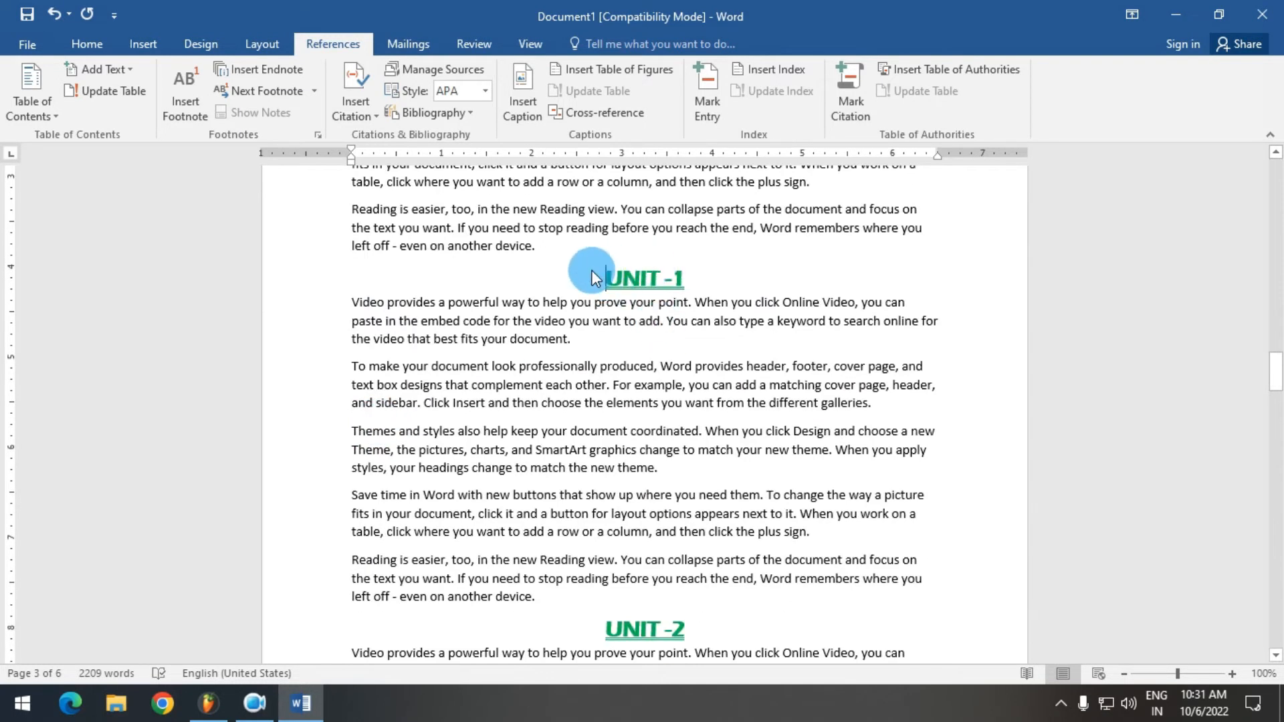
key("ctrl+Return")
scroll(594, 367, "down", 8)
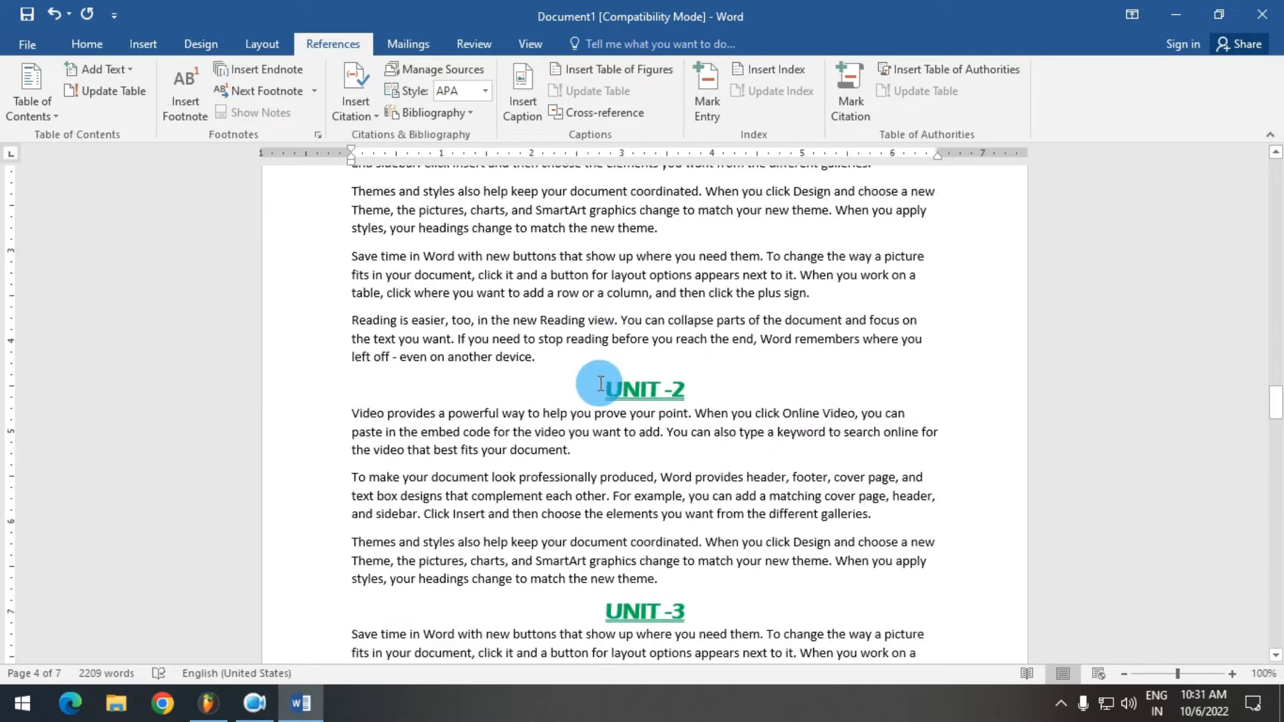
left_click(593, 344)
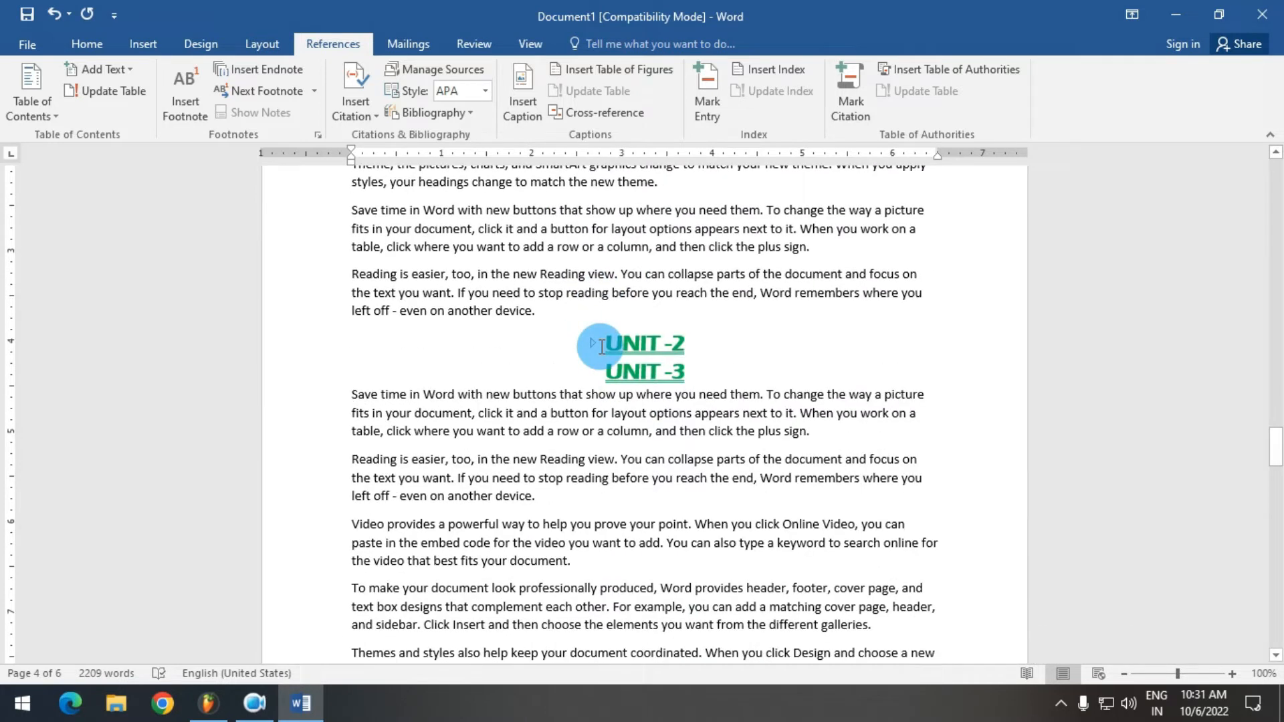
key("ctrl+z")
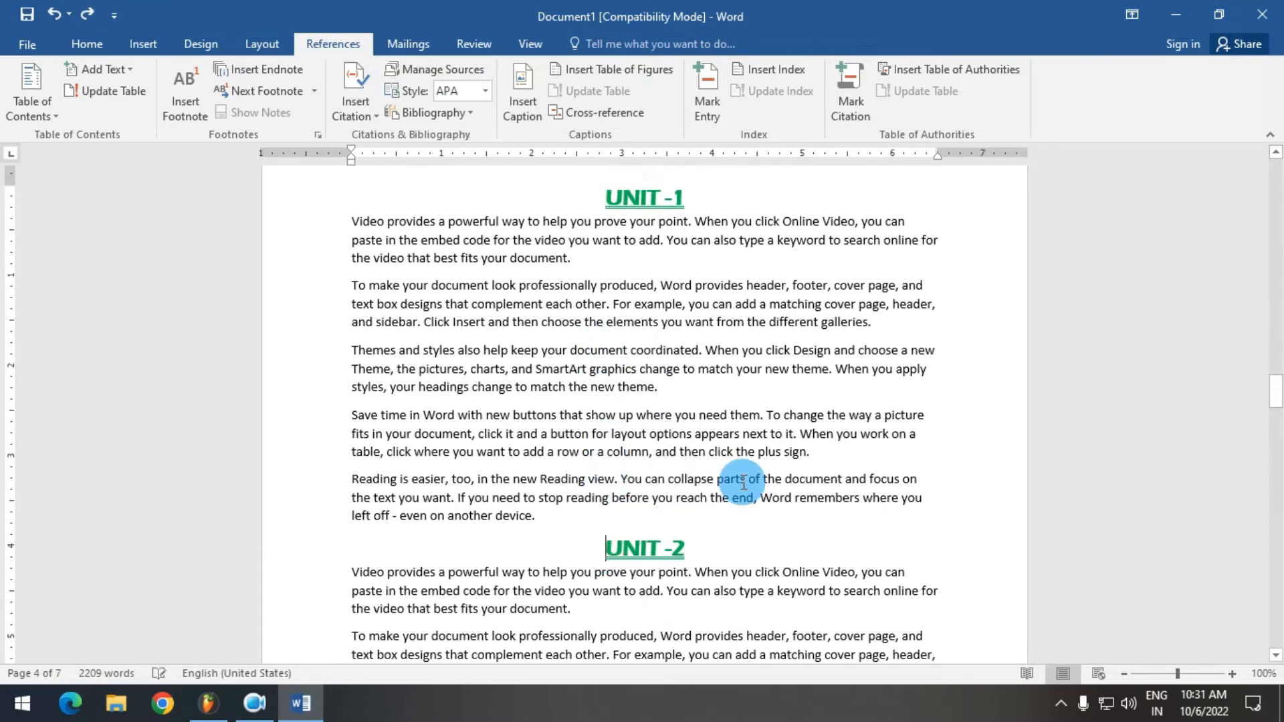
key("ctrl+Return")
scroll(741, 480, "down", 10)
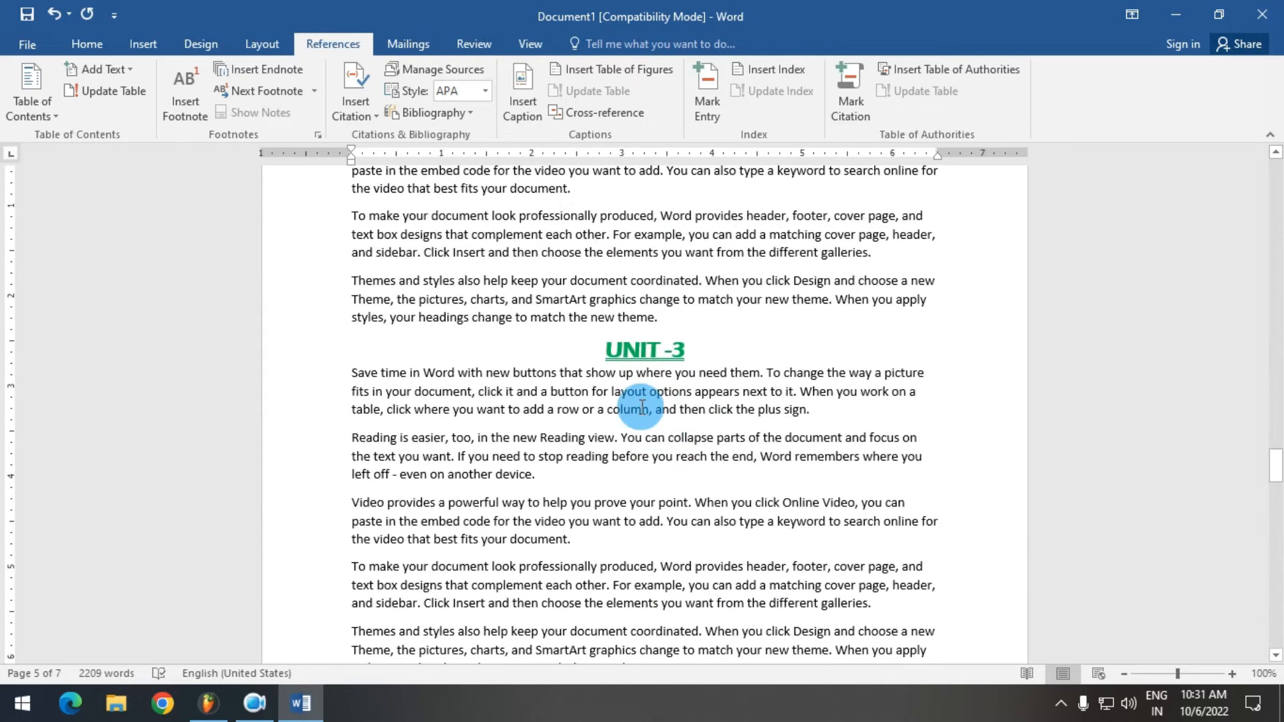
- Insert page breaks before the "UNIT -3", "UNIT -4" and "UNIT -5" headings so each unit starts on its own page
left_click(606, 349)
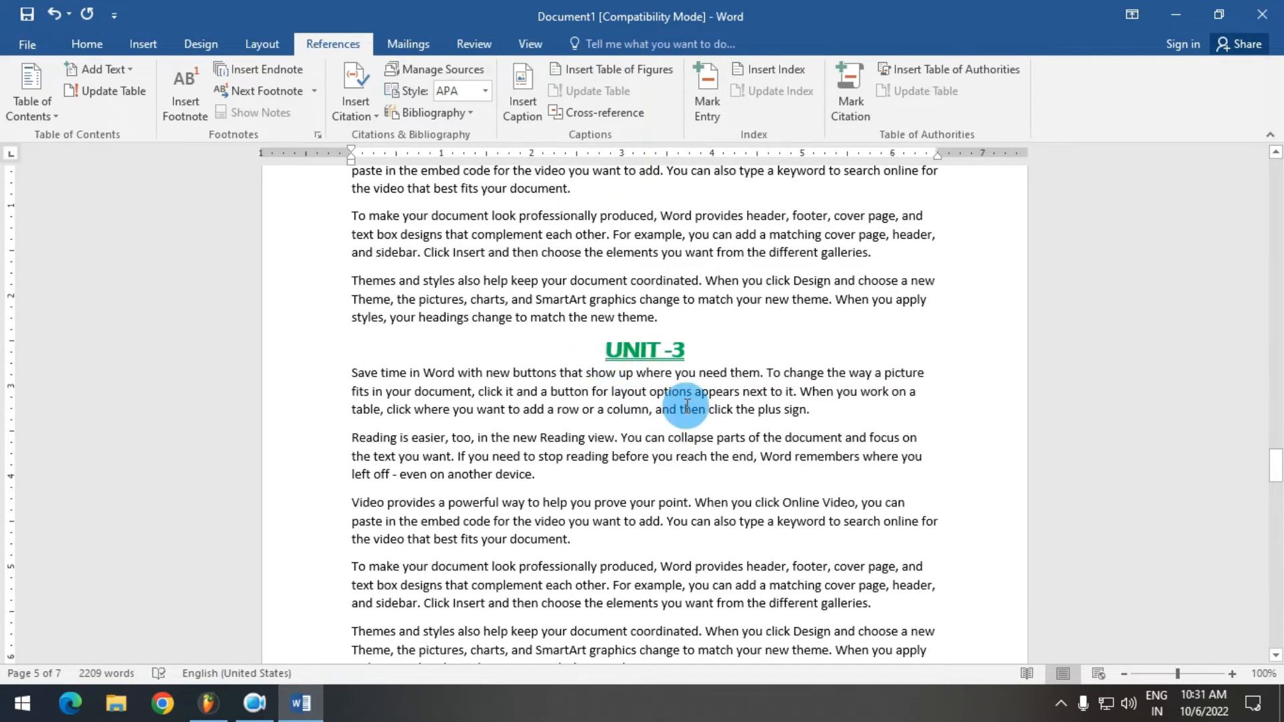
key("ctrl+Return")
scroll(582, 333, "down", 10)
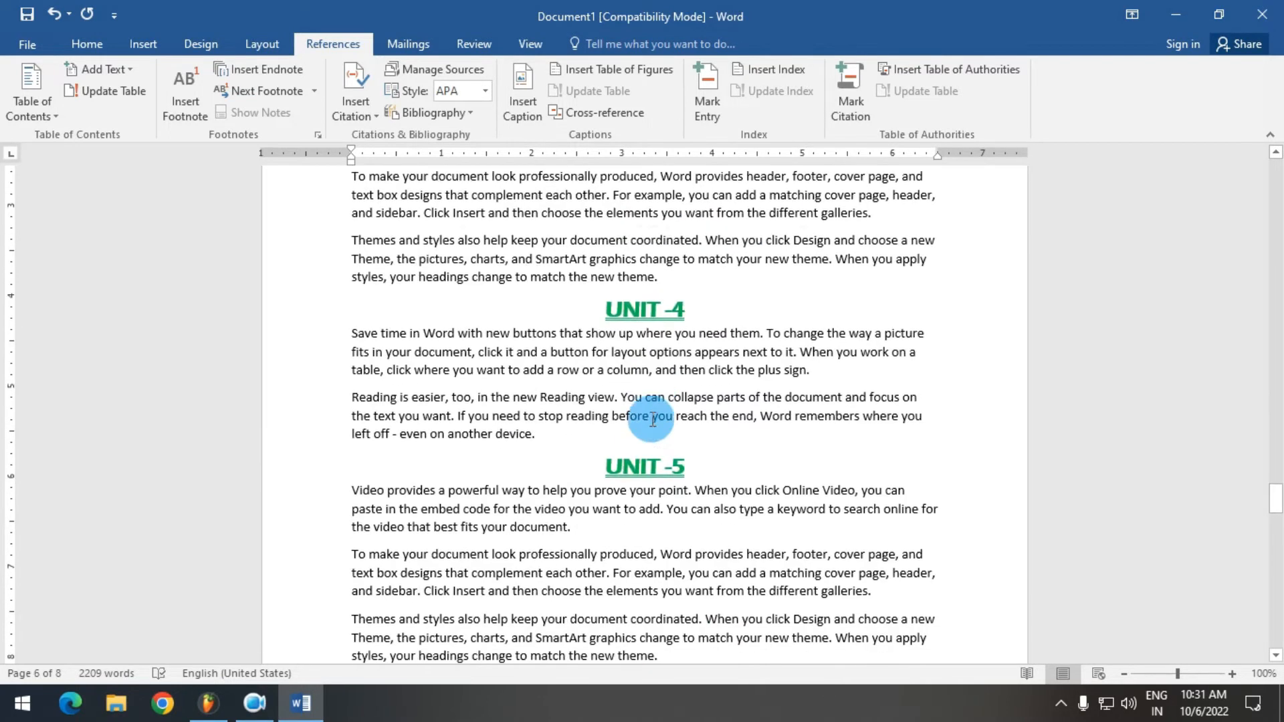
left_click(606, 299)
key("ctrl+Return")
scroll(605, 328, "down", 5)
left_click(602, 287)
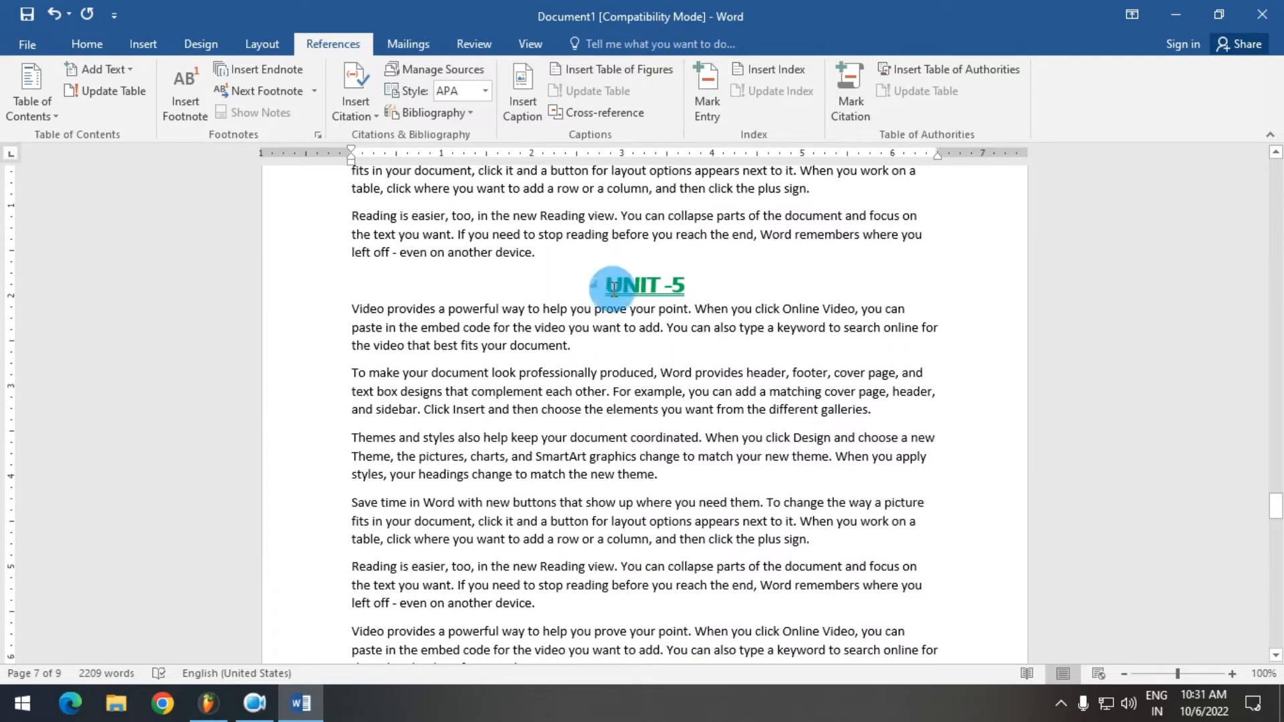
key("ctrl+Return")
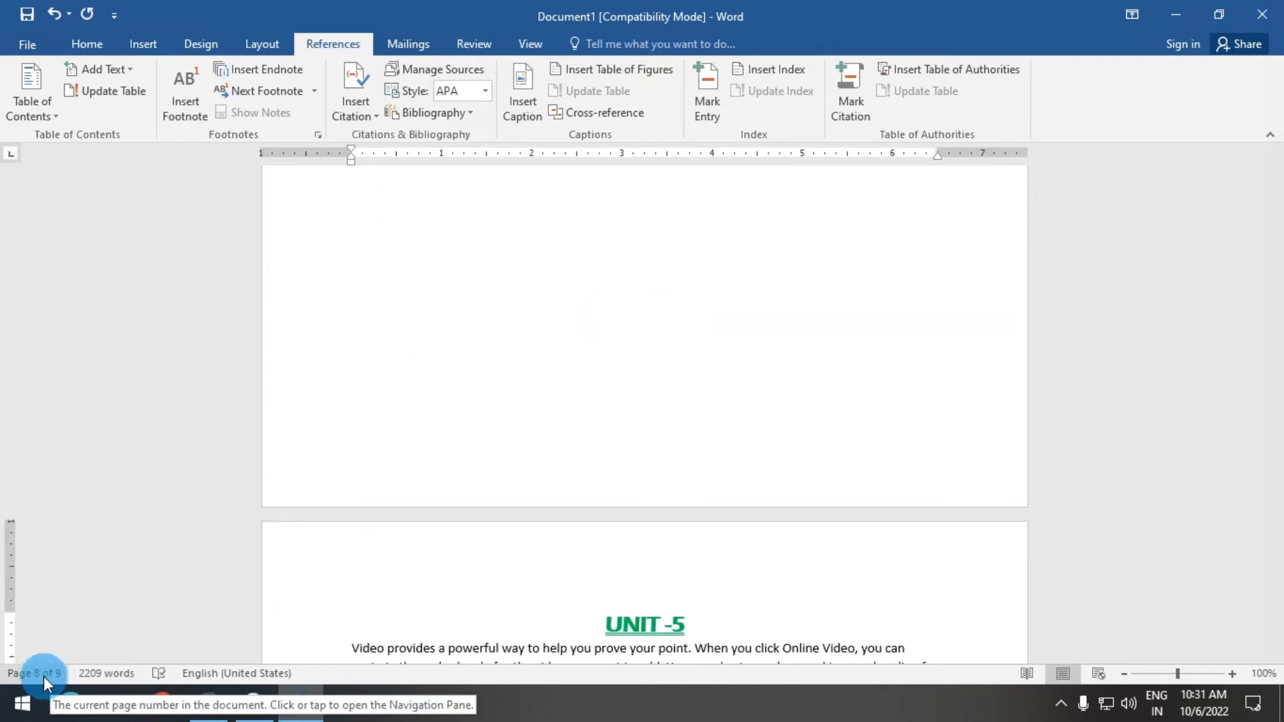
scroll(783, 562, "down", 5)
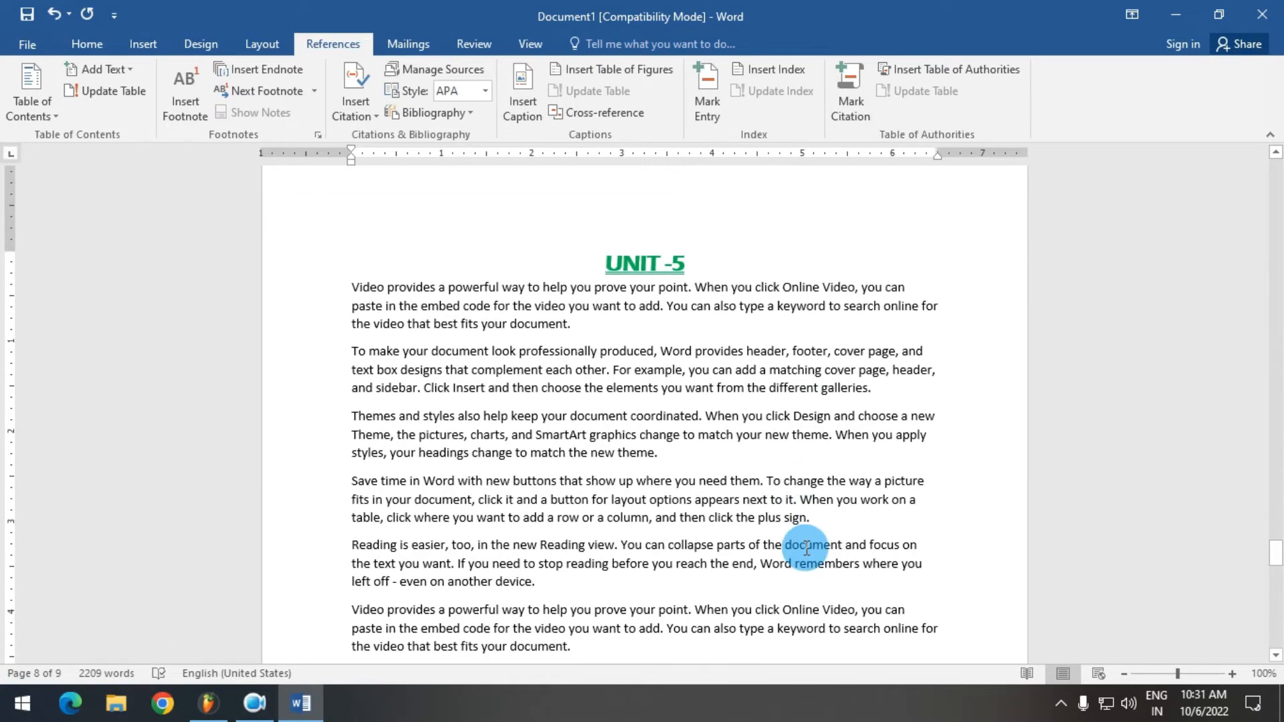
- Update only the page numbers in the table of contents and check the Chapter 2 and Chapter 3 entries
key("ctrl+Home")
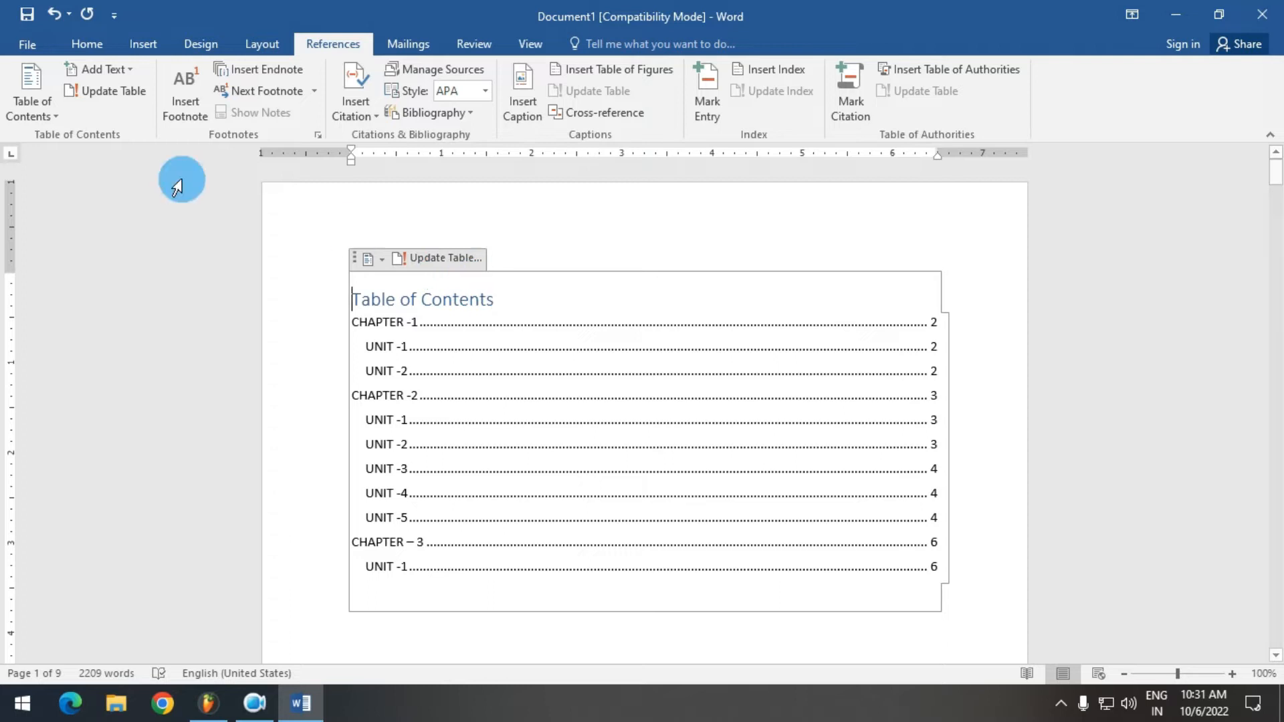
left_click(100, 90)
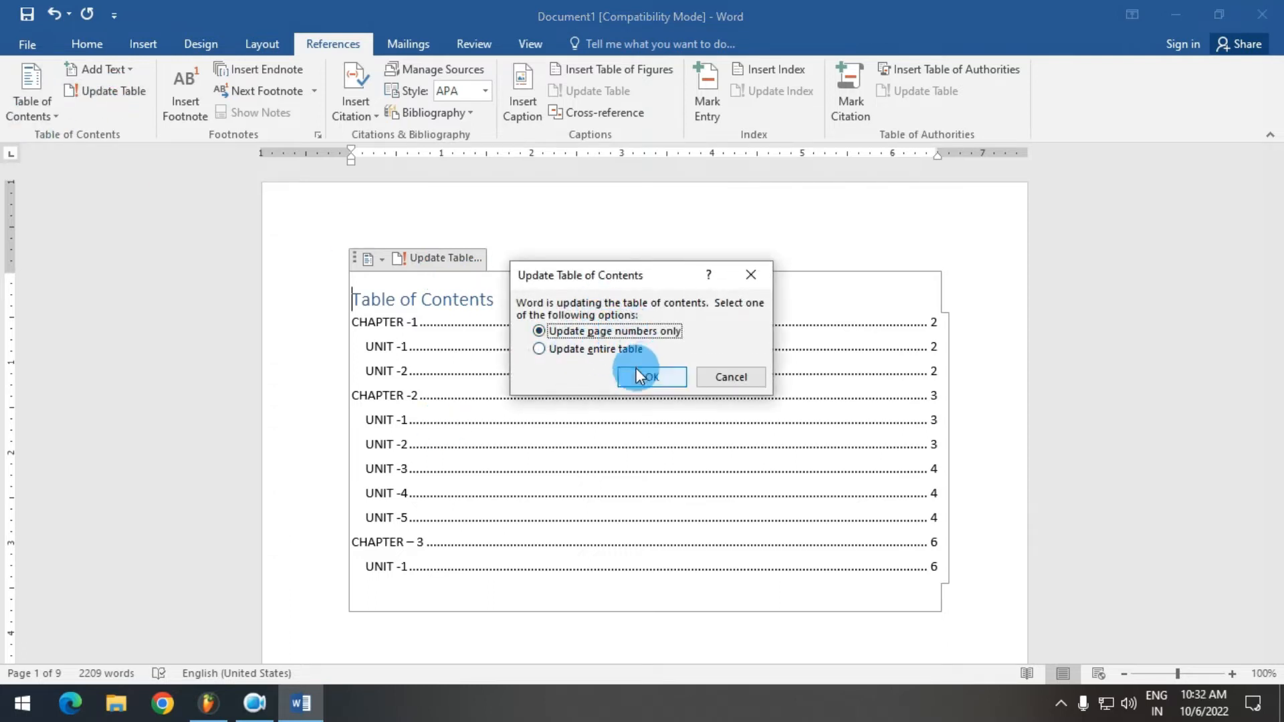
left_click(656, 377)
left_click(932, 396)
left_click(932, 423)
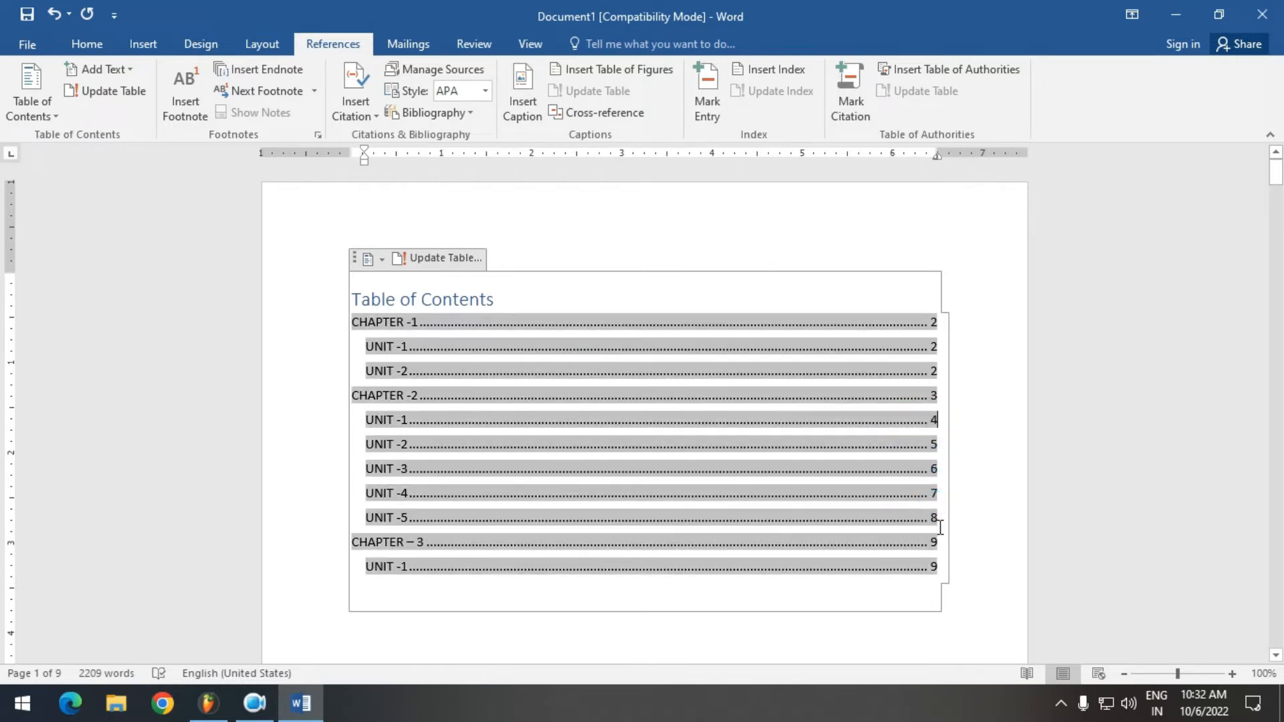
left_click_drag(941, 542, 407, 542)
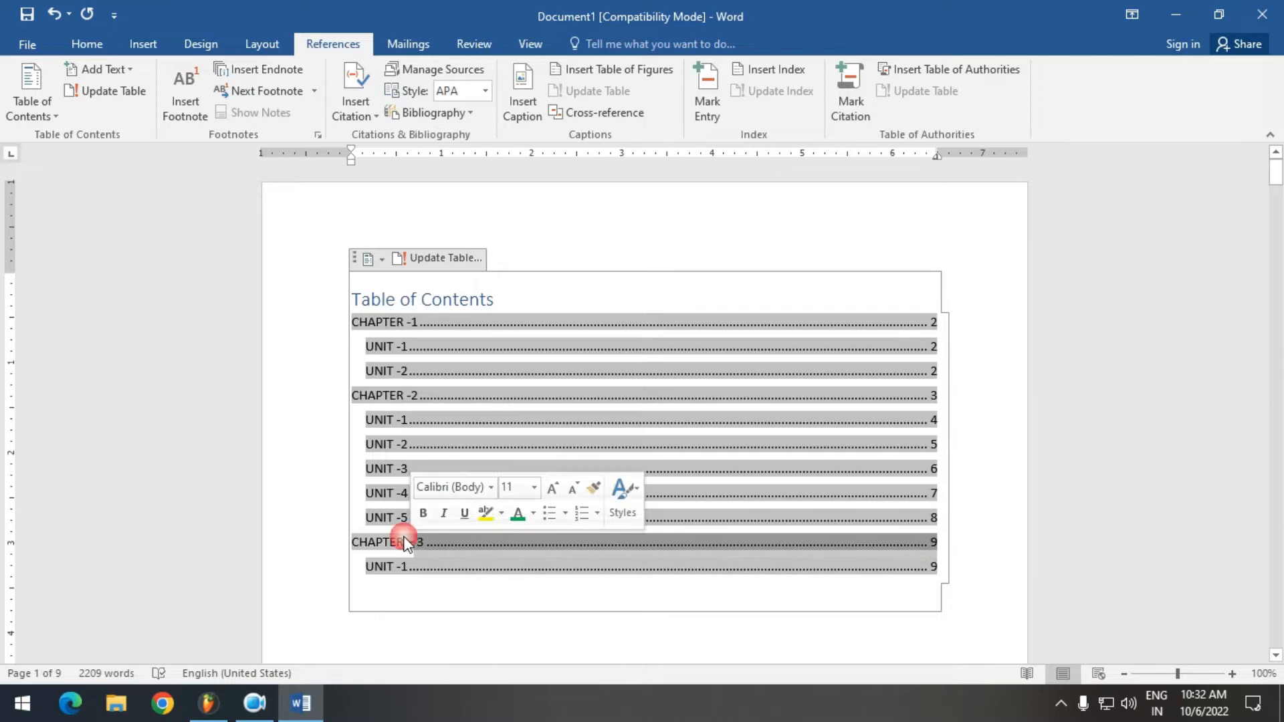
left_click(994, 511)
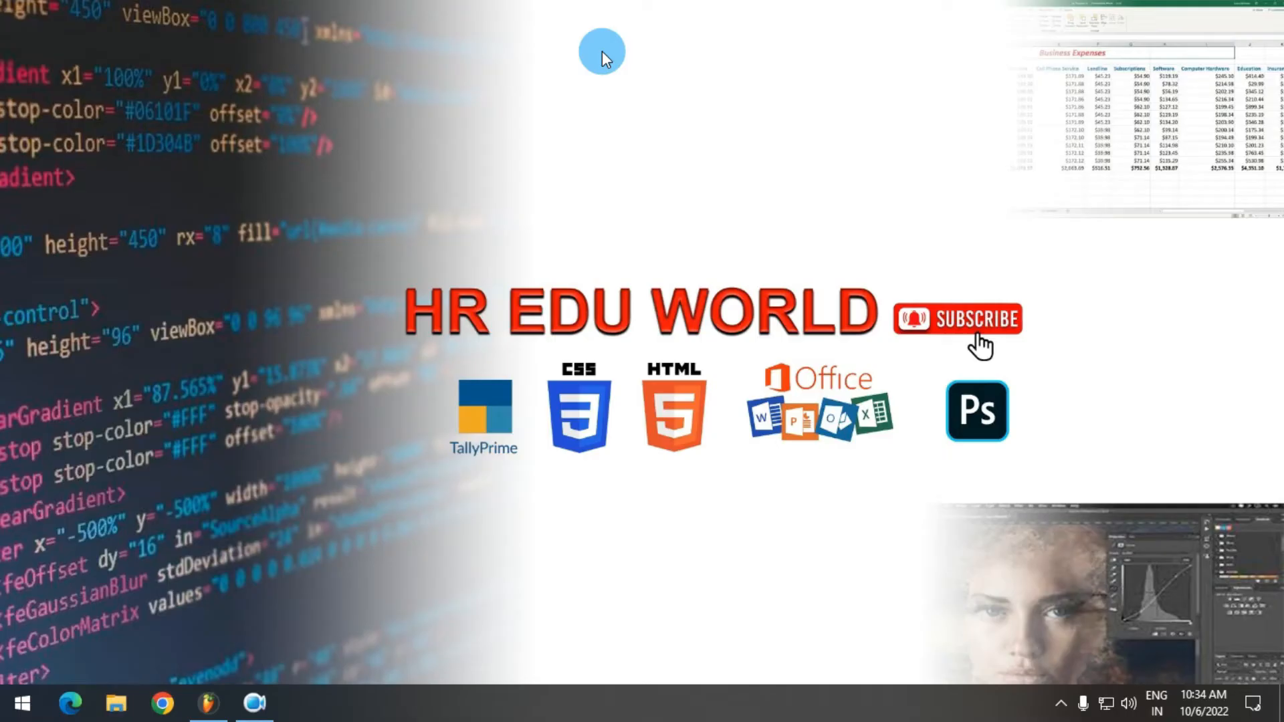
- Launch Word 2016 and start a new blank document
key("super")
type("wo")
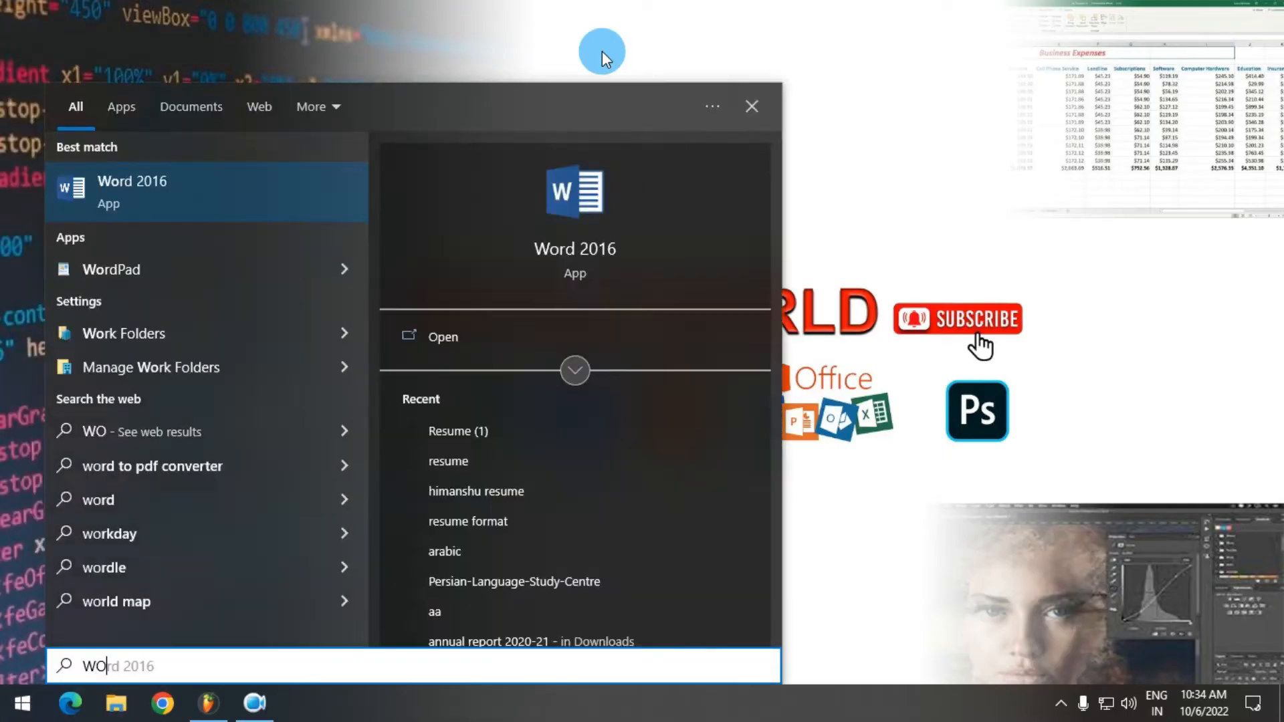
key("Return")
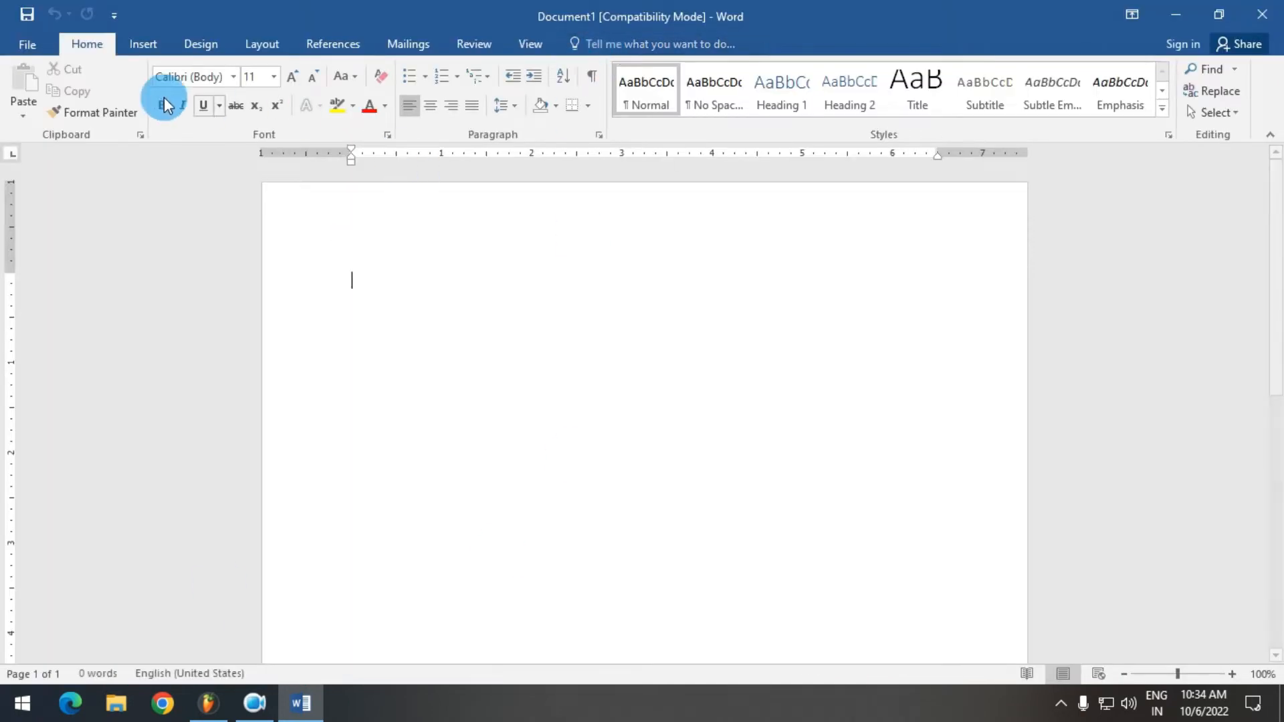
- Generate sample paragraphs in the blank document with the =rand() function
type("=rand(")
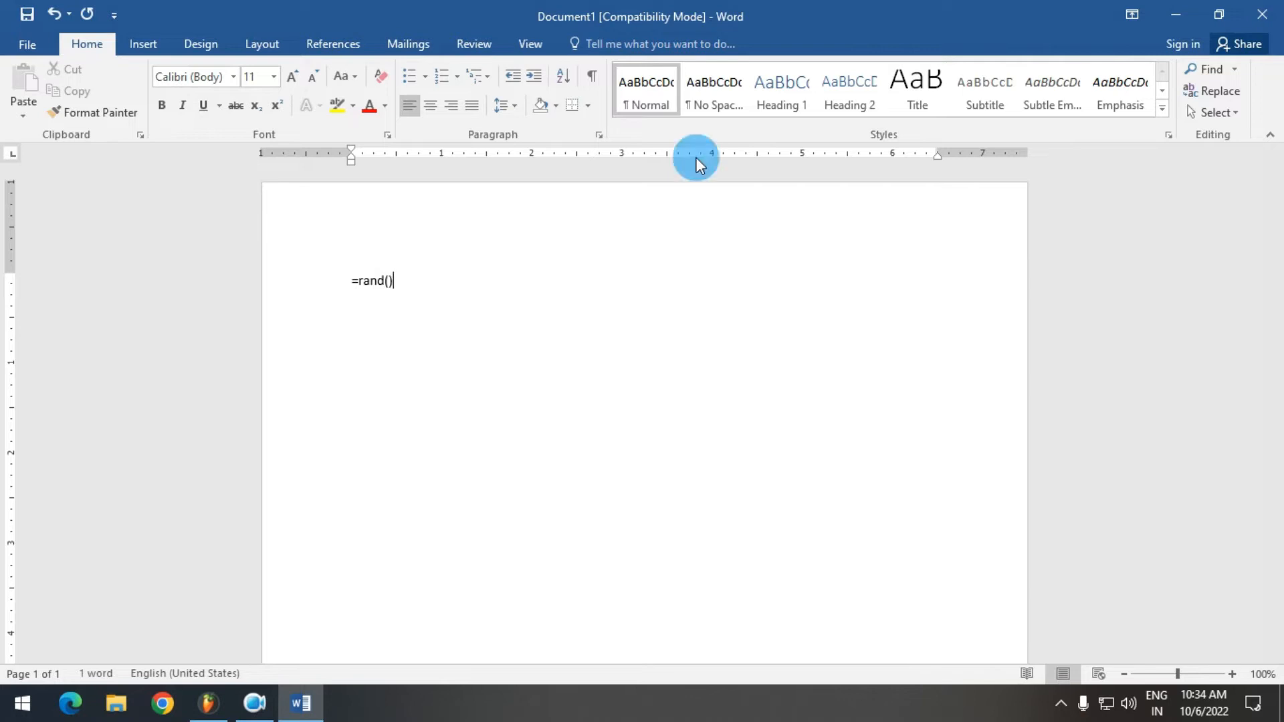
type(")")
key("Return")
- Copy the generated paragraphs and paste them repeatedly below until the text fills five pages, and return to the start of the document
left_click_drag(588, 580, 329, 261)
left_click(67, 91)
left_click(602, 579)
key("Return")
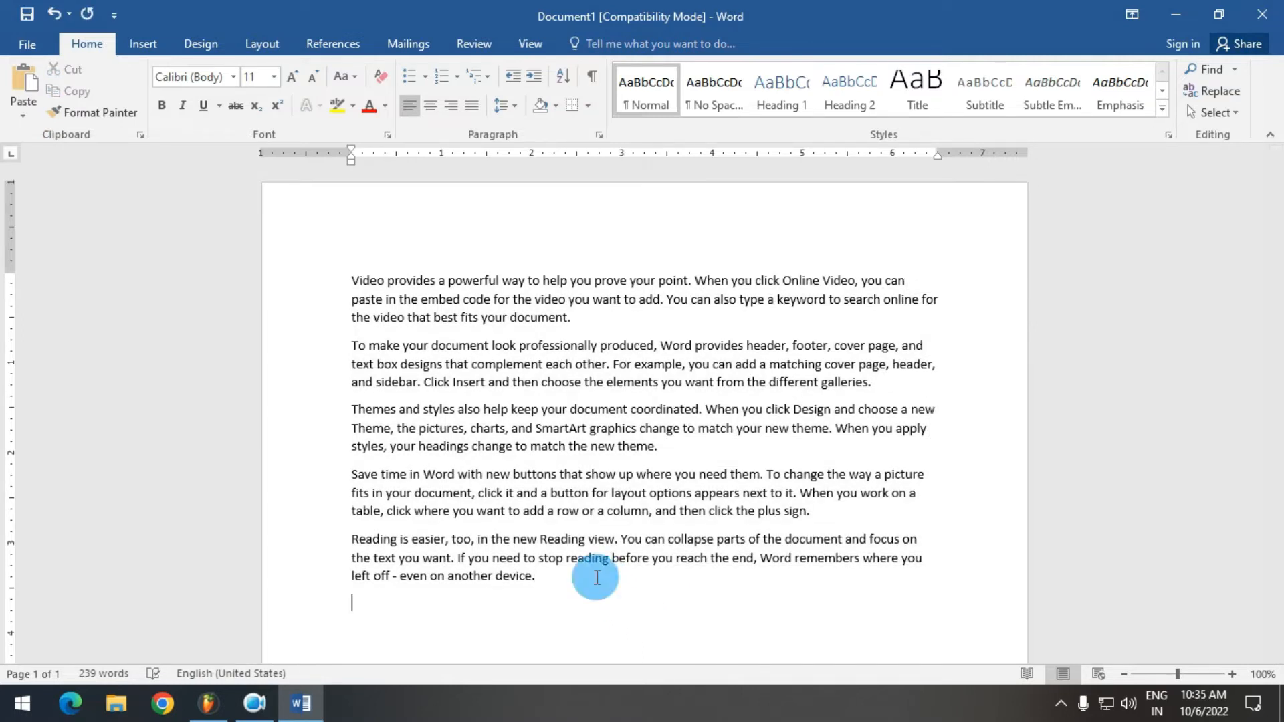
key("ctrl+v")
key("ctrl+v")
key("ctrl+v")
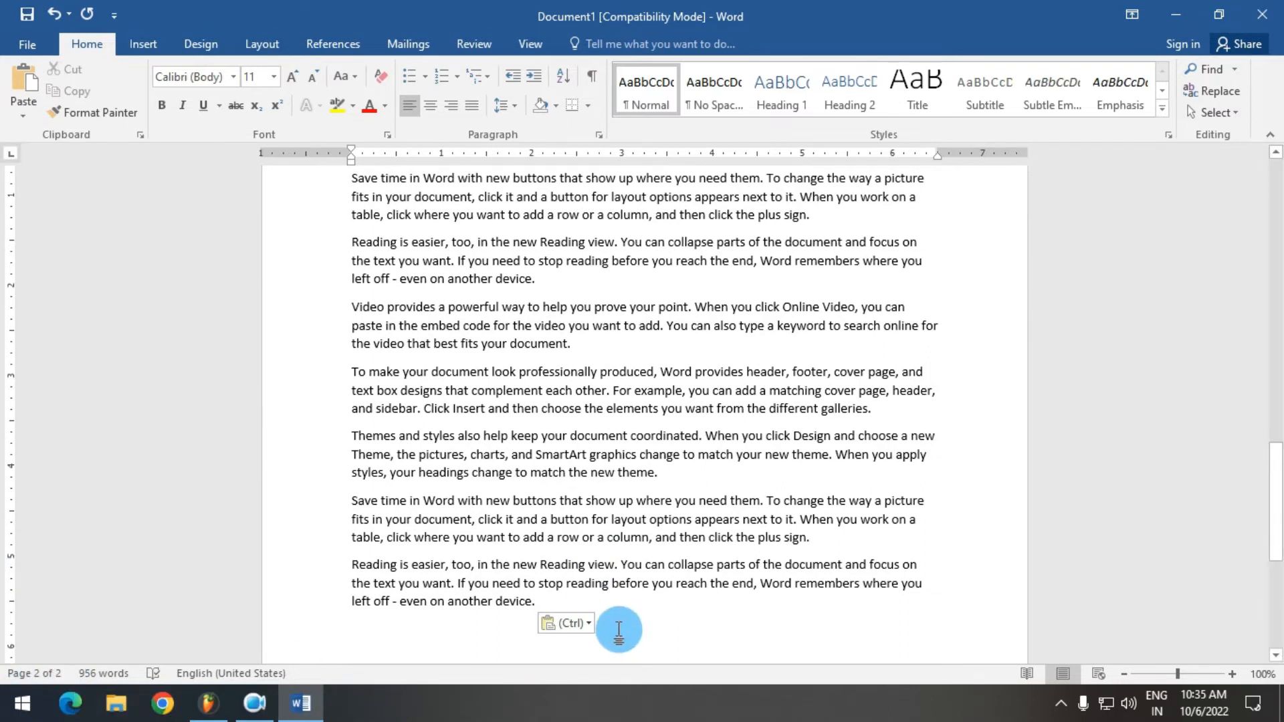
key("ctrl+v")
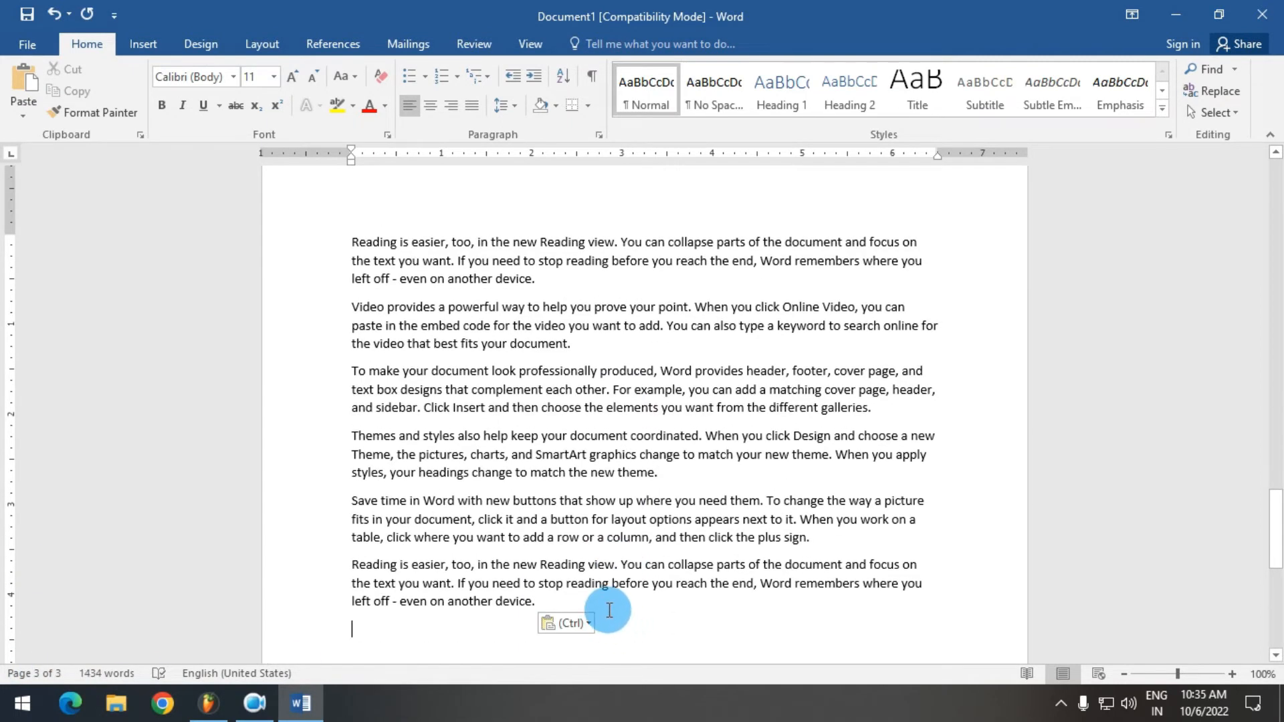
key("ctrl+v")
key("ctrl+v")
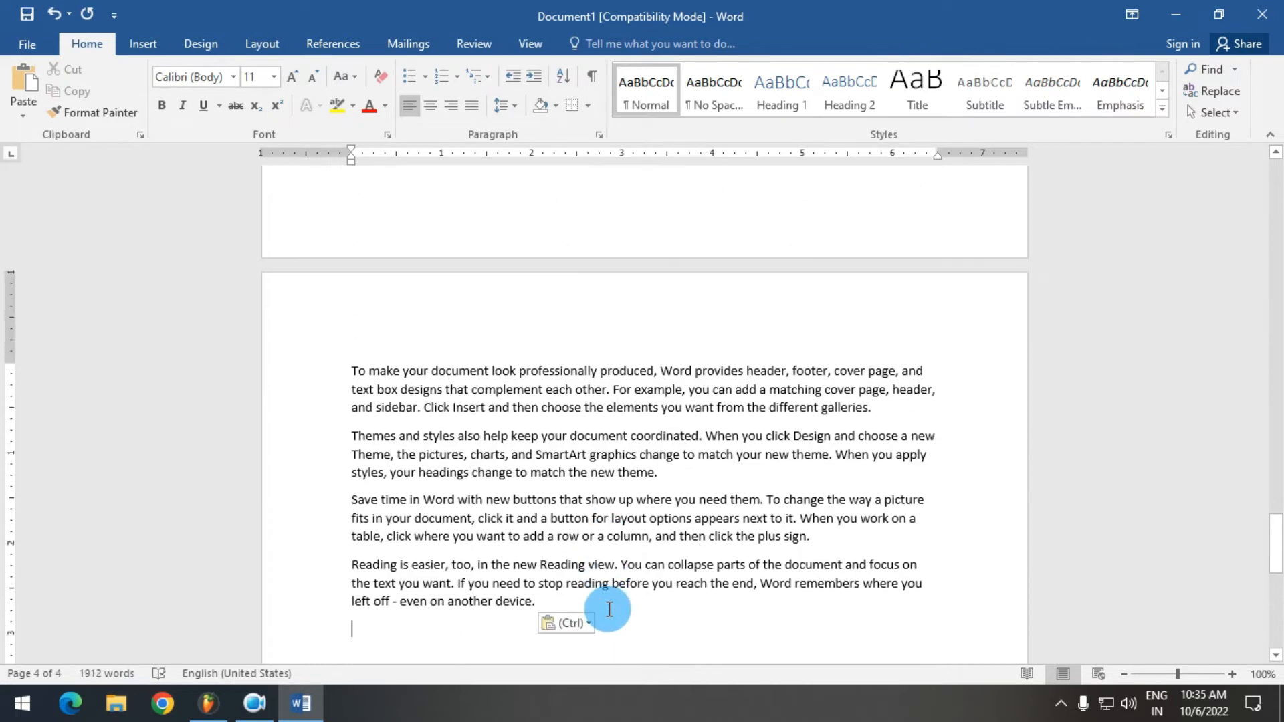
key("ctrl+v")
key("ctrl+v")
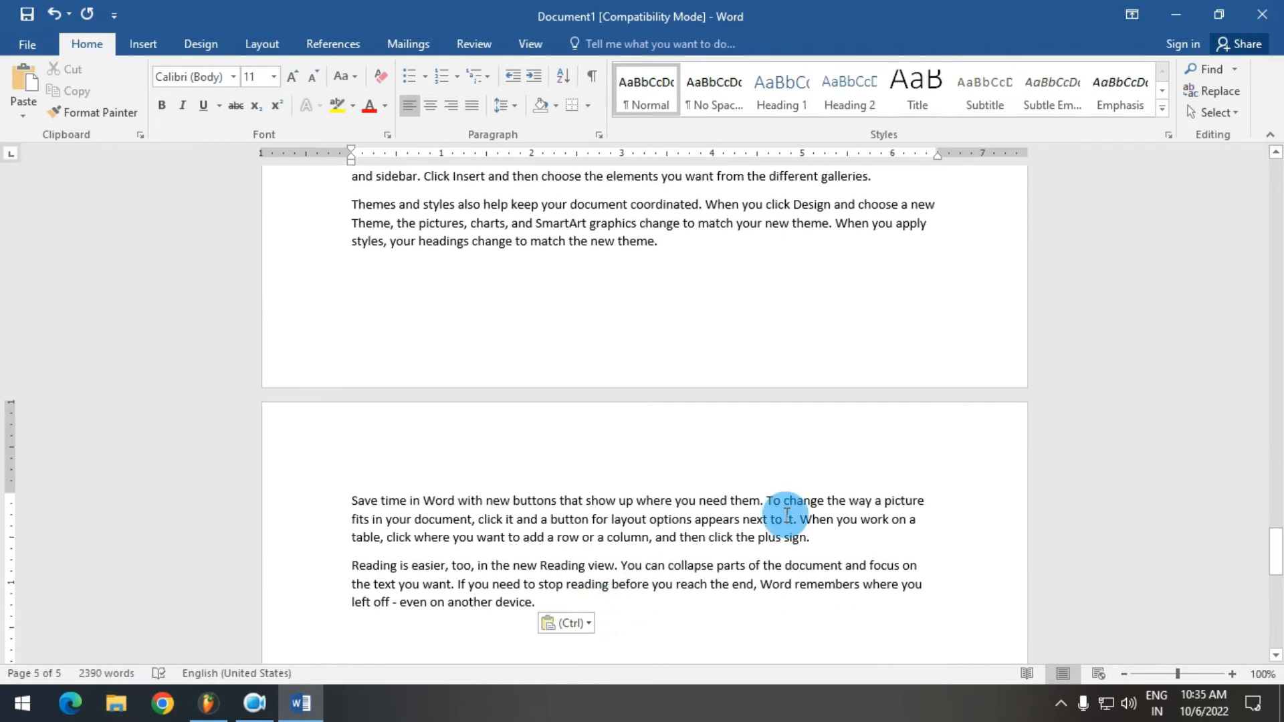
scroll(766, 516, "up", 20)
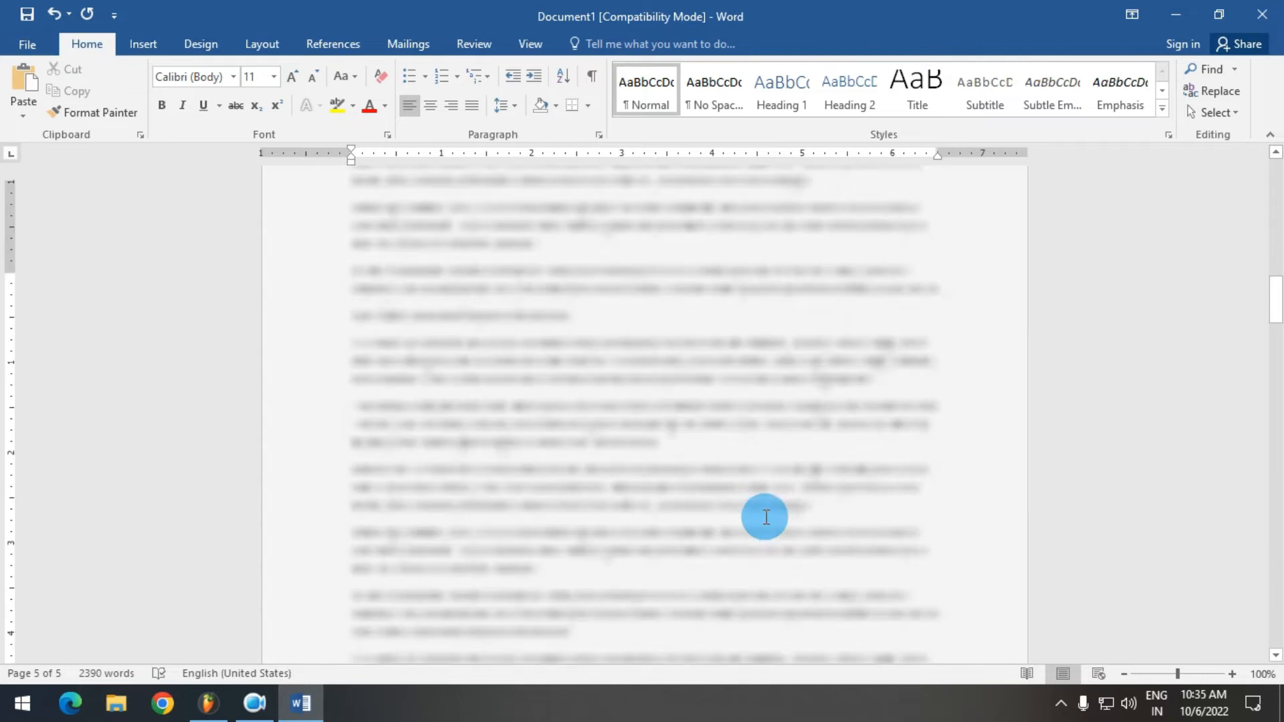
scroll(766, 517, "up", 15)
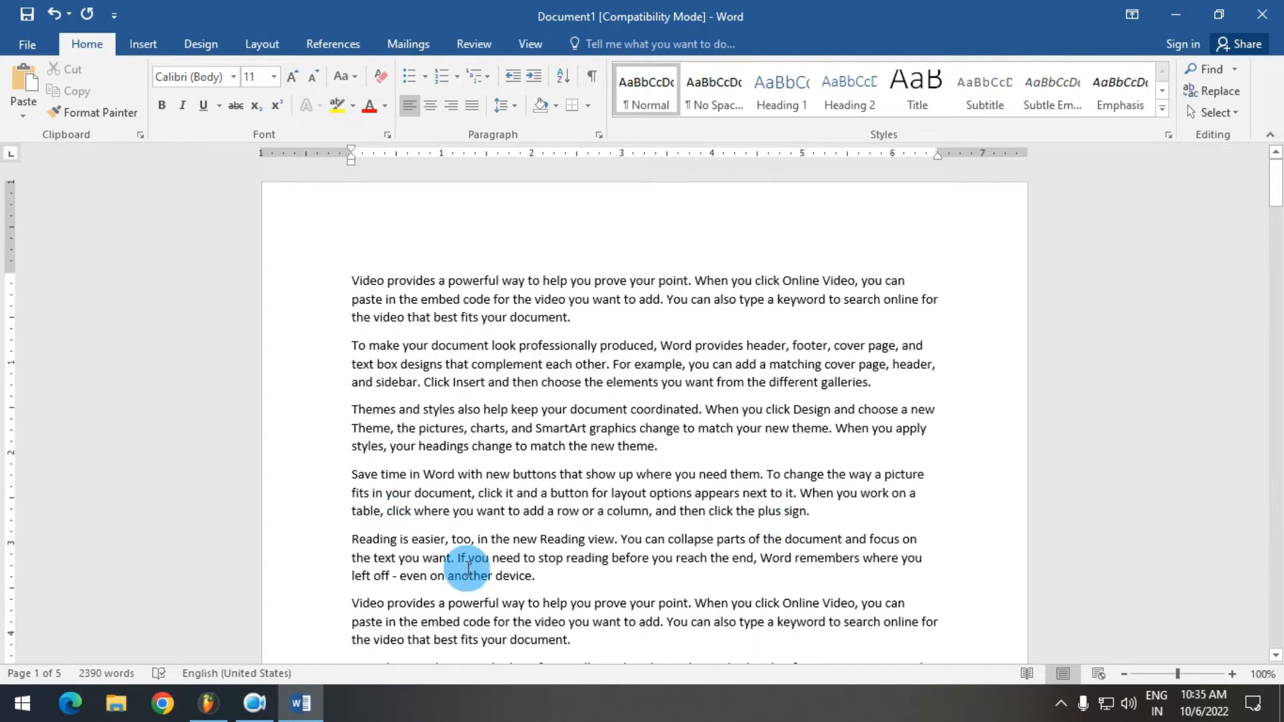
left_click(348, 44)
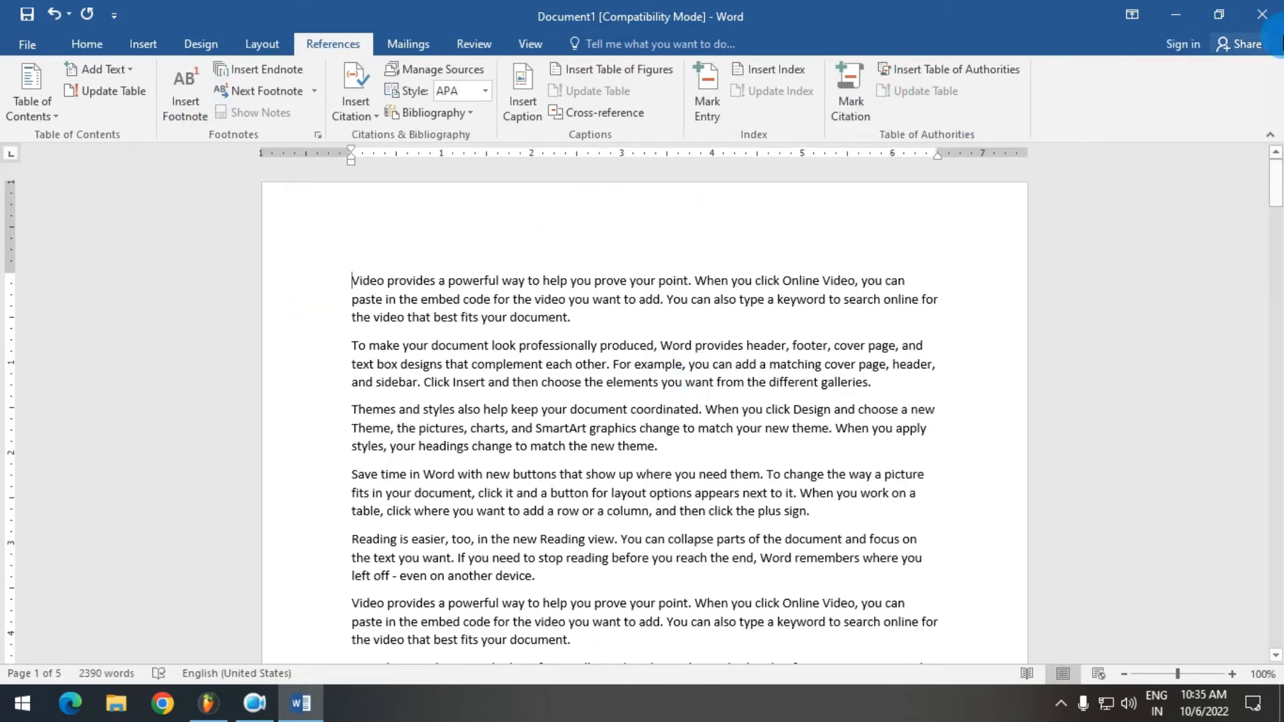
left_click(4, 720)
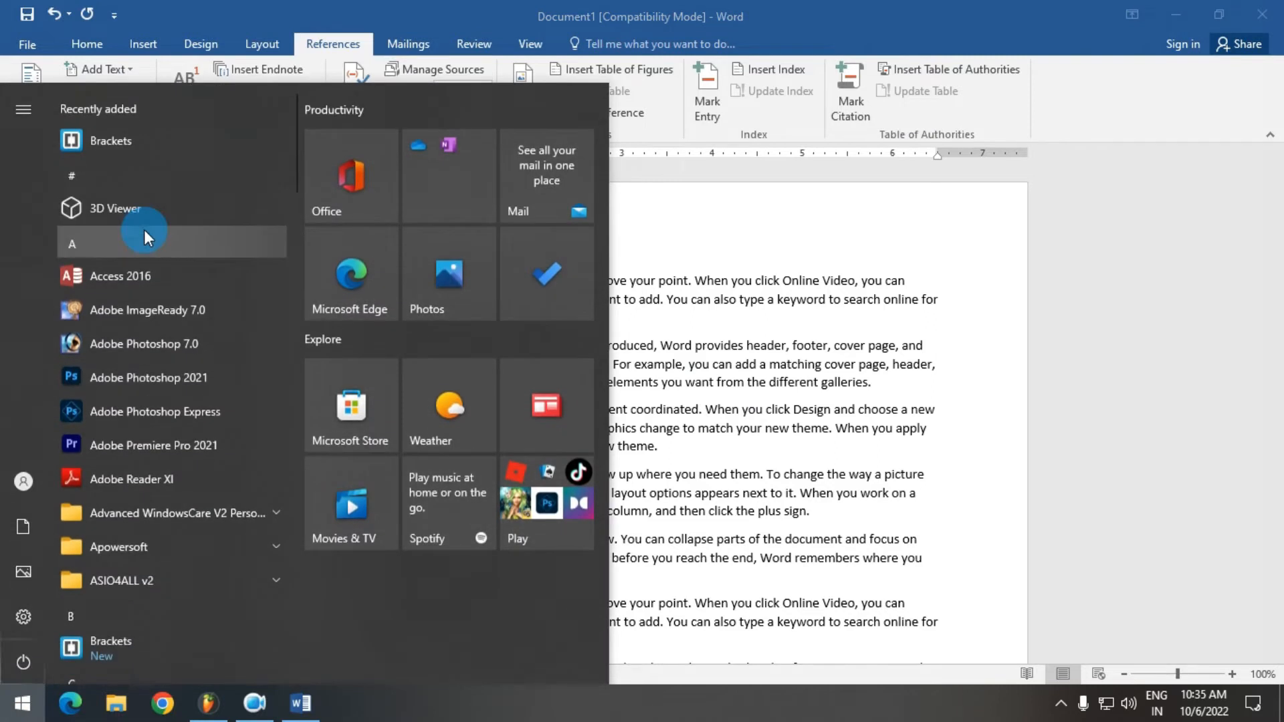
- Switch to Paint and draw three tall page-like rectangles side by side across the canvas
type("pa")
key("Return")
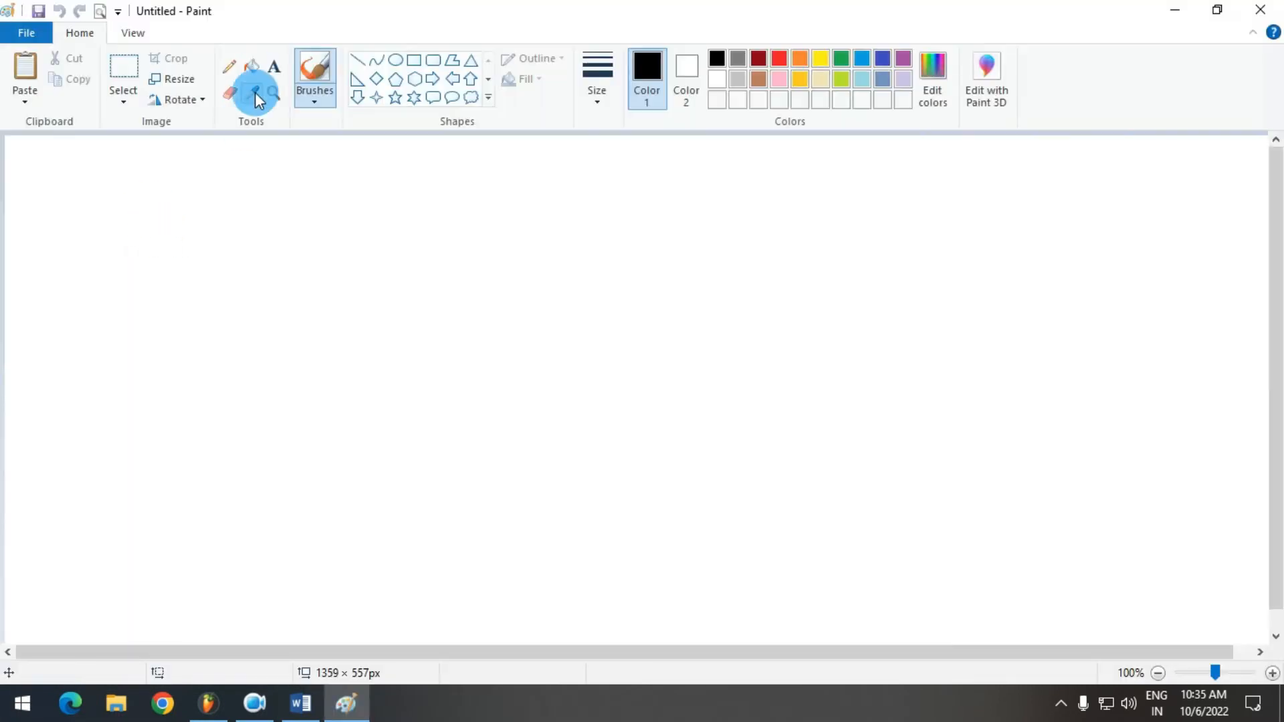
left_click(413, 60)
left_click_drag(152, 203, 435, 594)
left_click_drag(634, 196, 901, 593)
left_click_drag(1008, 190, 1233, 590)
left_click(492, 213)
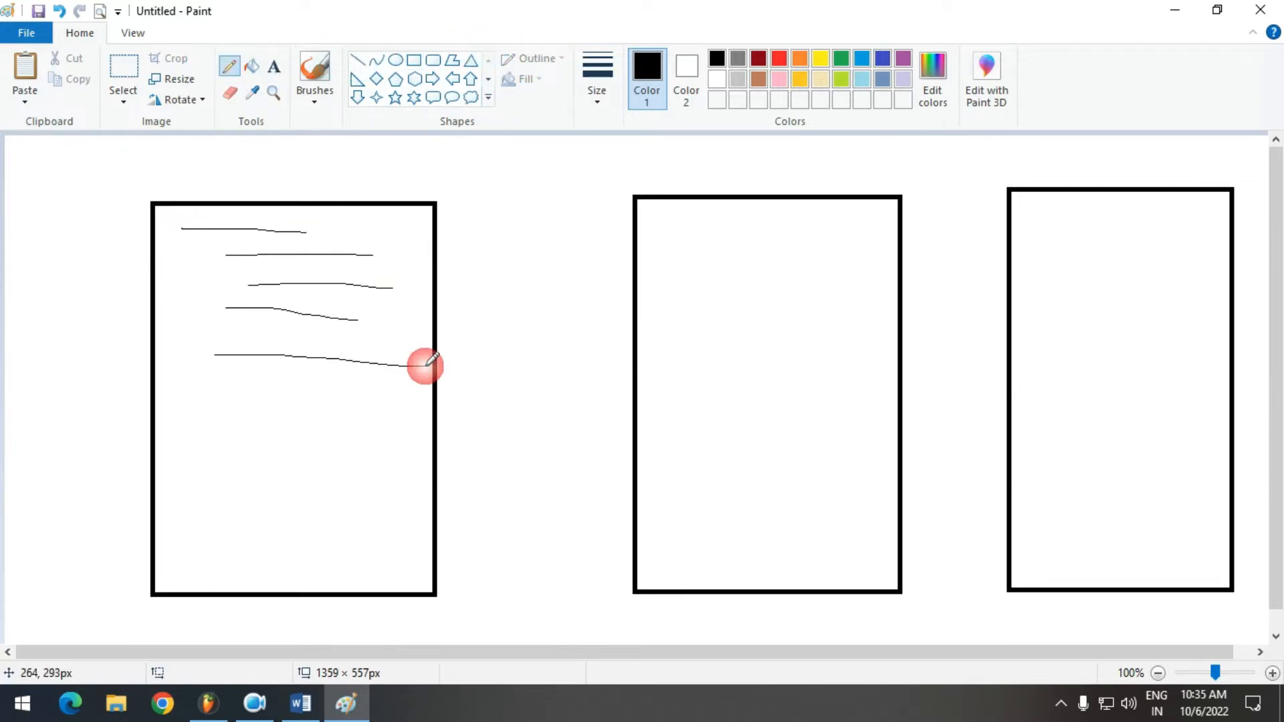
- Pencil black text lines into the first rectangle, and mark a word and a footnote area in red
left_click_drag(208, 452, 322, 434)
left_click_drag(232, 383, 306, 383)
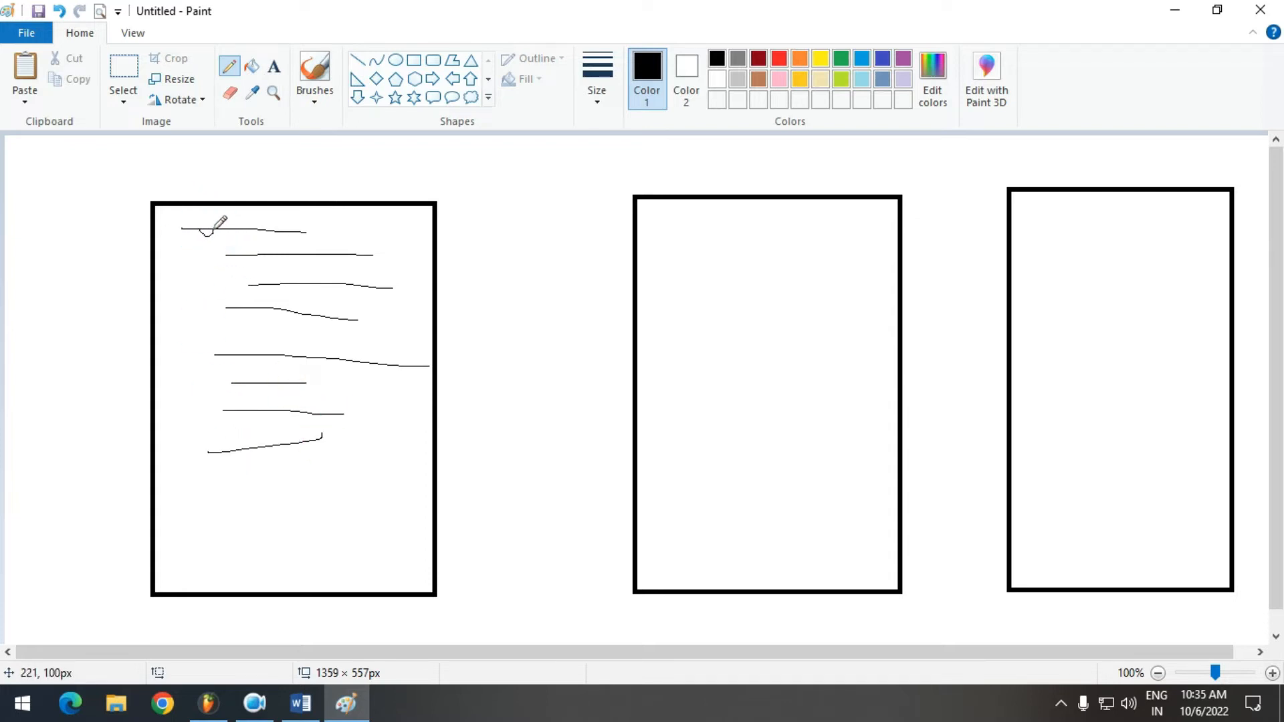
left_click(779, 58)
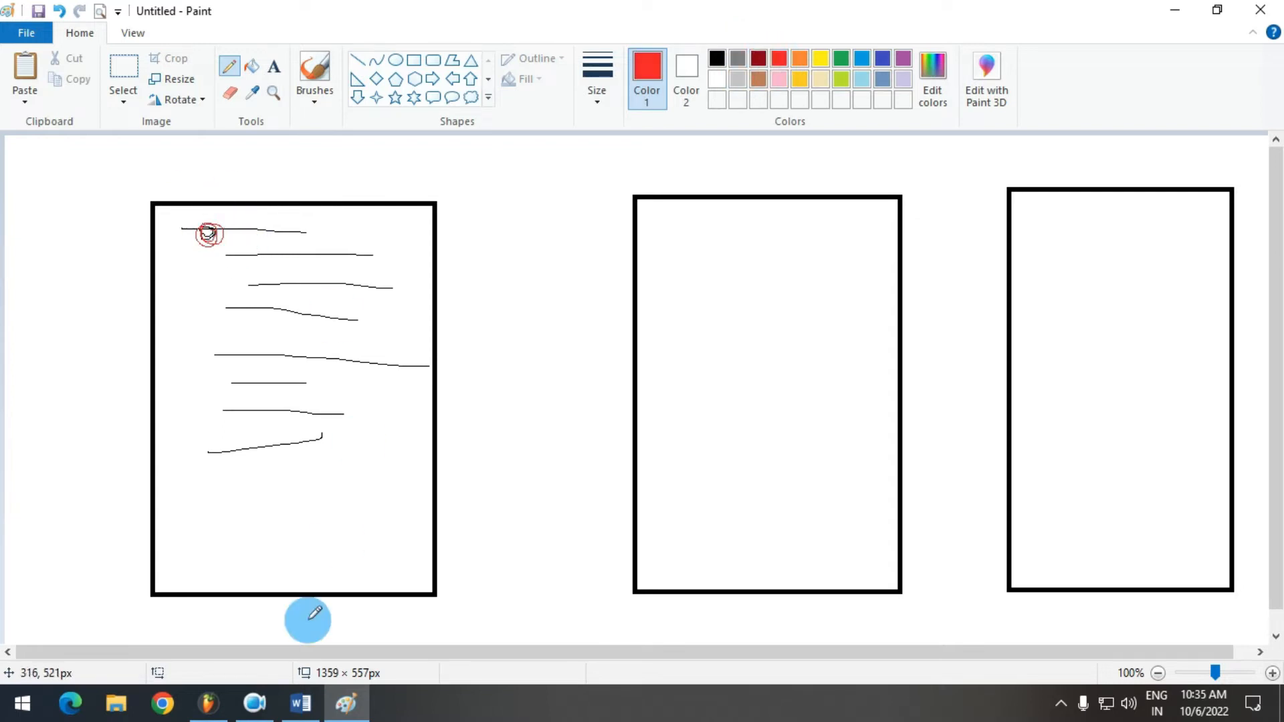
left_click_drag(193, 562, 284, 555)
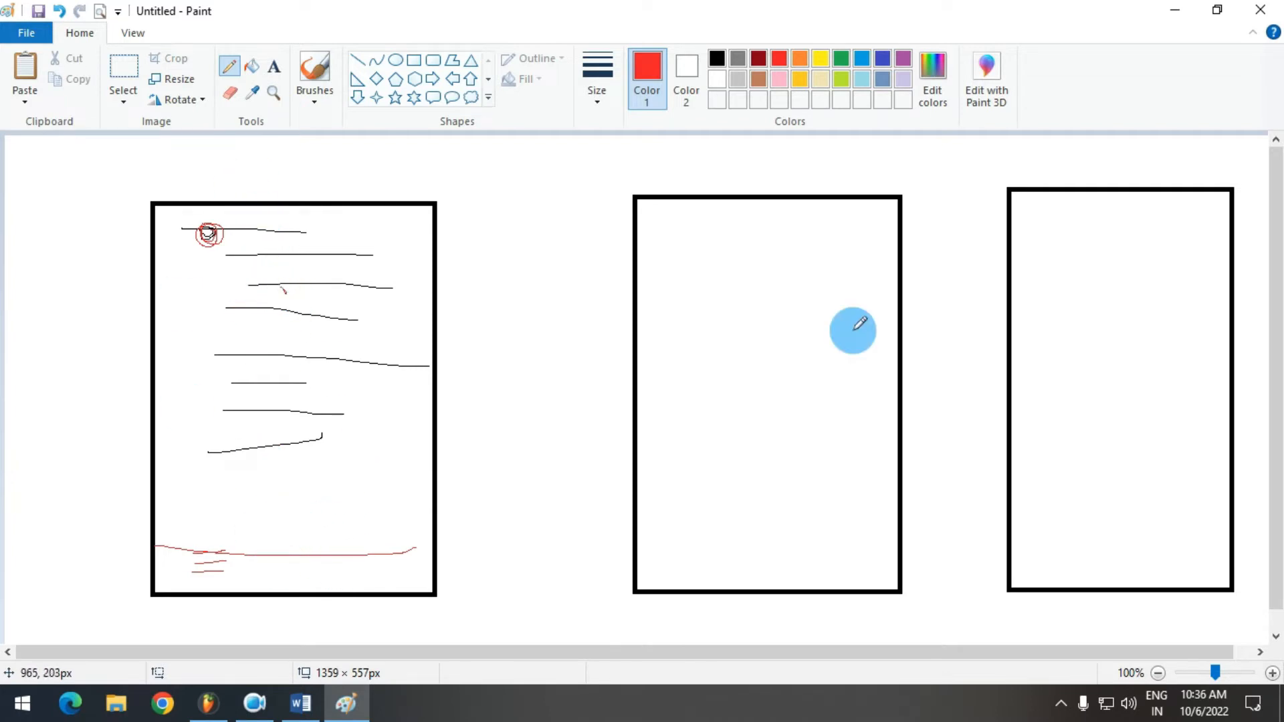
- Pencil red marks on all three rectangles, adding a footer line, a mid-page divider and a small box to the third
left_click_drag(729, 279, 737, 276)
left_click_drag(1061, 249, 1097, 240)
left_click_drag(342, 332, 323, 461)
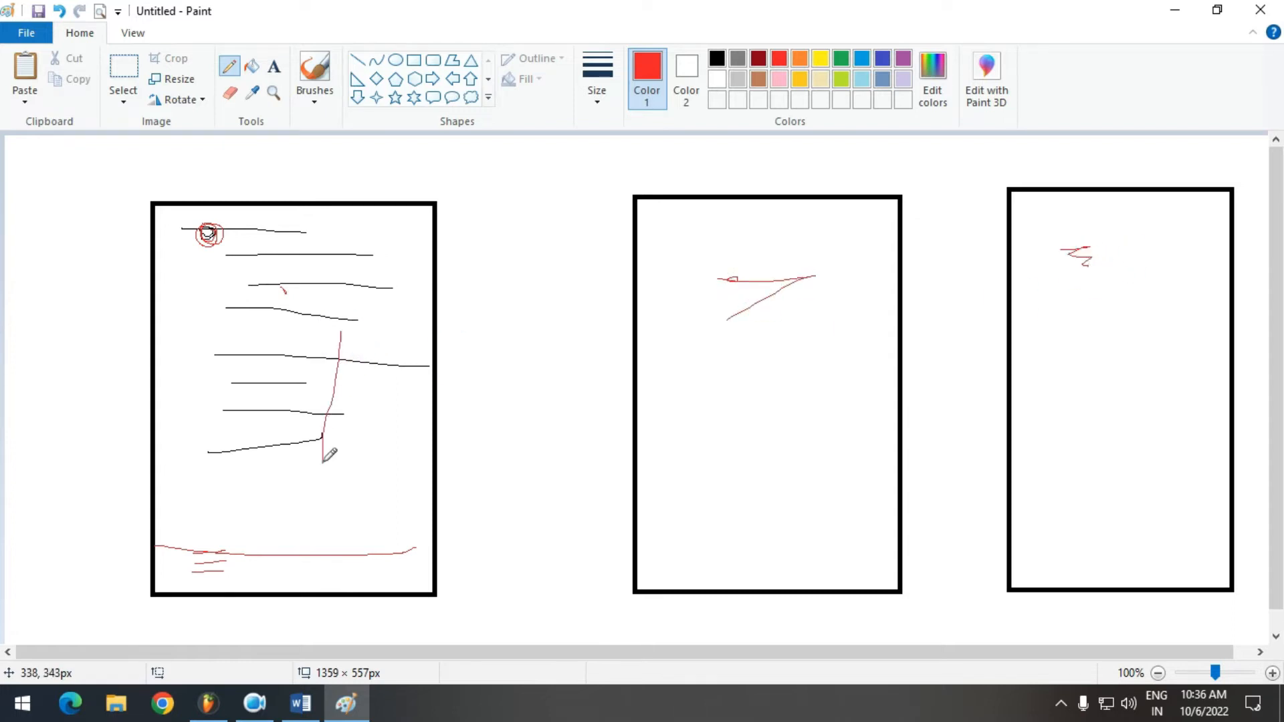
left_click_drag(248, 359, 276, 385)
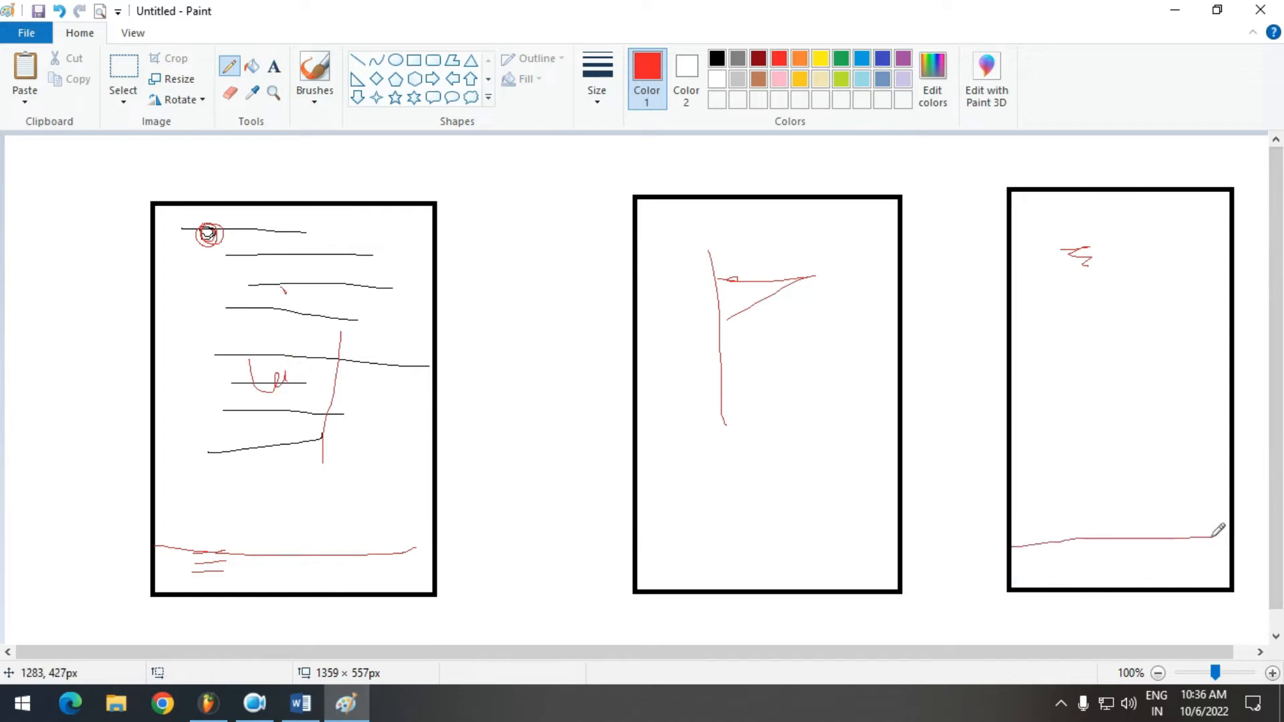
left_click_drag(1079, 557, 1092, 564)
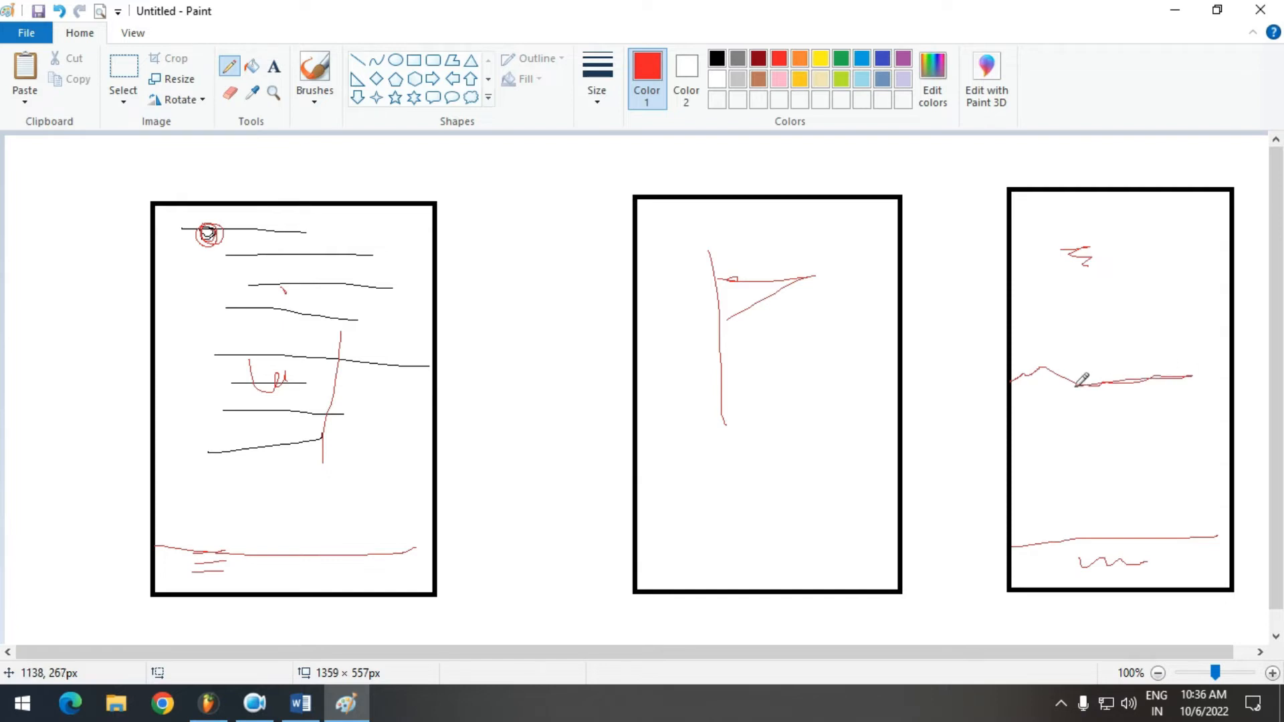
left_click_drag(1102, 378, 1097, 382)
left_click_drag(1036, 419, 1091, 458)
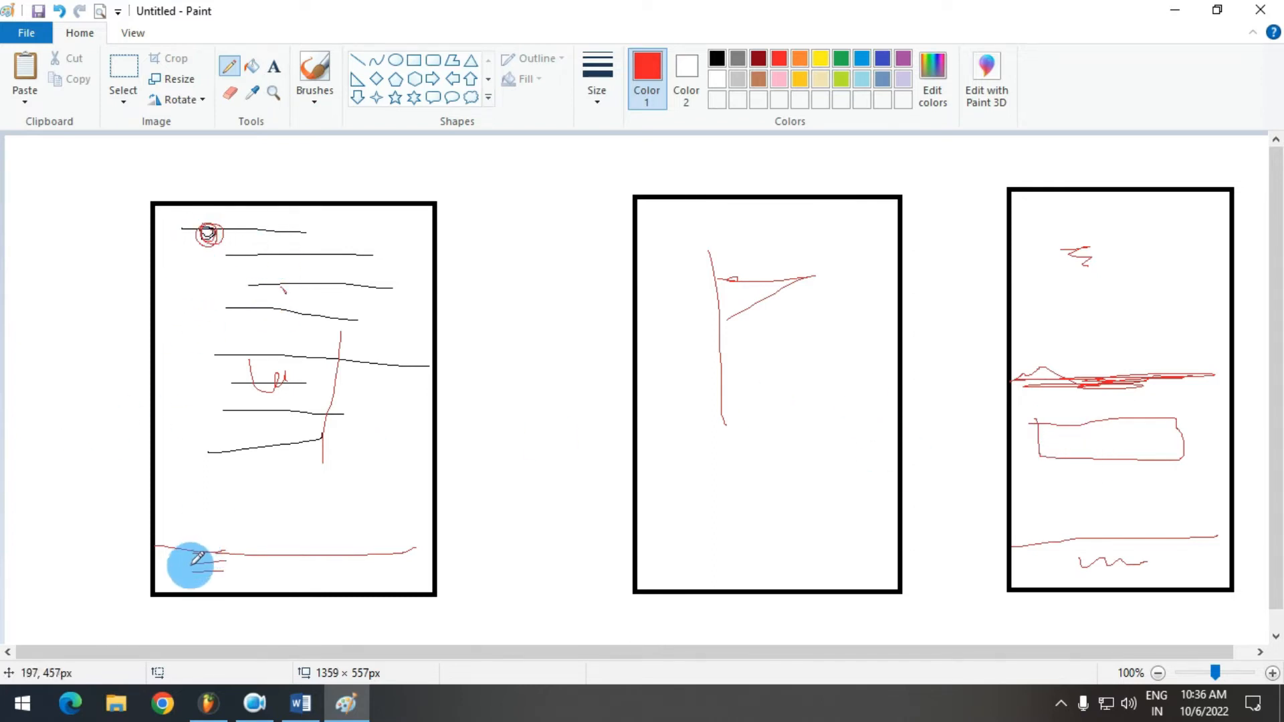
- Add red text, footer and vertical strokes across the three rectangles, and close Paint without saving the drawing
left_click_drag(675, 229, 855, 209)
left_click_drag(720, 259, 828, 245)
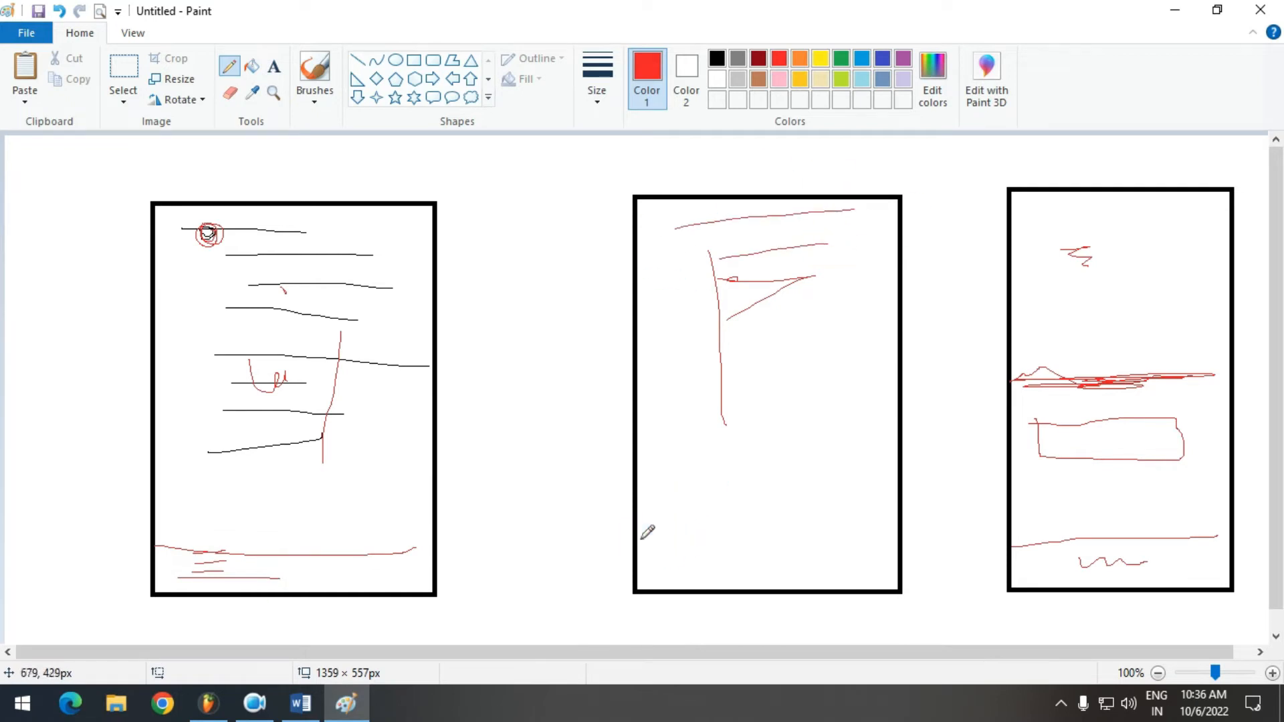
left_click_drag(302, 246, 297, 404)
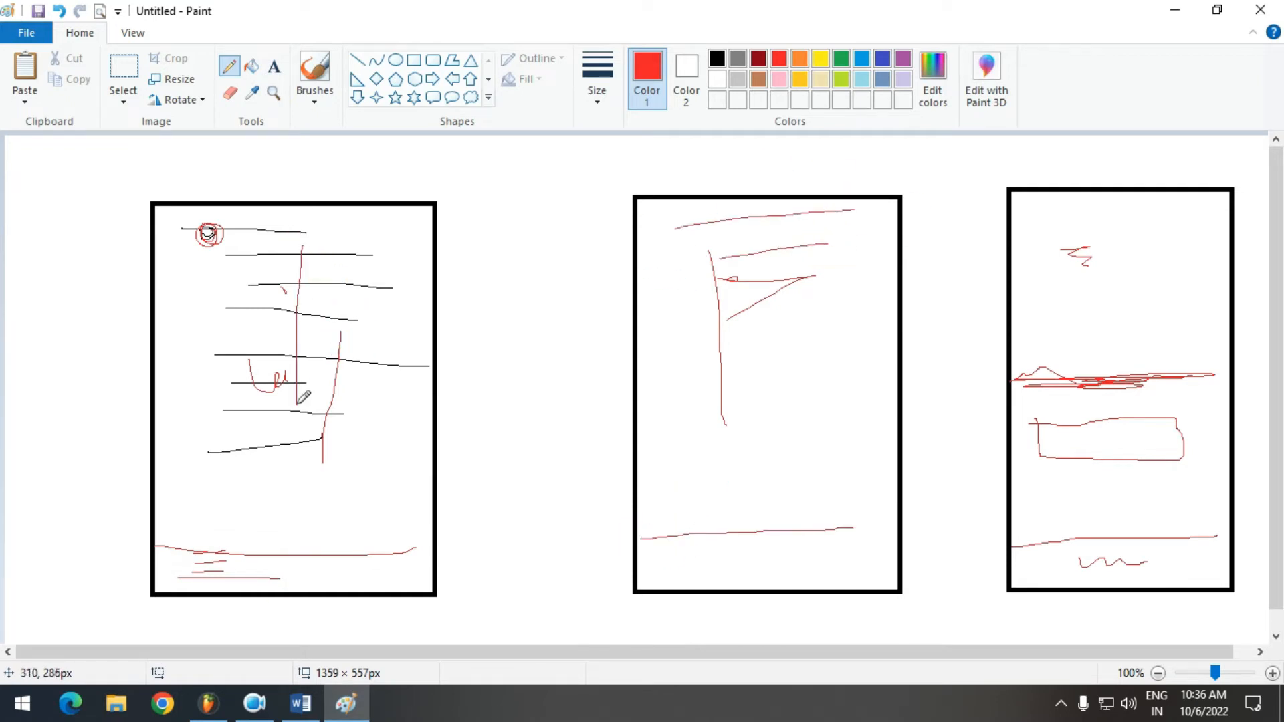
left_click_drag(295, 460, 291, 463)
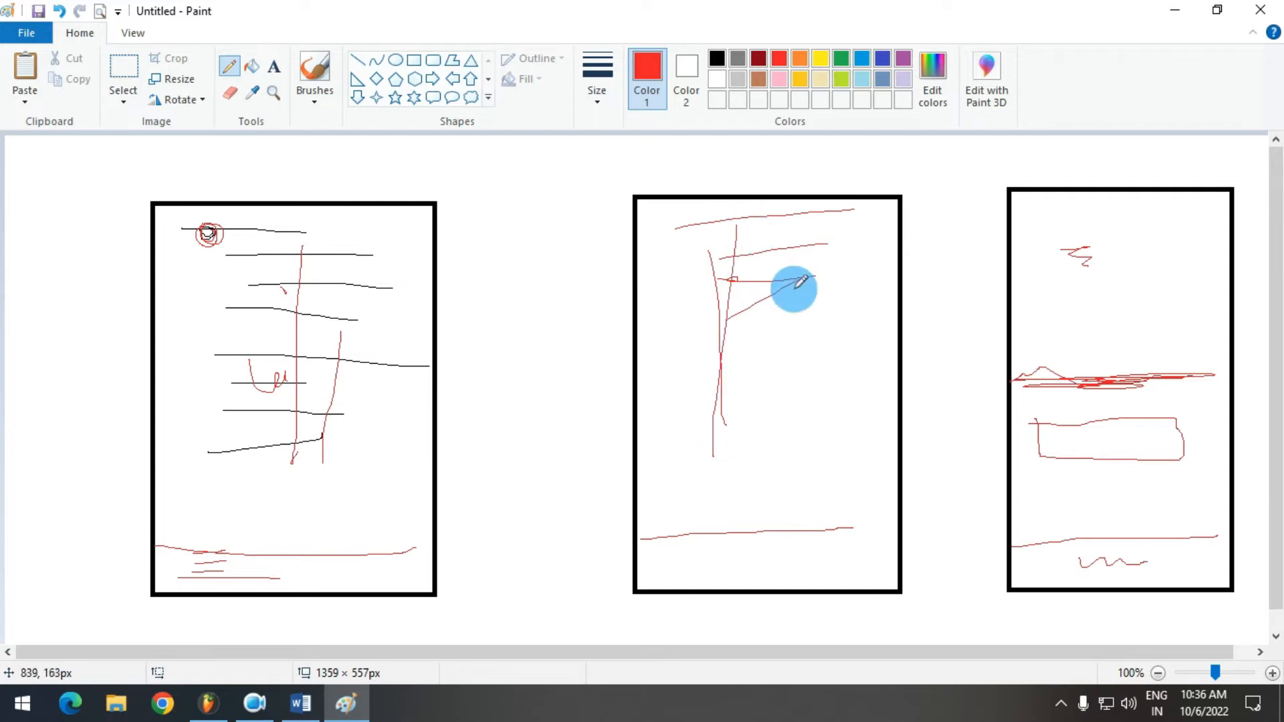
left_click_drag(1061, 225, 1069, 390)
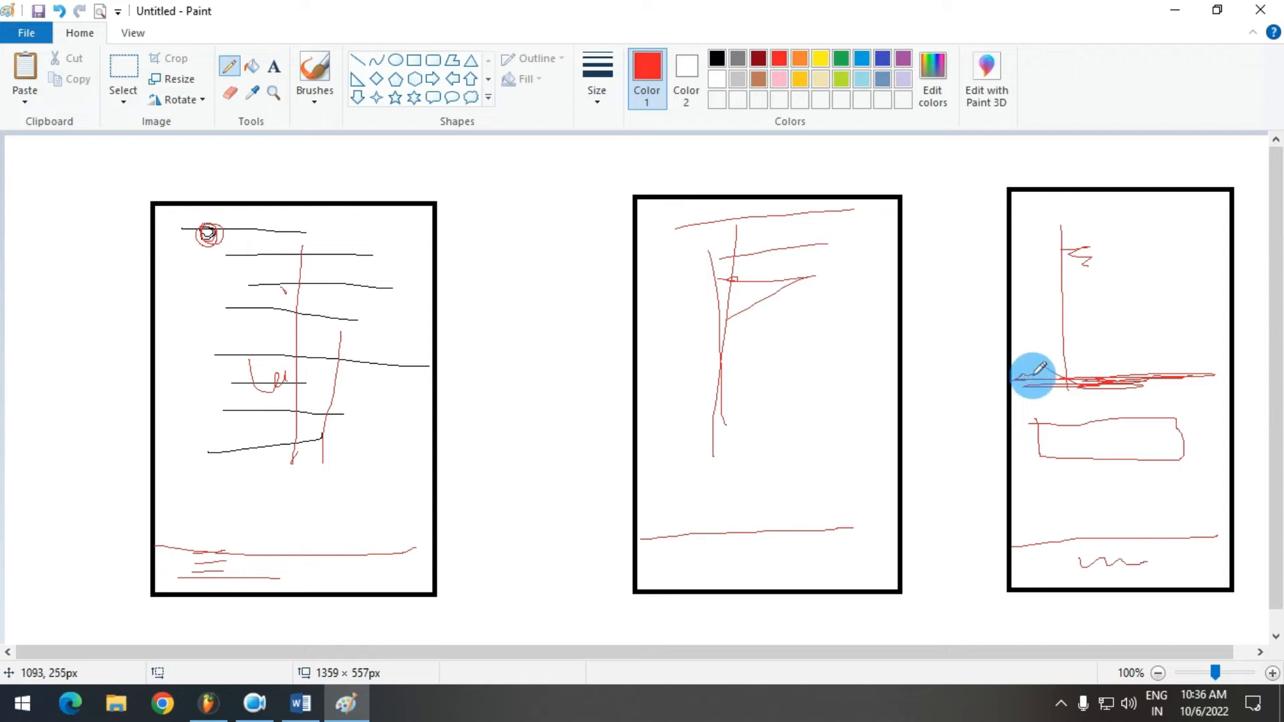
left_click_drag(1047, 417, 1146, 457)
left_click_drag(1007, 419, 1001, 428)
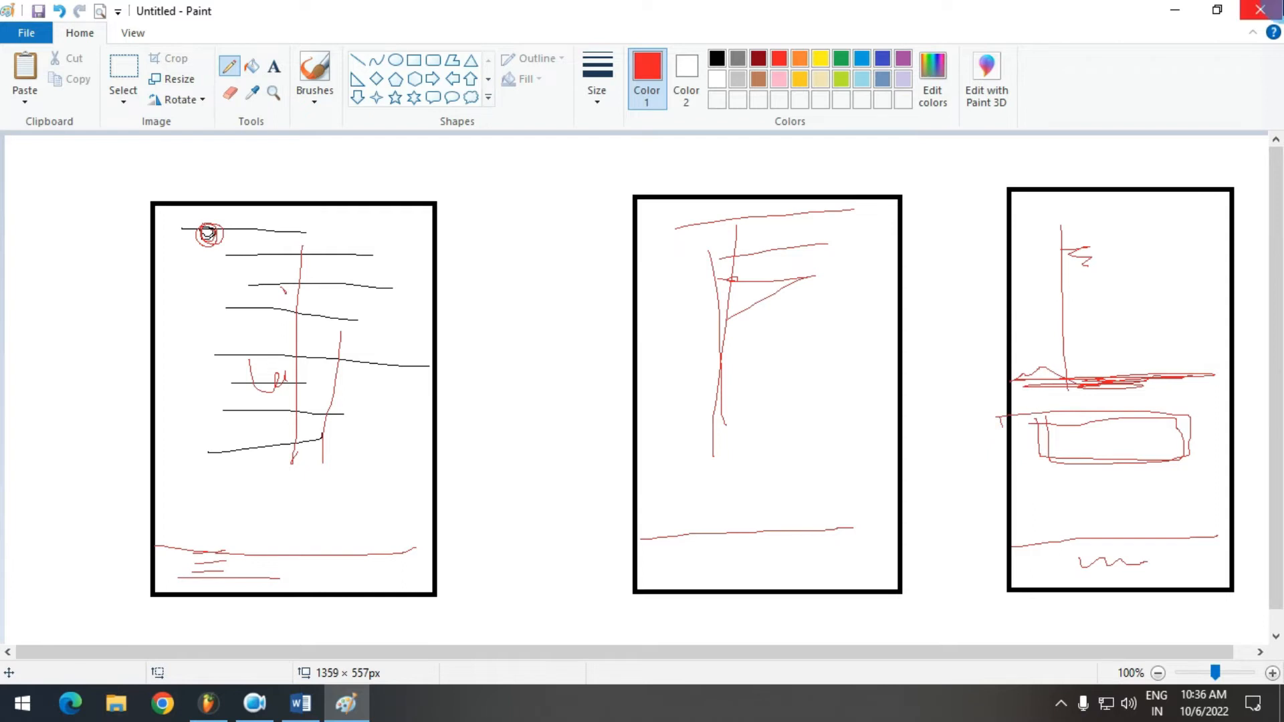
left_click(1260, 10)
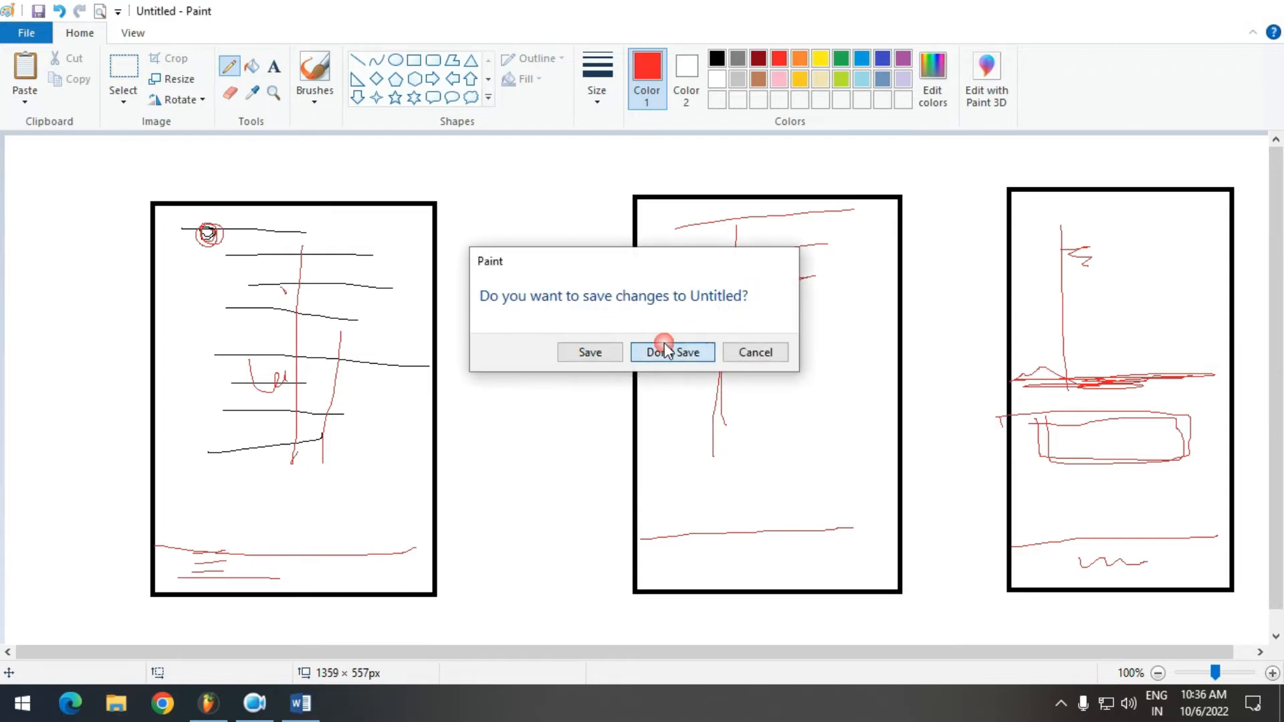
left_click(666, 348)
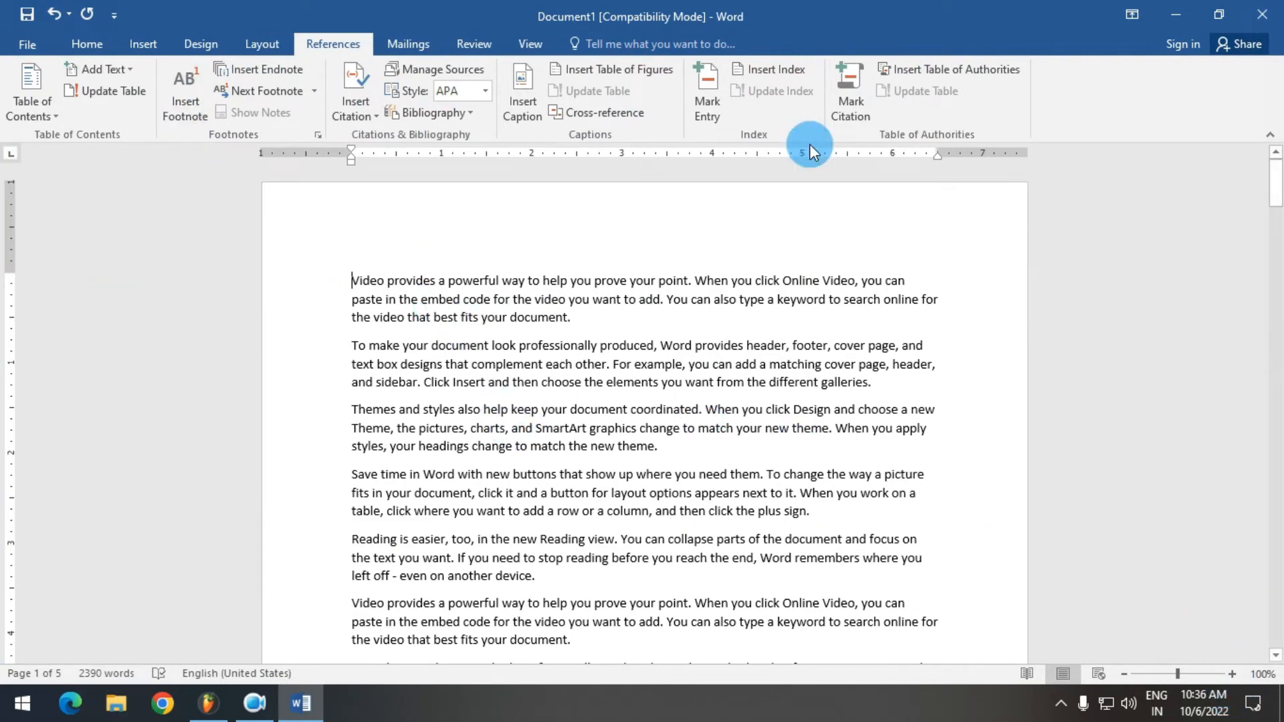
- Insert a footnote after "video" in the first paragraph's second line with the note text "MP4"
left_click(528, 44)
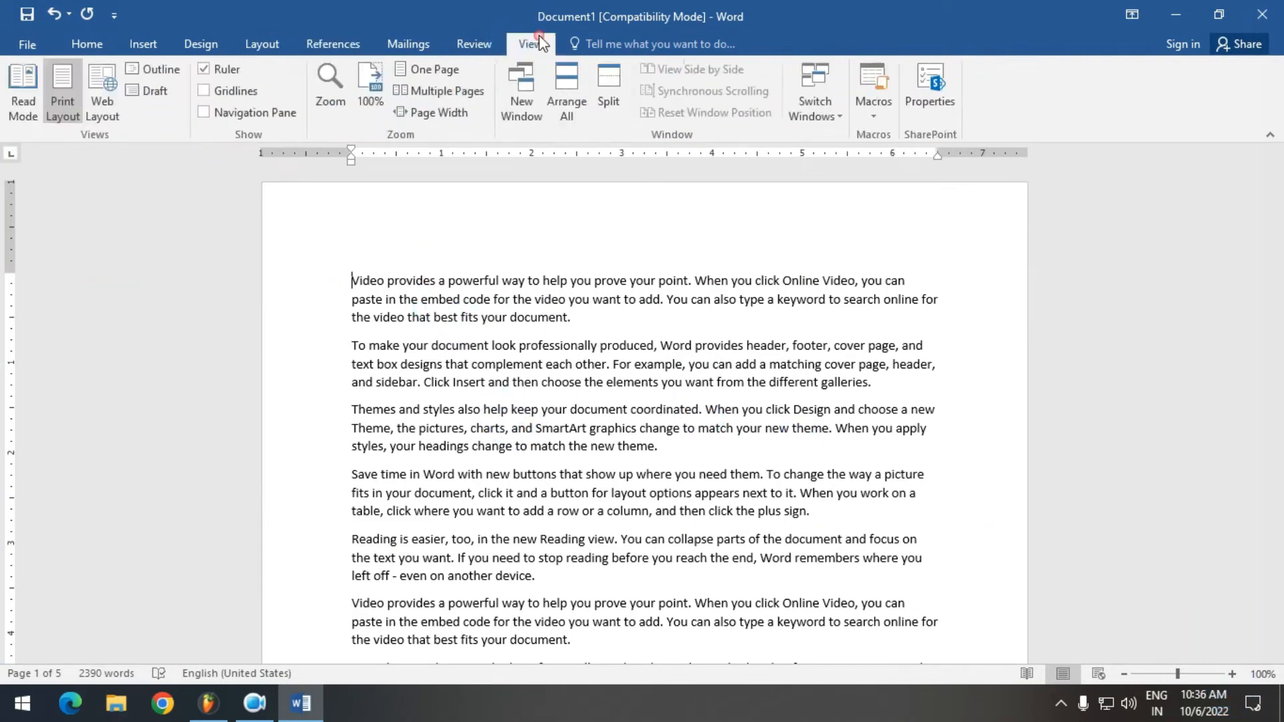
left_click(431, 118)
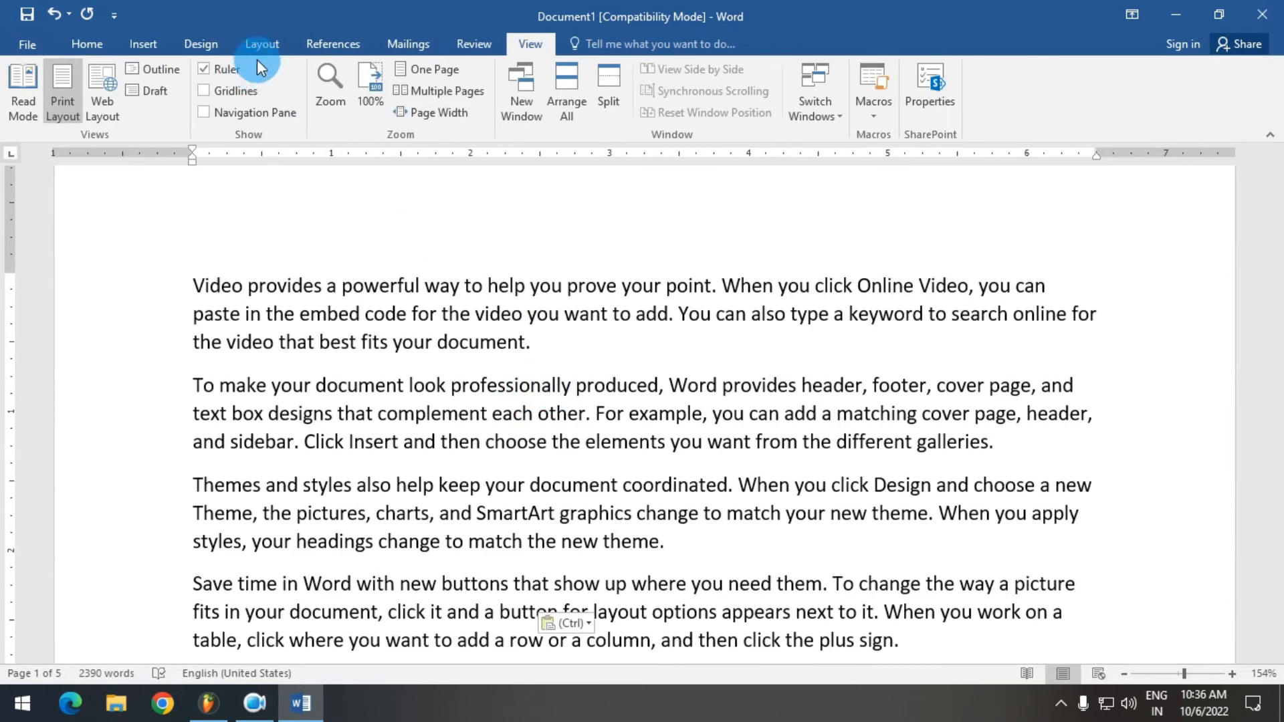
left_click(323, 39)
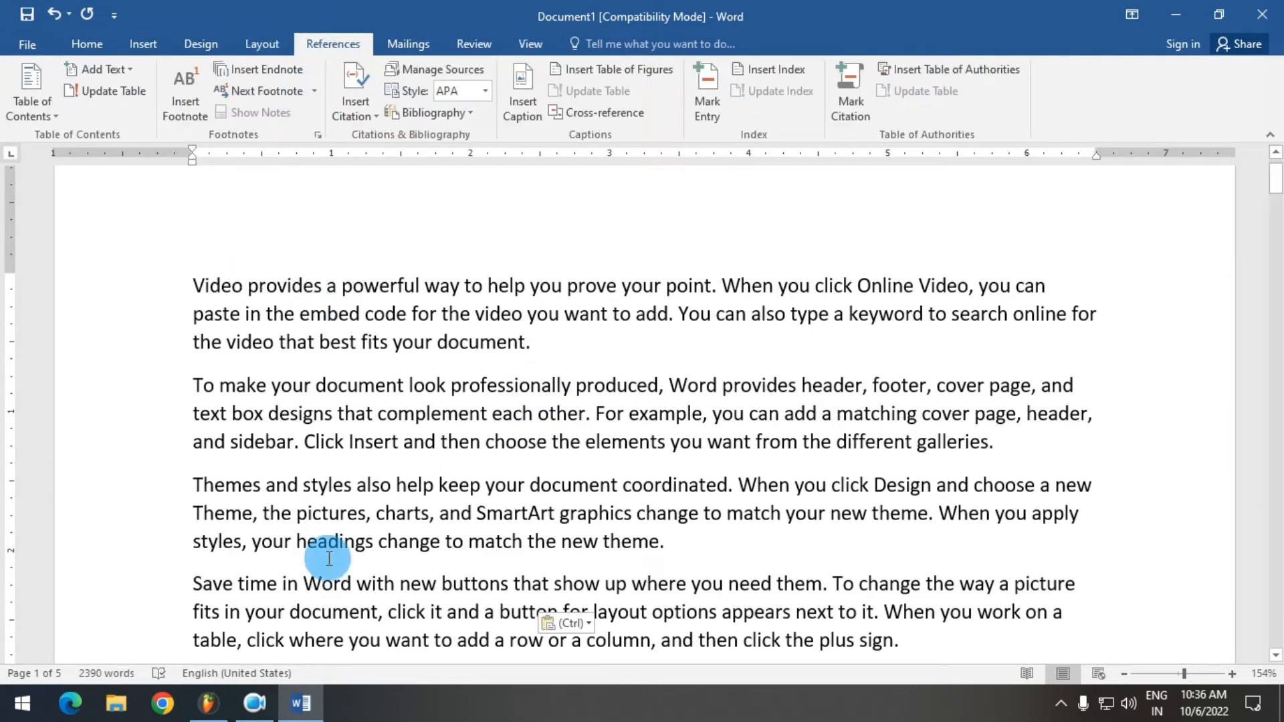
left_click(520, 324)
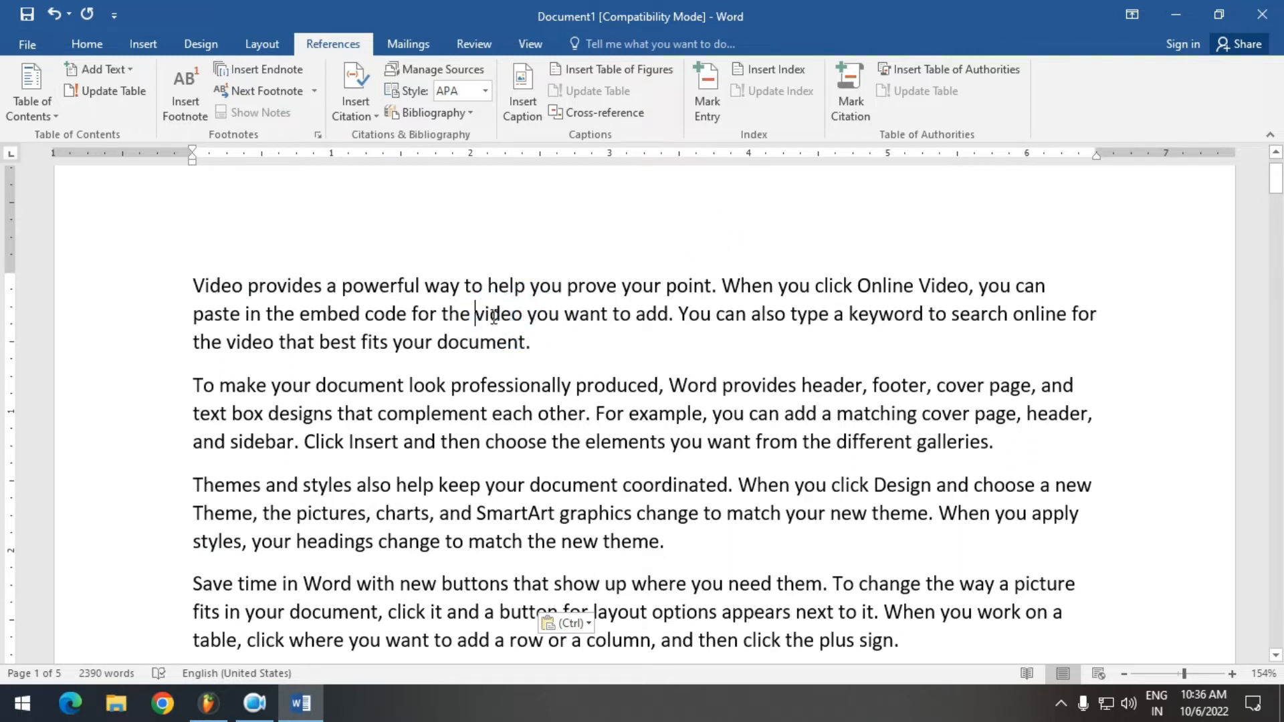
left_click(498, 320)
left_click(190, 82)
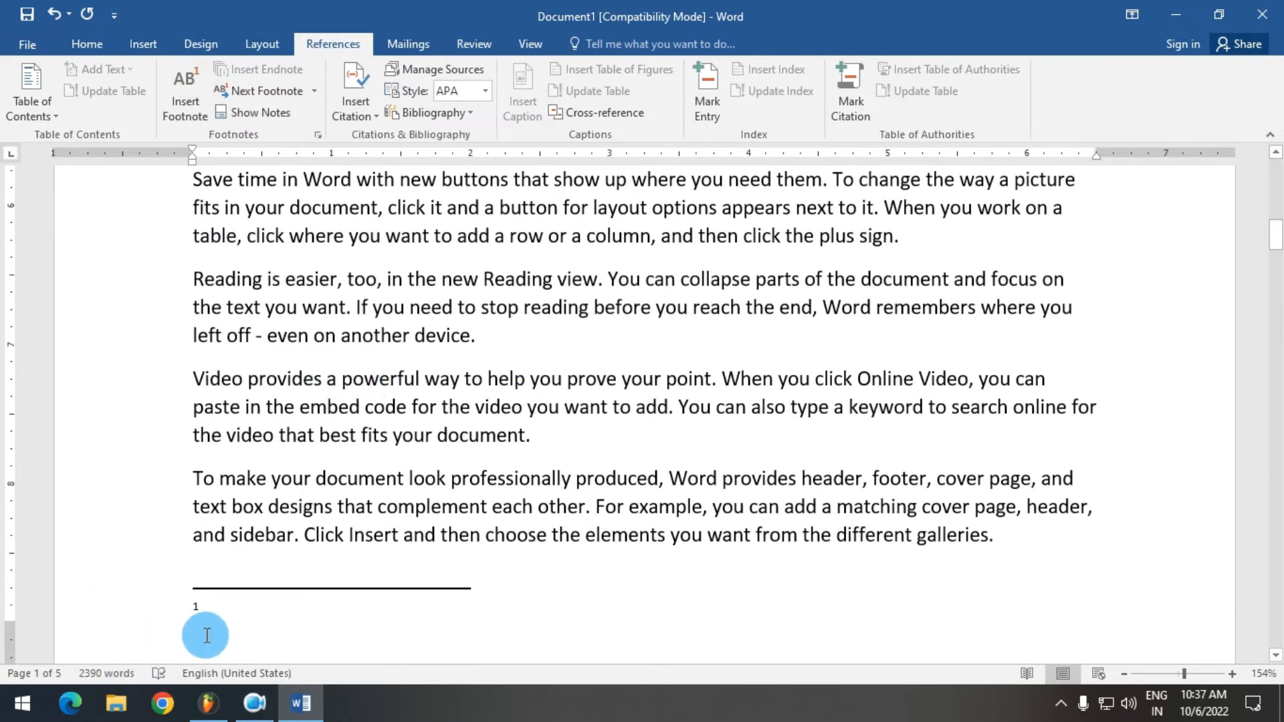
scroll(310, 590, "down", 2)
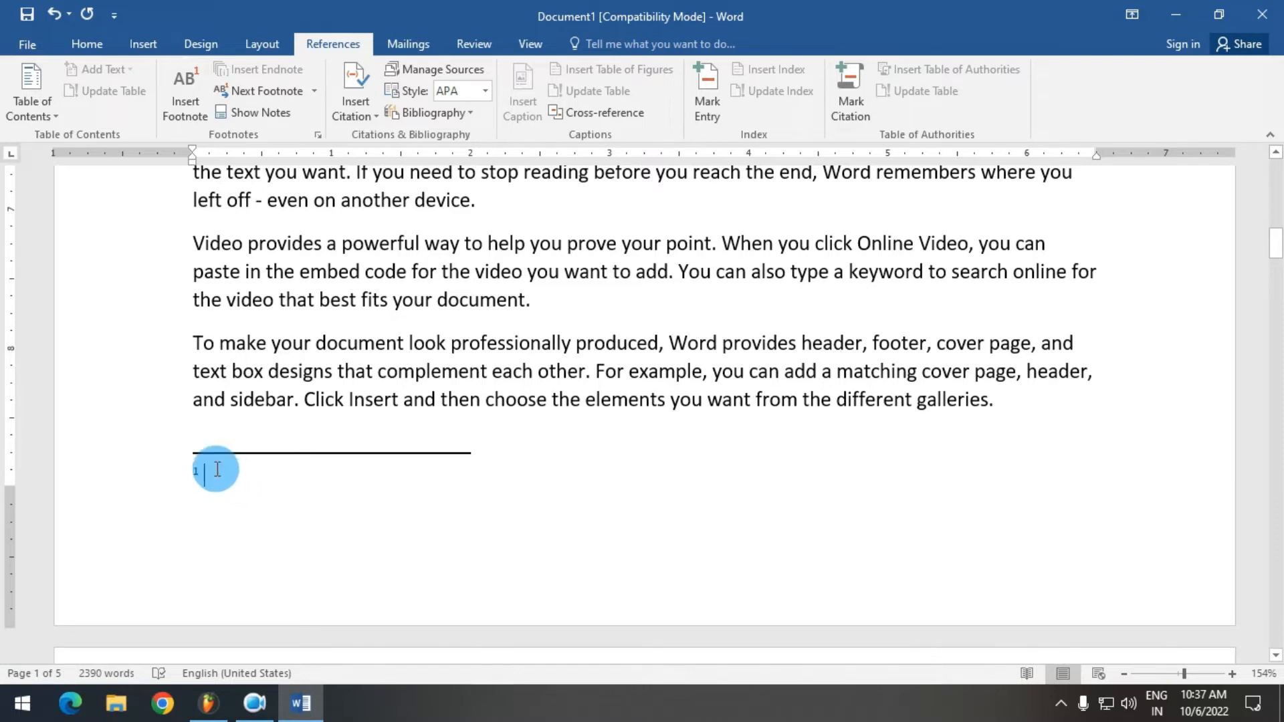
type("MP4")
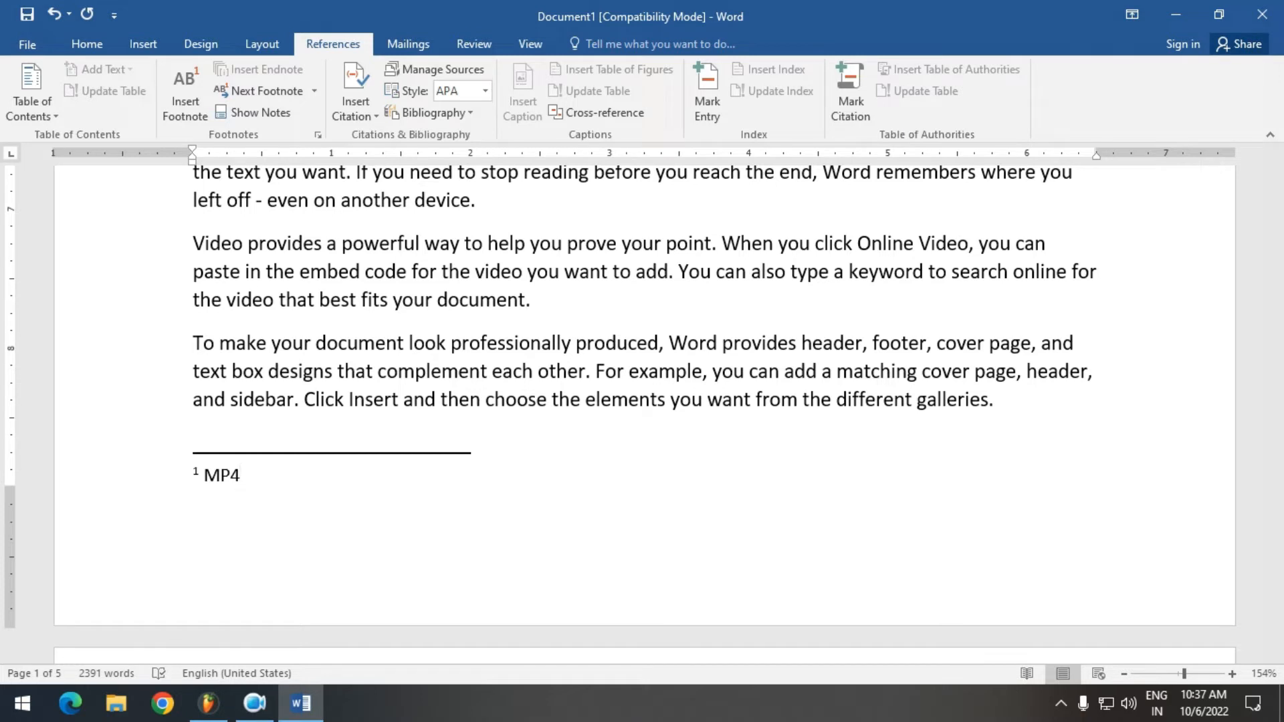
- Insert a footnote after "footer" in the document's second paragraph with the note text "FOOTER"
scroll(394, 480, "up", 5)
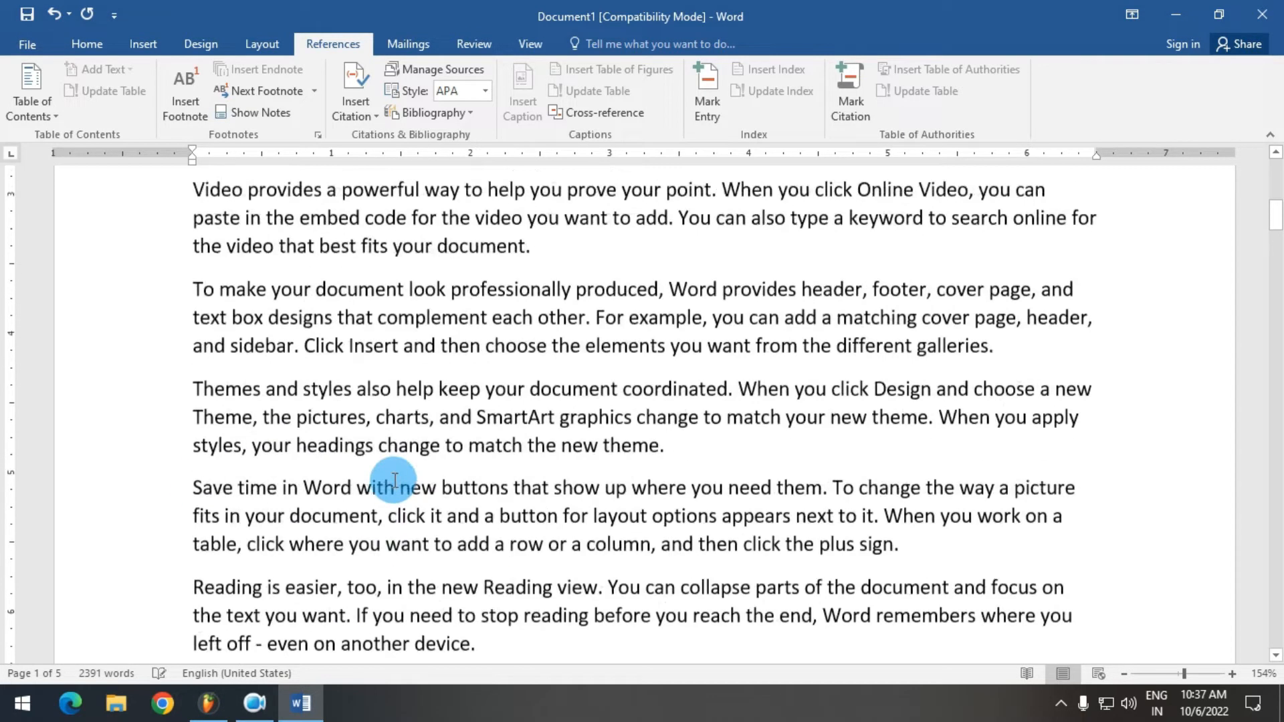
scroll(395, 480, "up", 2)
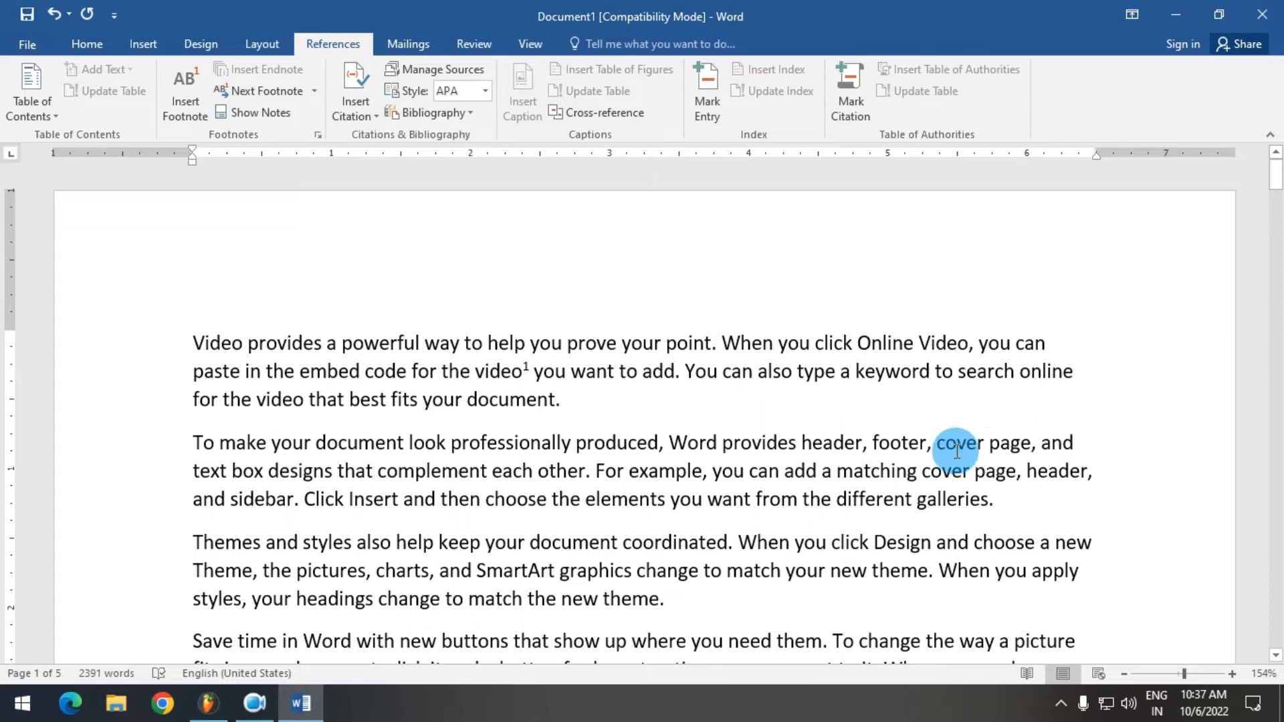
left_click(927, 443)
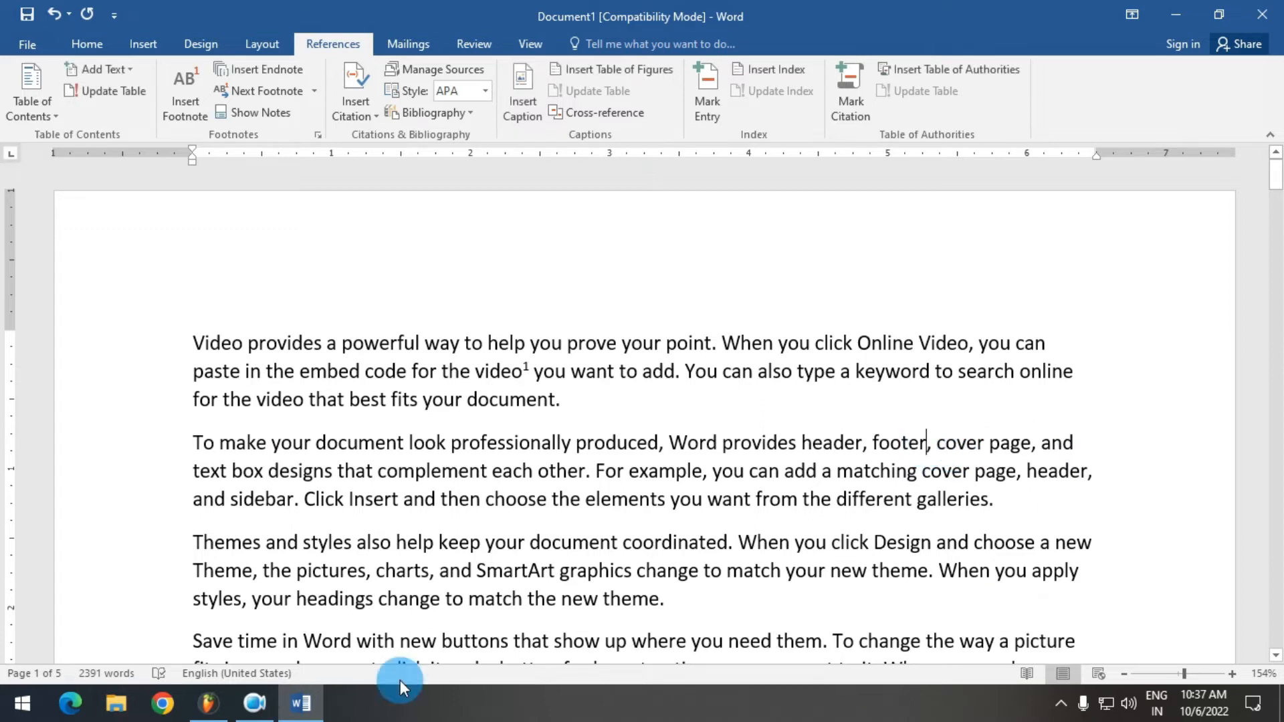
left_click(190, 115)
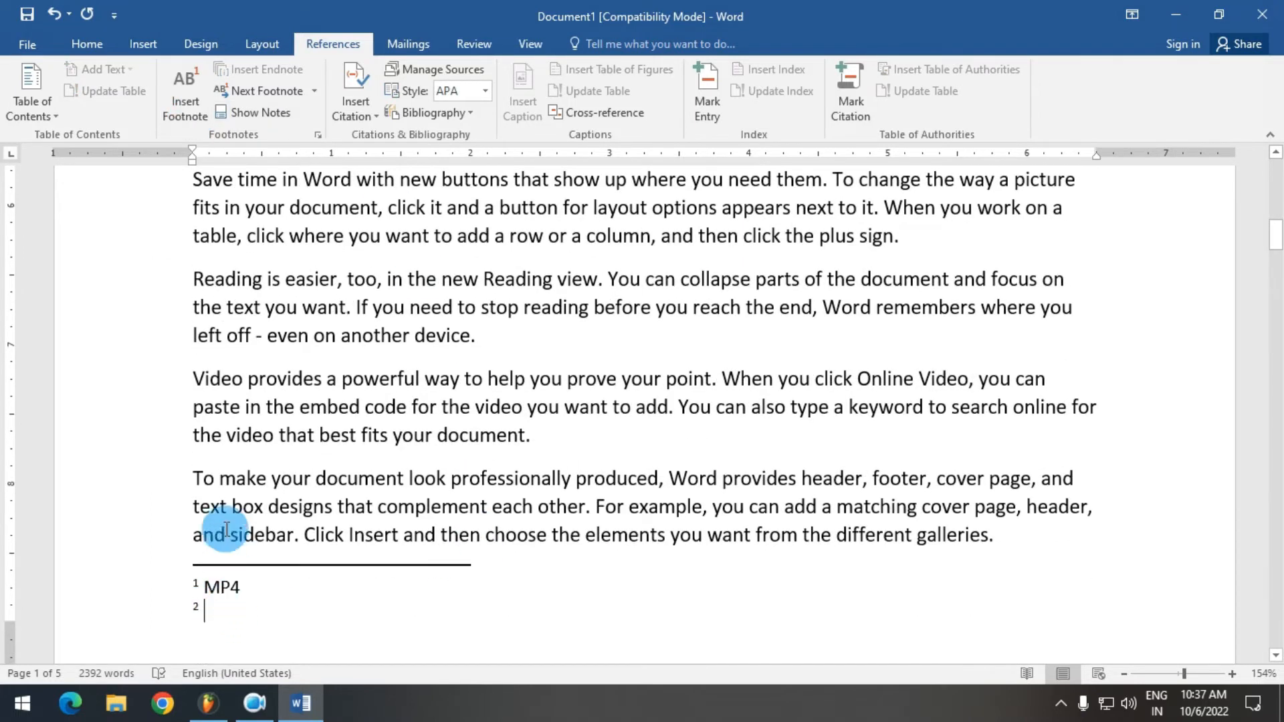
type("FOOTER")
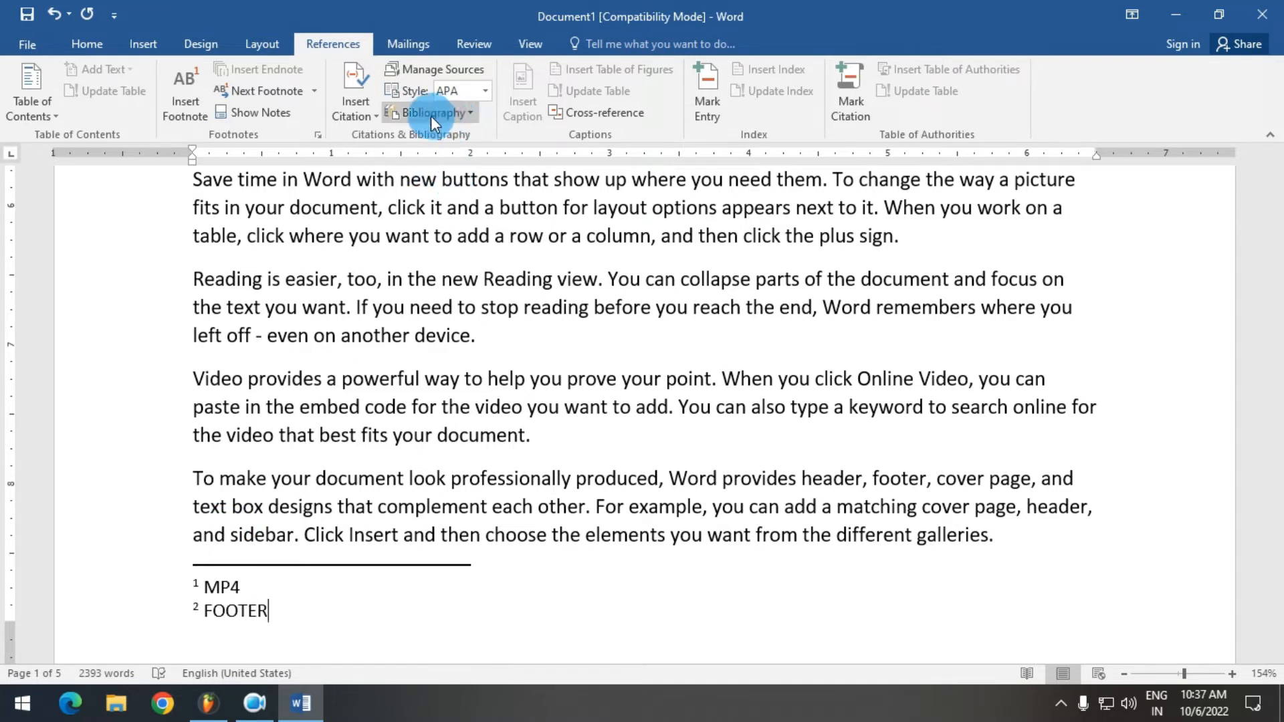
- Insert a footnote after "new" in page 2's last "Save time in Word" paragraph with the note text "ABCD"
scroll(350, 467, "down", 3)
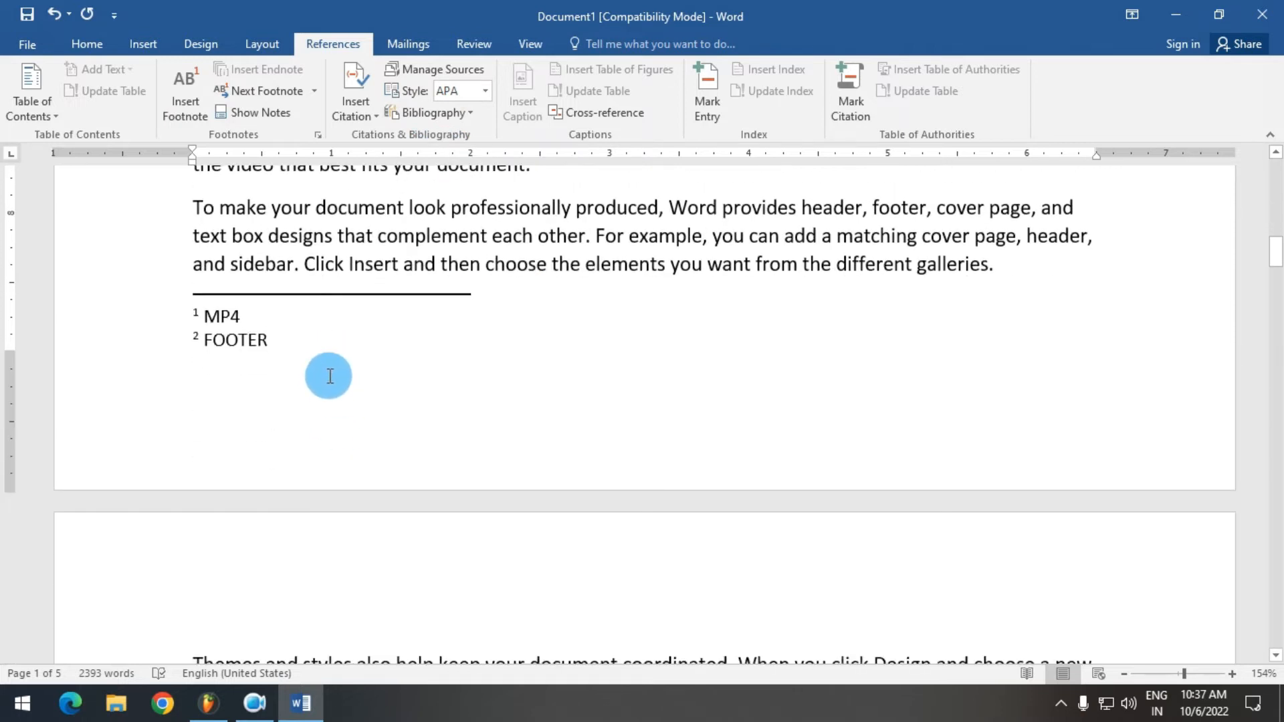
scroll(333, 373, "up", 1)
scroll(235, 420, "up", 5)
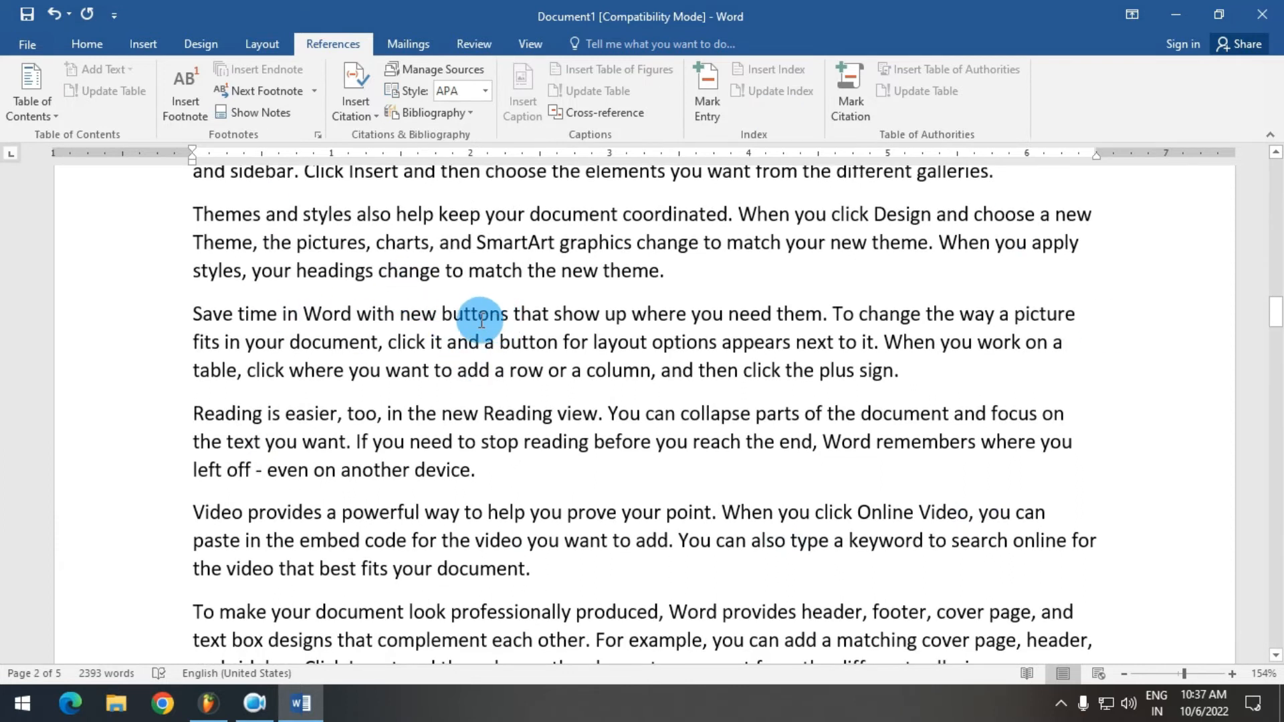
left_click(424, 304)
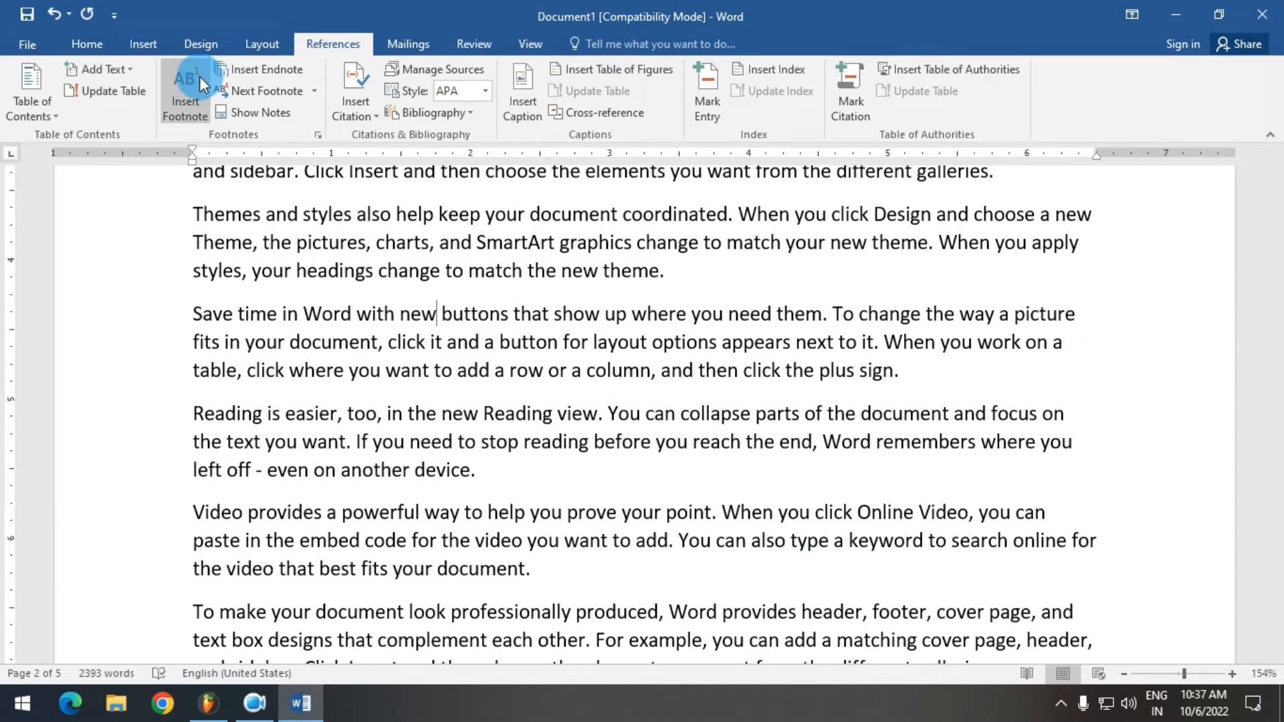
left_click(194, 74)
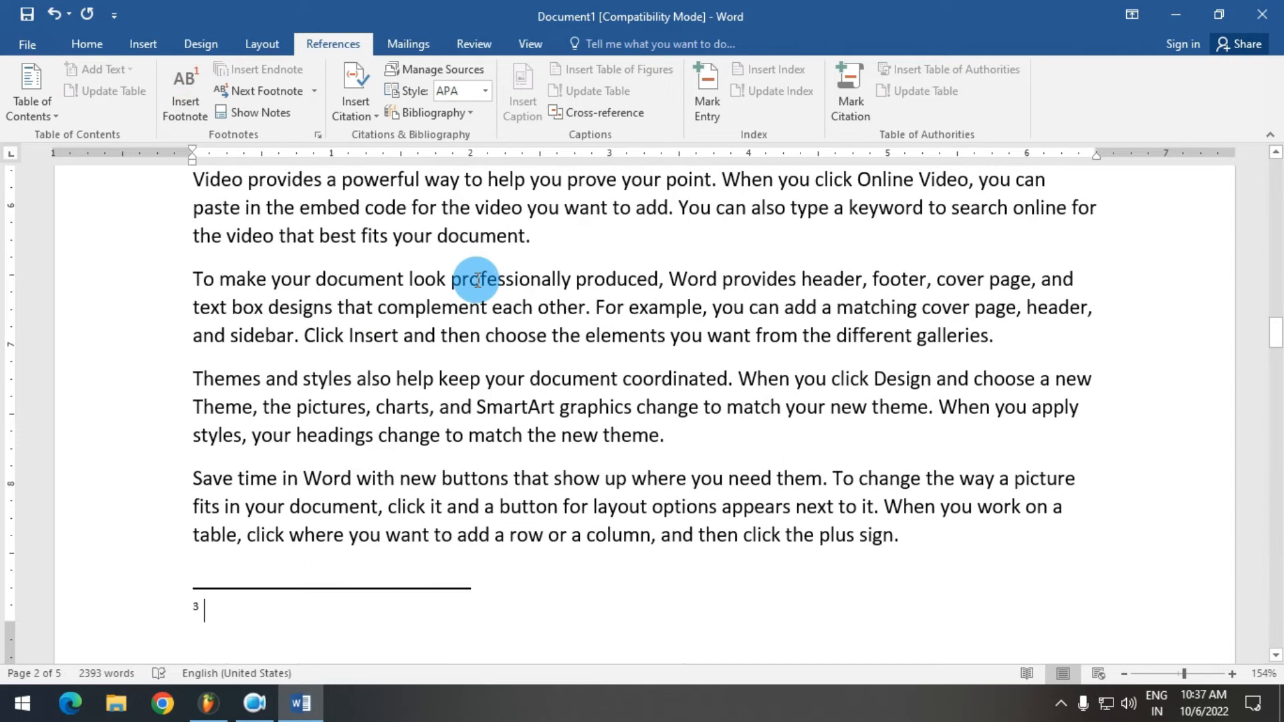
double_click(198, 606)
scroll(352, 590, "up", 4)
scroll(226, 501, "down", 7)
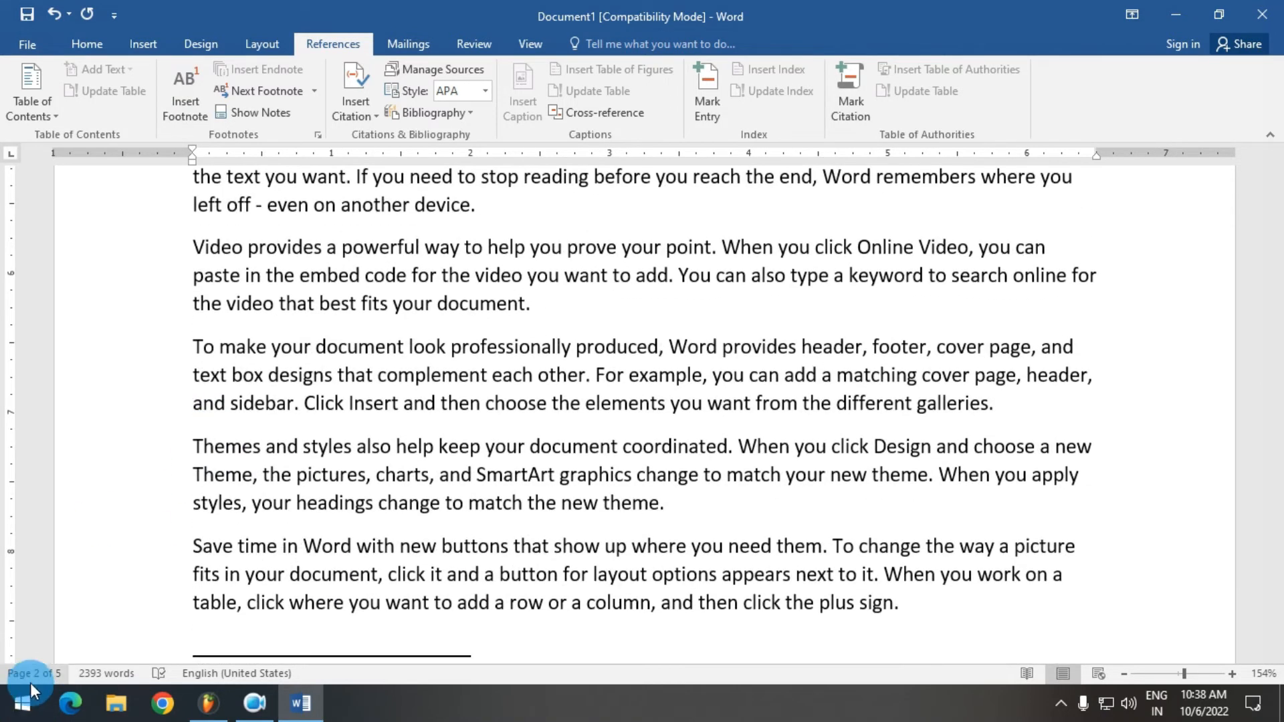
scroll(430, 407, "up", 10)
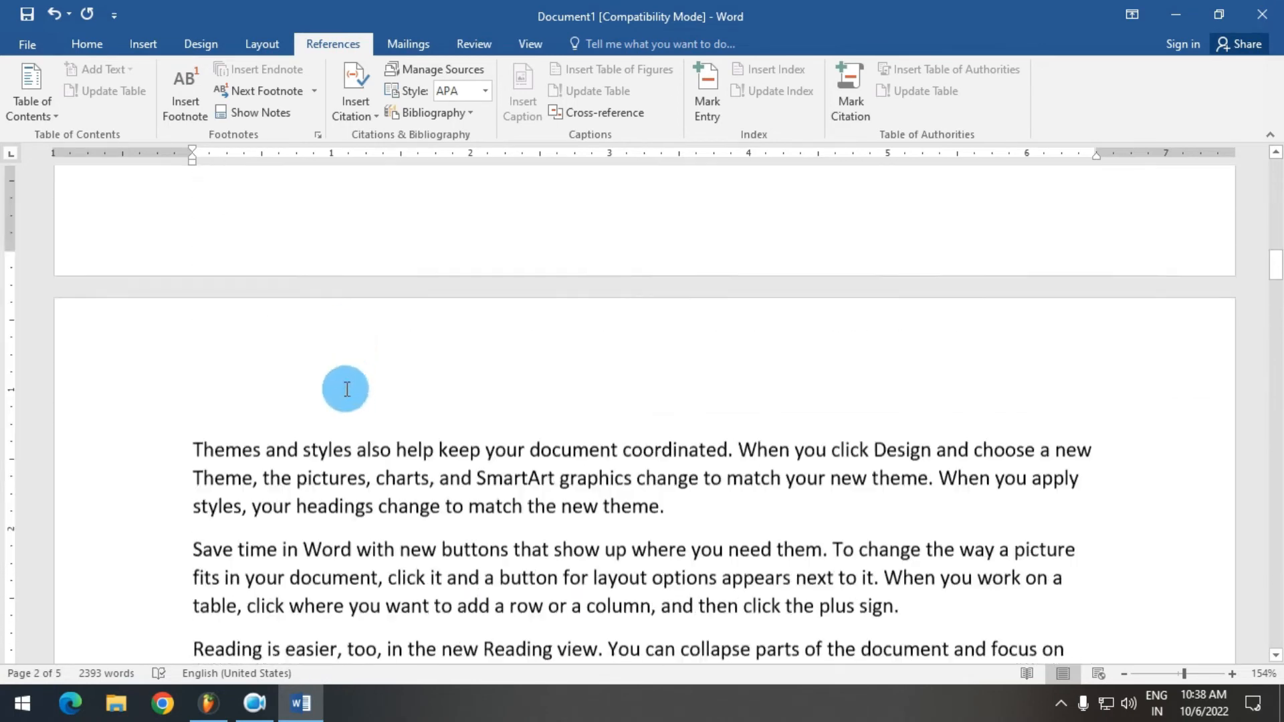
scroll(332, 420, "down", 10)
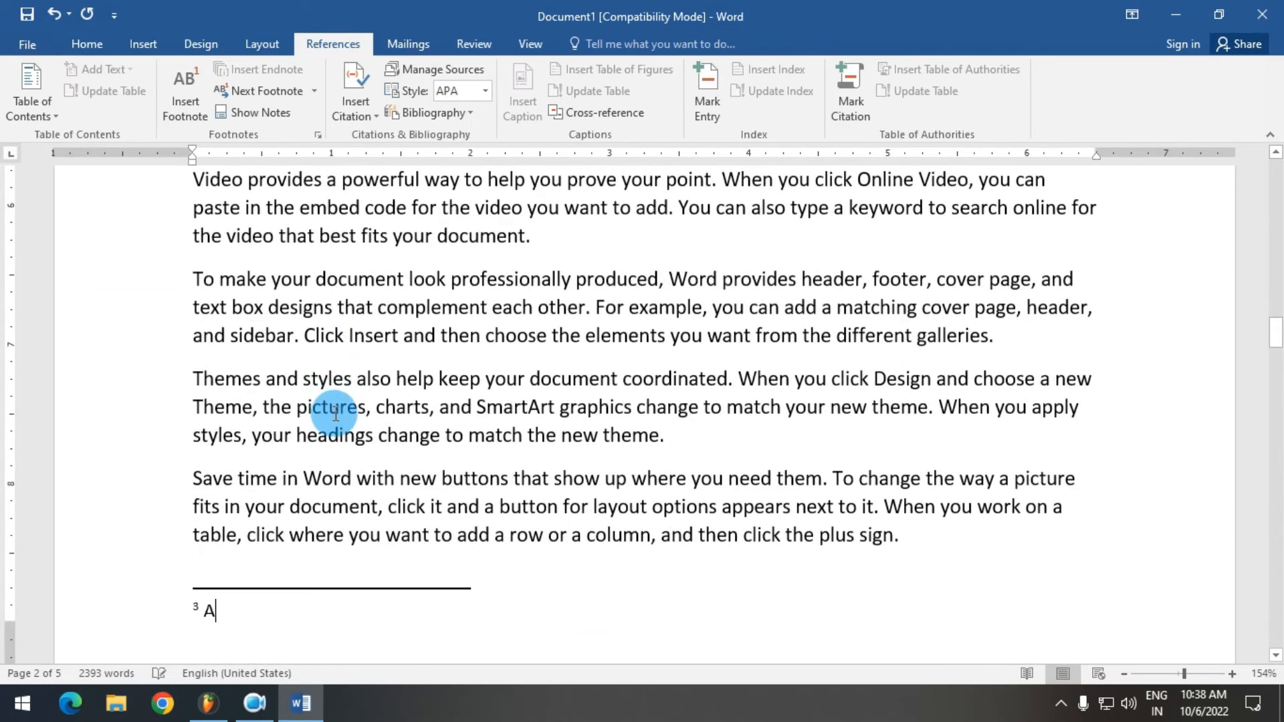
type("BCD")
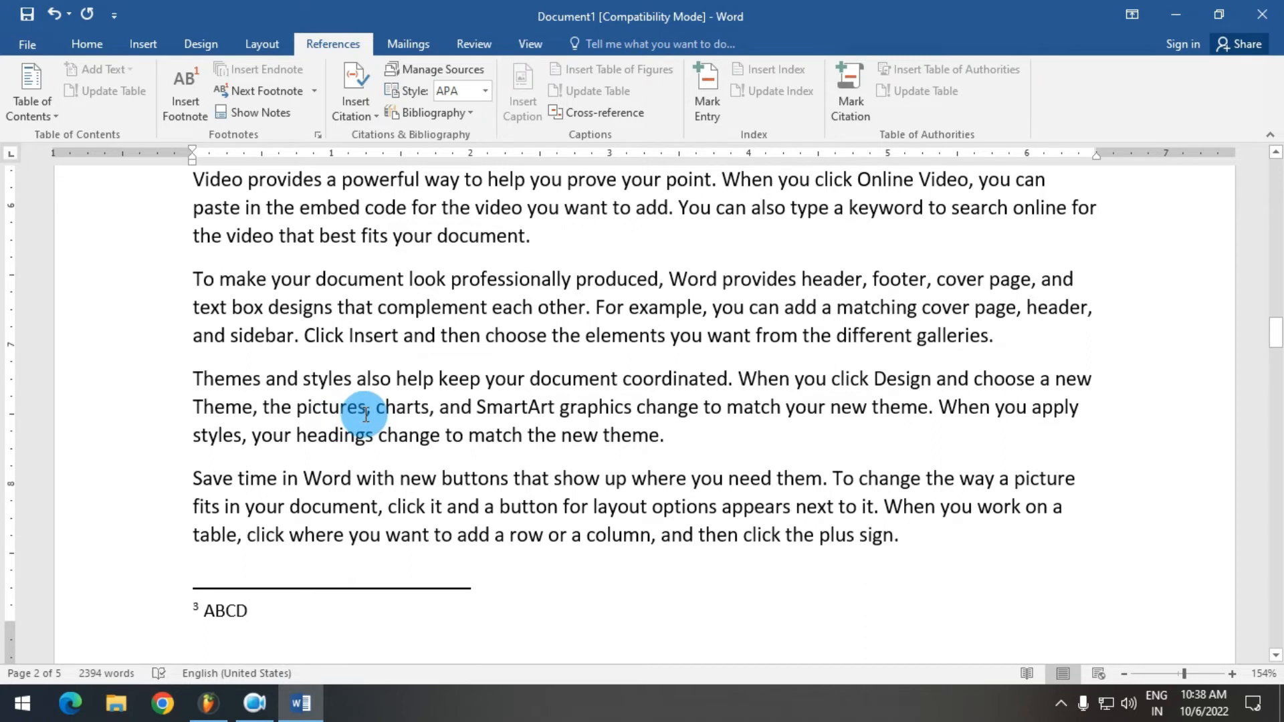
- Insert an endnote after "button" in the first page's first "Save time in Word" paragraph with the note text "ABCD"
scroll(366, 415, "up", 20)
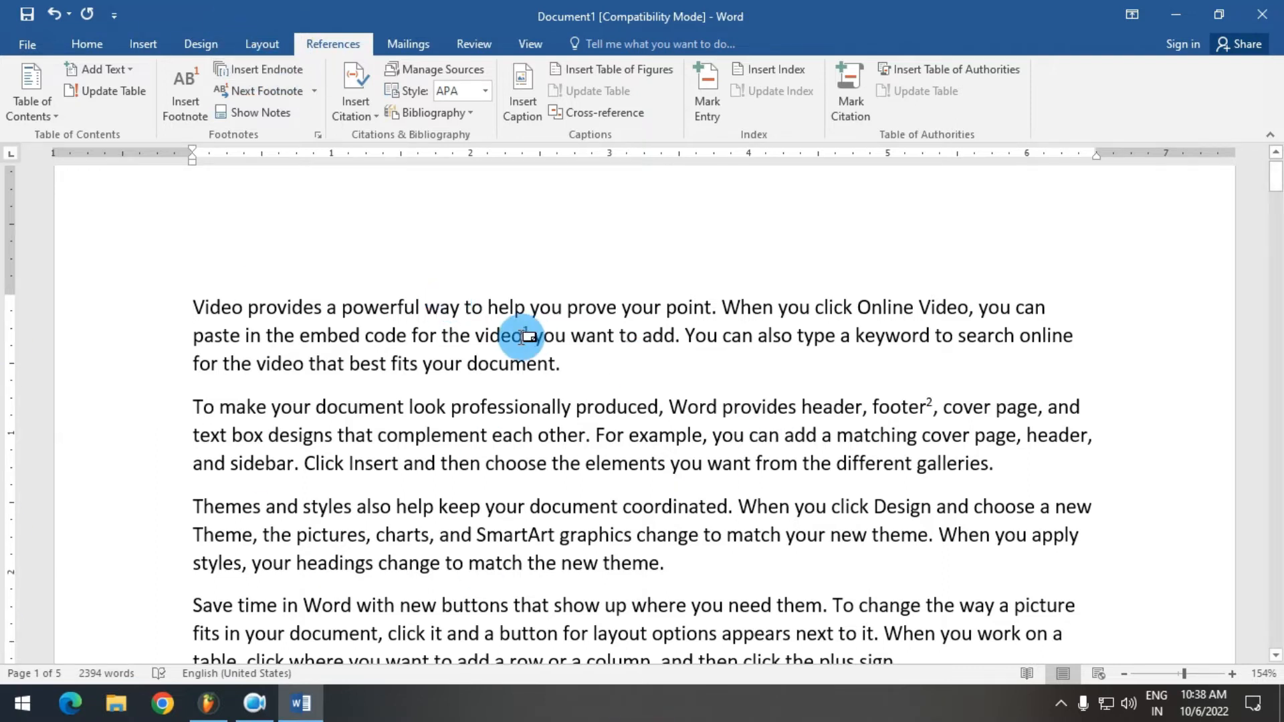
scroll(344, 375, "down", 5)
left_click(556, 297)
left_click(250, 70)
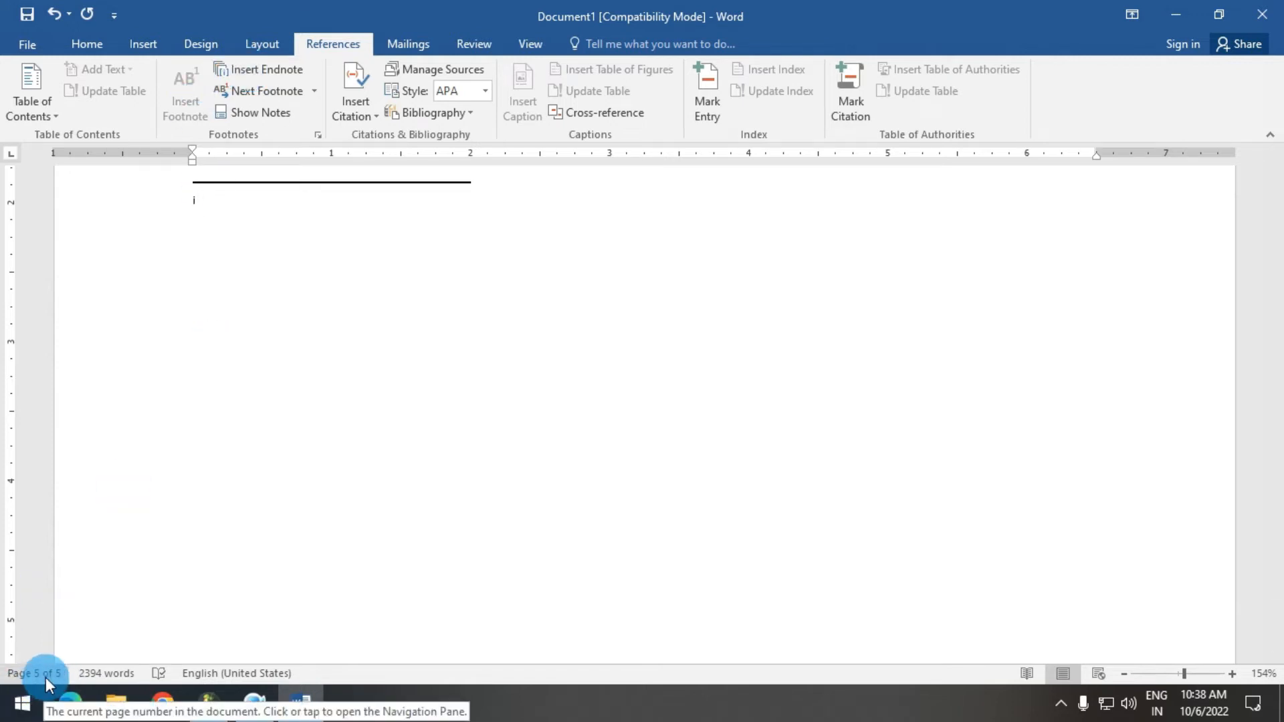
scroll(247, 291, "up", 5)
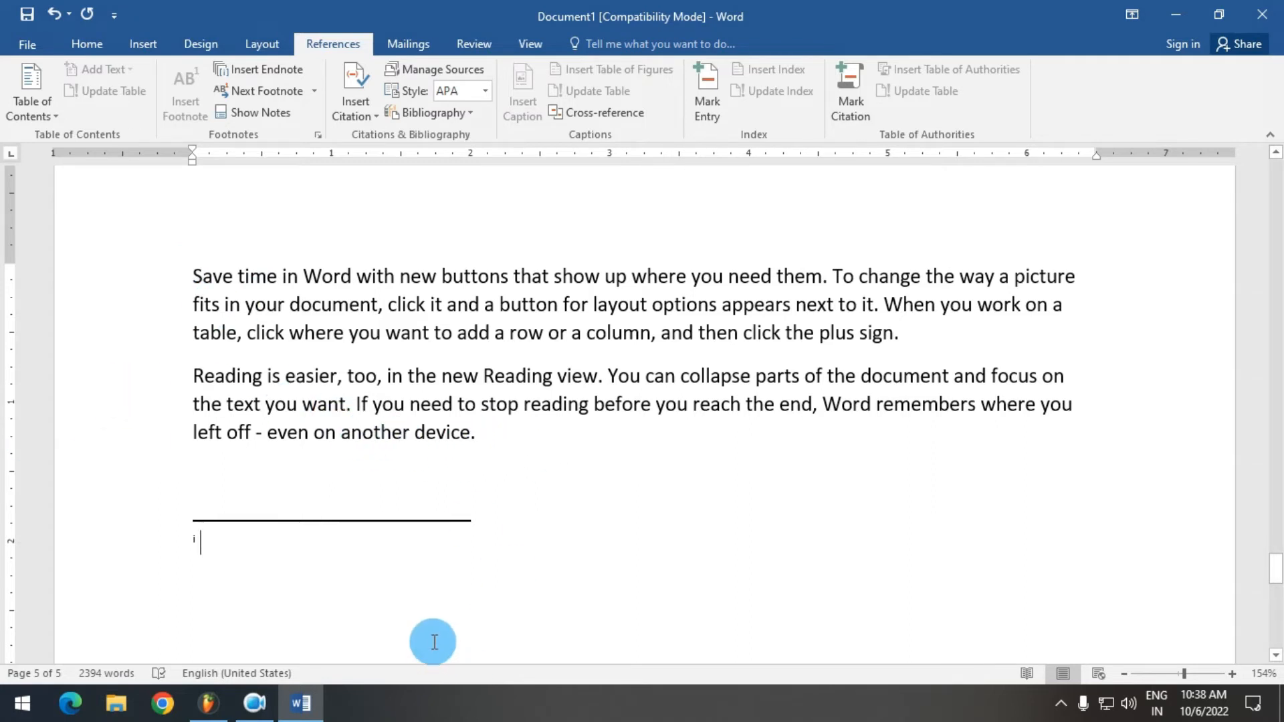
left_click(475, 549)
type("AB")
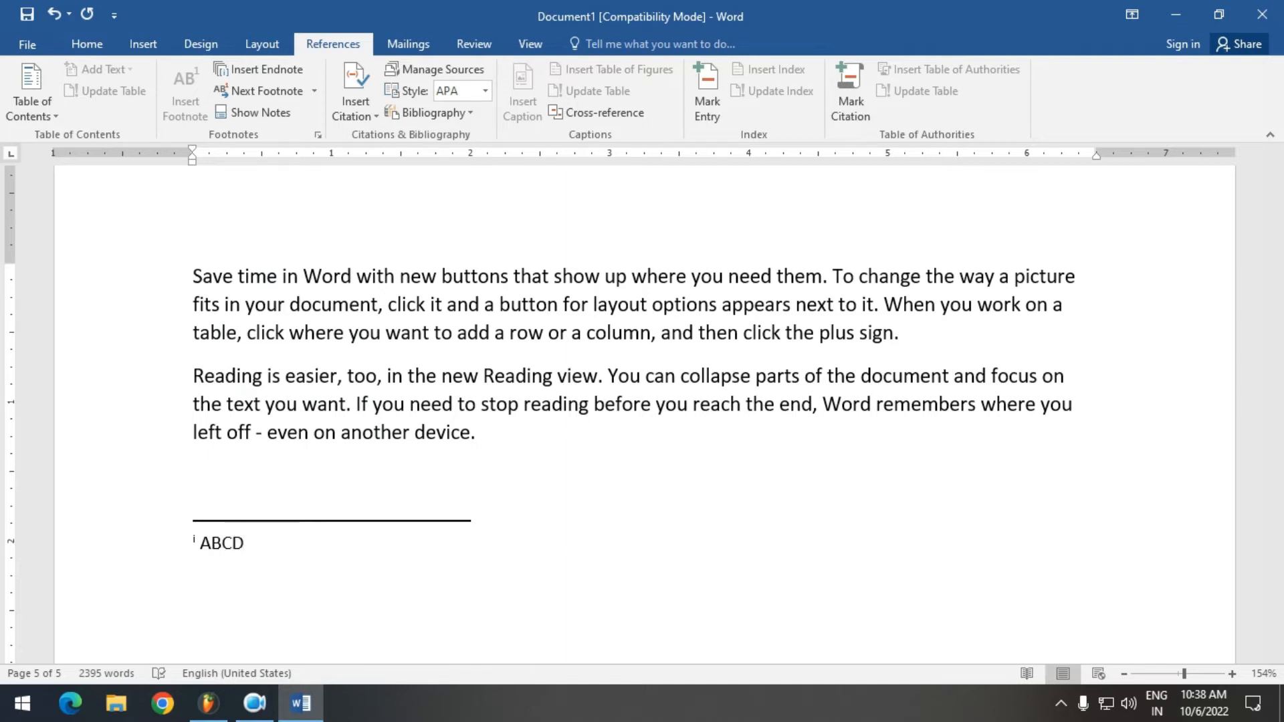
type("CD")
- Insert an endnote after "device" in page 2's first "Reading is easier" paragraph with the note text "BC"
key("ctrl+Home")
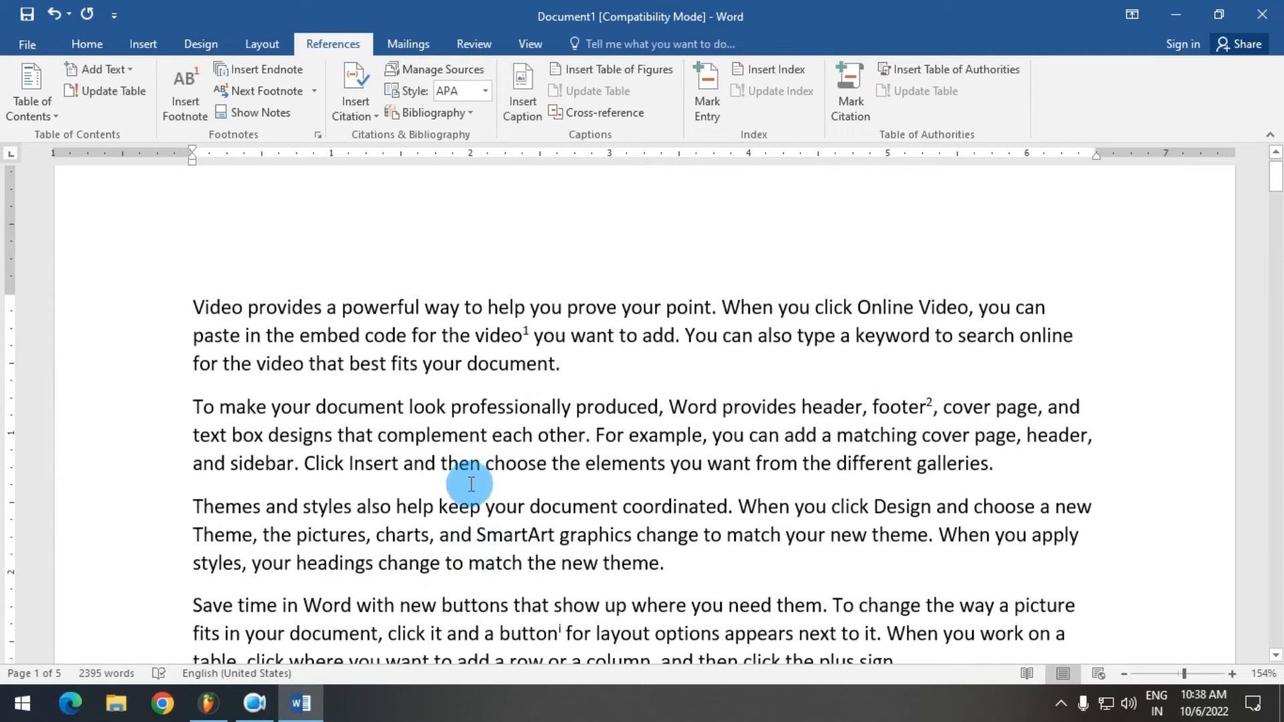
scroll(473, 421, "down", 5)
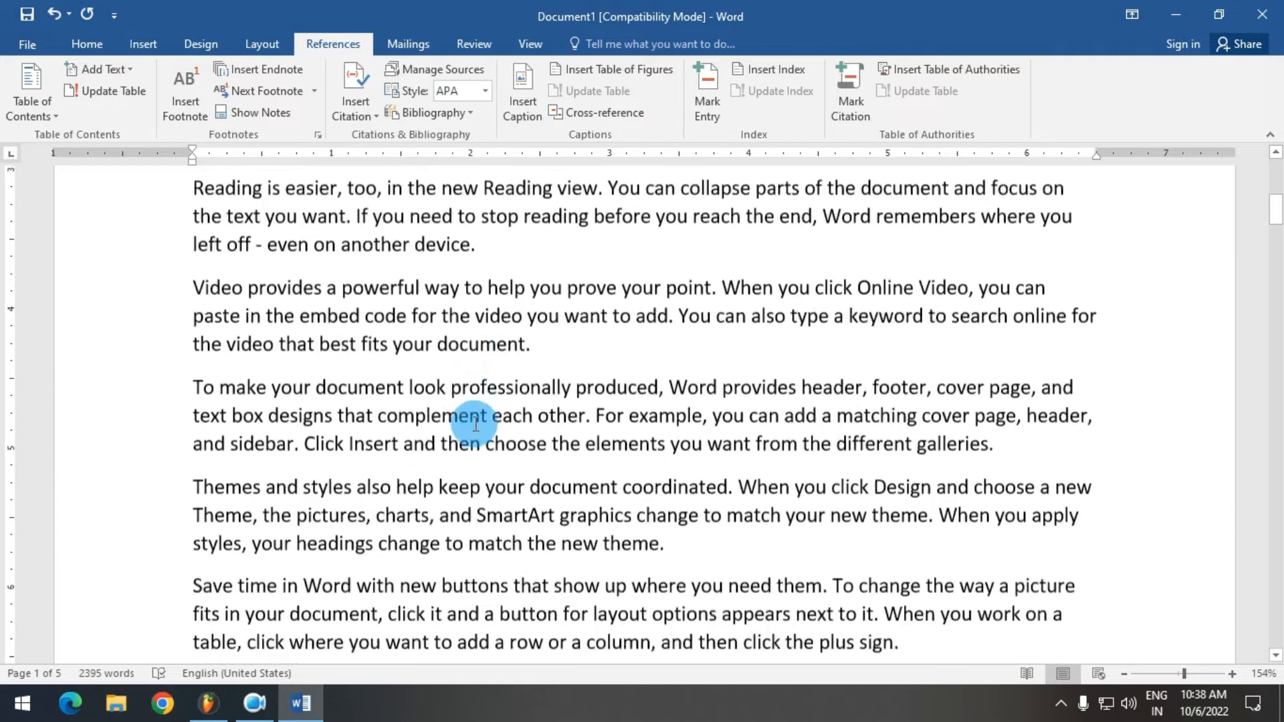
scroll(476, 424, "down", 6)
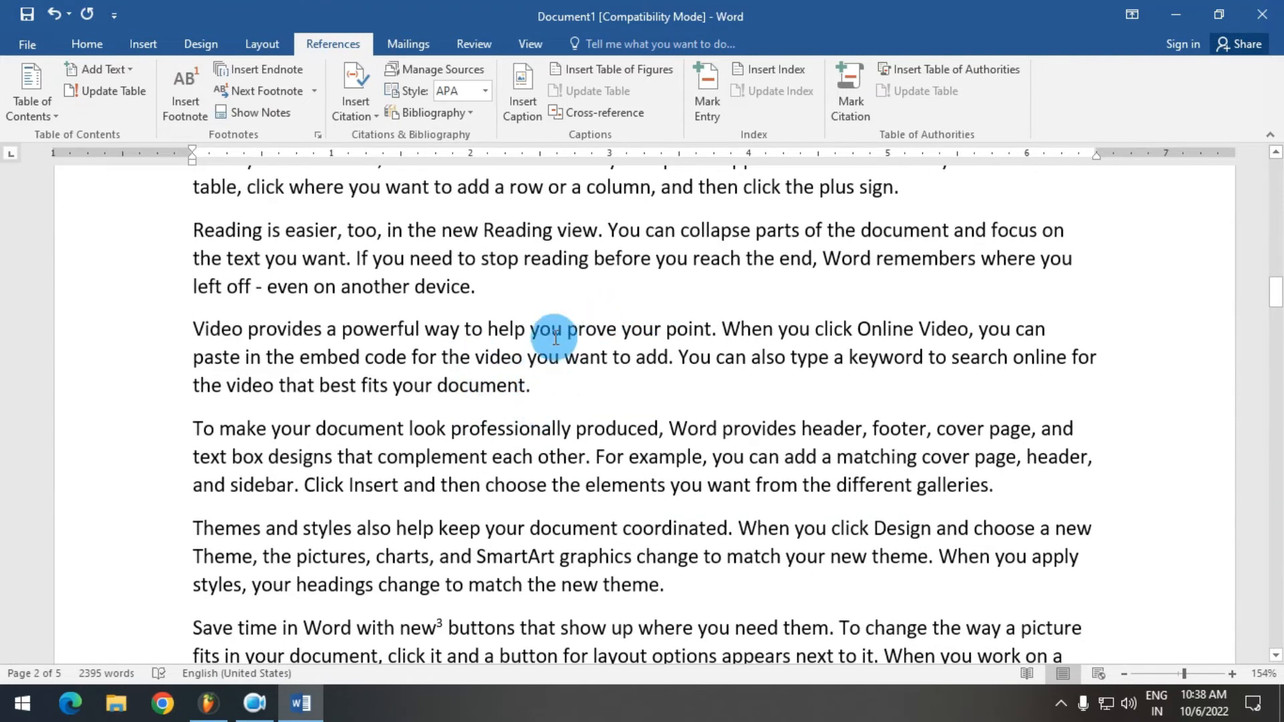
left_click(507, 289)
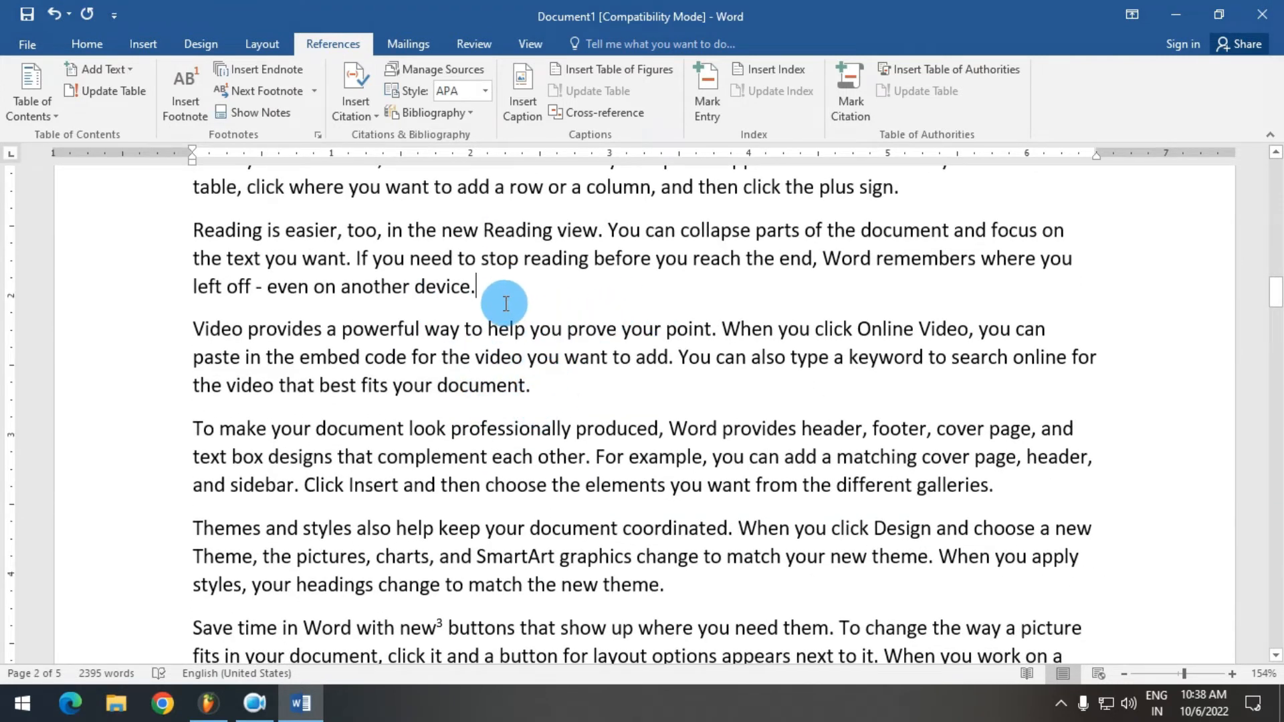
left_click(470, 289)
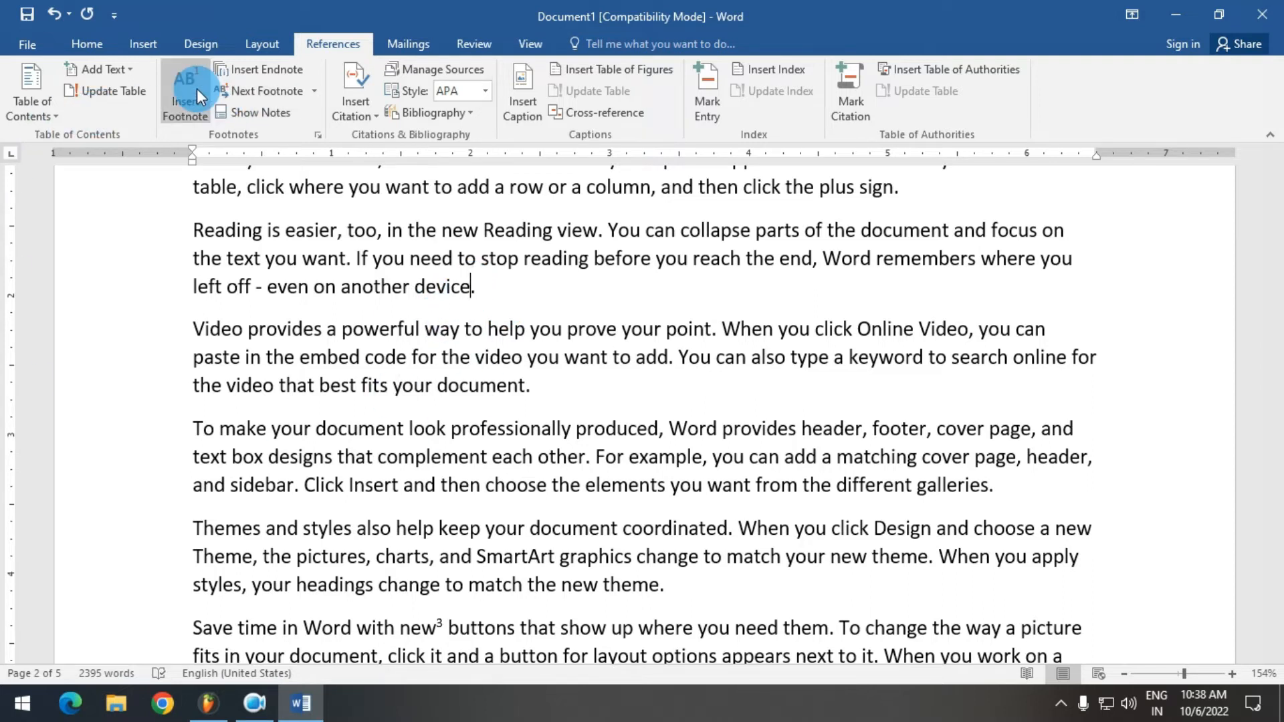
left_click(225, 74)
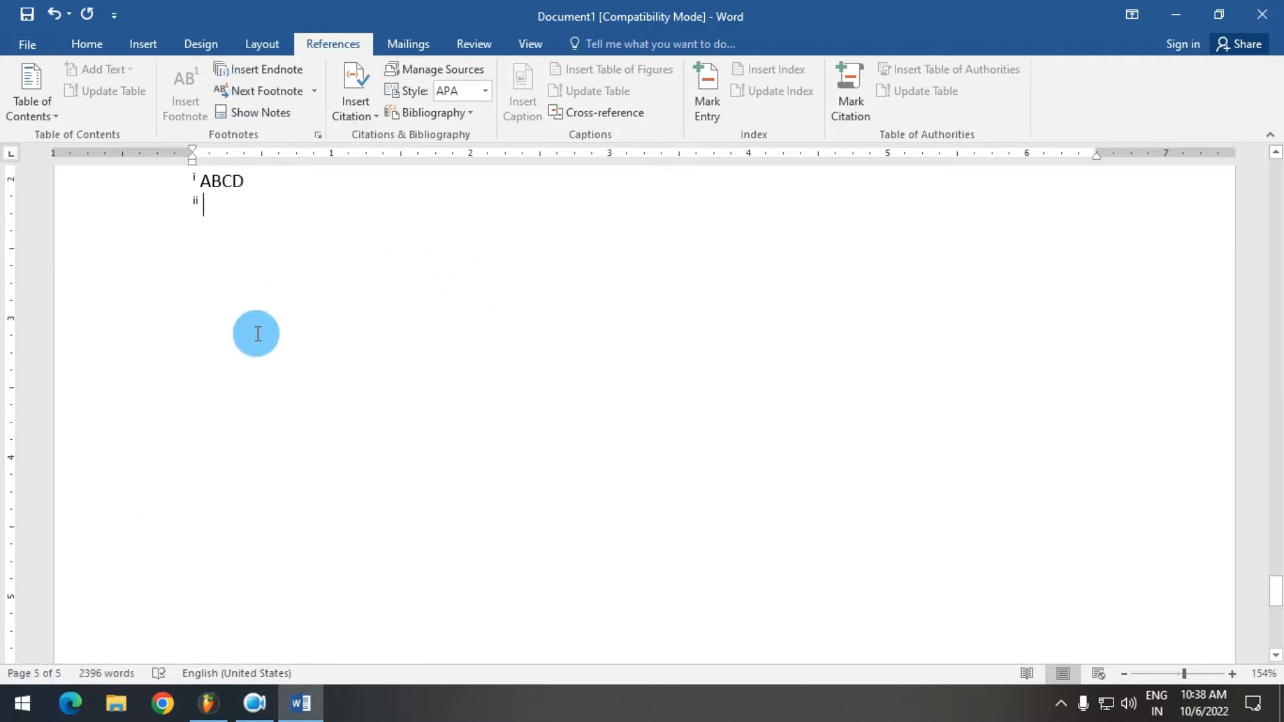
scroll(255, 219, "up", 1)
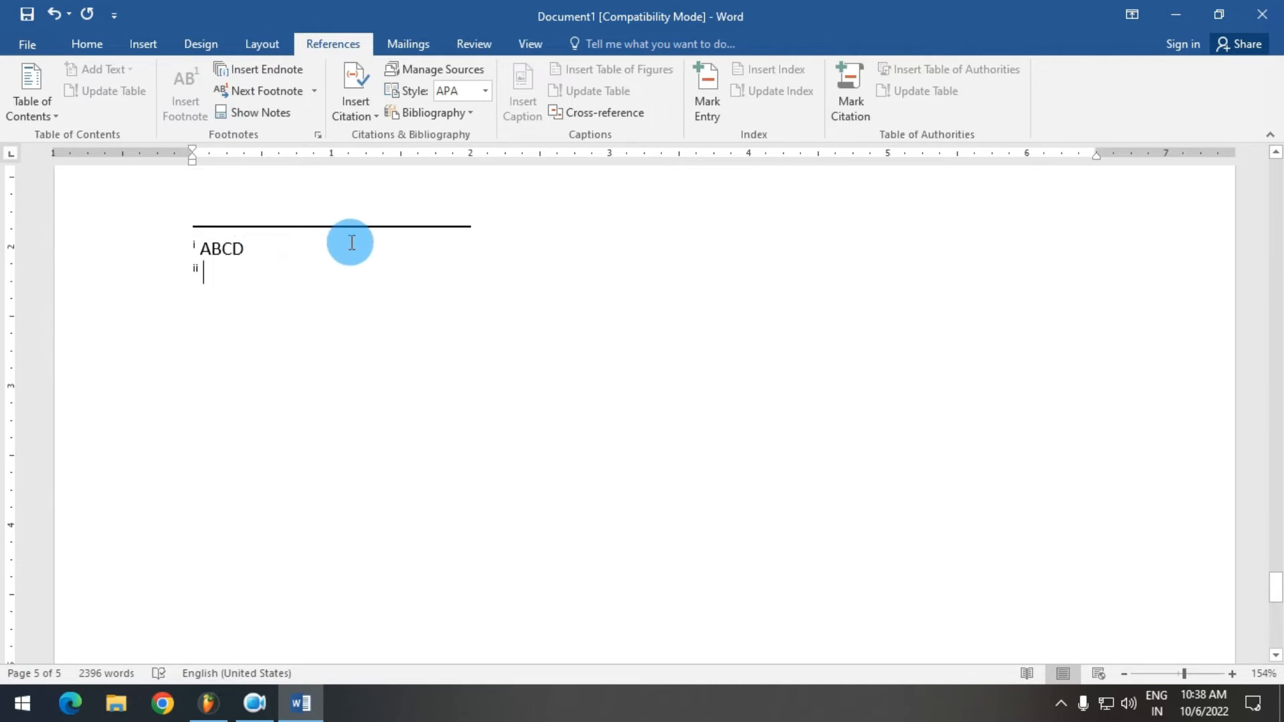
type("BC")
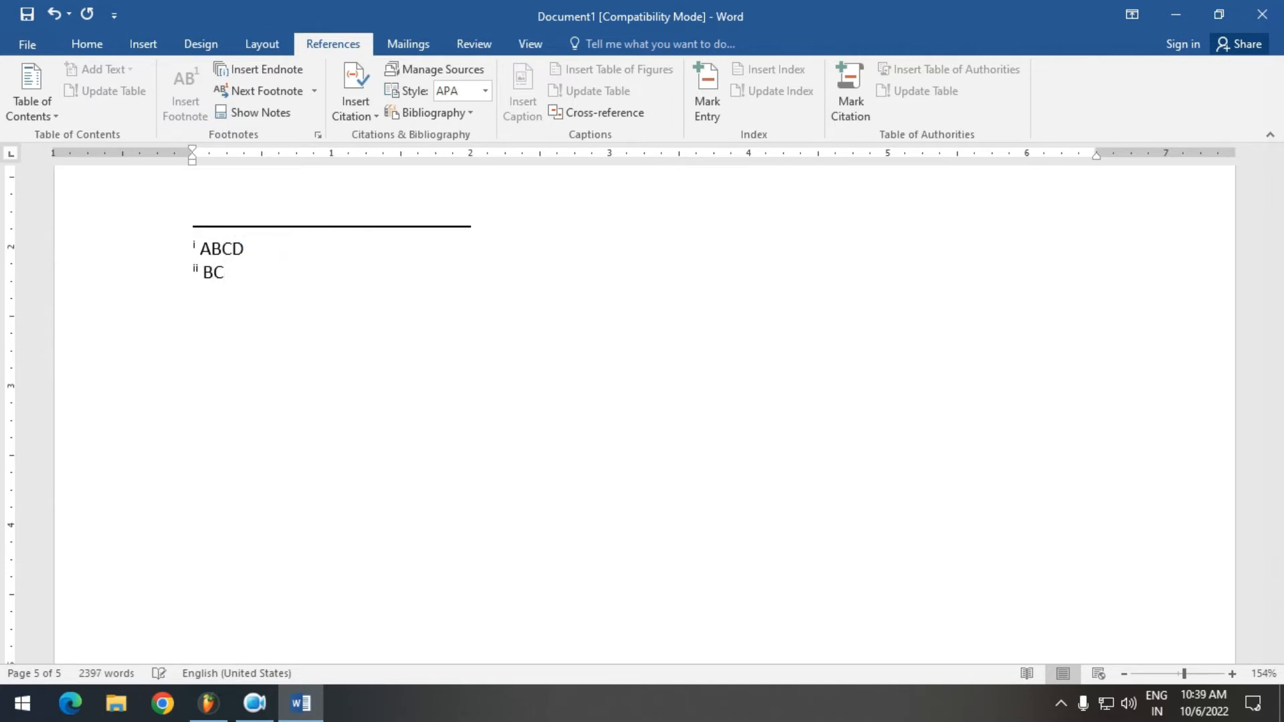
- Return to the document's start and jump through the first two footnote references with Next Footnote
key("ctrl+Home")
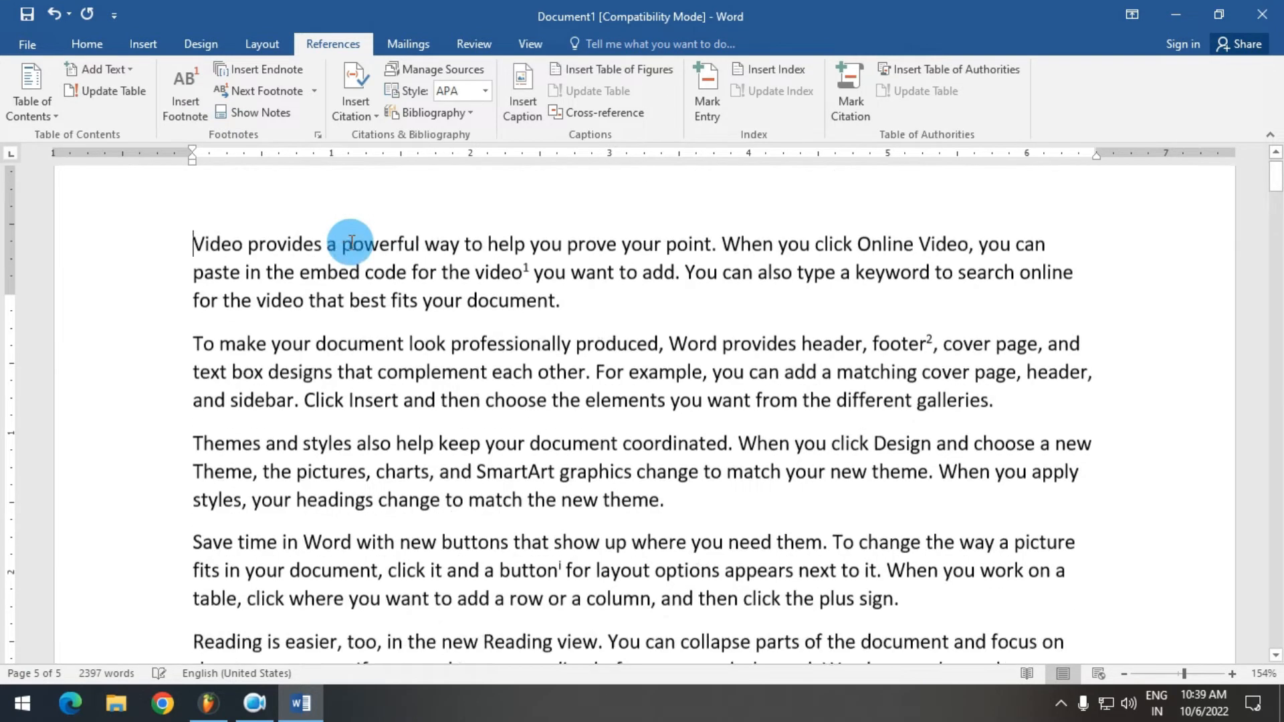
scroll(344, 252, "up", 1)
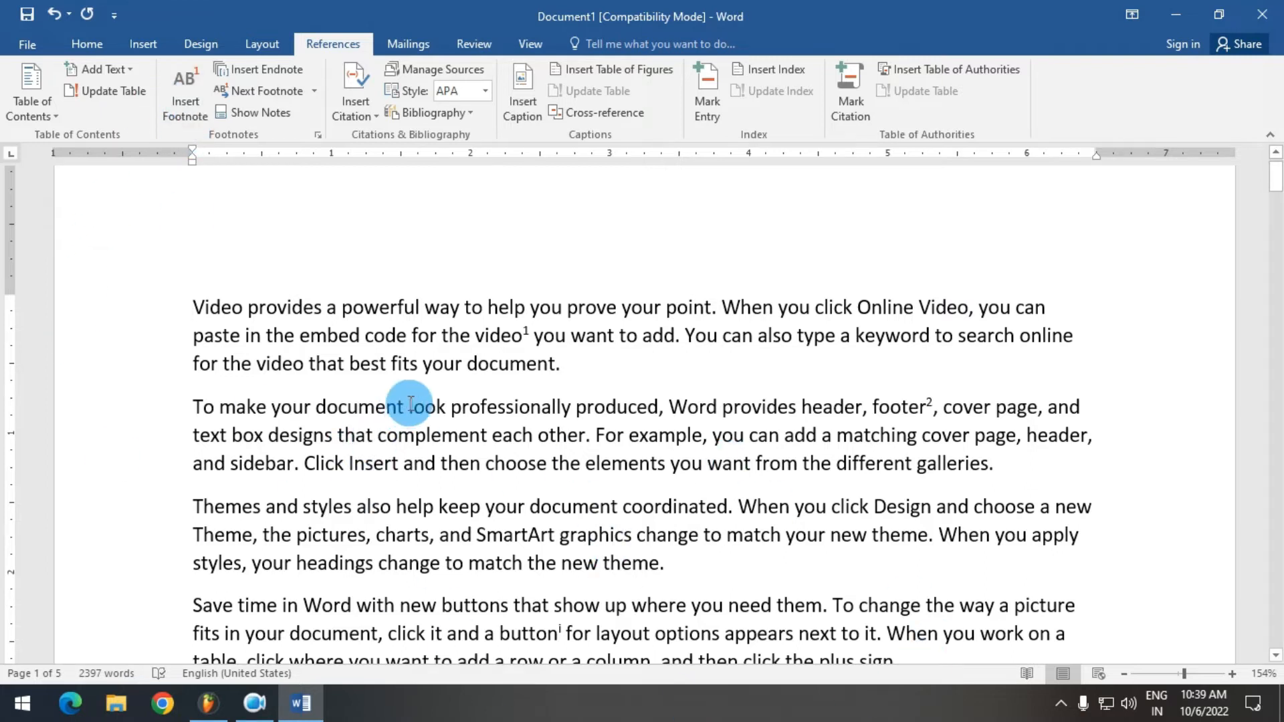
left_click(277, 91)
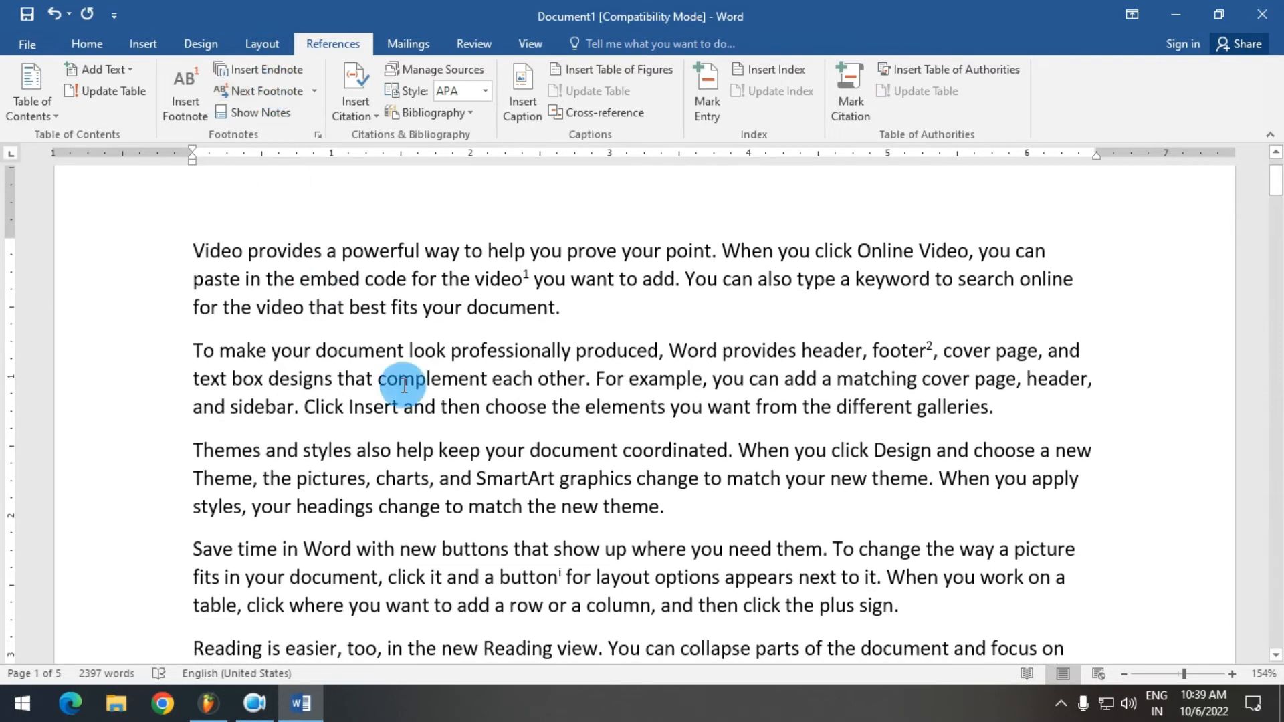
left_click(269, 95)
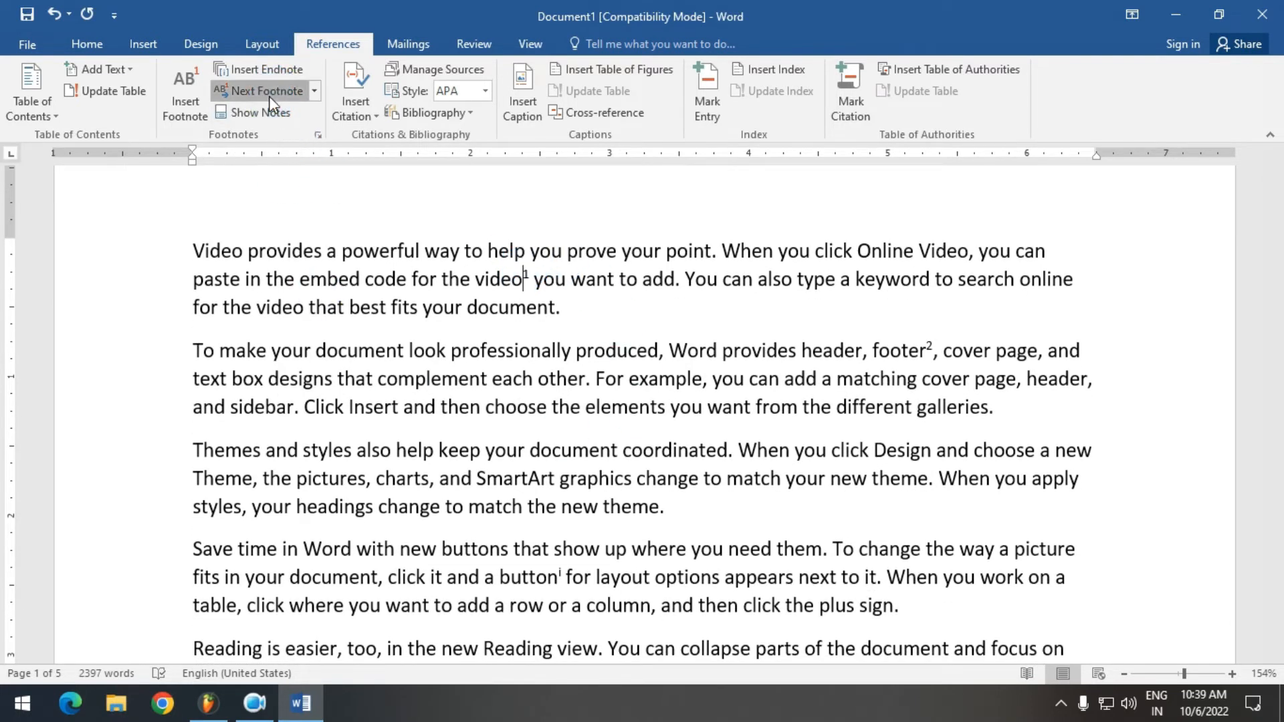
- Browse the endnote references using Next Endnote, Previous Endnote and Next Endnote again
left_click(314, 91)
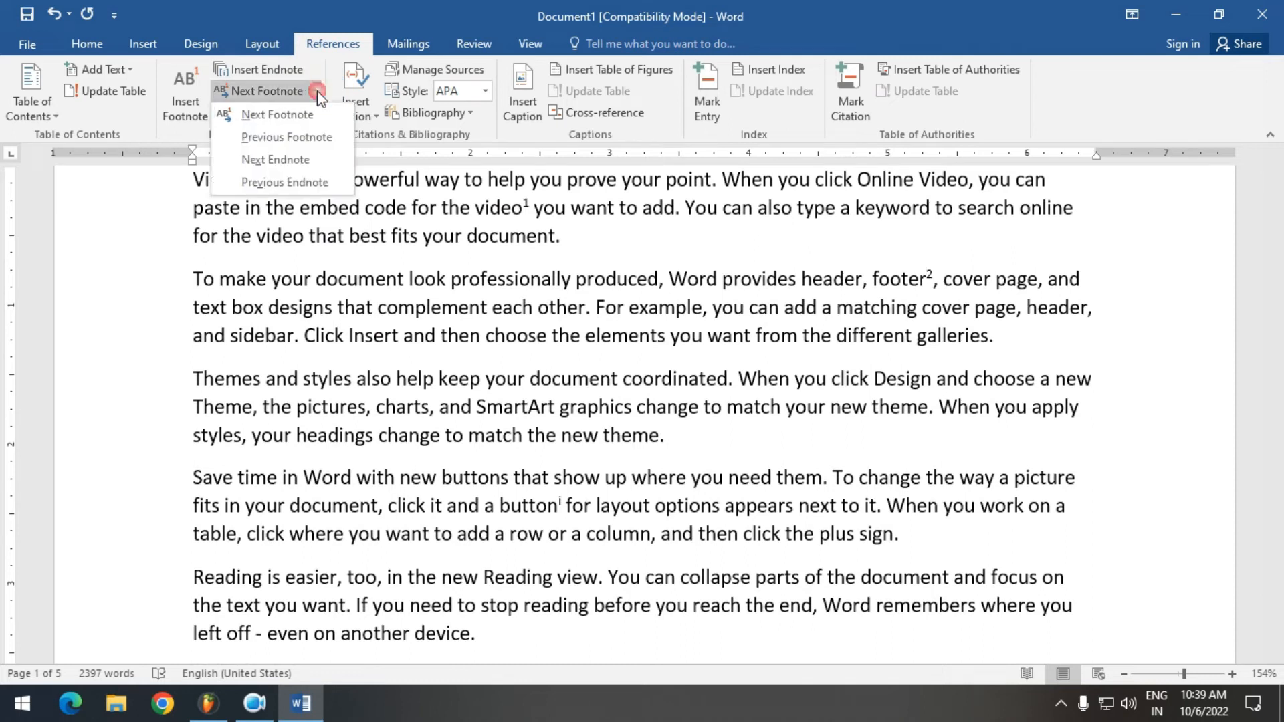
left_click(299, 159)
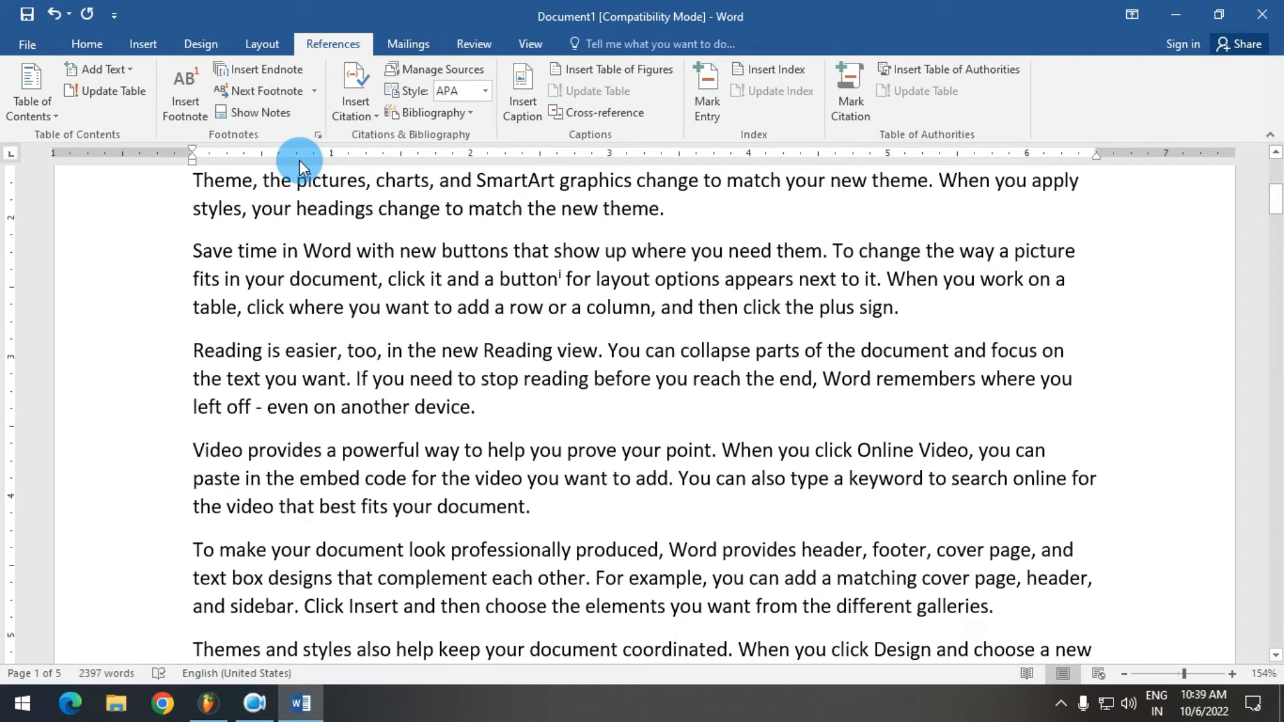
left_click(314, 90)
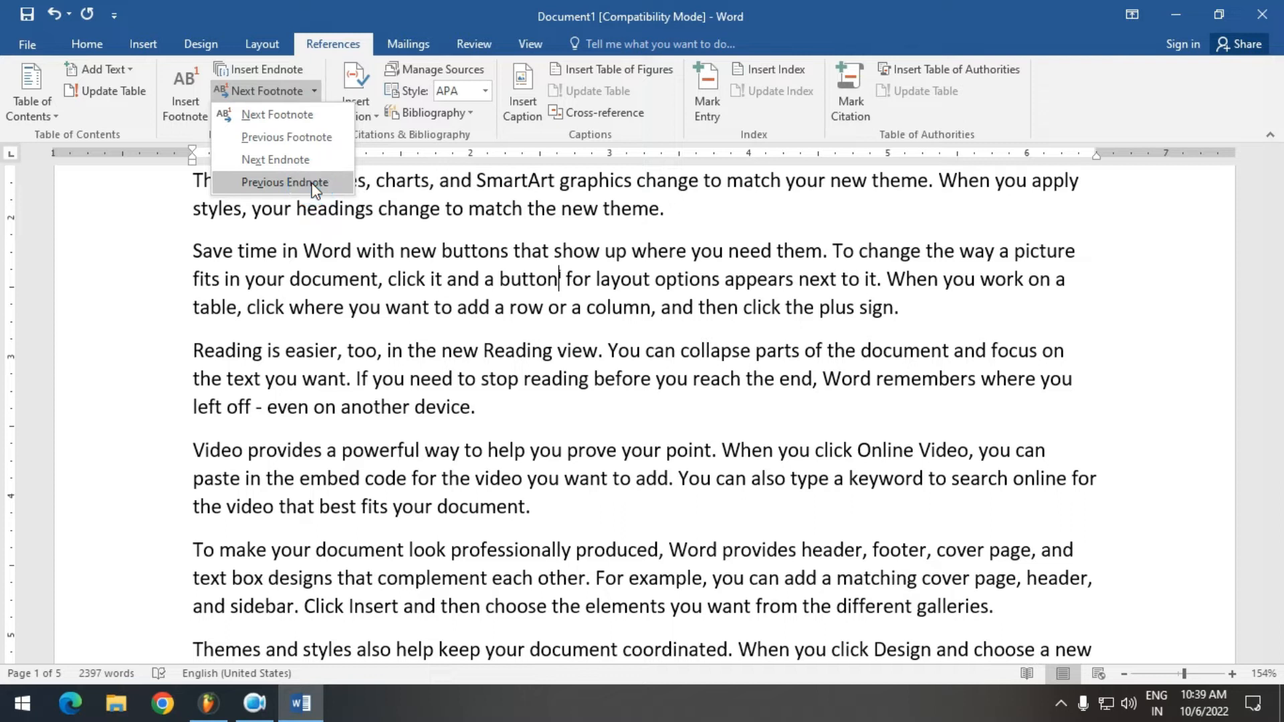
left_click(312, 183)
left_click(313, 91)
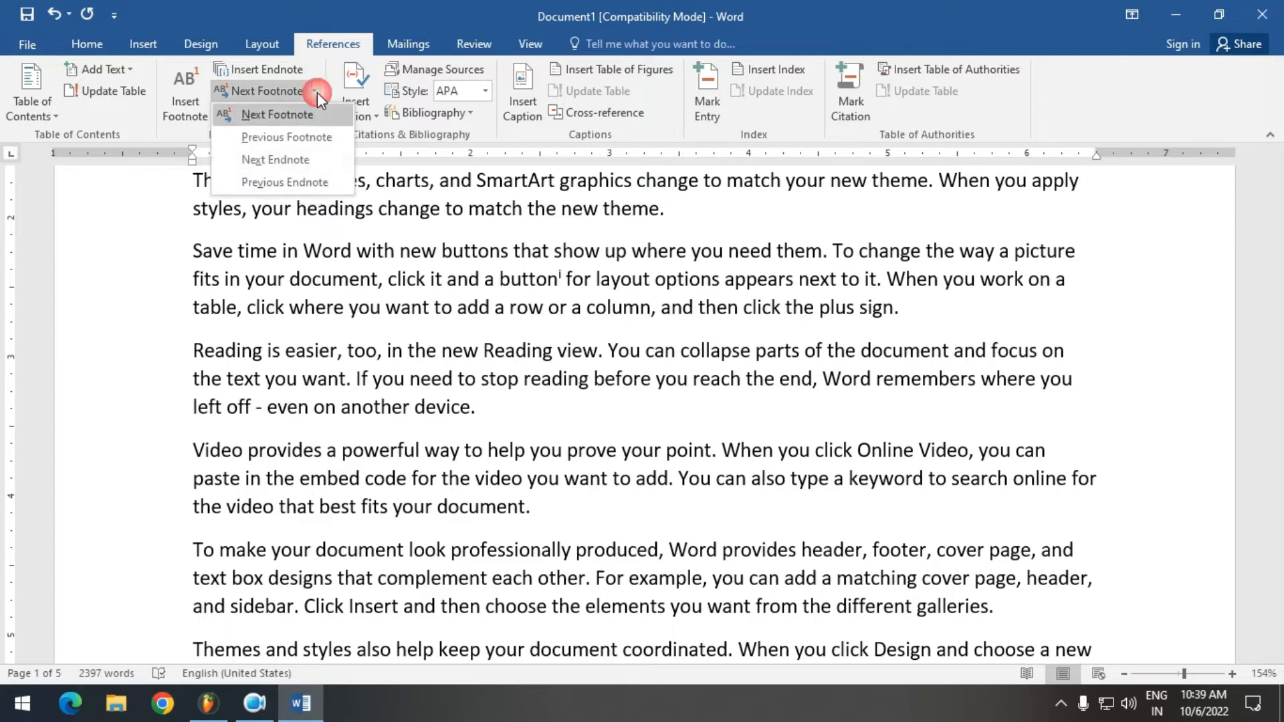
left_click(318, 159)
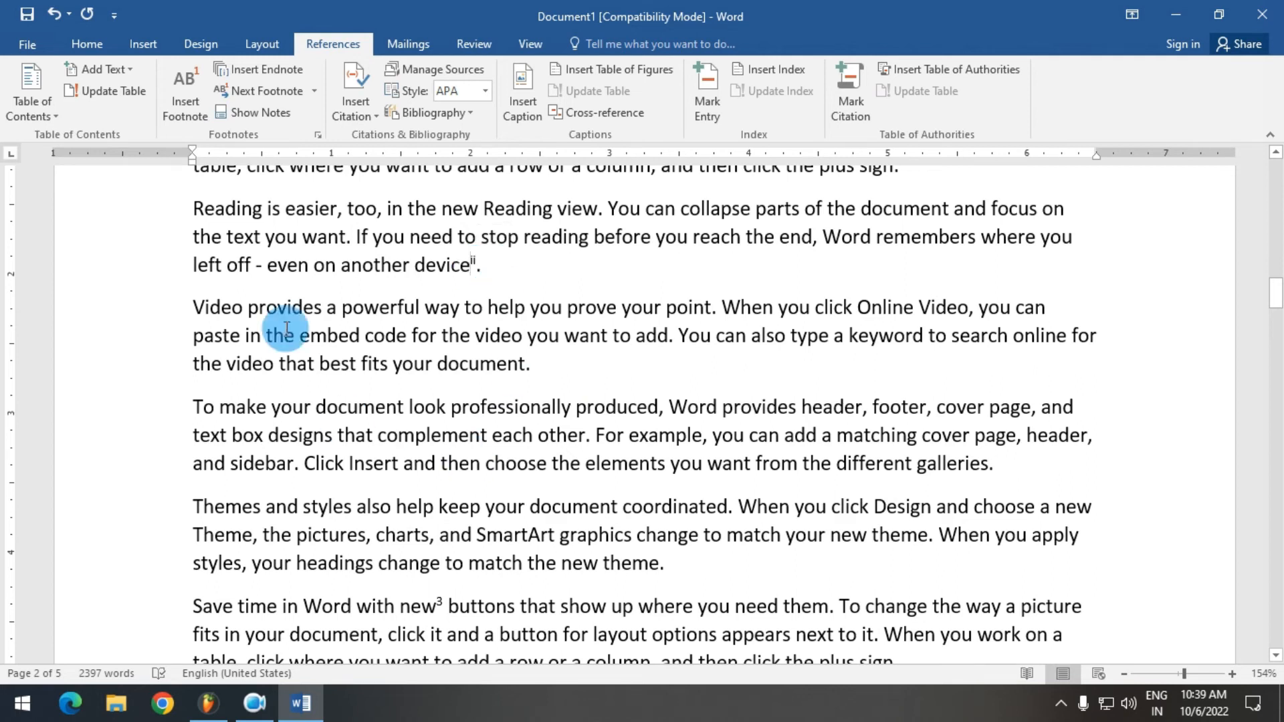
- Show the footnote area from page 2, and show it again from the "Themes and styles" paragraph on page 3
left_click(274, 114)
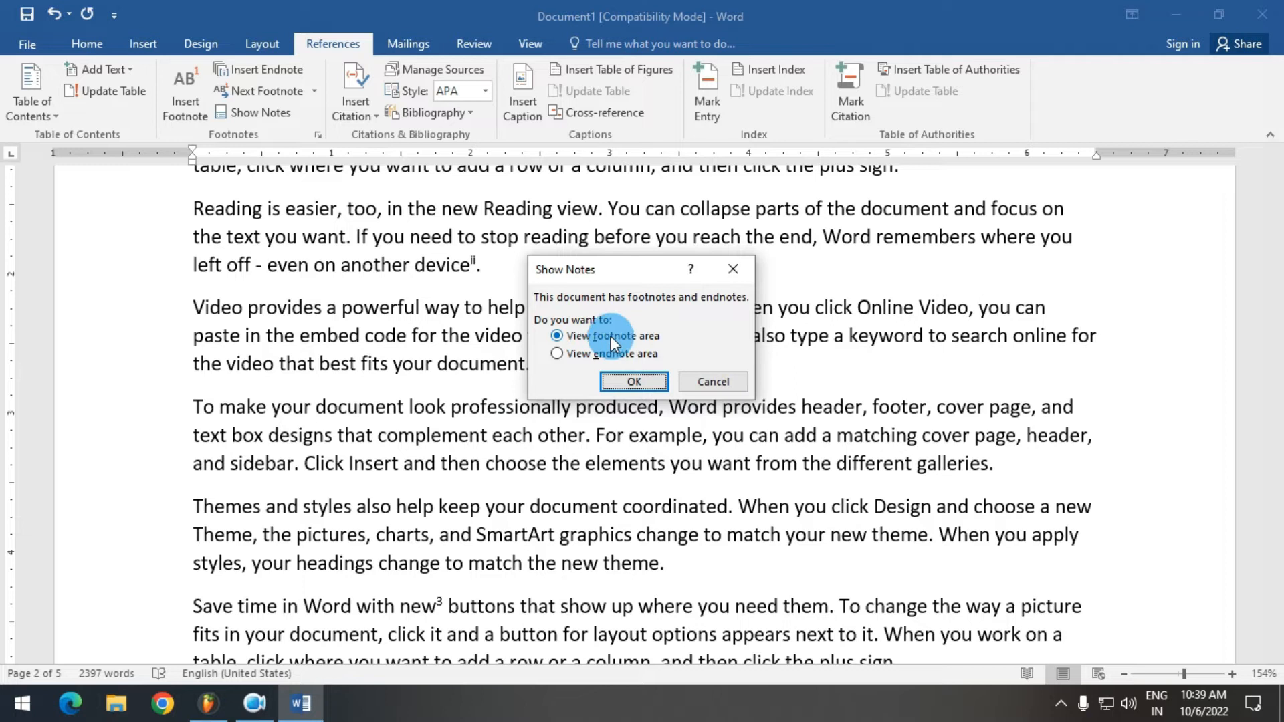
left_click(637, 384)
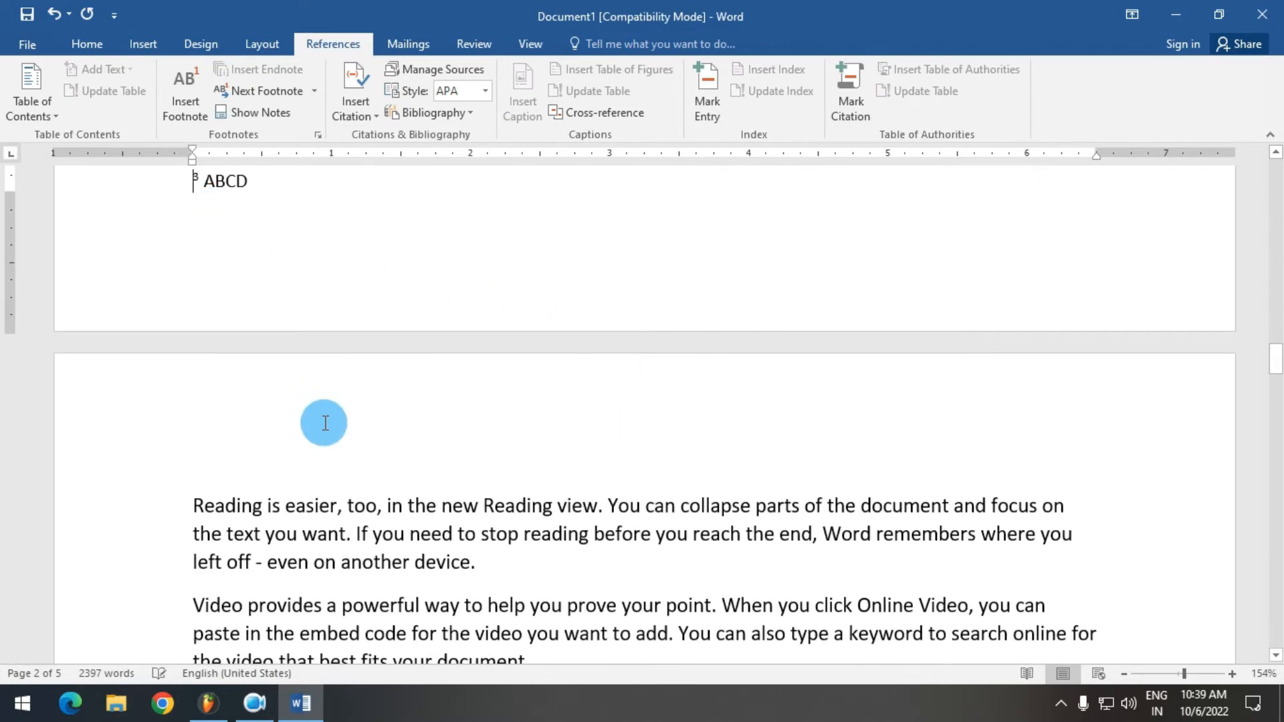
scroll(334, 422, "down", 5)
left_click(376, 399)
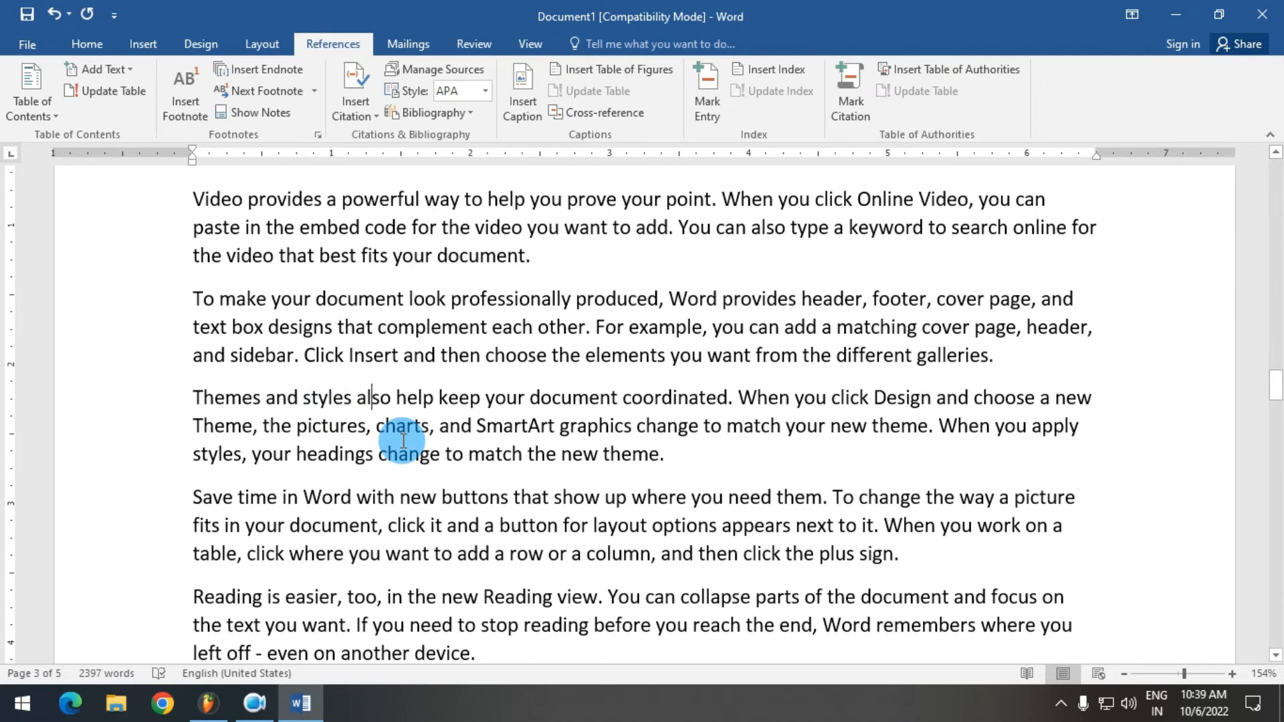
left_click(270, 115)
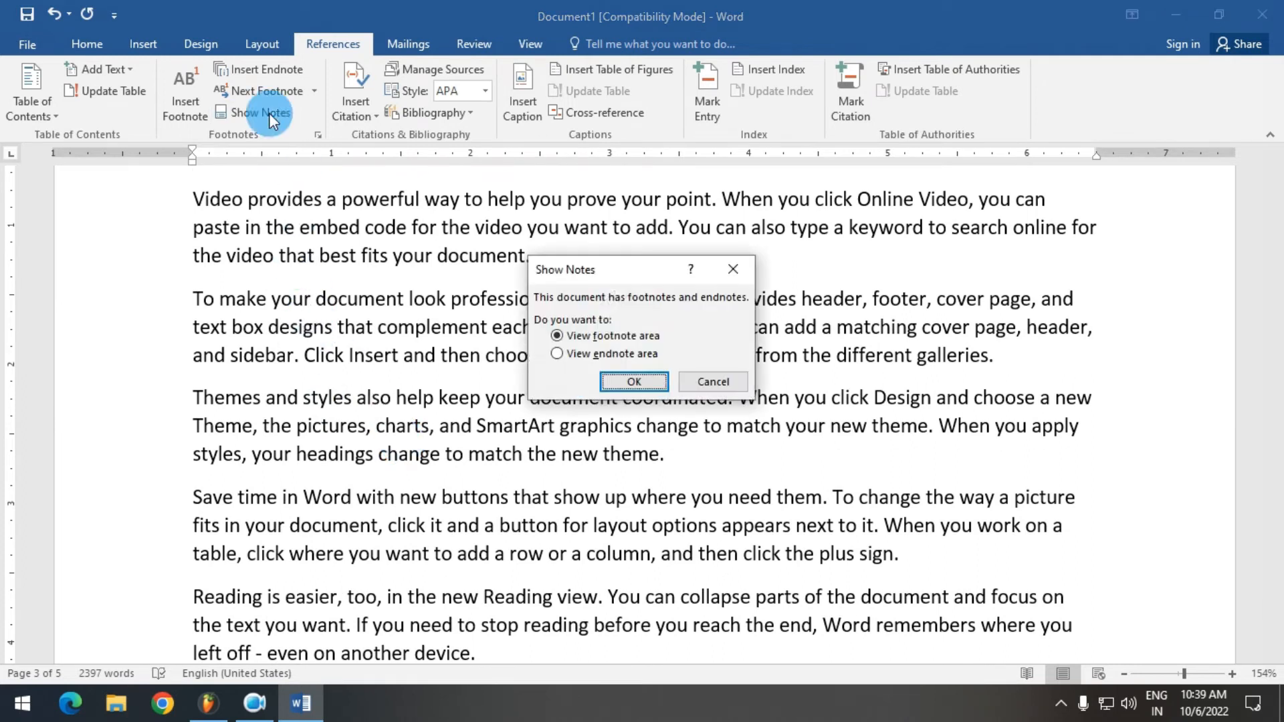
left_click(635, 382)
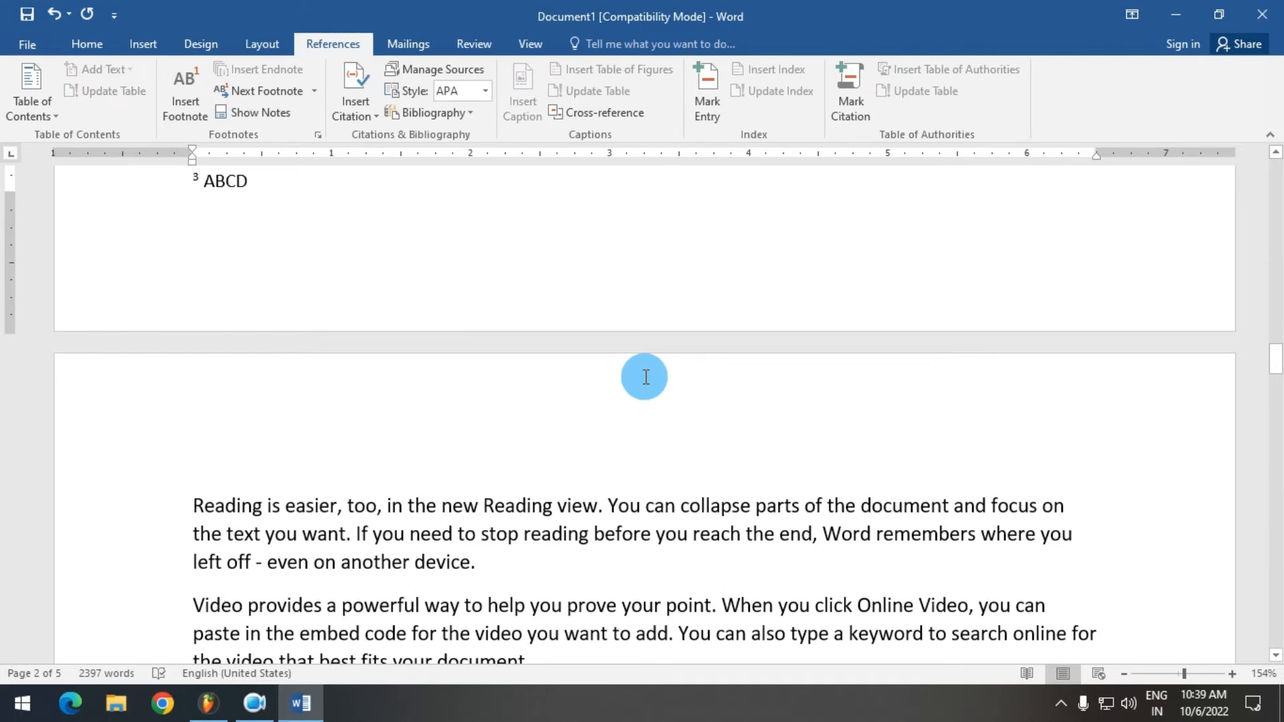
scroll(646, 377, "down", 6)
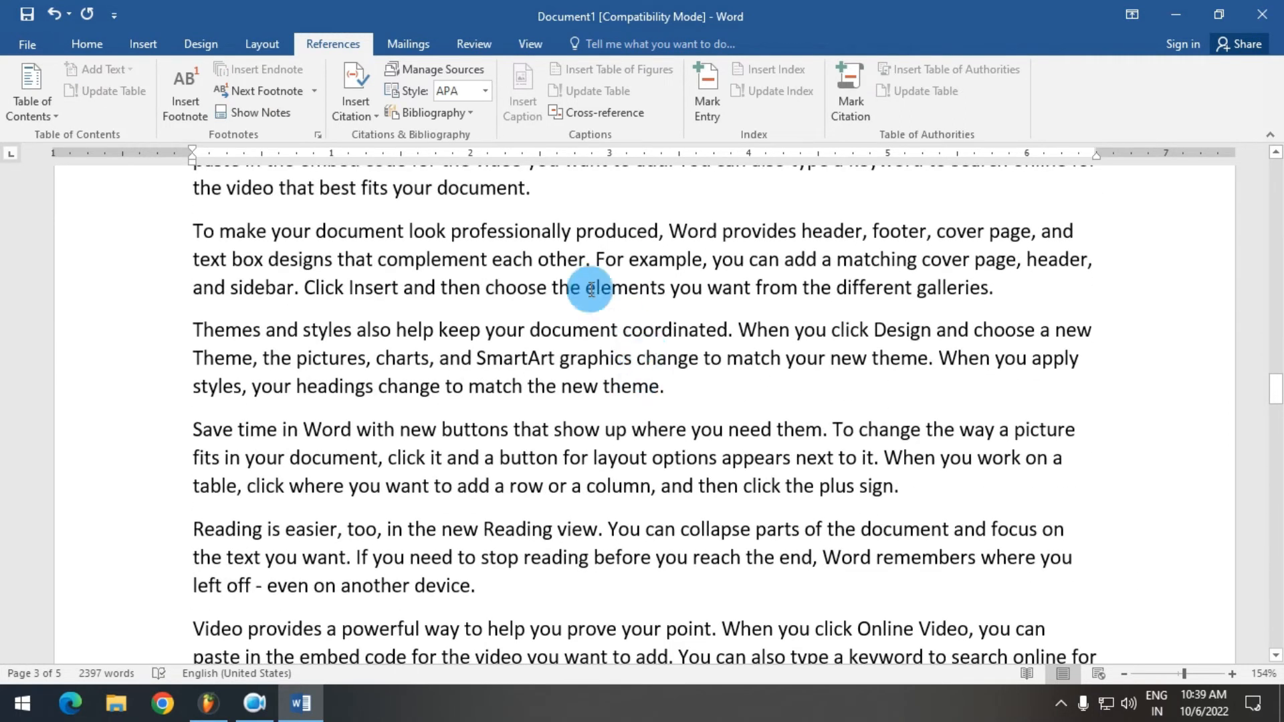
- Show the document's endnote area using Show Notes from page 3
left_click(284, 112)
left_click(275, 115)
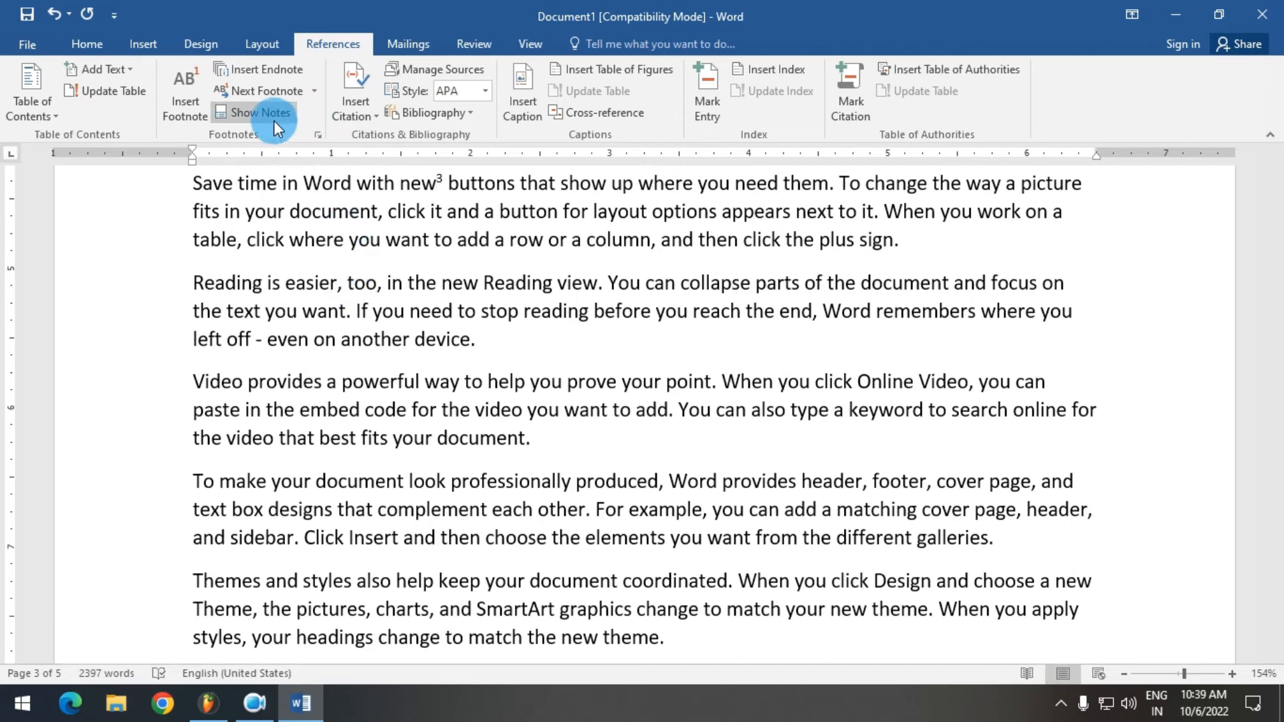
left_click(271, 117)
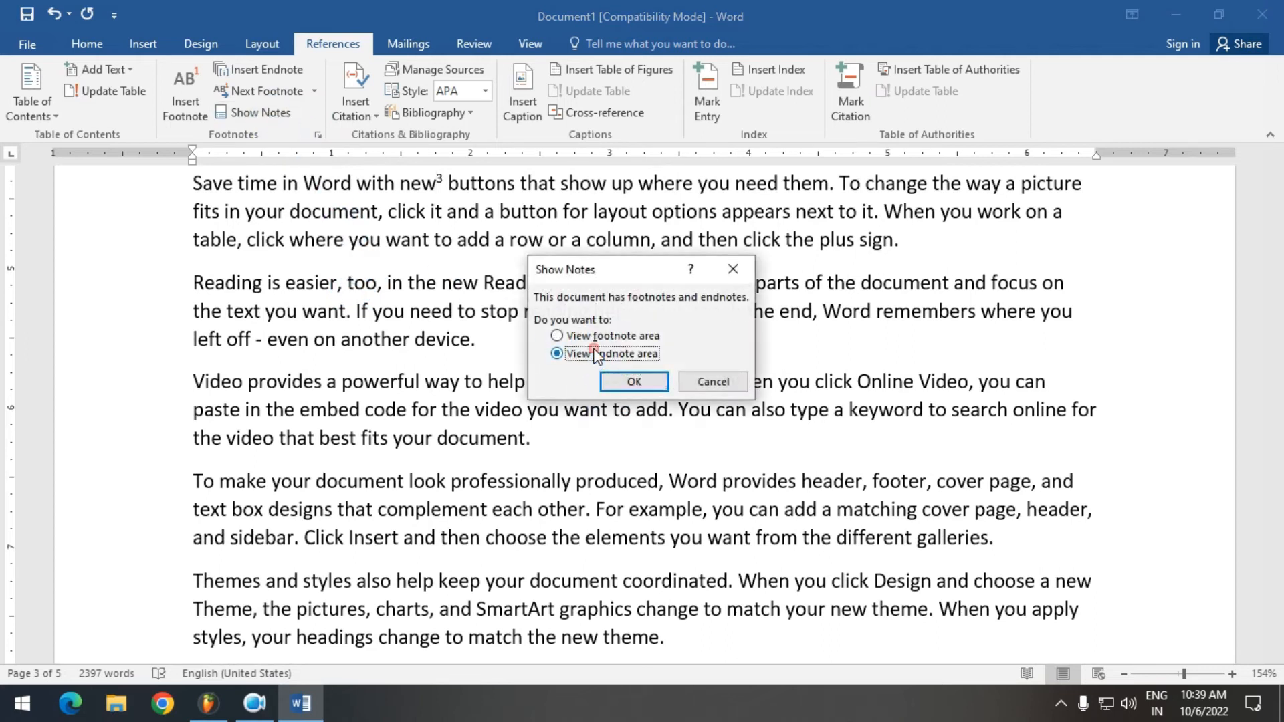
left_click(637, 383)
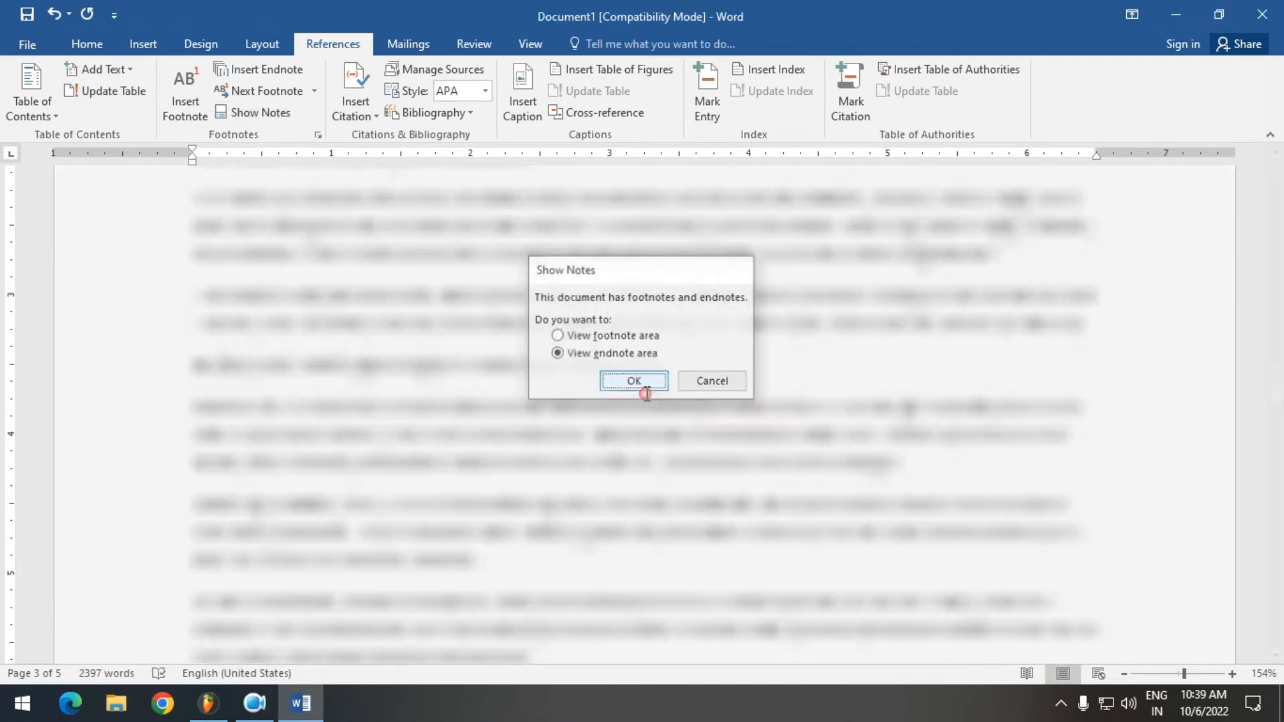
scroll(637, 386, "up", 1)
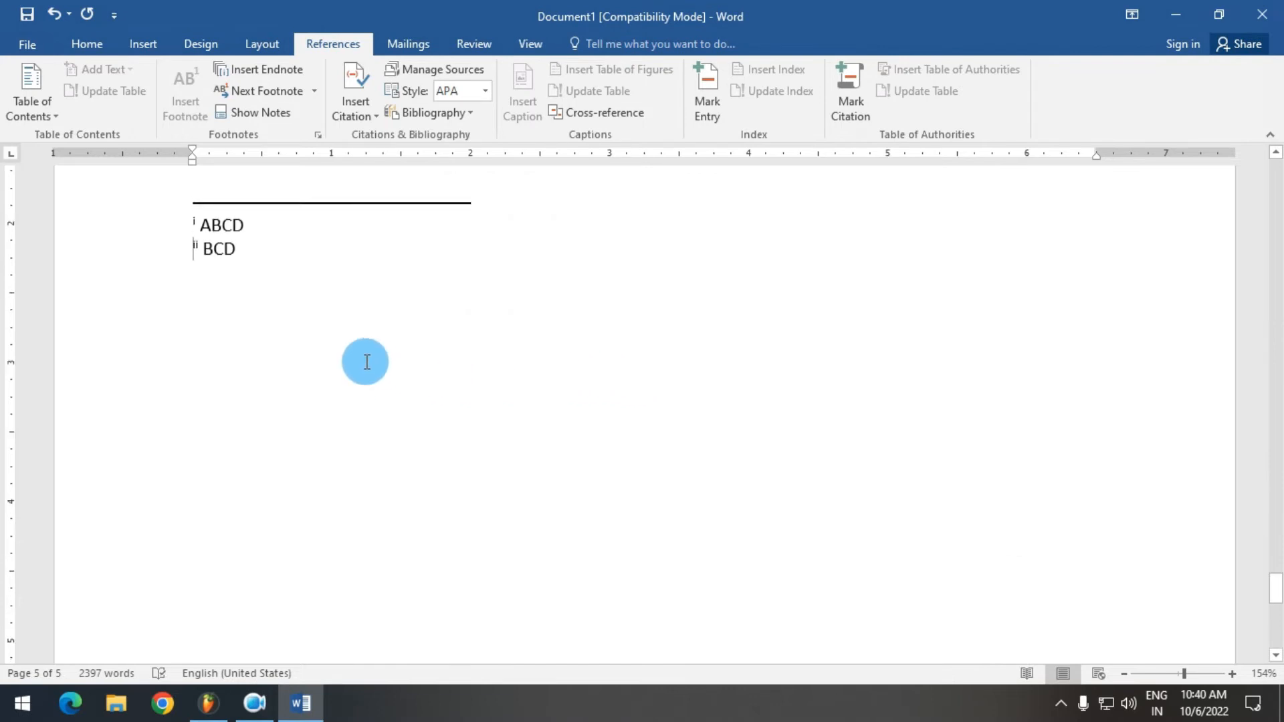
- Delete the footnote reference after "video" in the document's first paragraph, and show the footnote area
key("ctrl+Home")
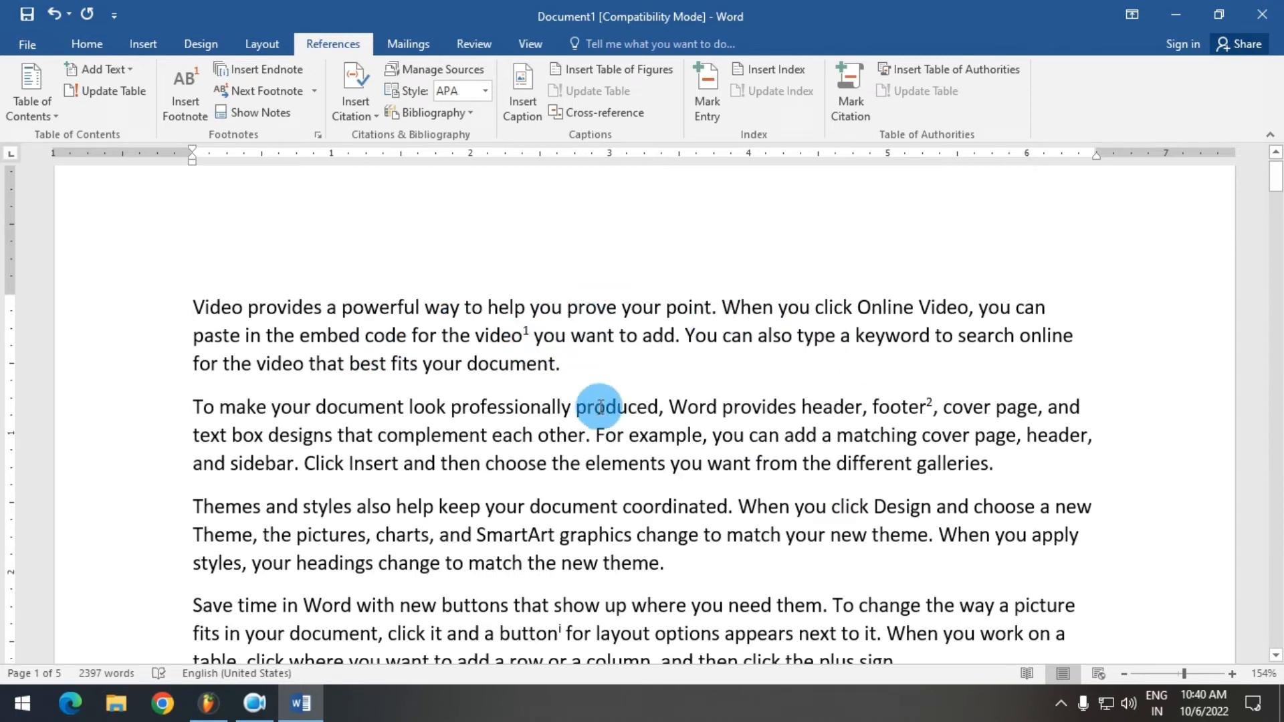
key("BackSpace")
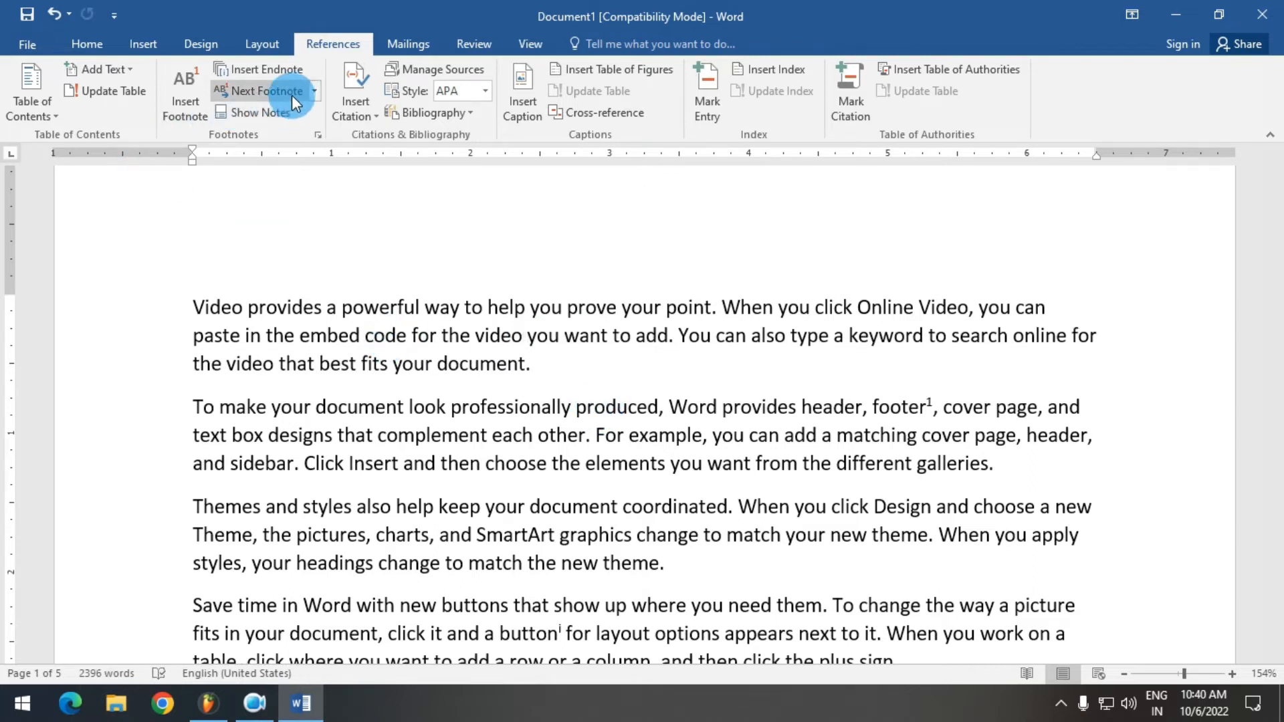
left_click(263, 111)
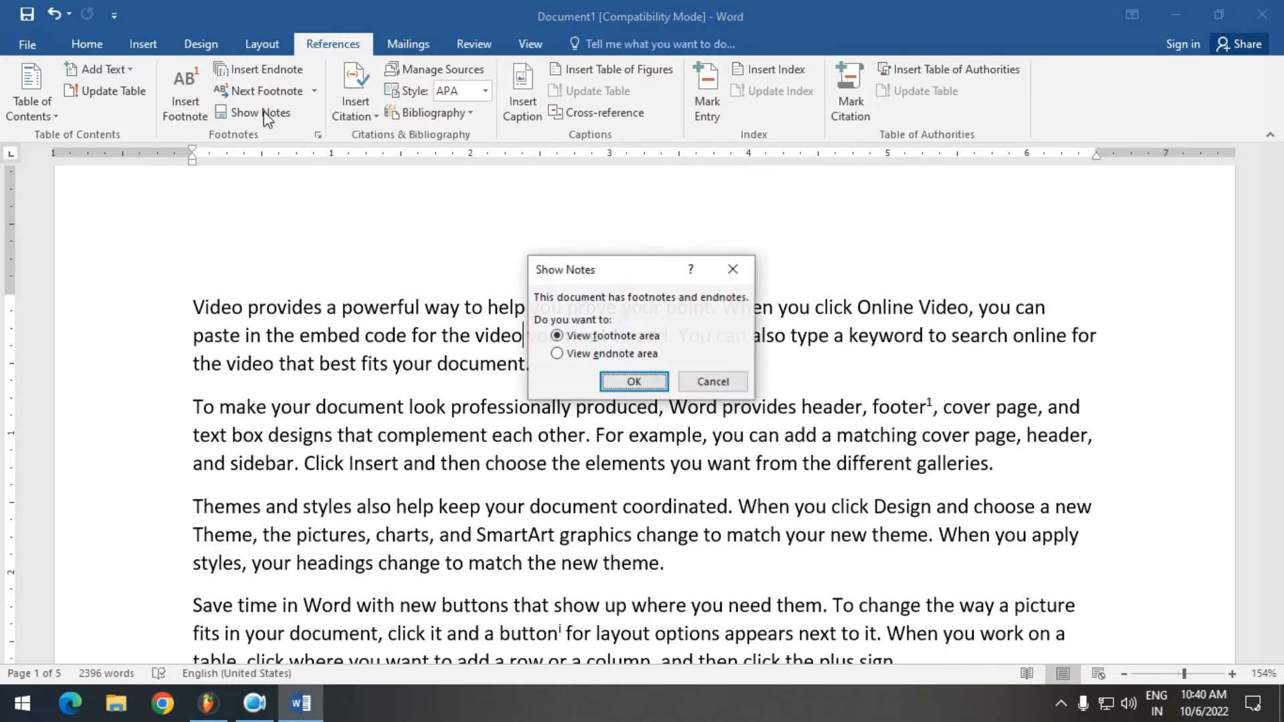
left_click(639, 388)
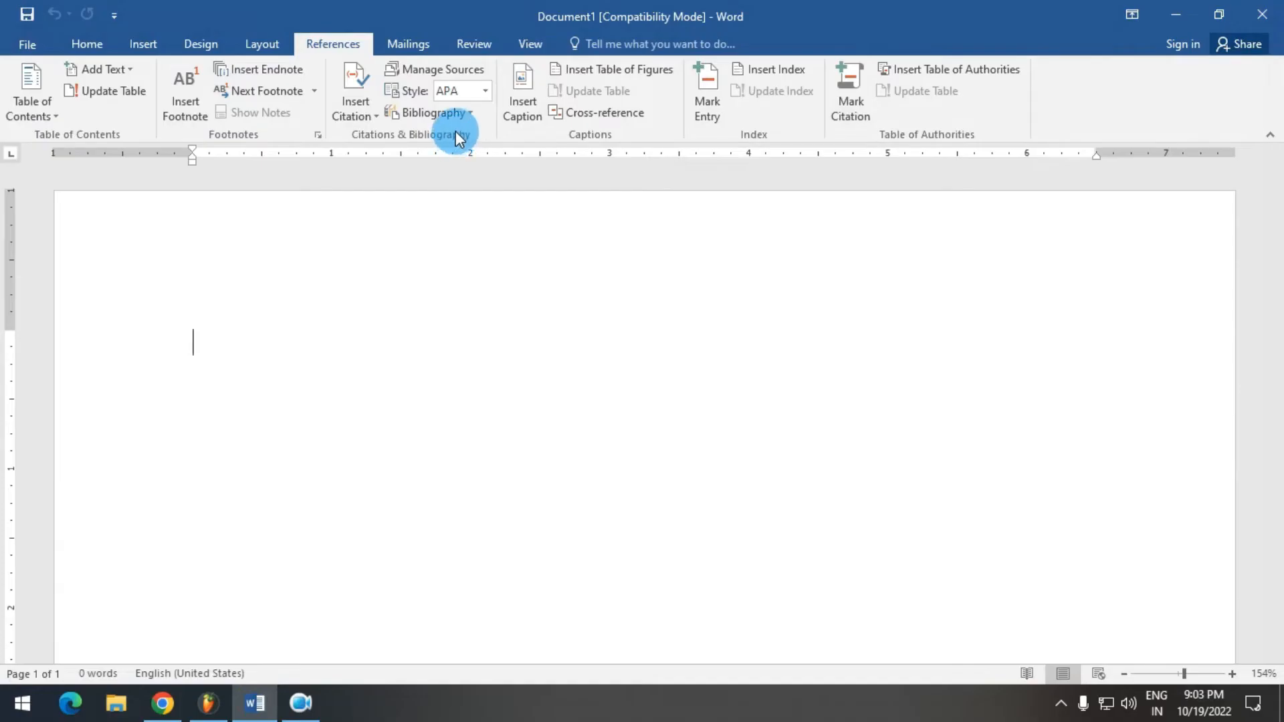
- Start a new source for a citation in the blank document, browse the source types and choose Book
left_click(350, 116)
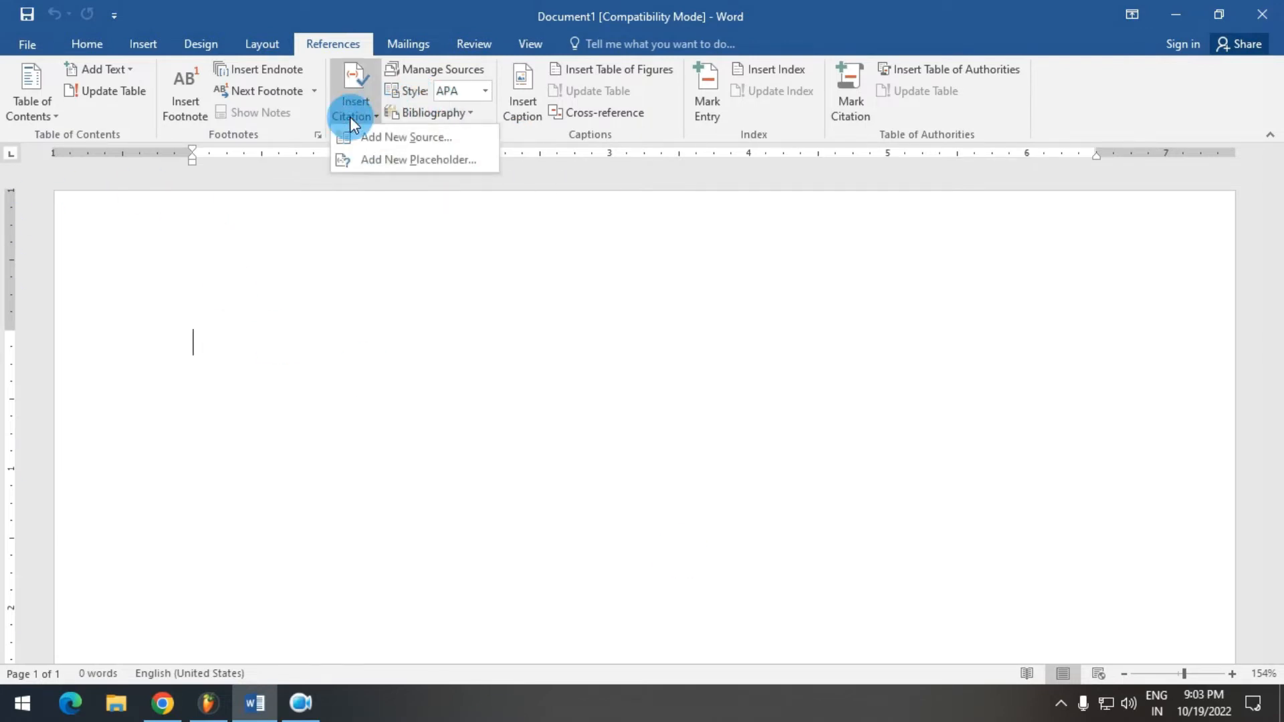
left_click(457, 140)
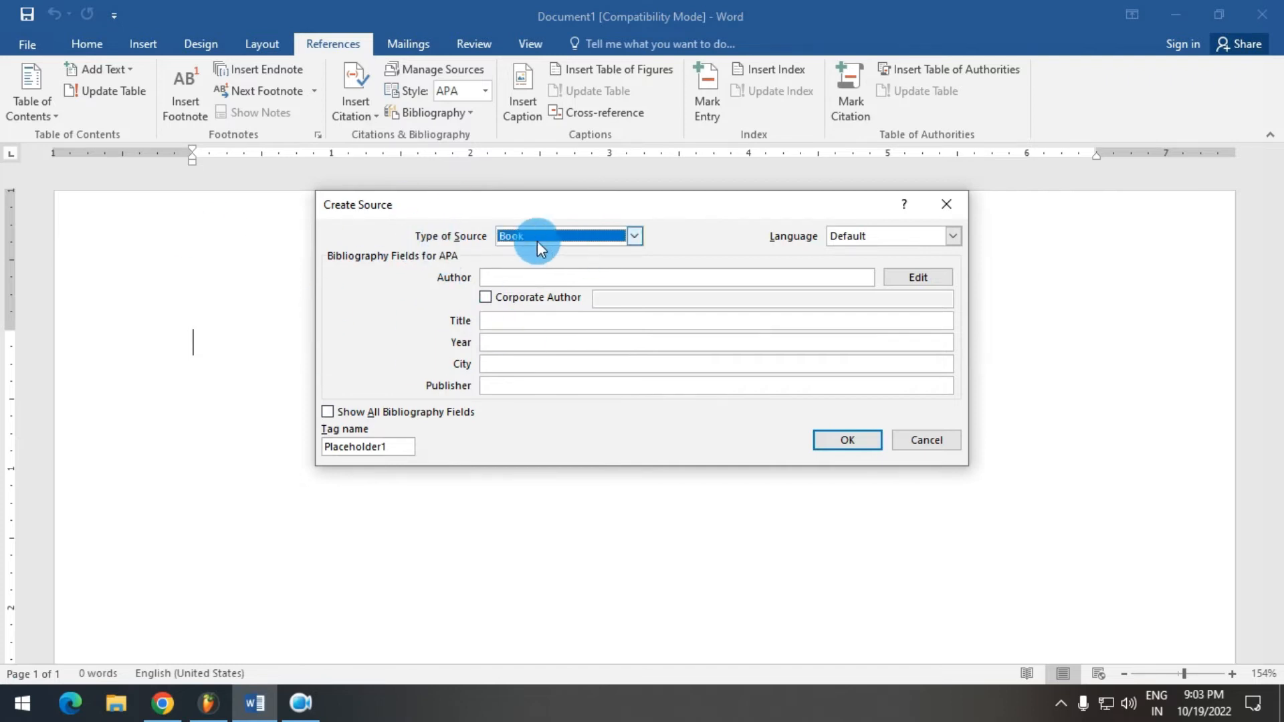
left_click(633, 237)
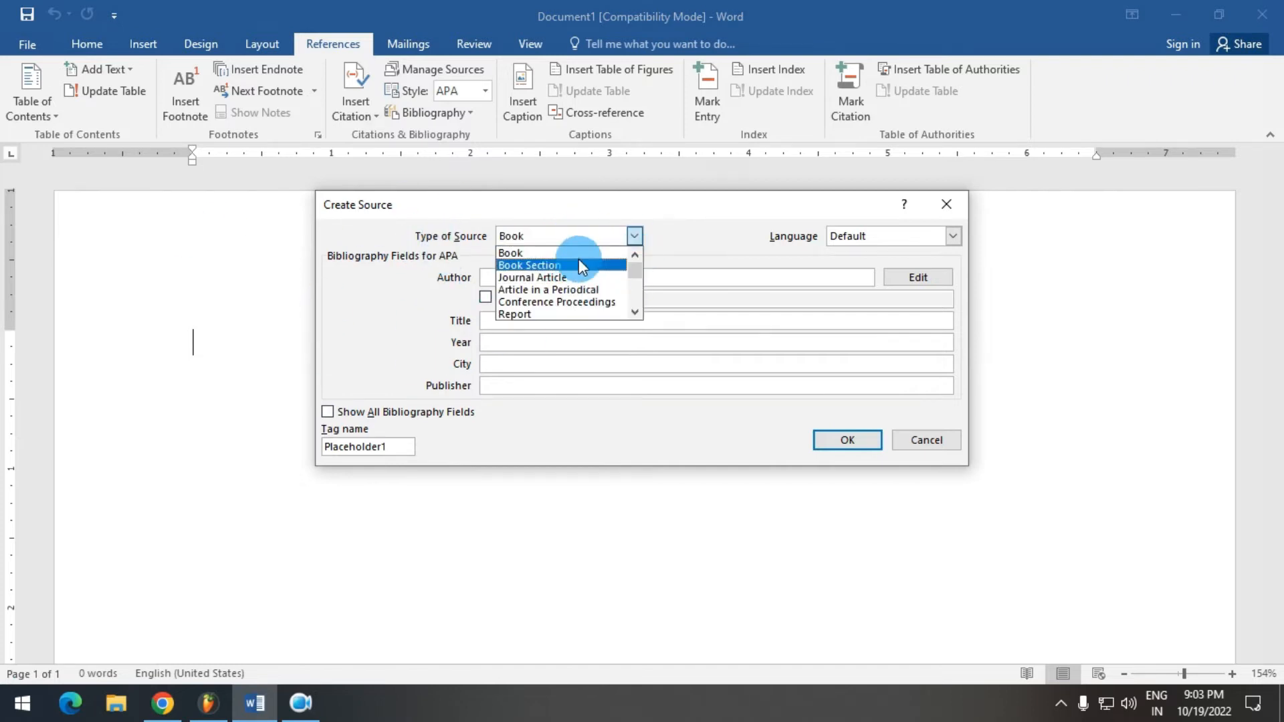
scroll(582, 305, "down", 2)
scroll(581, 298, "up", 2)
left_click(561, 253)
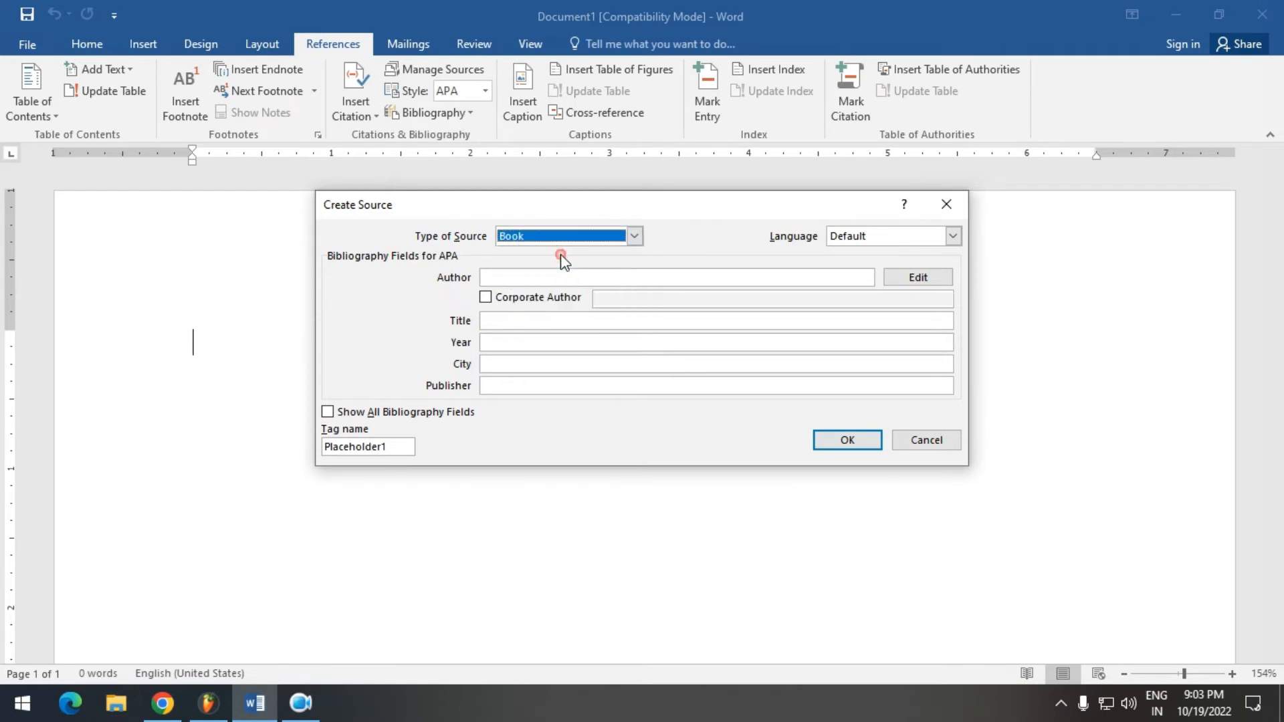
- Fill in the source with author "HR EDU WORLD", title "THE COMPUTER", year 2022, city "DELHI" and publisher "HR EDU WORLD"
left_click(546, 277)
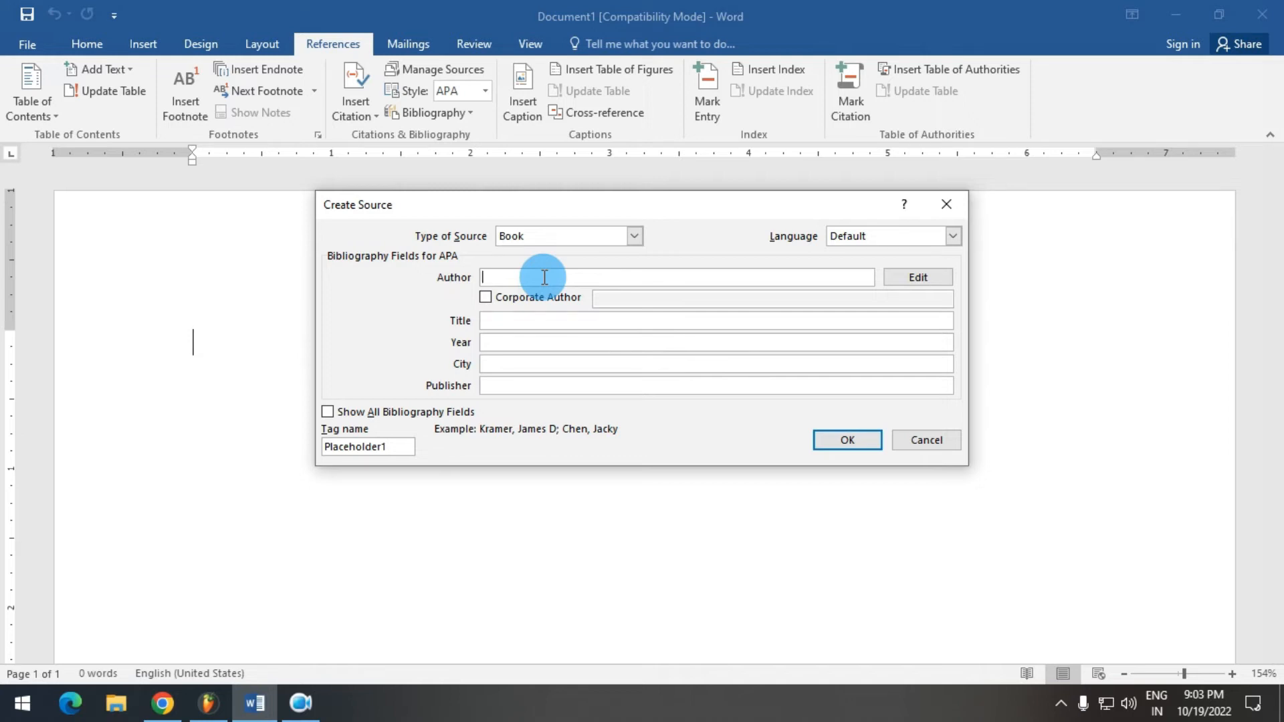
type("HR EDU WORLD")
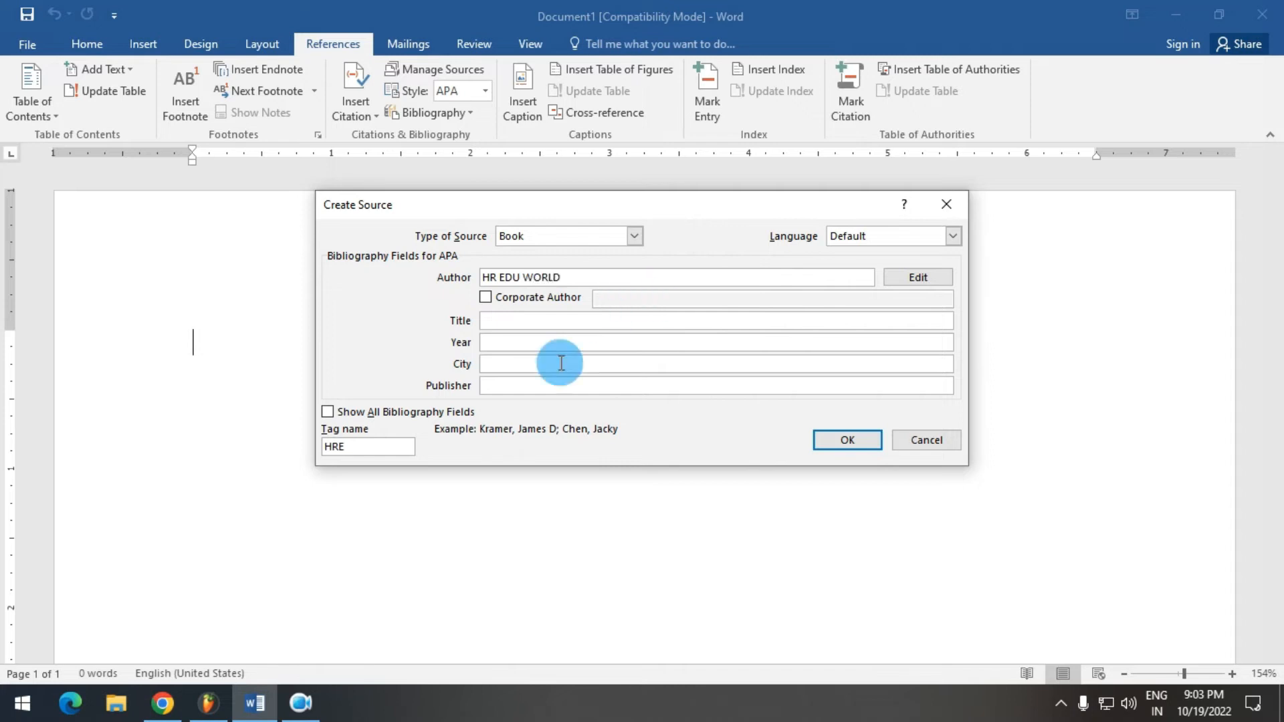
left_click(568, 321)
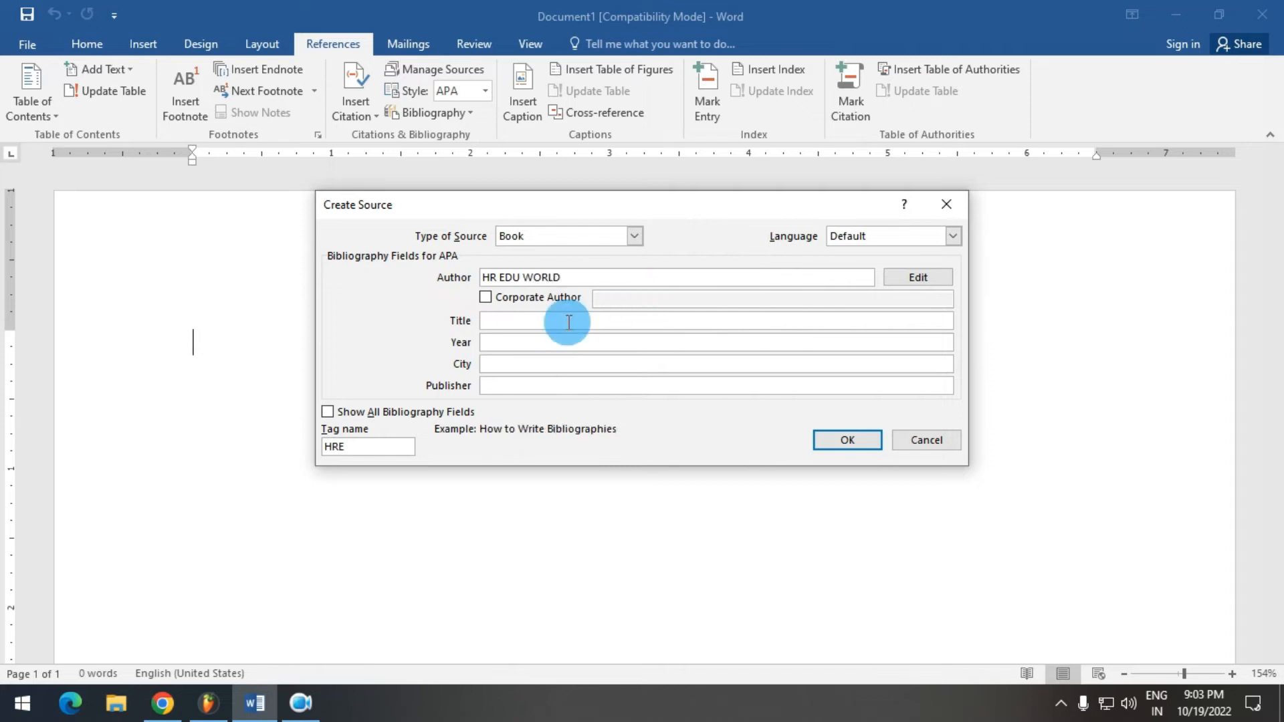
type("THE COMPUTER")
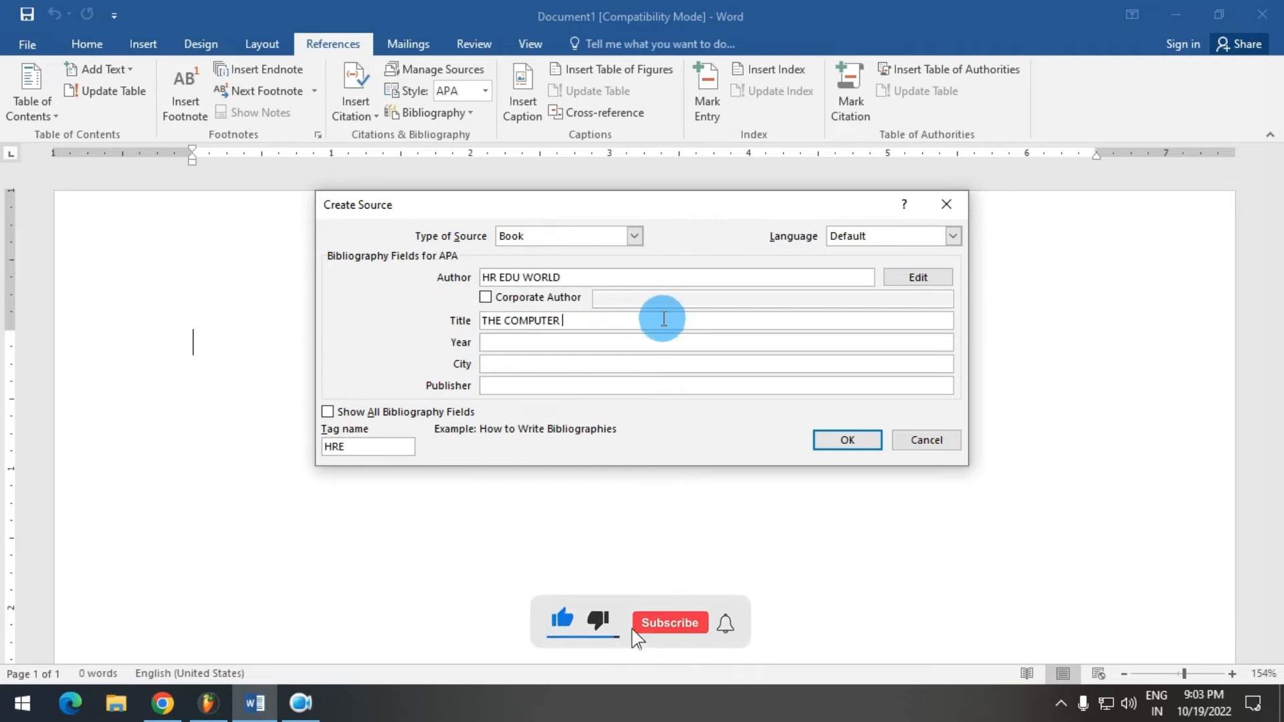
left_click(571, 341)
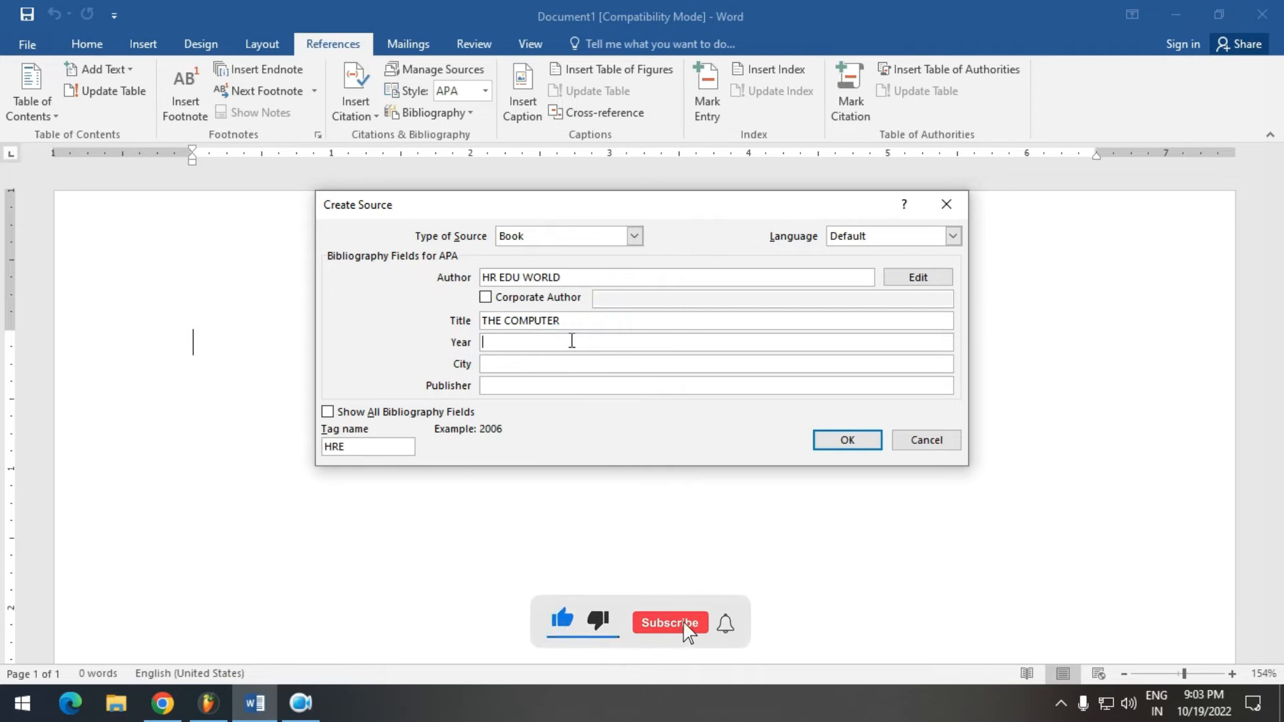
type("2022")
left_click(539, 364)
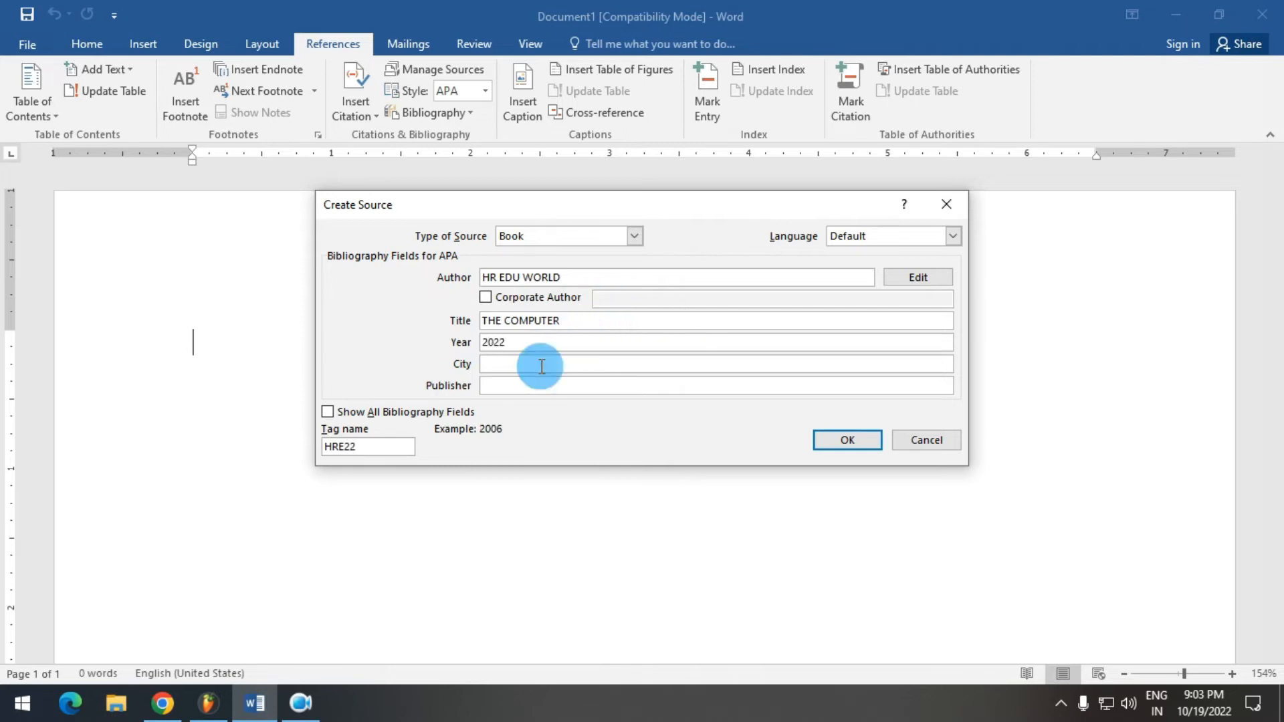
type("DELHI")
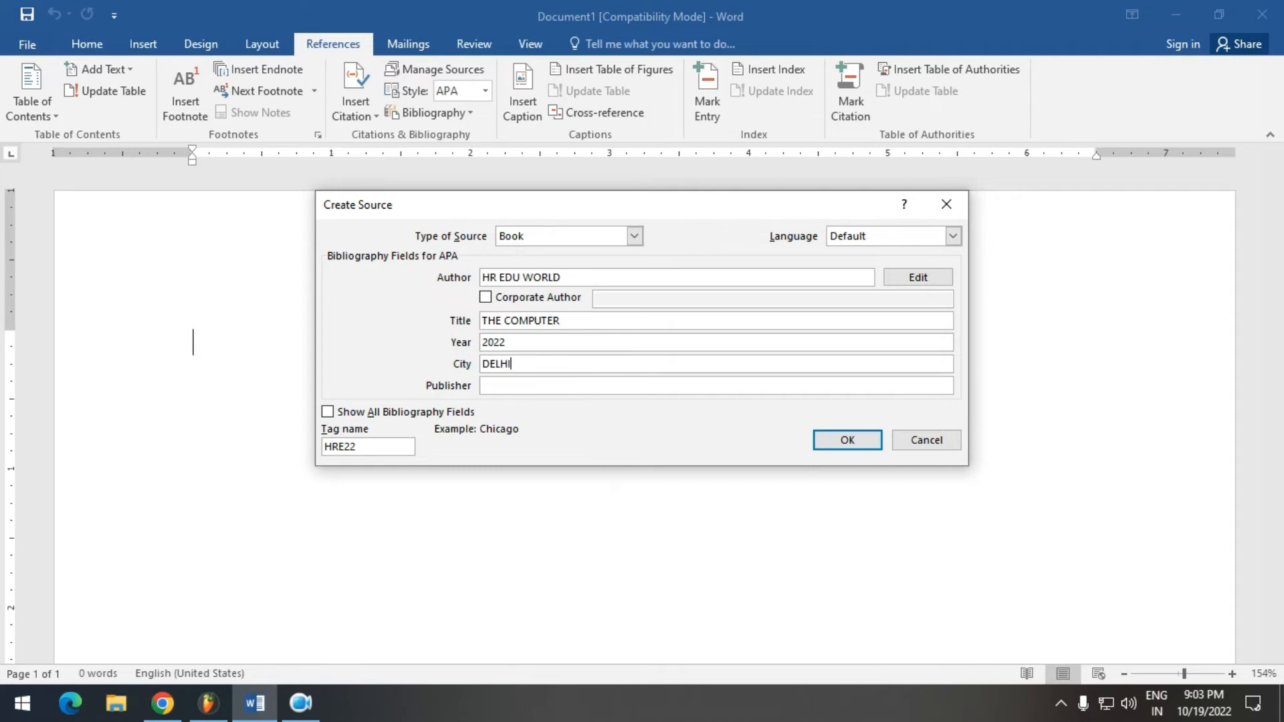
key("Tab")
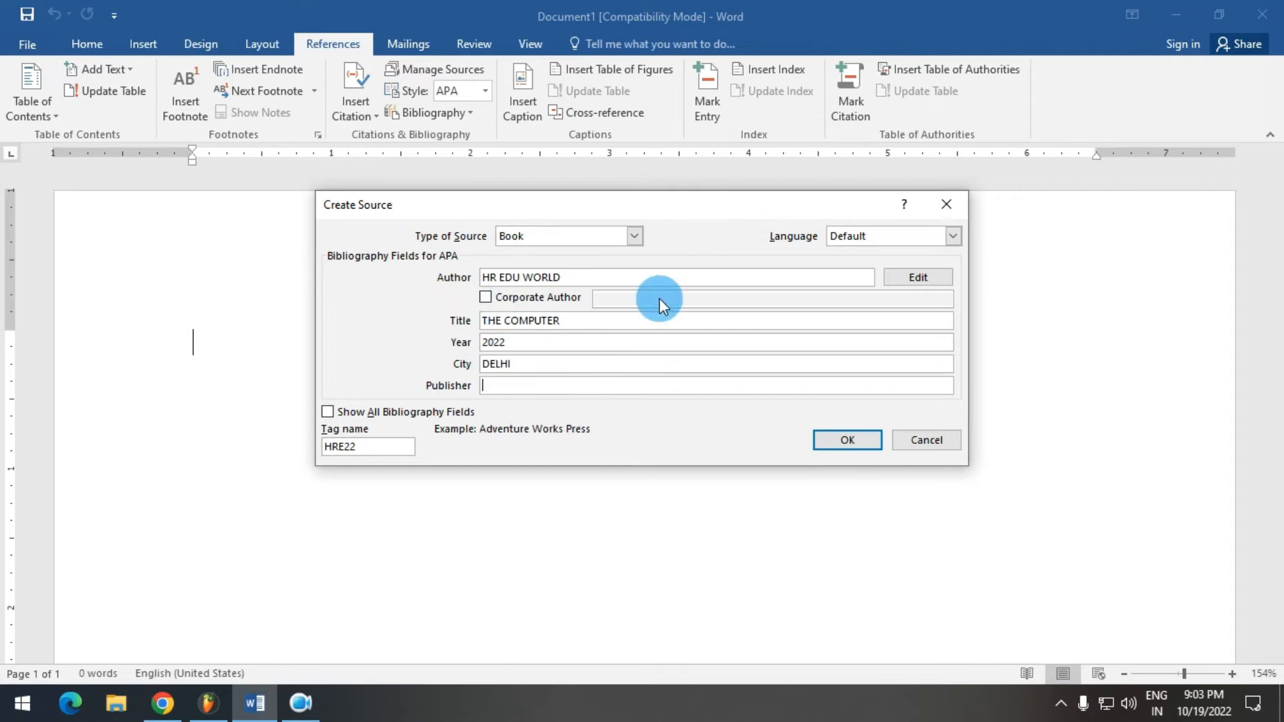
type("HR EDU WORLD")
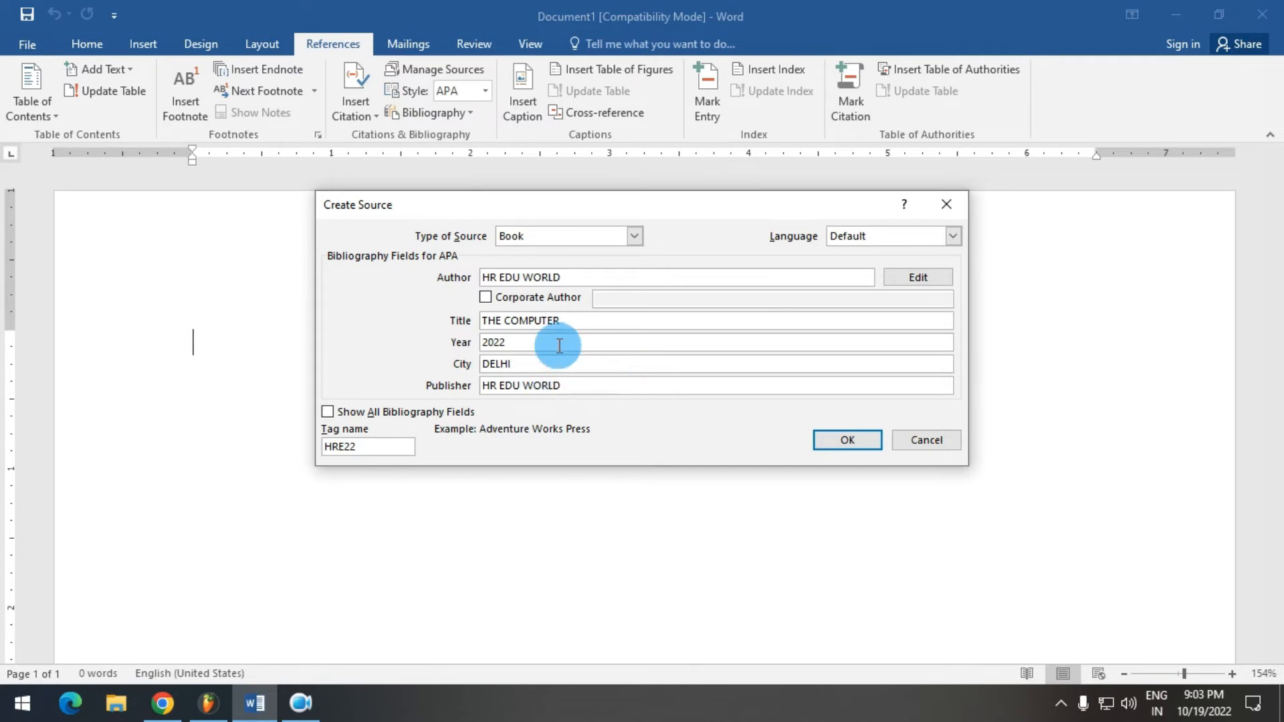
- Review all bibliography fields of the source, return to the short field list and insert the source's citation
left_click(384, 415)
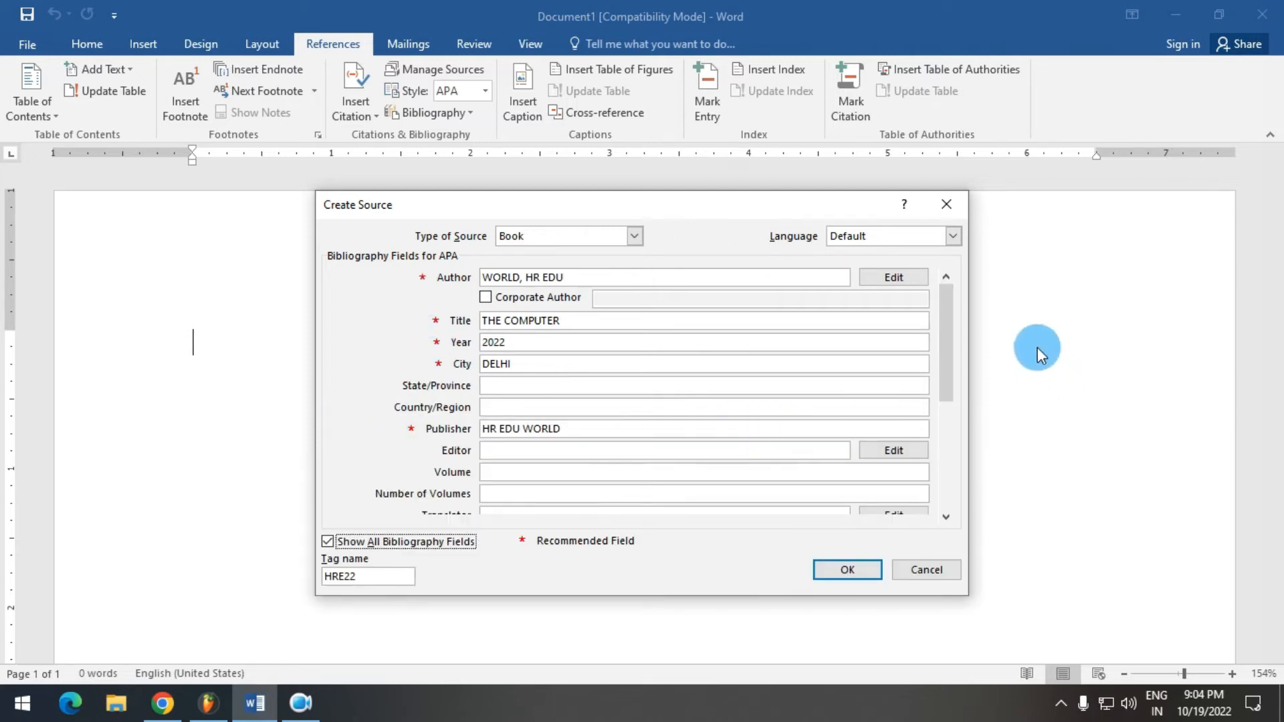
left_click_drag(948, 351, 981, 464)
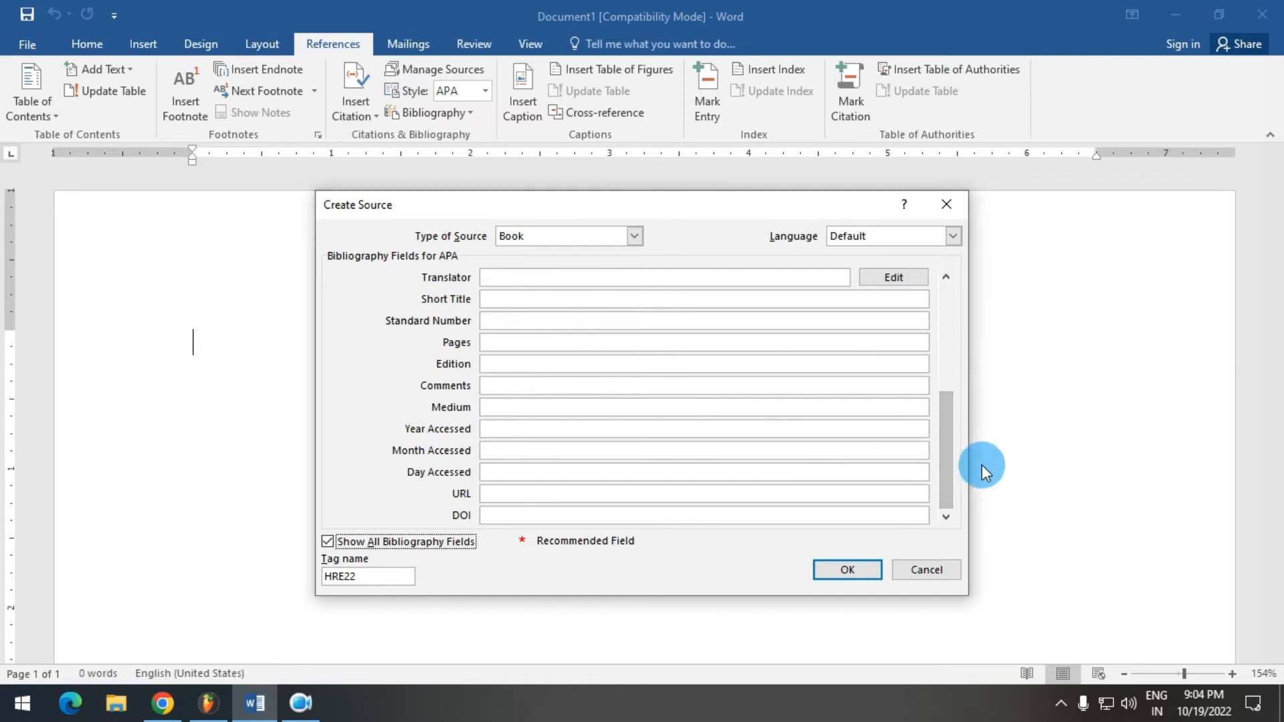
left_click(945, 276)
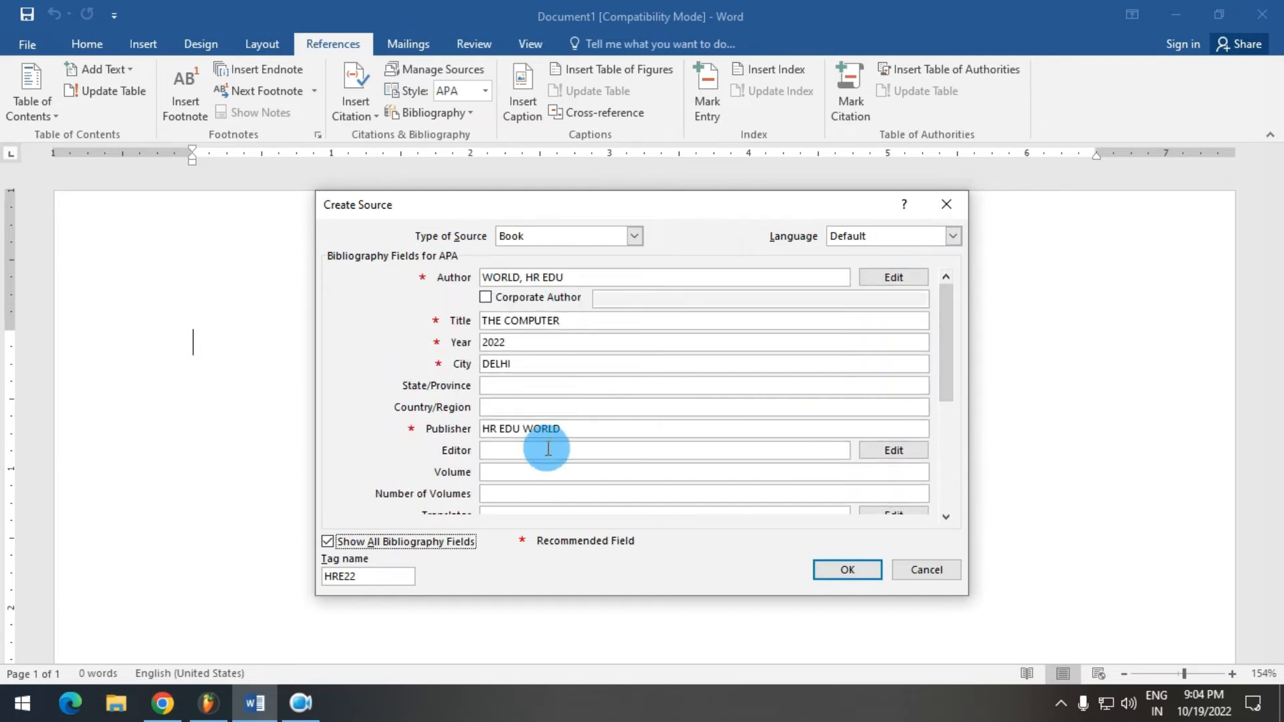
left_click(333, 550)
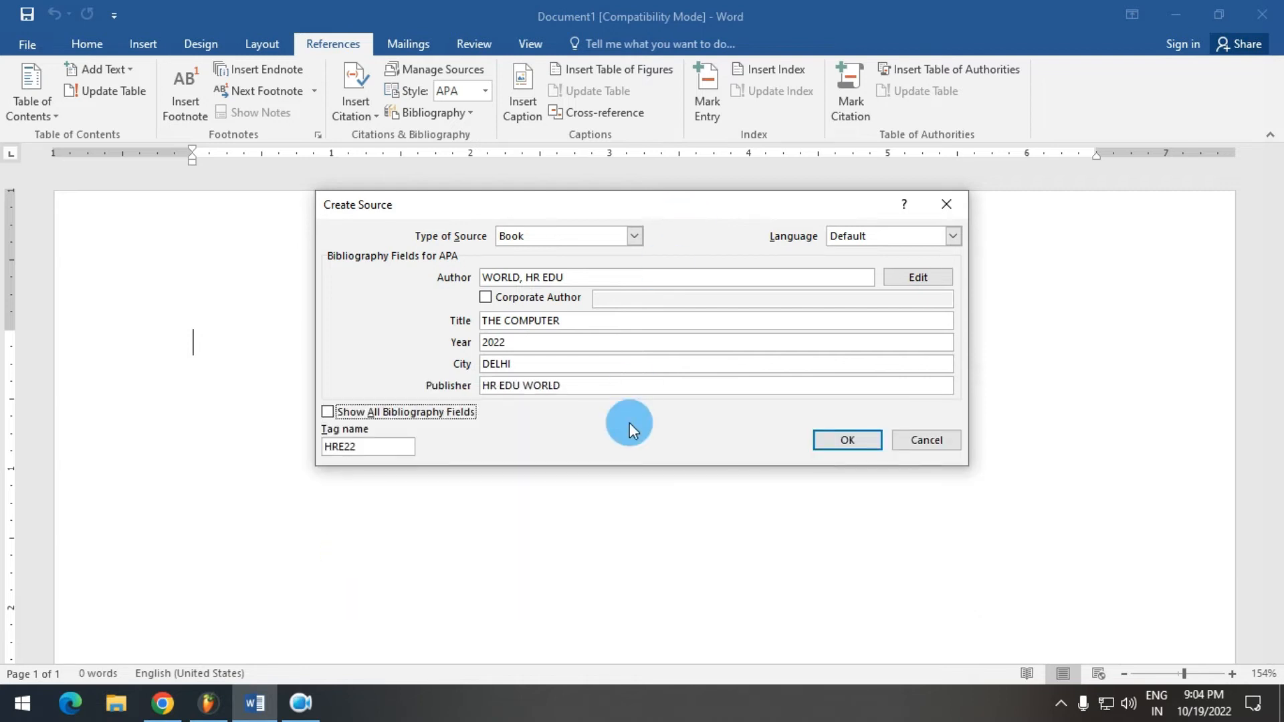
left_click(851, 443)
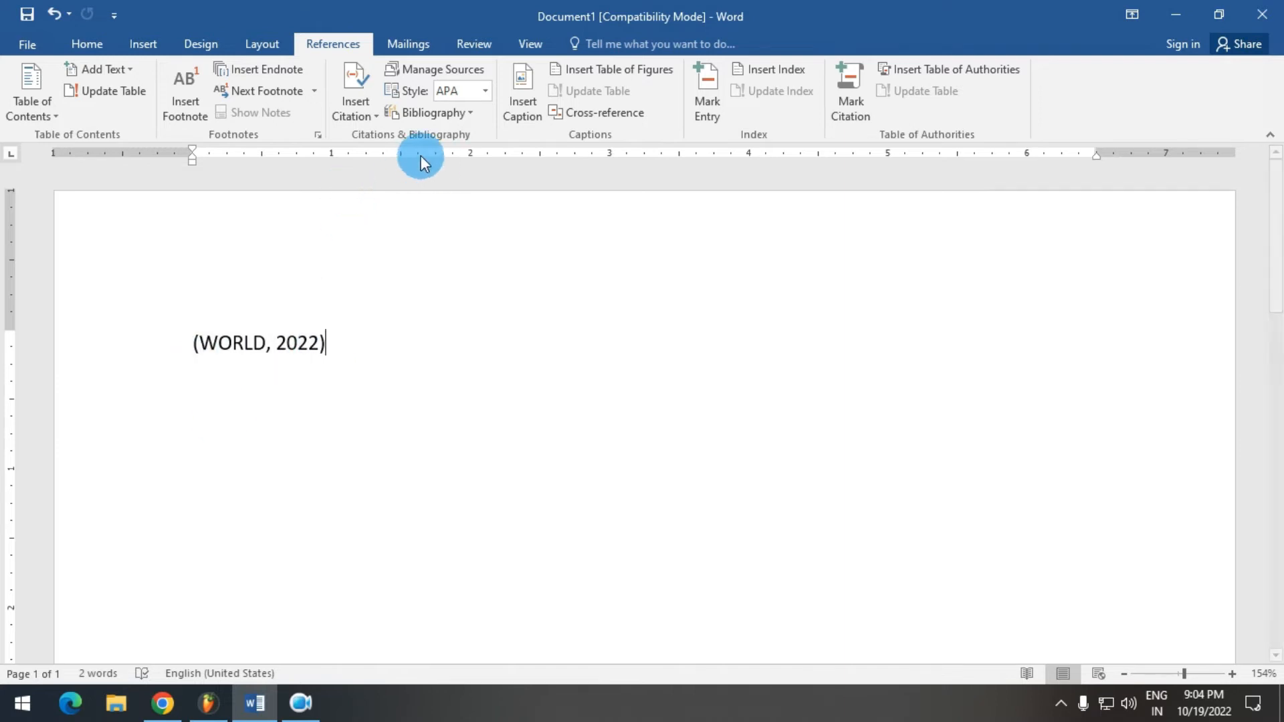
- Delete the inserted citation and insert the built-in Bibliography in its place
key("BackSpace")
key("BackSpace")
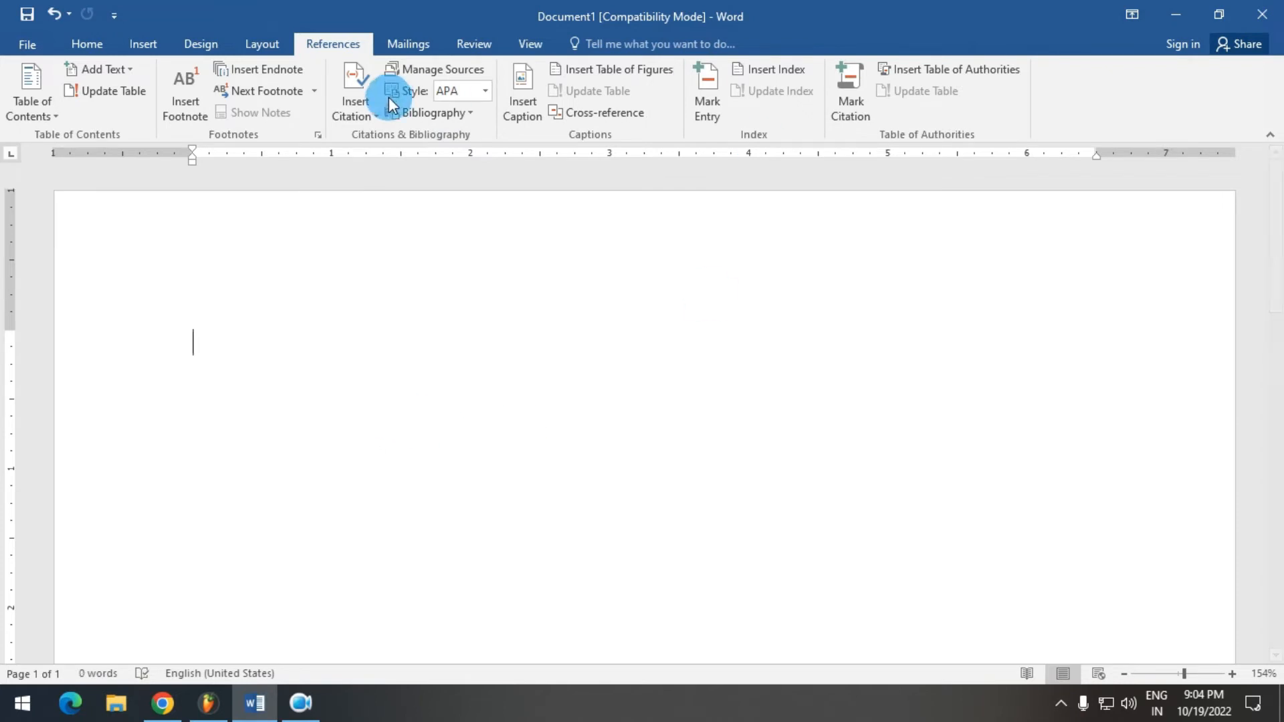
left_click(466, 113)
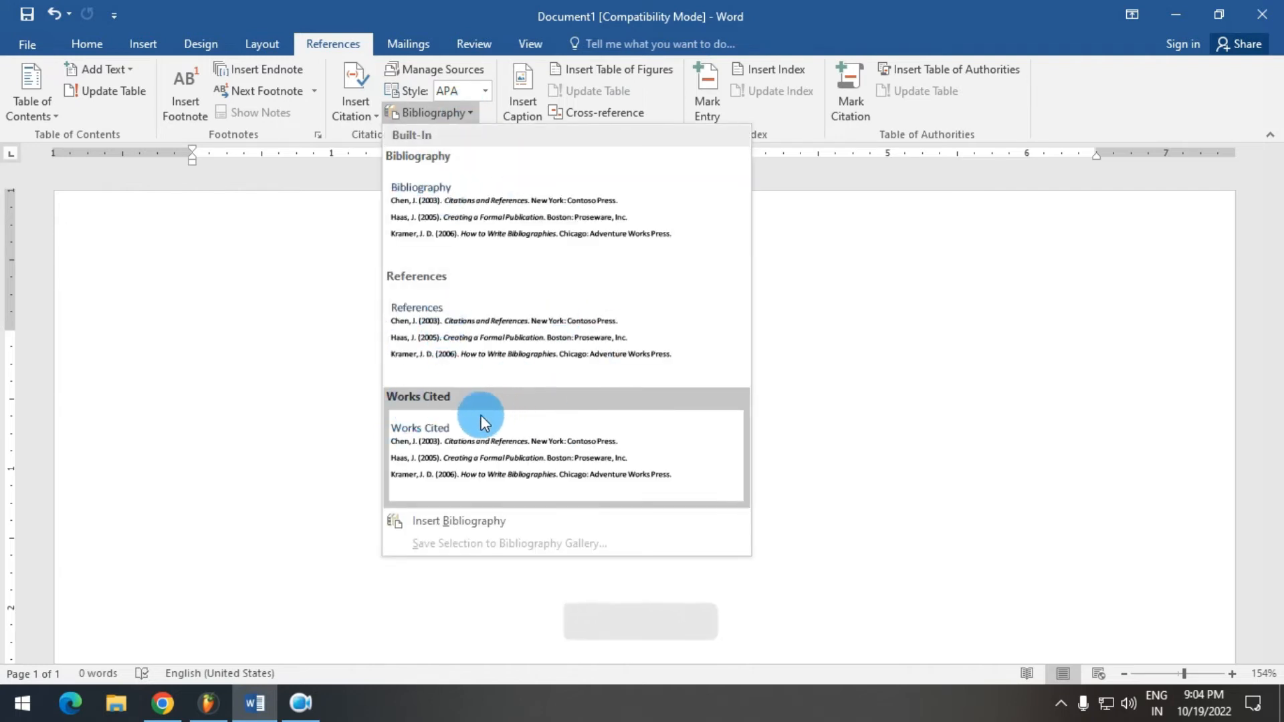
left_click(572, 232)
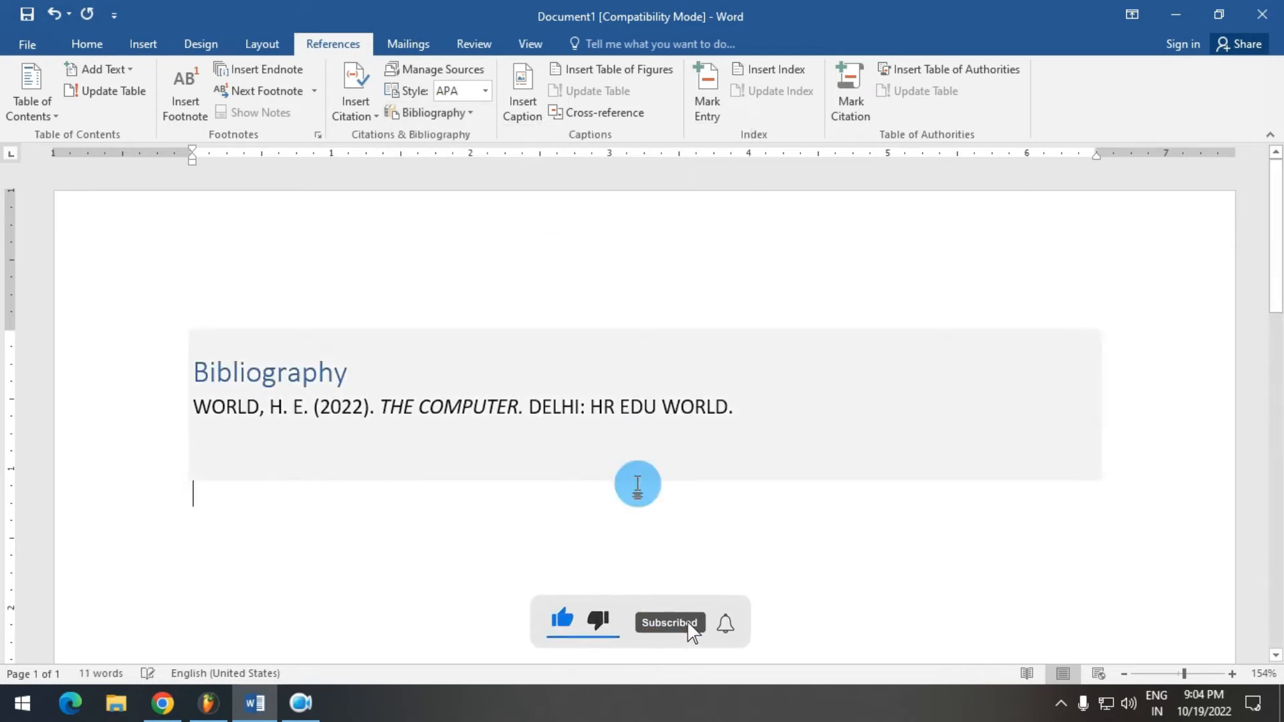
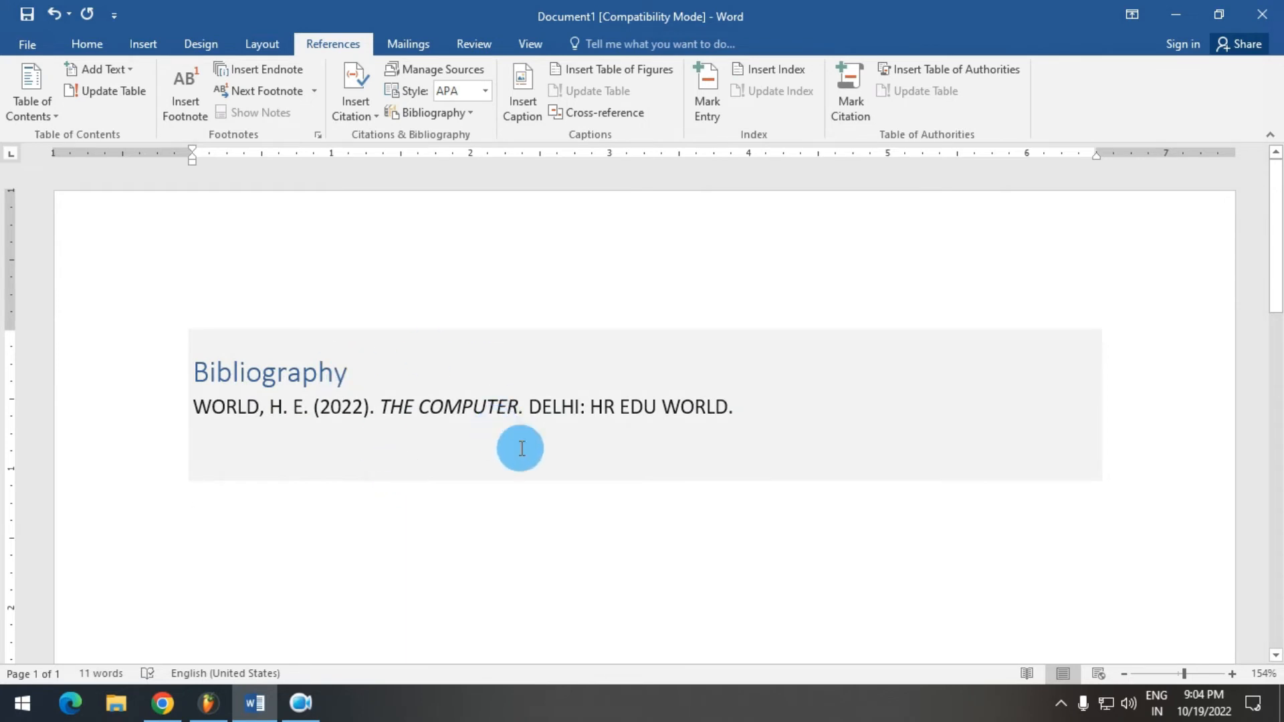
- Try the GB7714, ISO 690 - Numerical Reference, APA and Turabian styles on the bibliography, and finish with Chicago
left_click(481, 92)
left_click(482, 187)
left_click(484, 91)
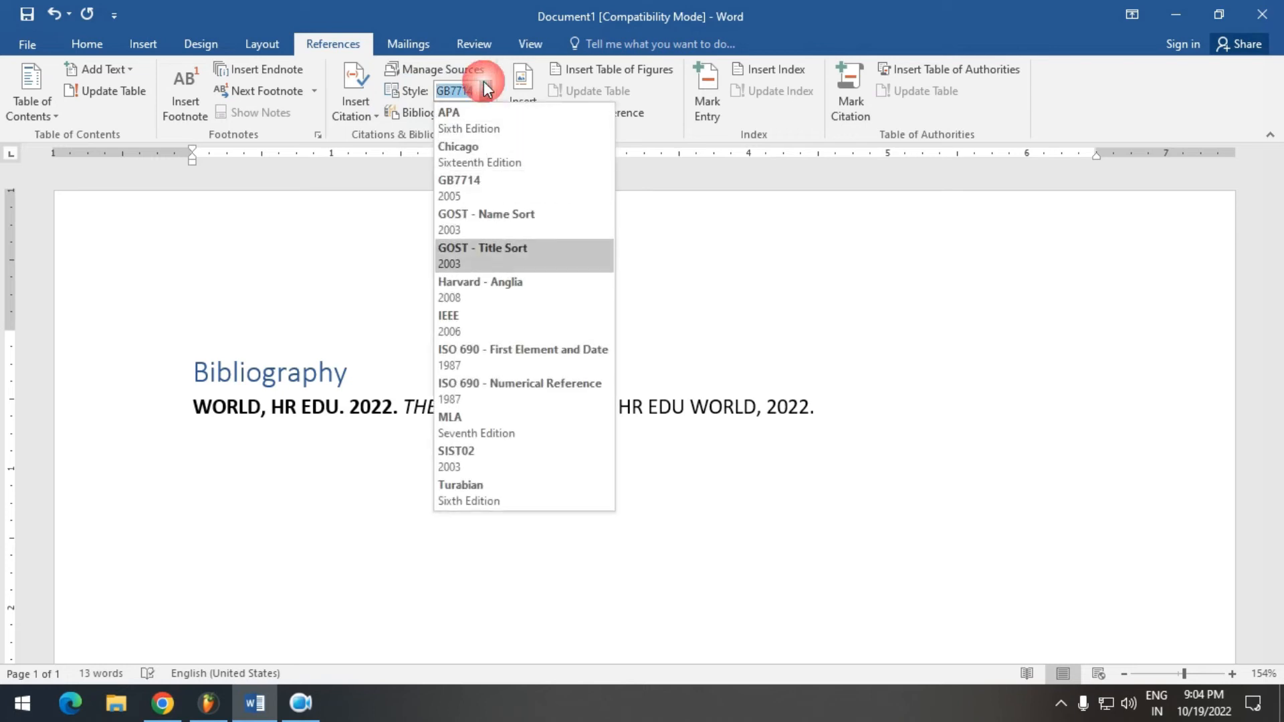
left_click(502, 383)
left_click(486, 91)
left_click(476, 112)
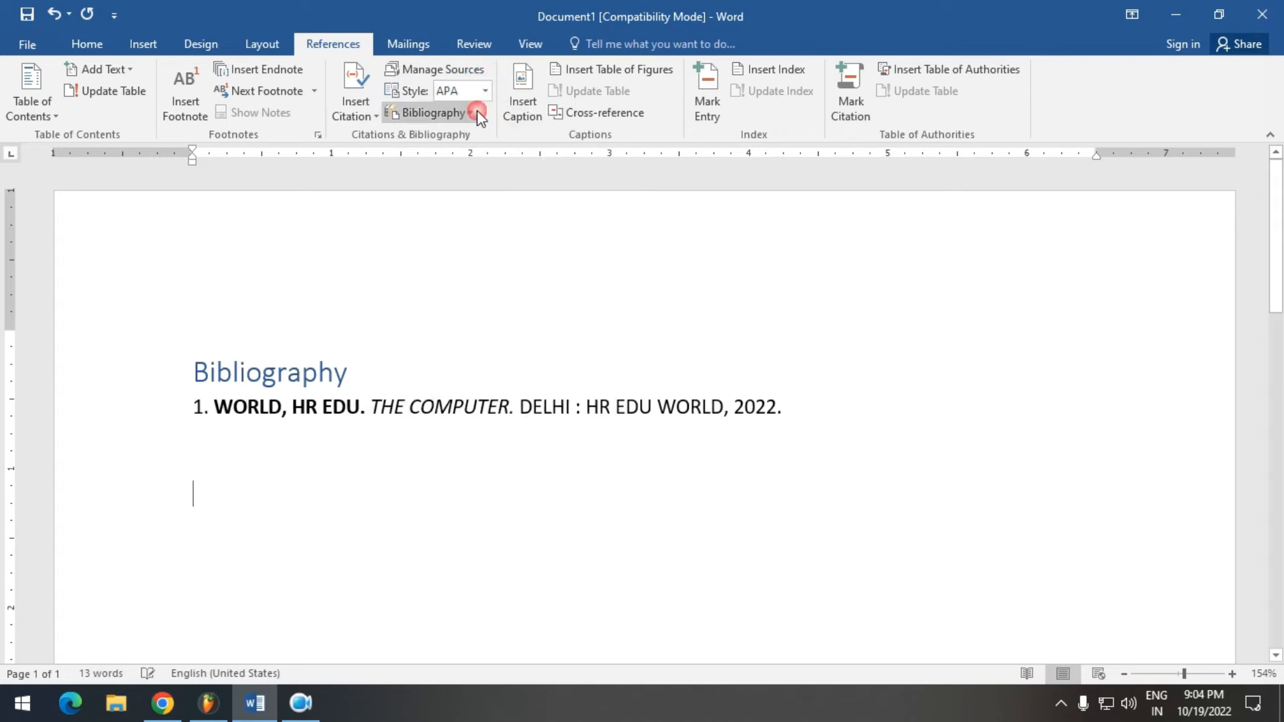
left_click(485, 91)
left_click(479, 487)
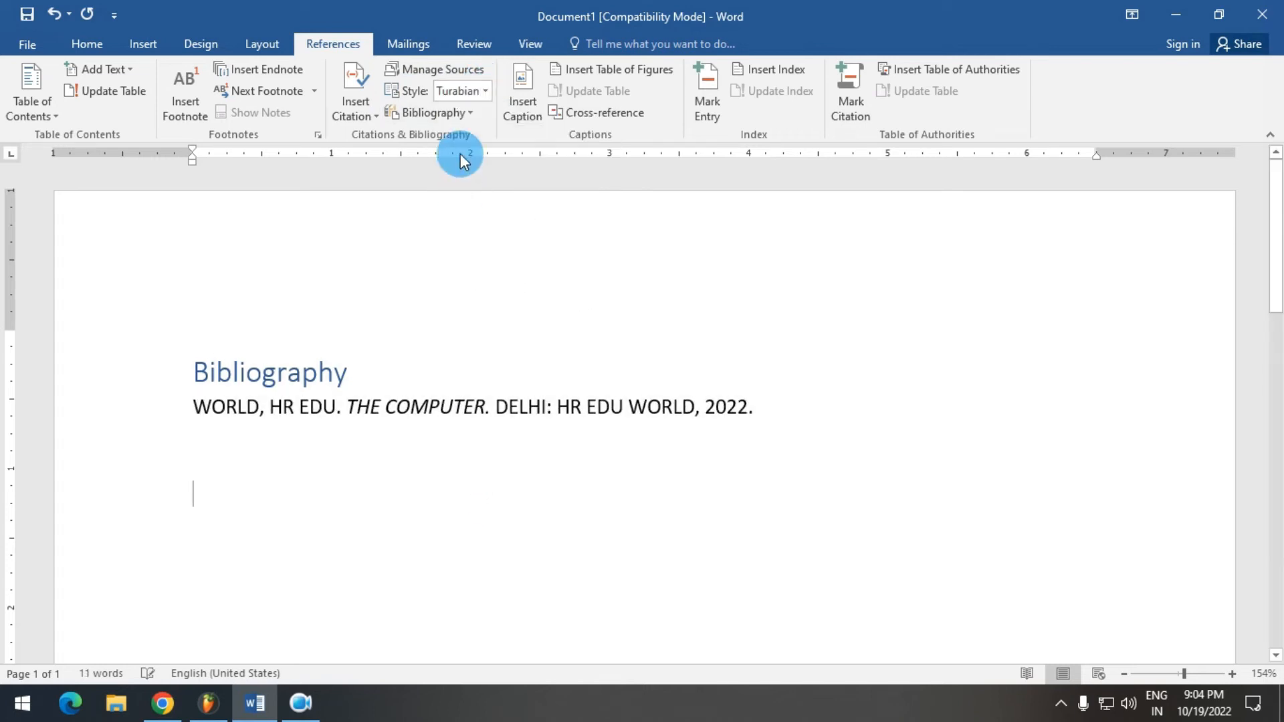
left_click(485, 91)
left_click(479, 150)
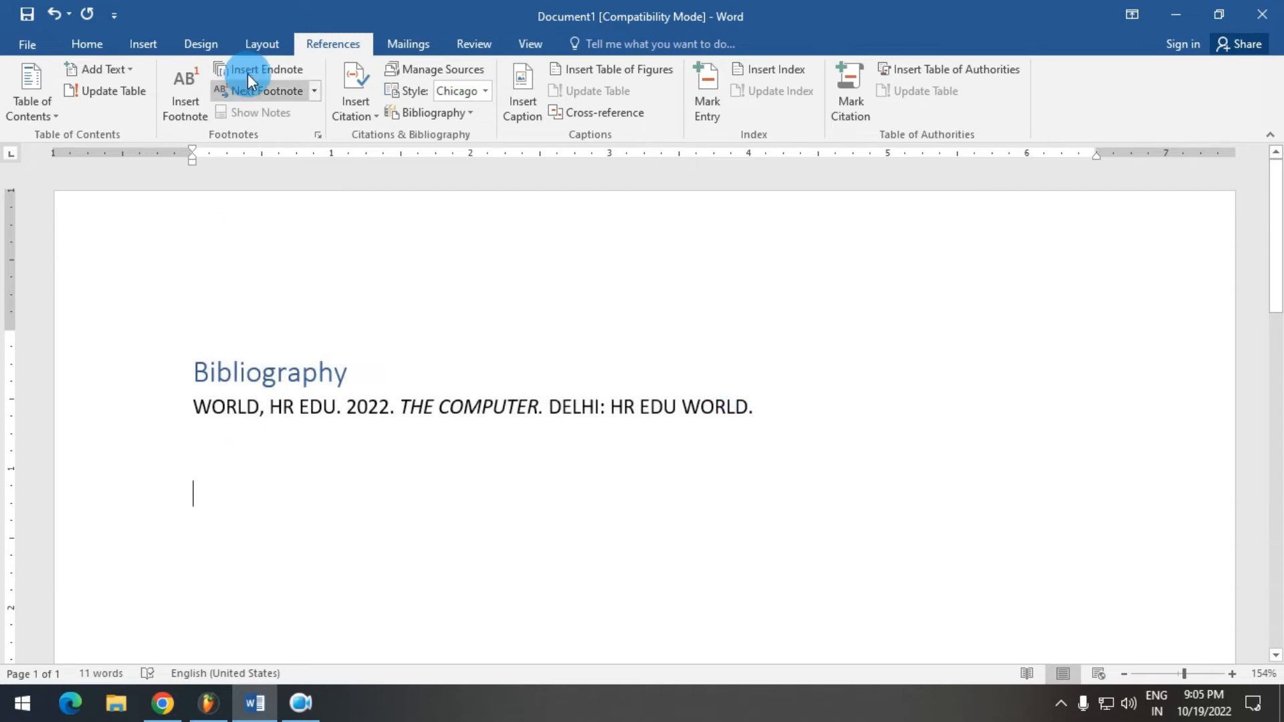
- Review the book source's details in the Source Manager without changing them, and close the manager
left_click(484, 66)
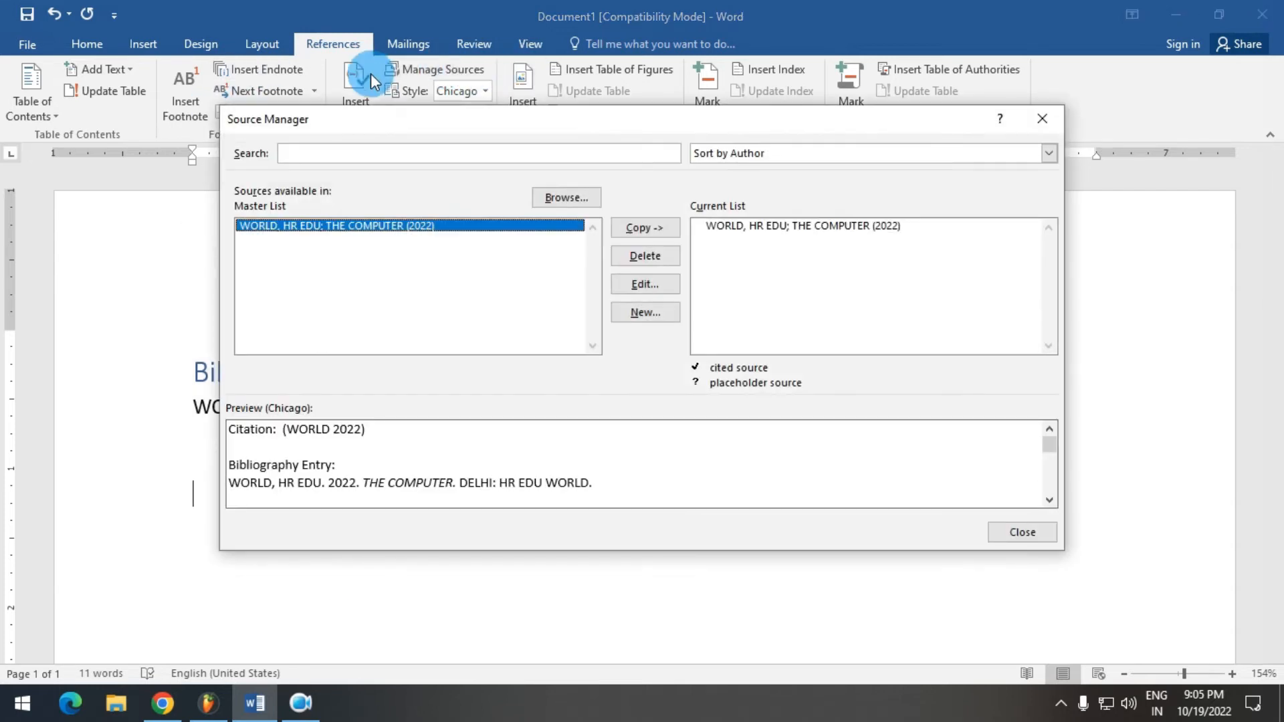
left_click(645, 285)
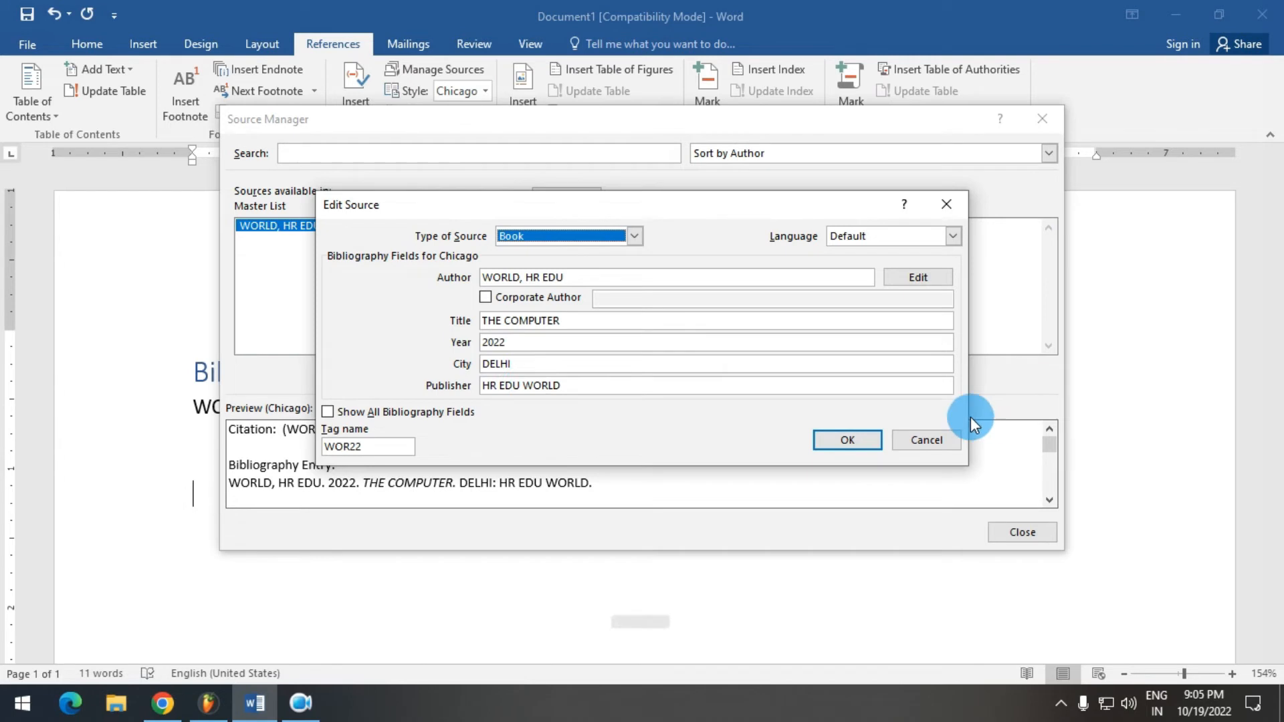
left_click(919, 439)
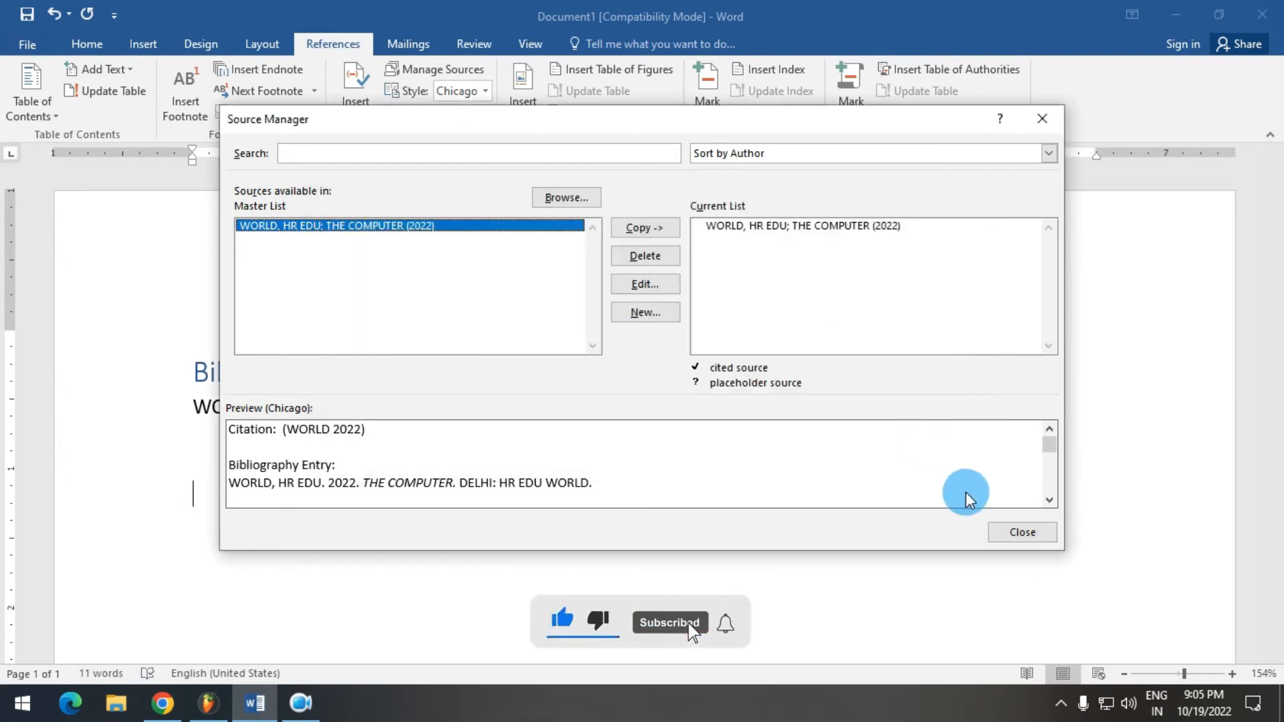
left_click(1045, 533)
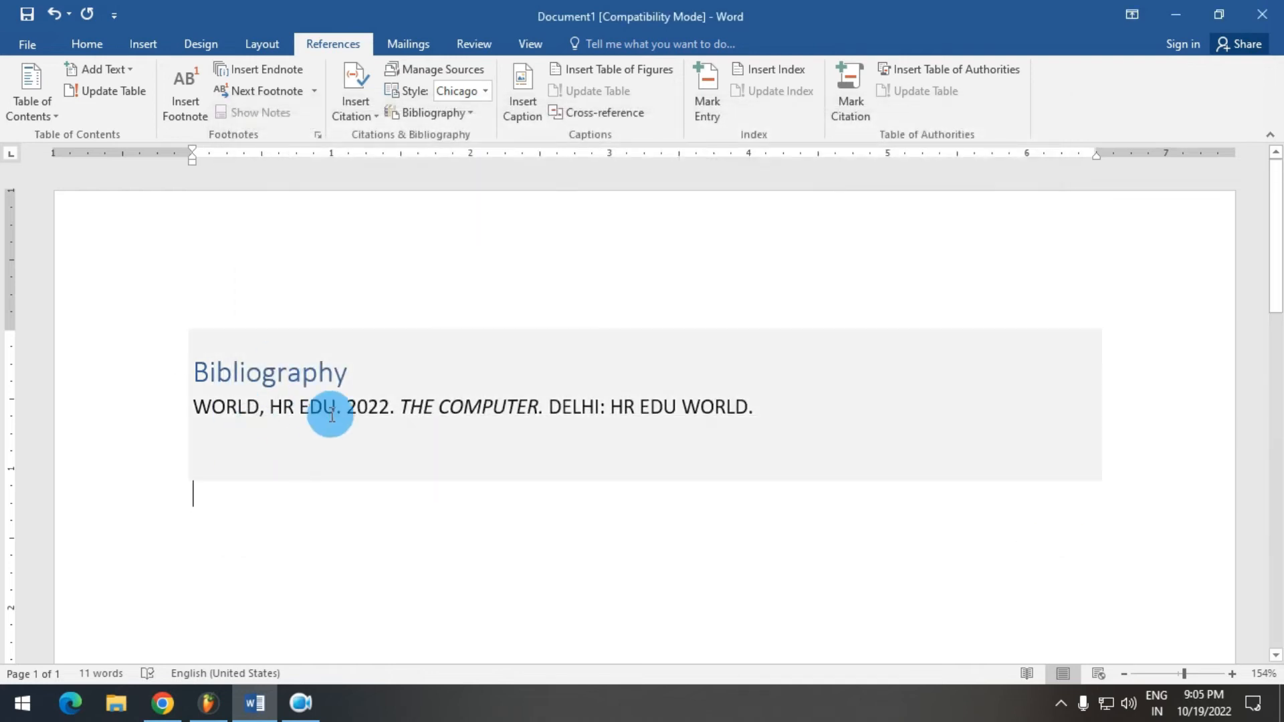
- Insert the built-in References list below the Bibliography and call up the source manager again
left_click(439, 114)
left_click(491, 361)
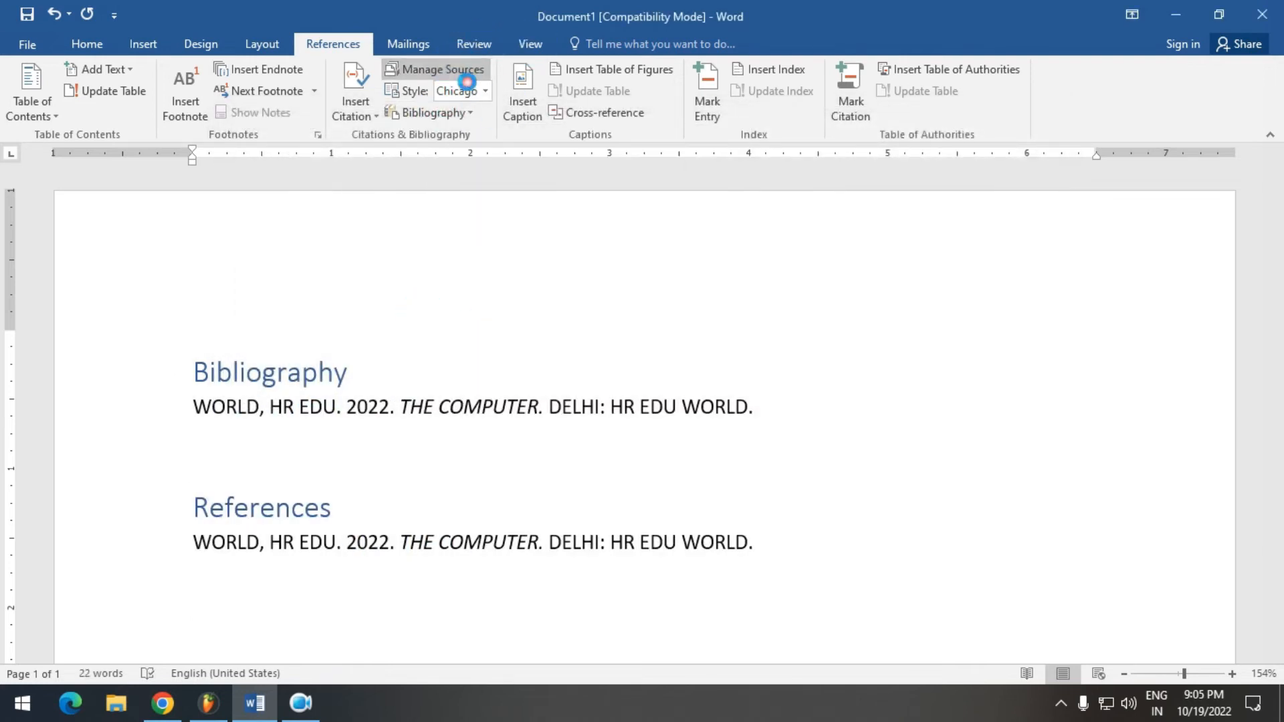
left_click(455, 70)
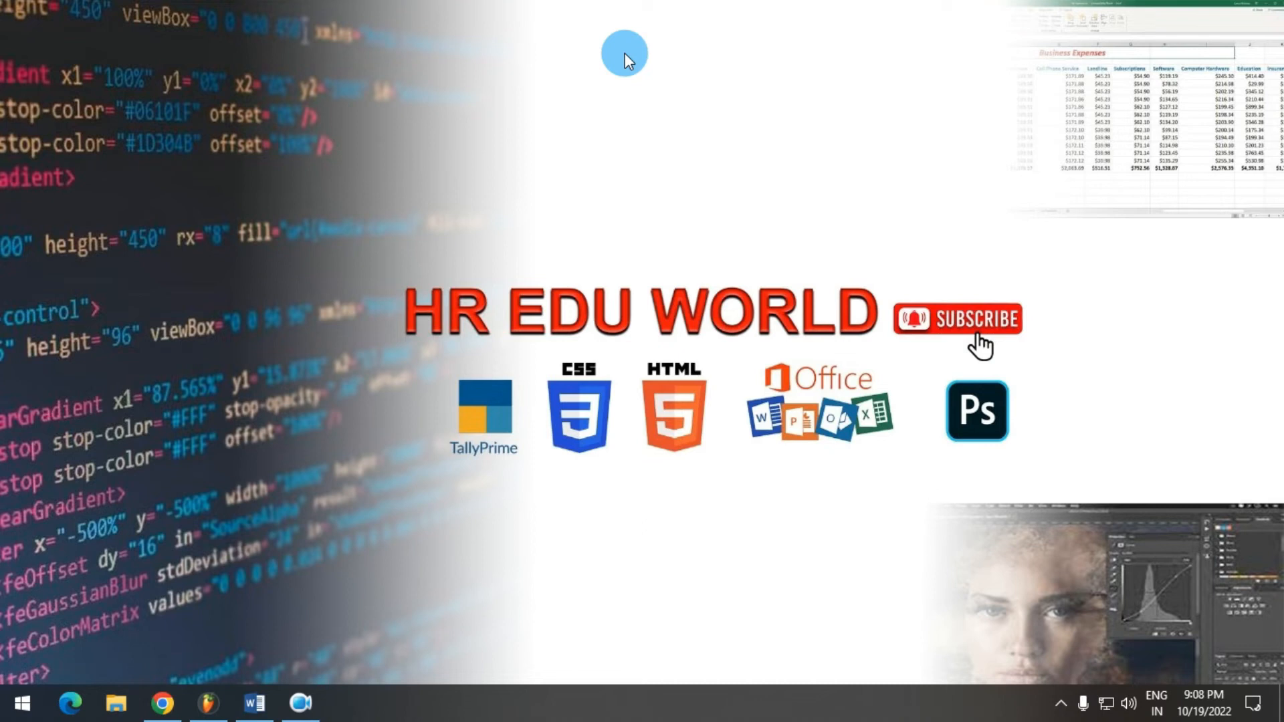
- Switch to the Word document on Captions and go through its heading and four listed features, from Insert Caption to Cross Reference
key("alt+Tab")
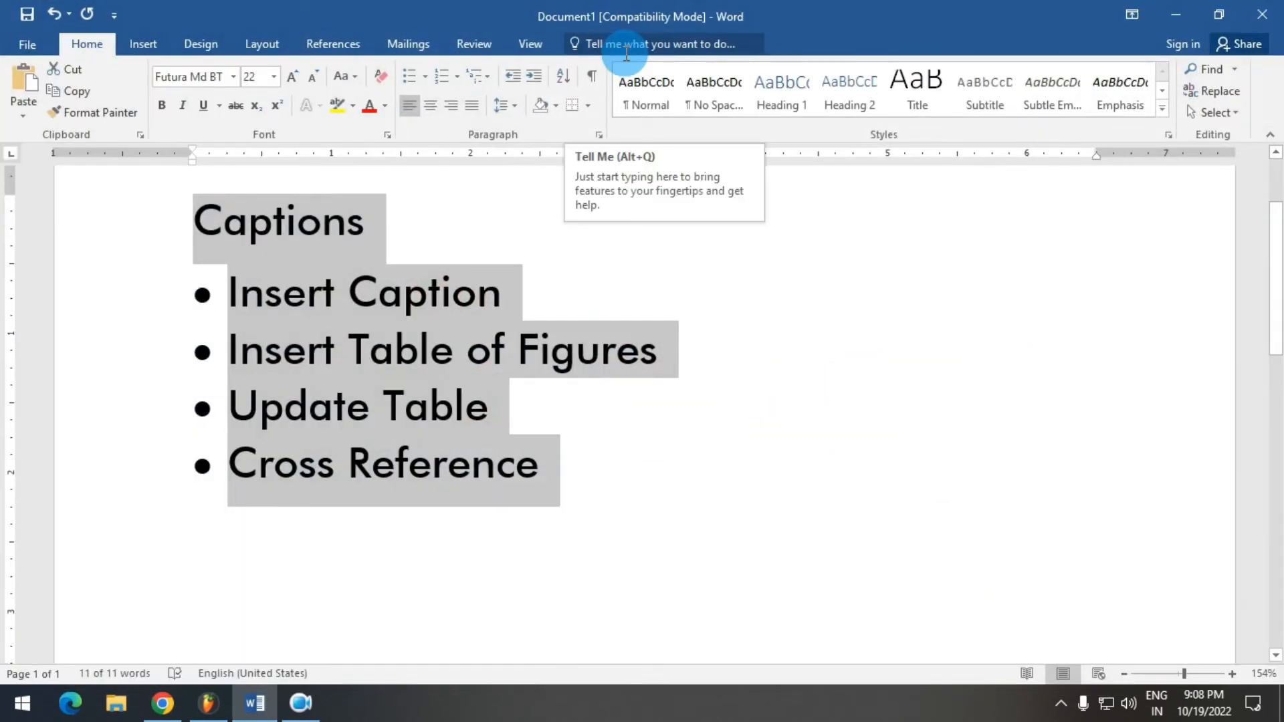
left_click(343, 43)
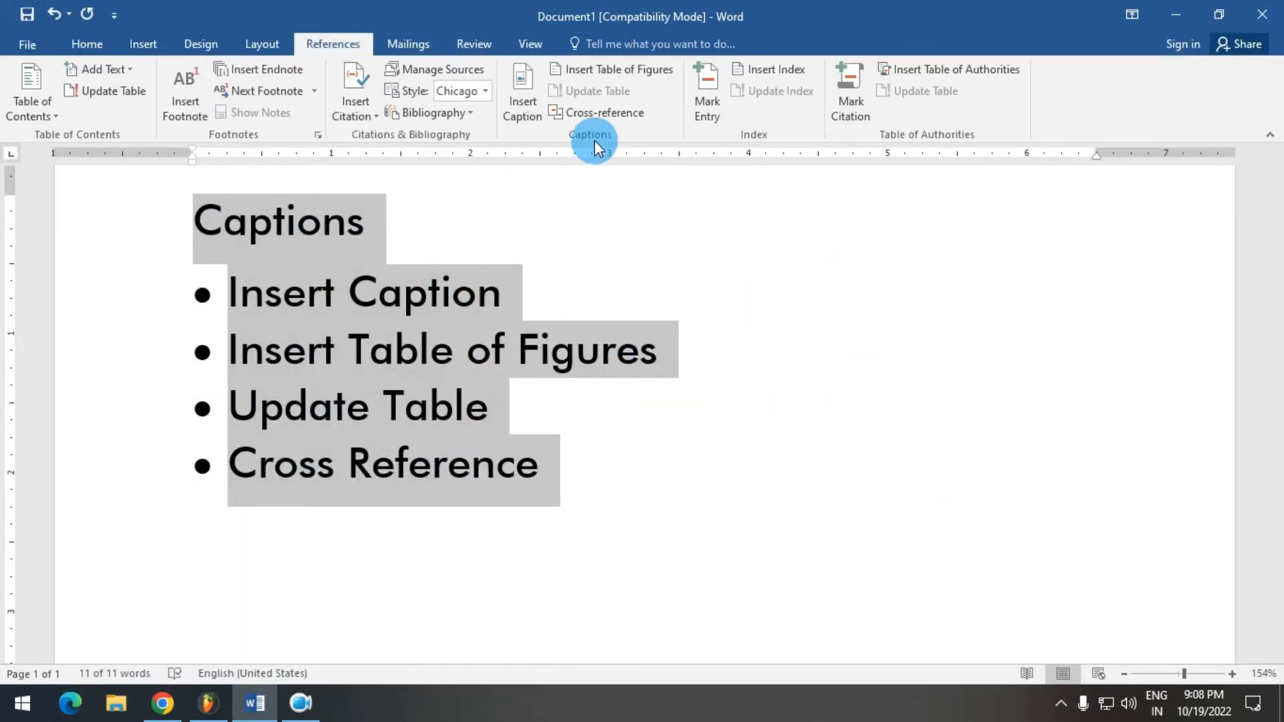
left_click_drag(355, 227, 184, 218)
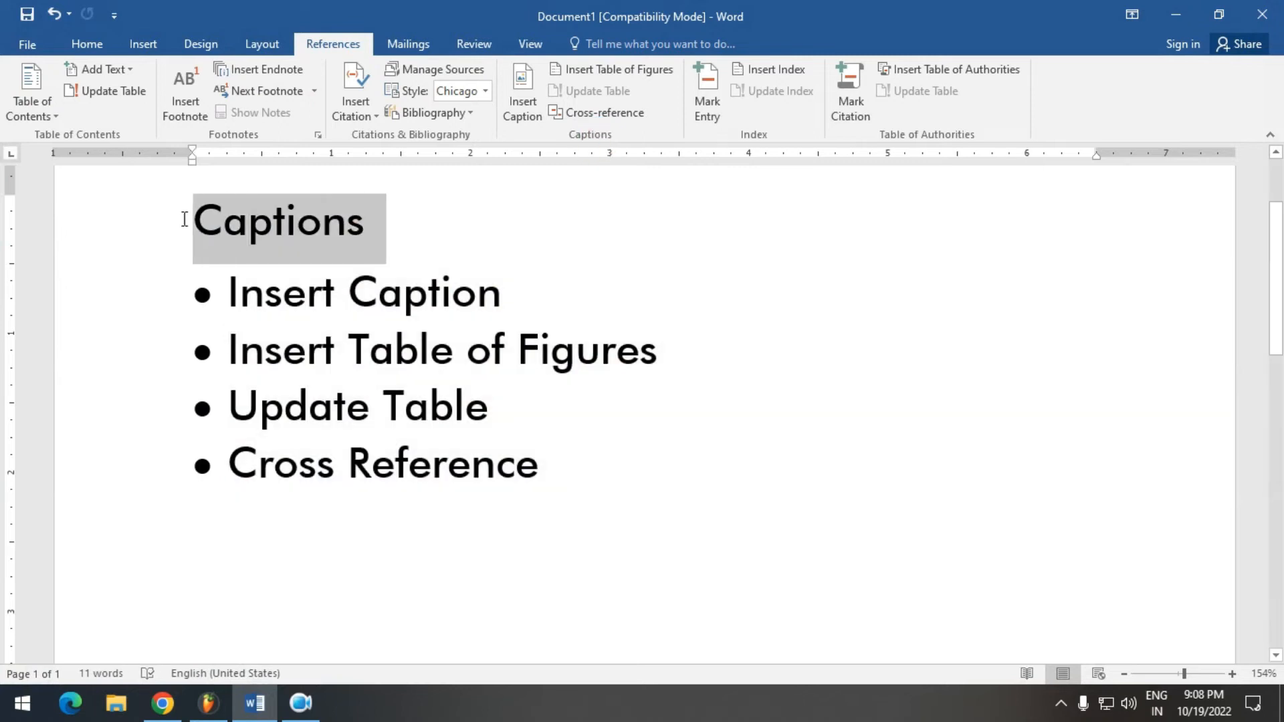
left_click_drag(252, 294, 498, 290)
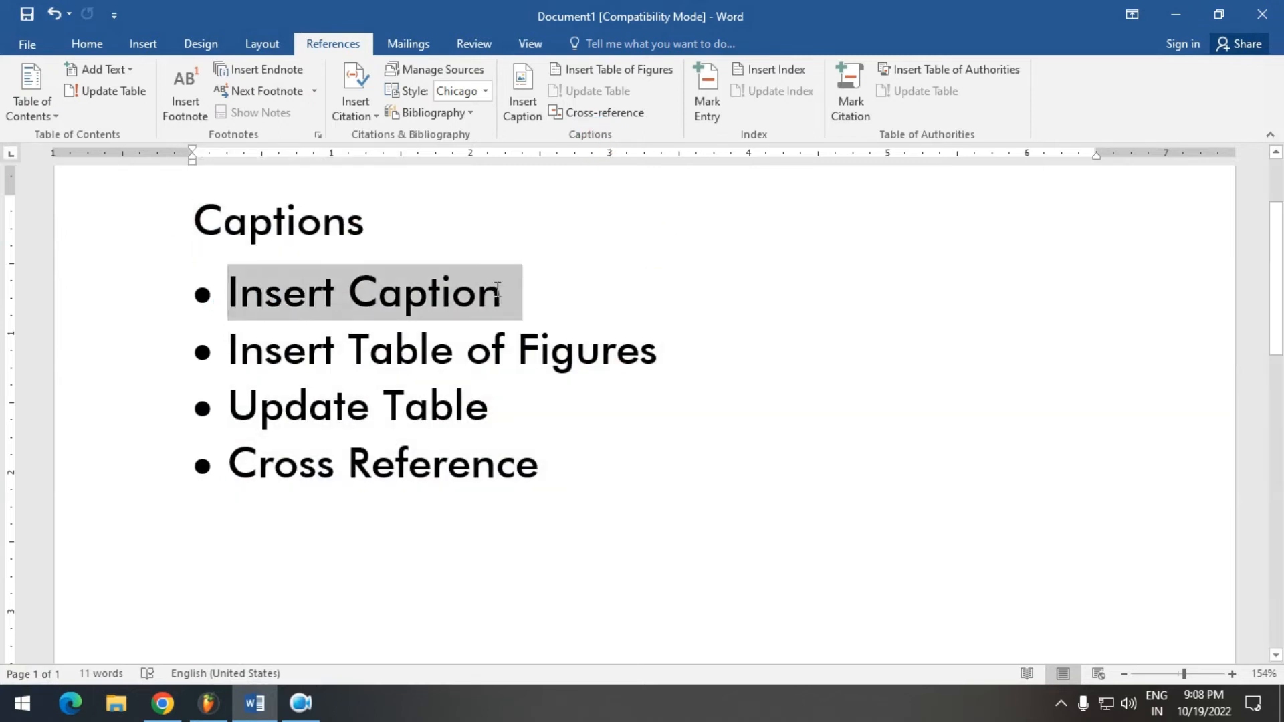
left_click(645, 348)
left_click_drag(688, 347, 264, 355)
left_click_drag(410, 404, 239, 416)
left_click(576, 444)
left_click_drag(458, 451, 210, 452)
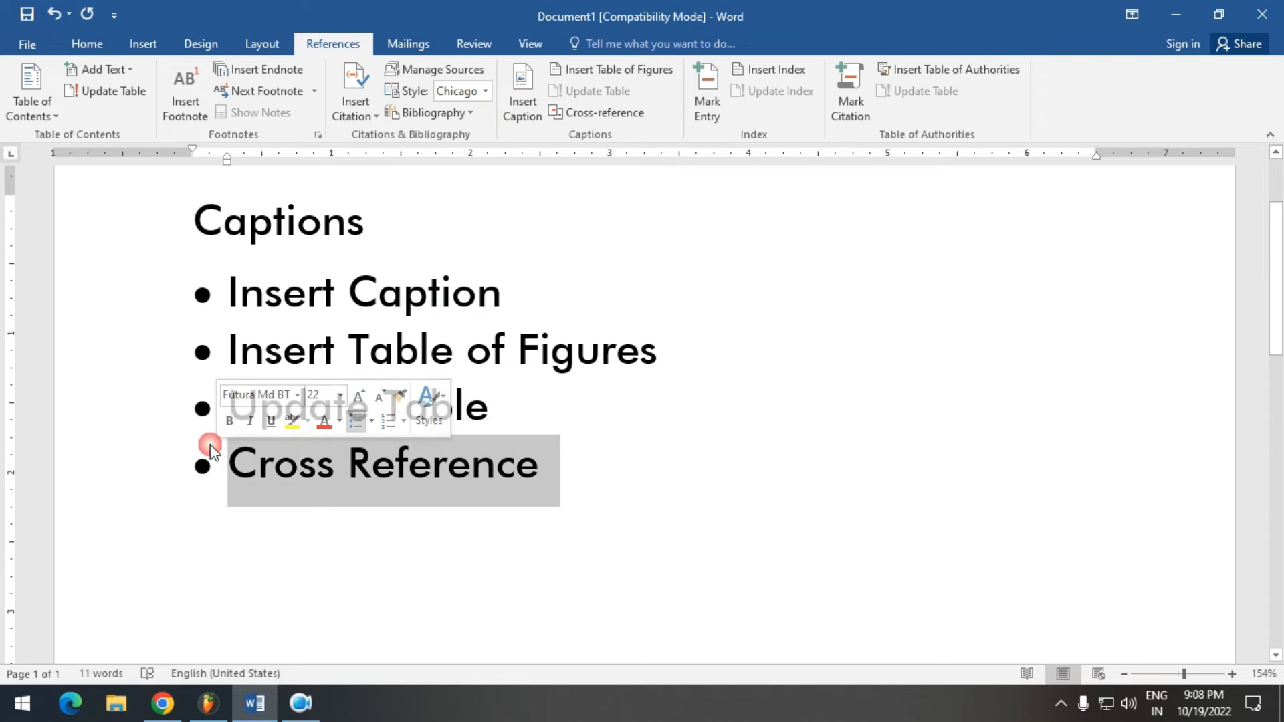
left_click(260, 45)
left_click(184, 53)
left_click(157, 44)
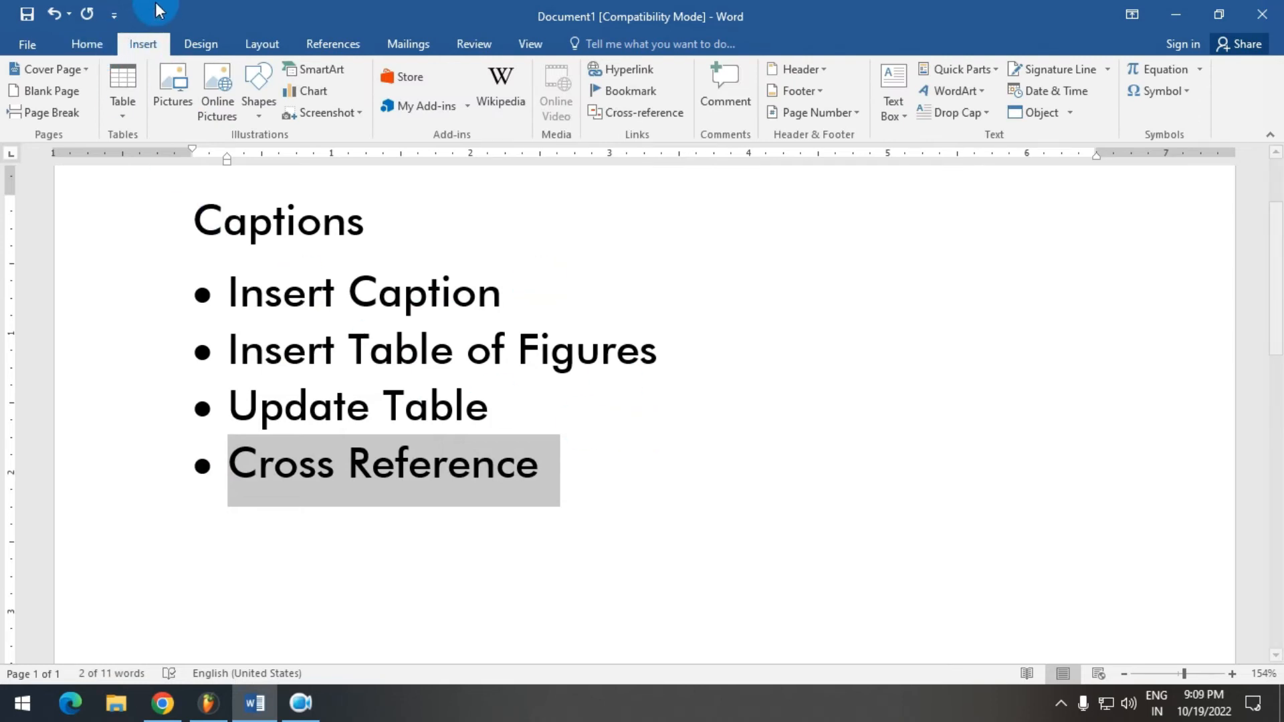
left_click(352, 41)
left_click(687, 420)
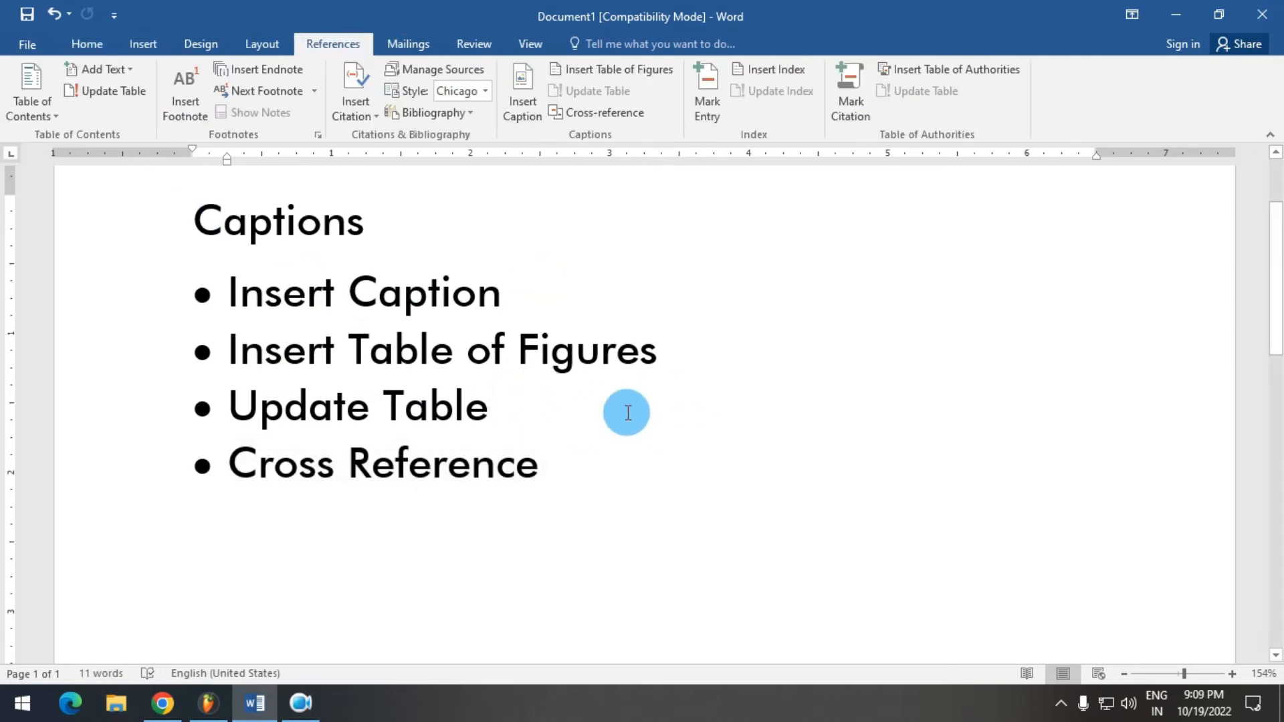
- Create a new blank document and fill it with sample text generated by =rand()
left_click(27, 43)
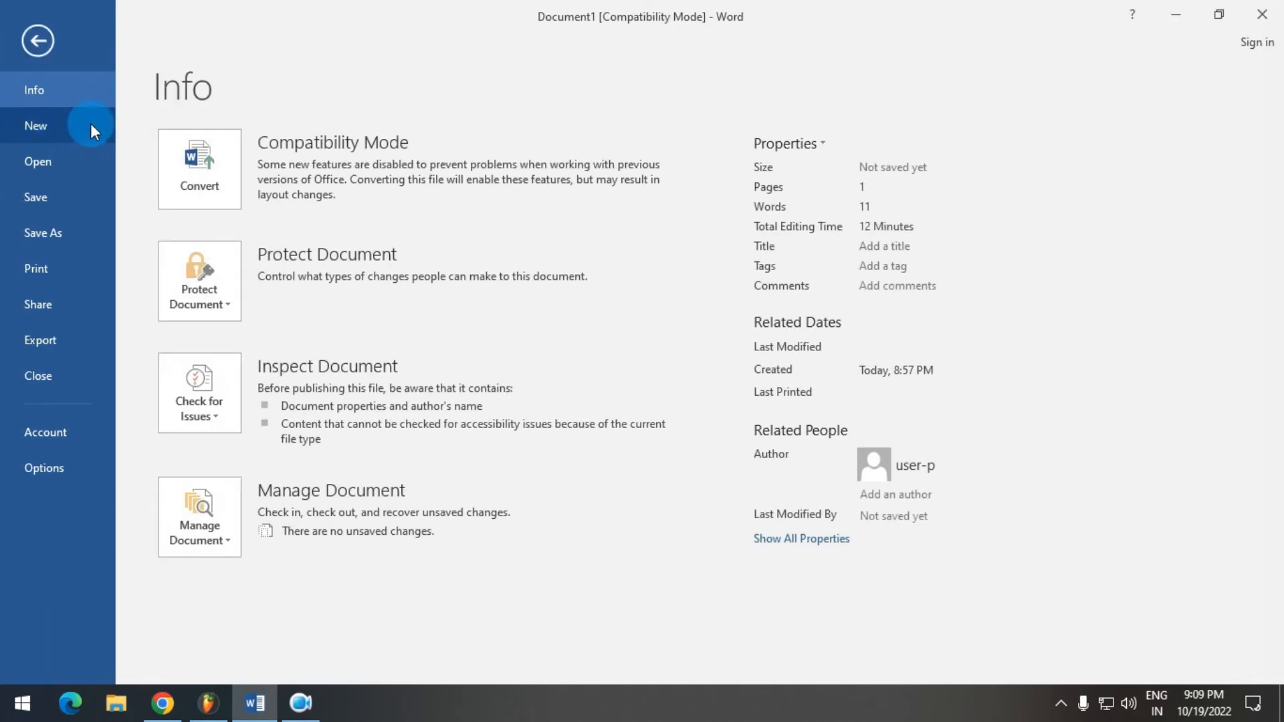
left_click(67, 127)
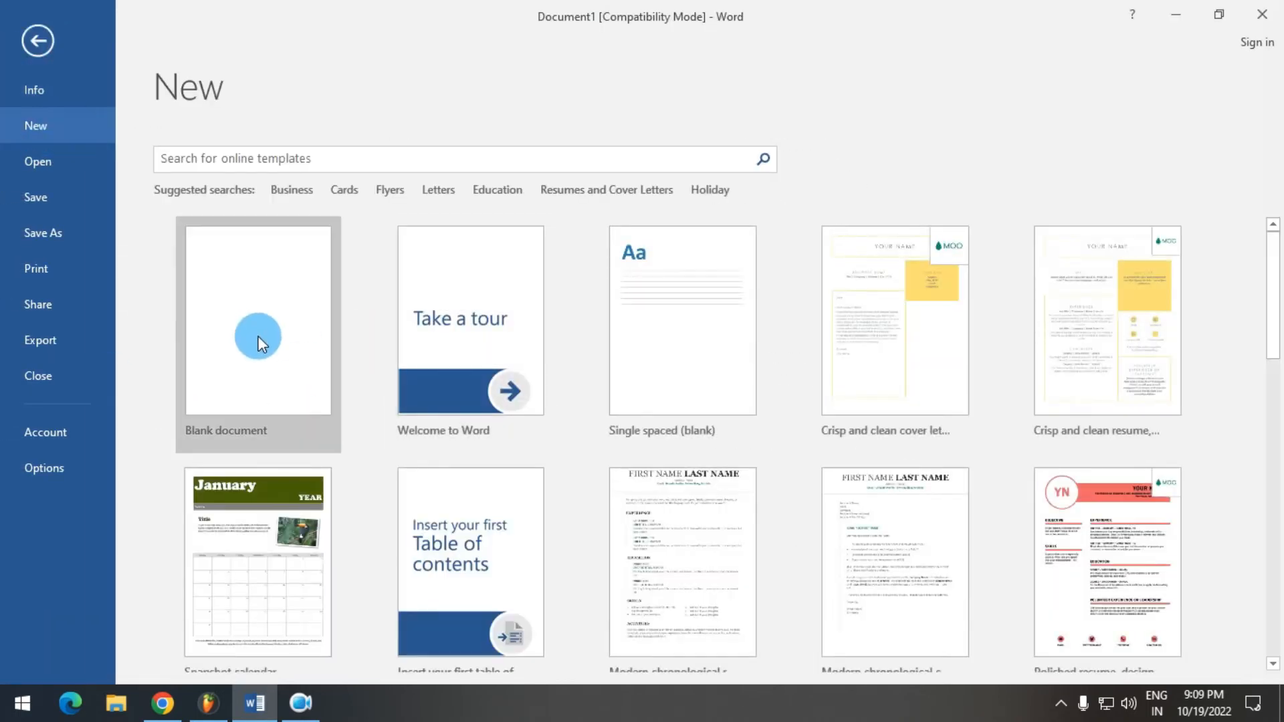
left_click(244, 314)
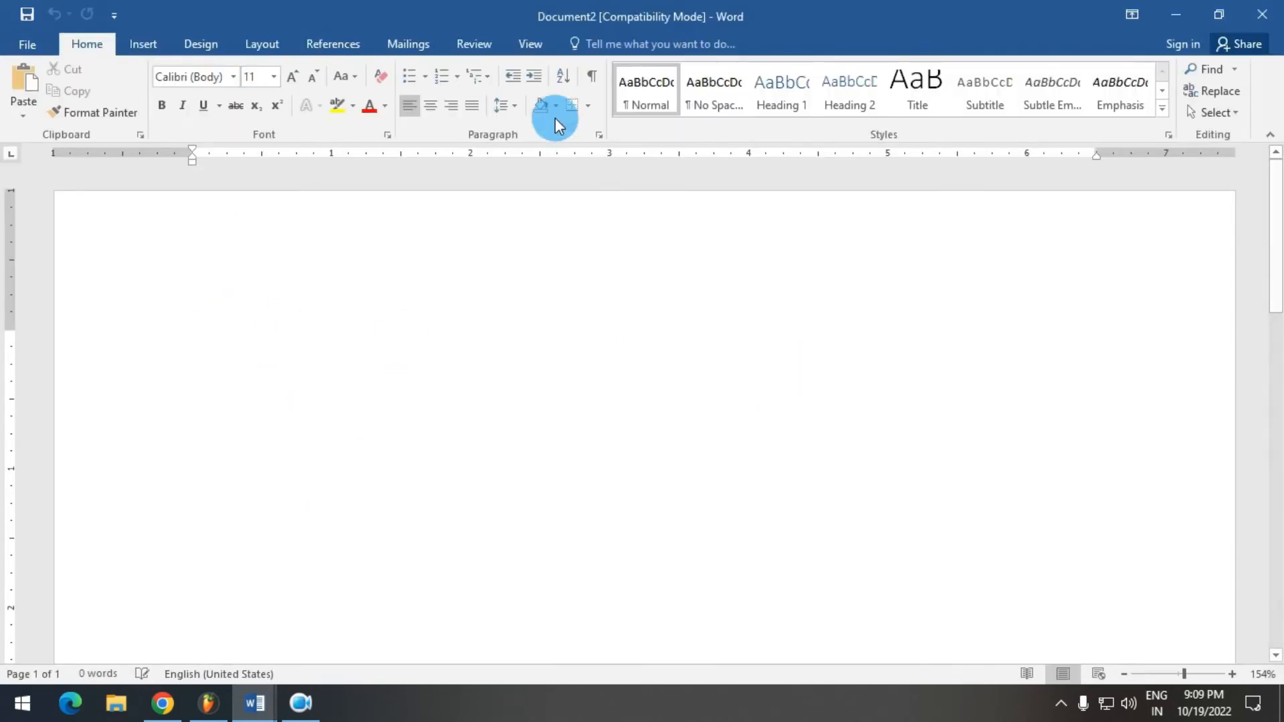
left_click(1123, 675)
left_click(1123, 674)
left_click(1123, 675)
left_click(1123, 675)
left_click(1123, 675)
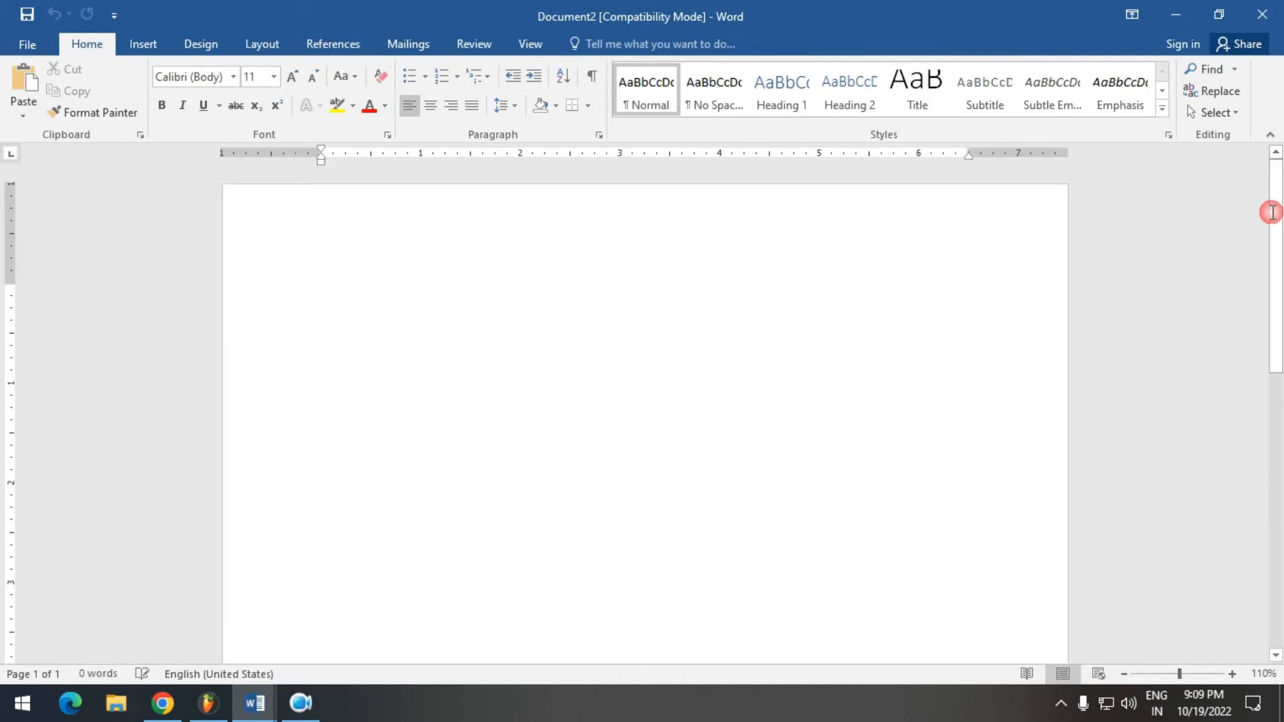
type("=rand")
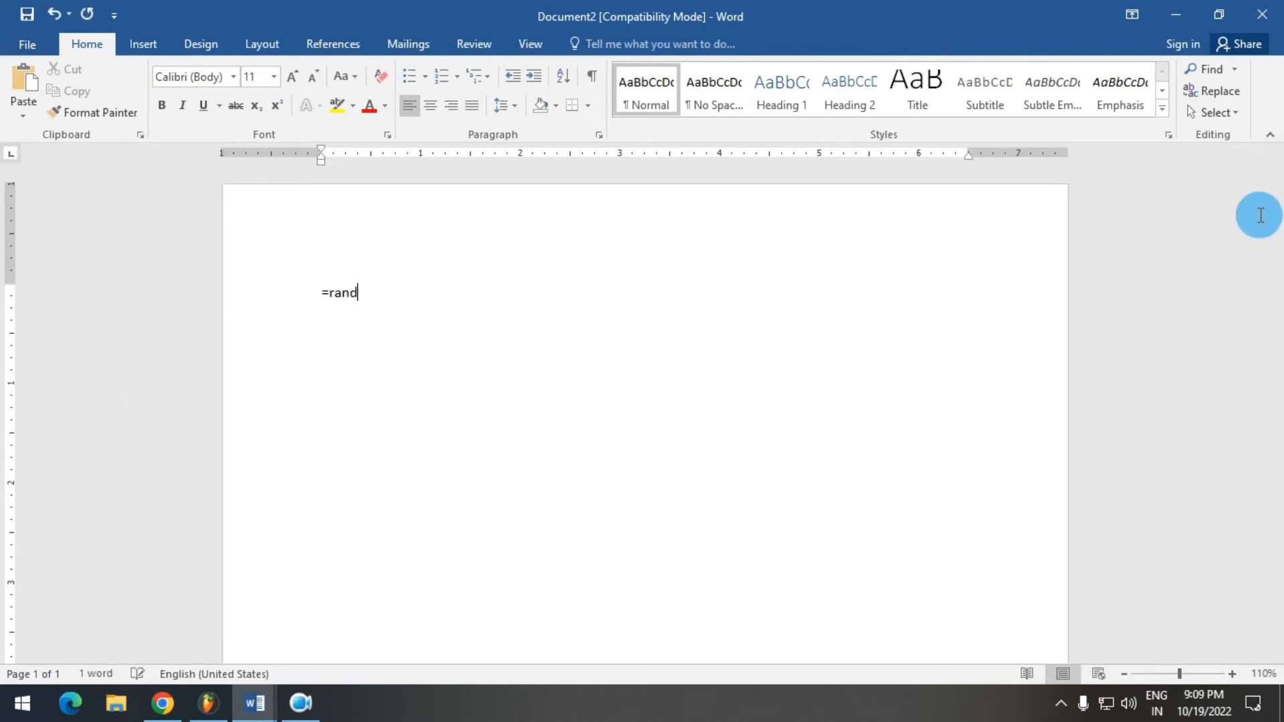
type("()")
key("Return")
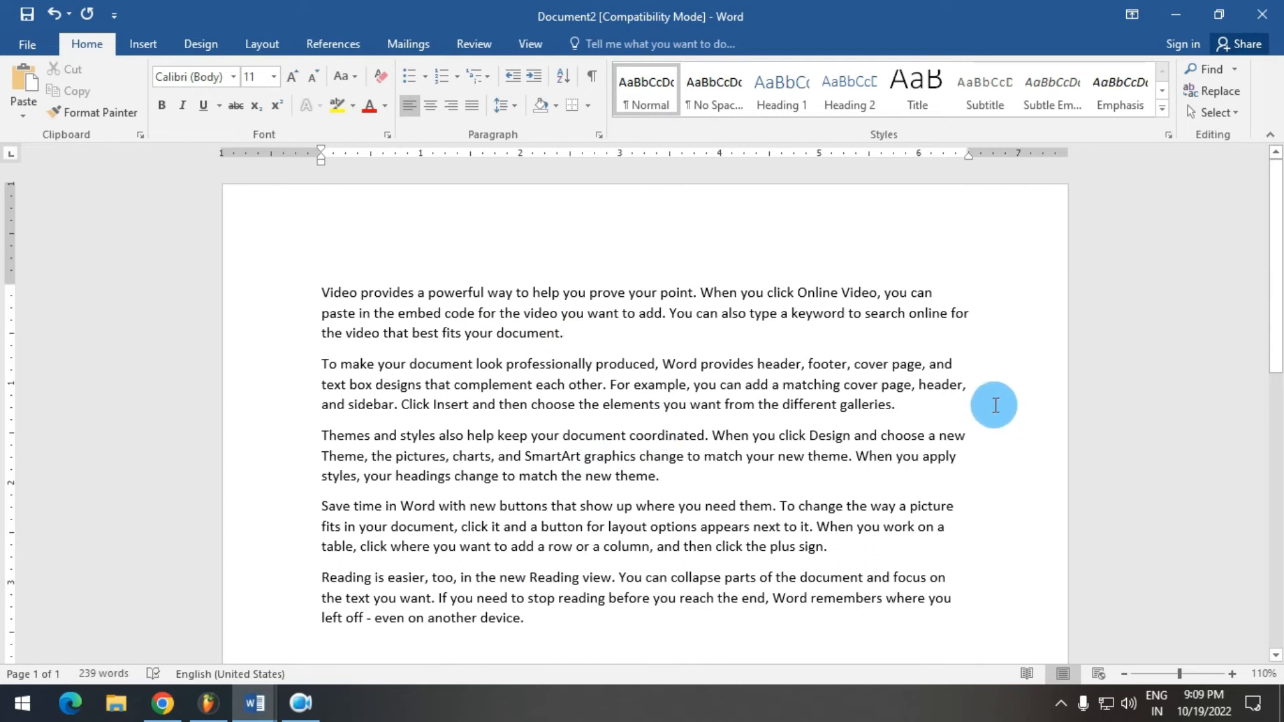
- Copy all five sample paragraphs and paste the copy below the original text
left_click_drag(553, 616, 278, 239)
key("ctrl+c")
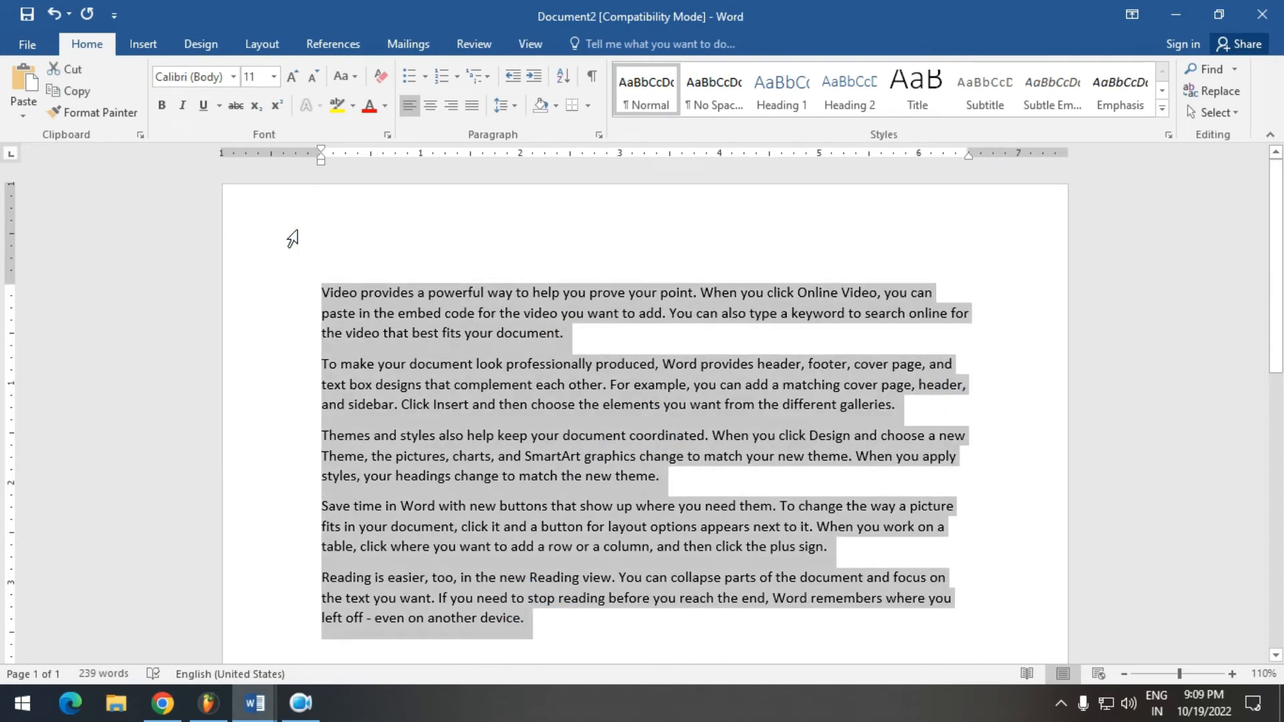
scroll(696, 330, "down", 2)
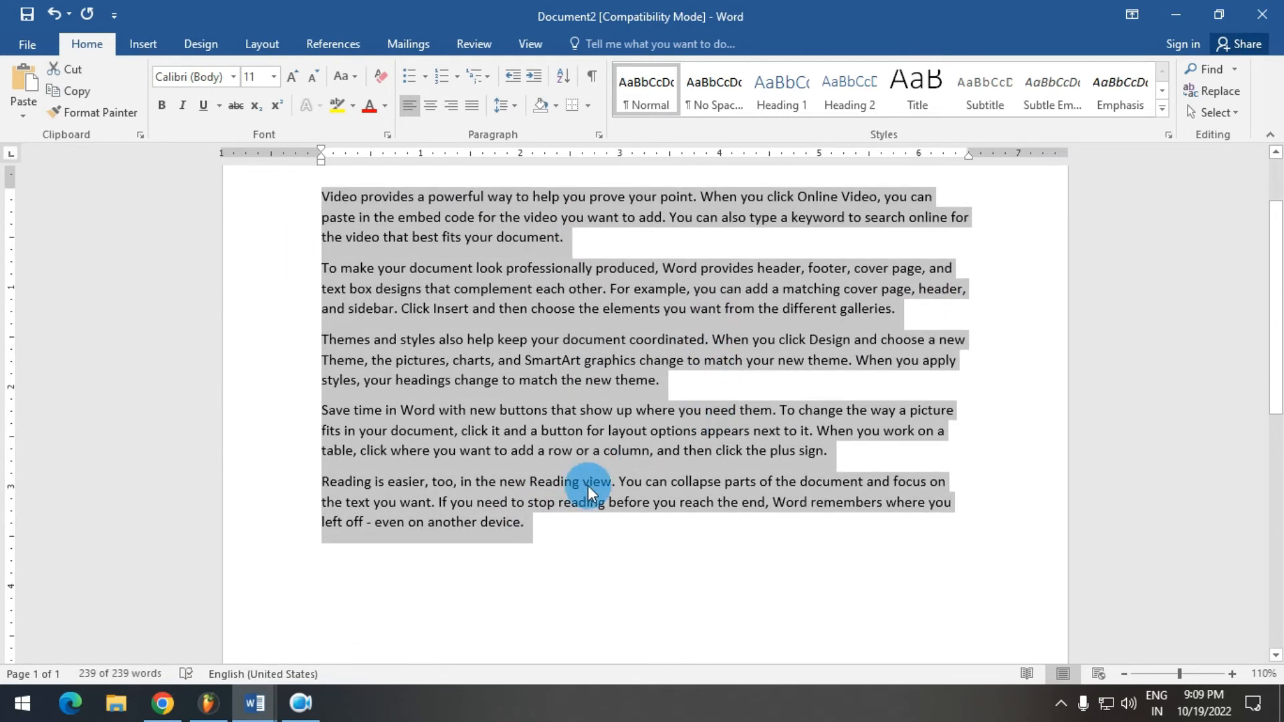
left_click(579, 544)
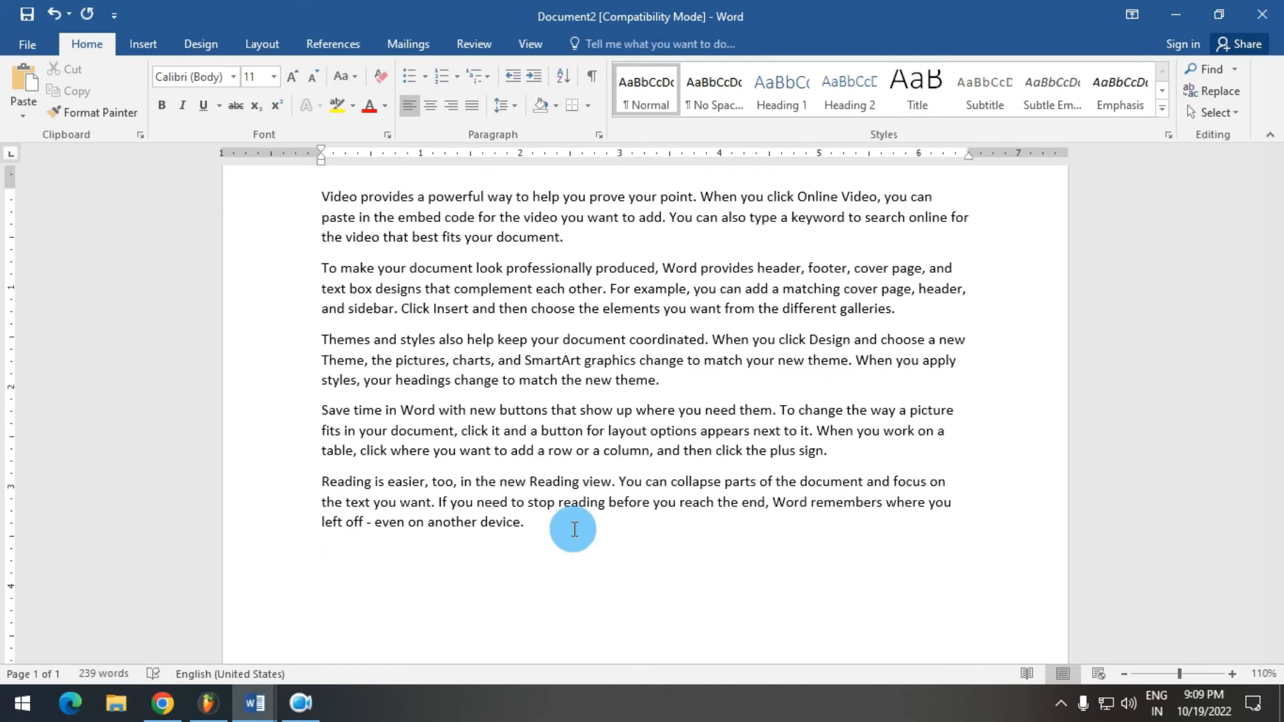
key("ctrl+v")
scroll(455, 288, "up", 7)
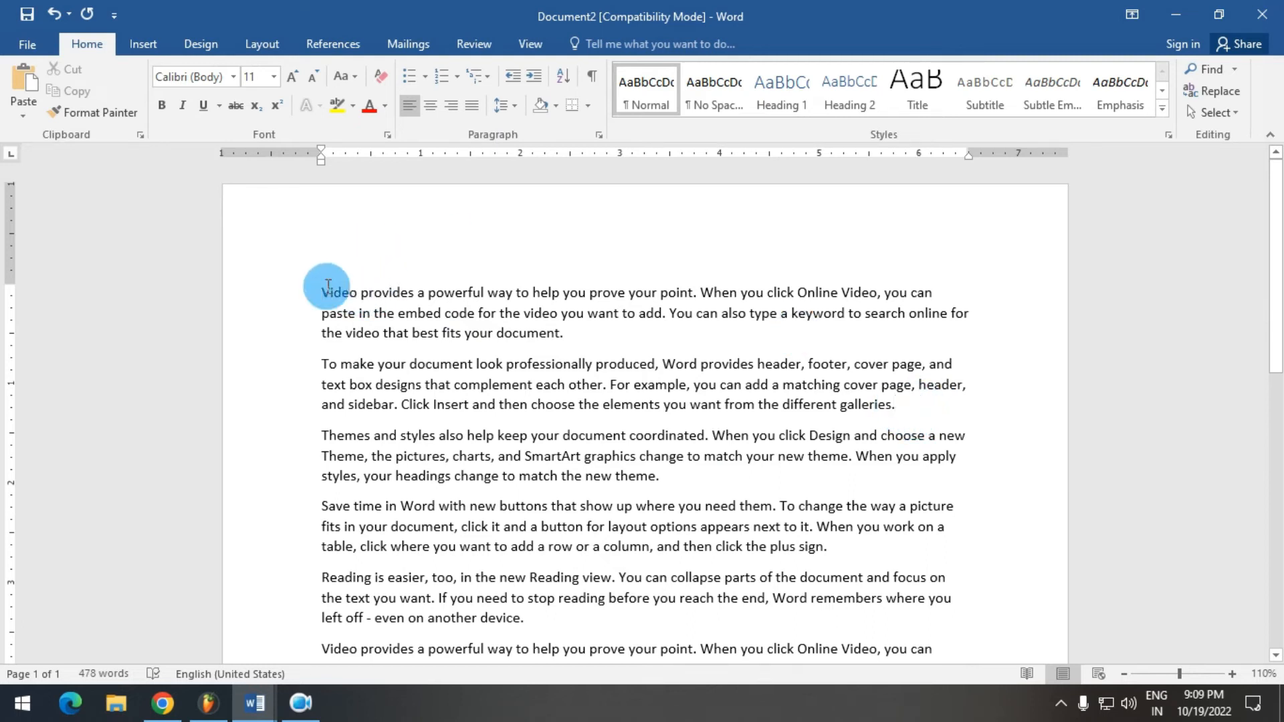
- Insert a page break after the second paragraph, so the "Themes and styles" paragraph starts a new page
double_click(201, 263)
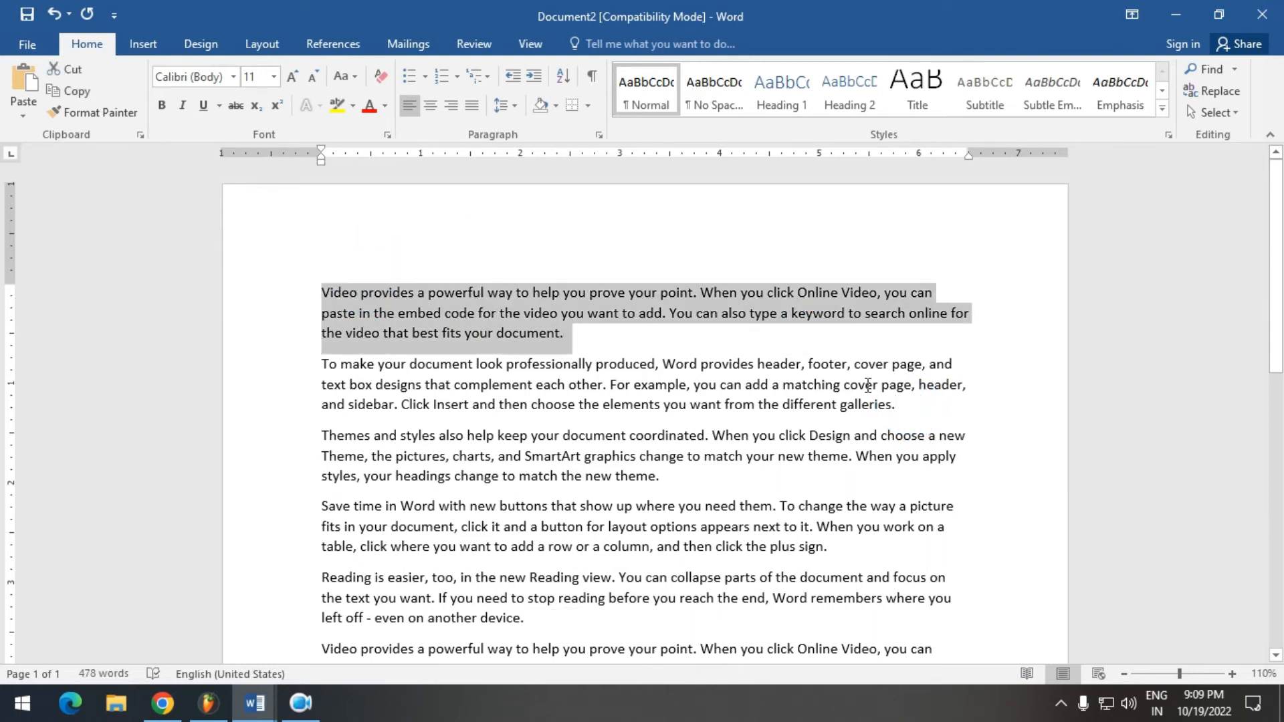
double_click(230, 364)
left_click(630, 326)
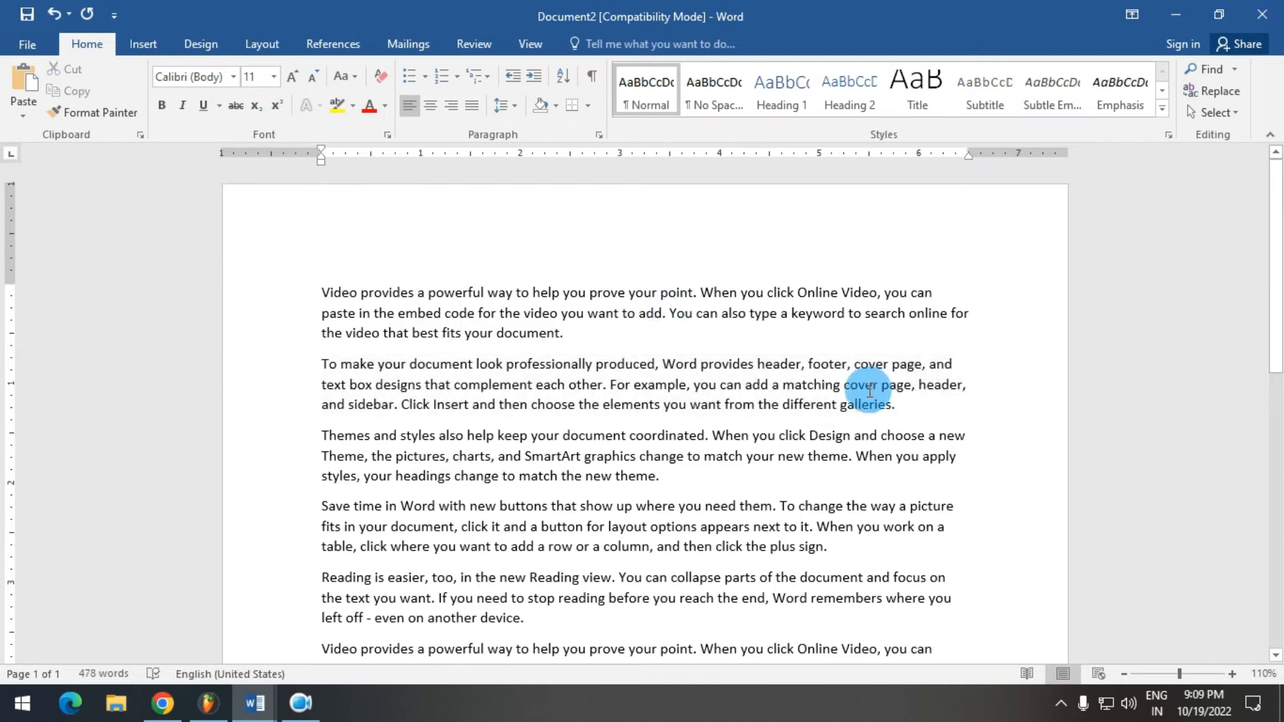
left_click(144, 44)
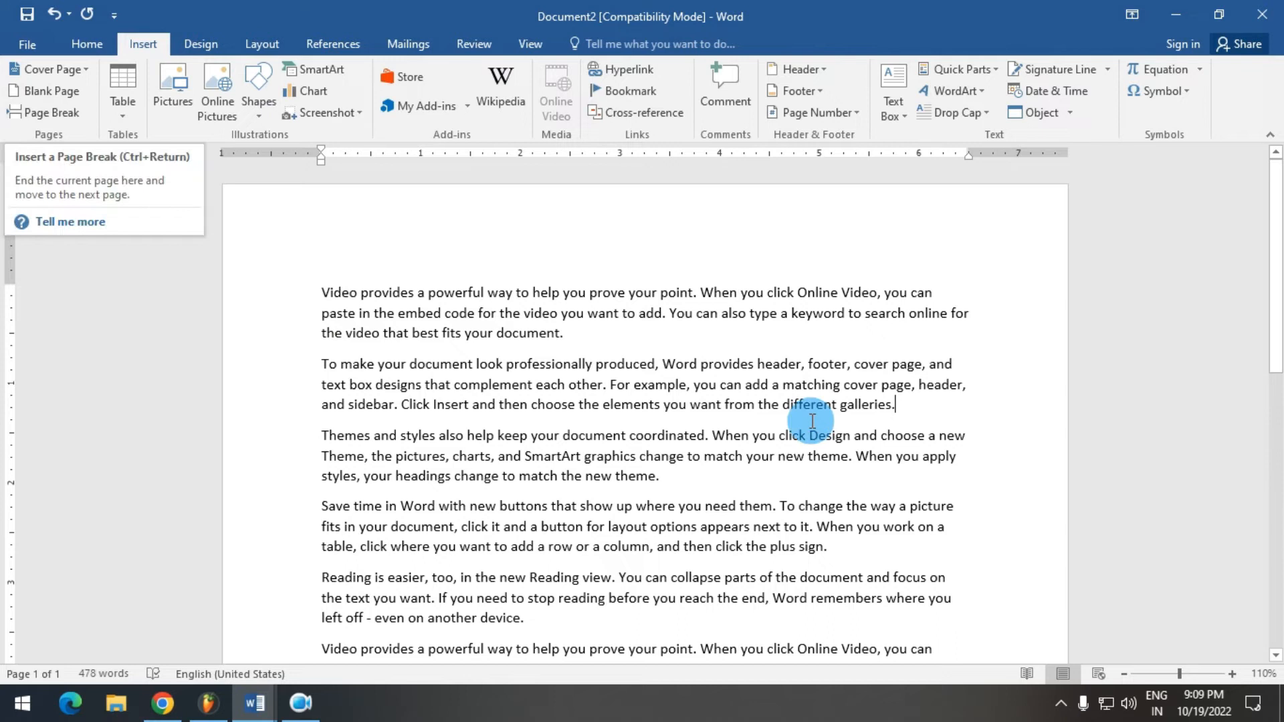
left_click(59, 115)
scroll(866, 399, "down", 2)
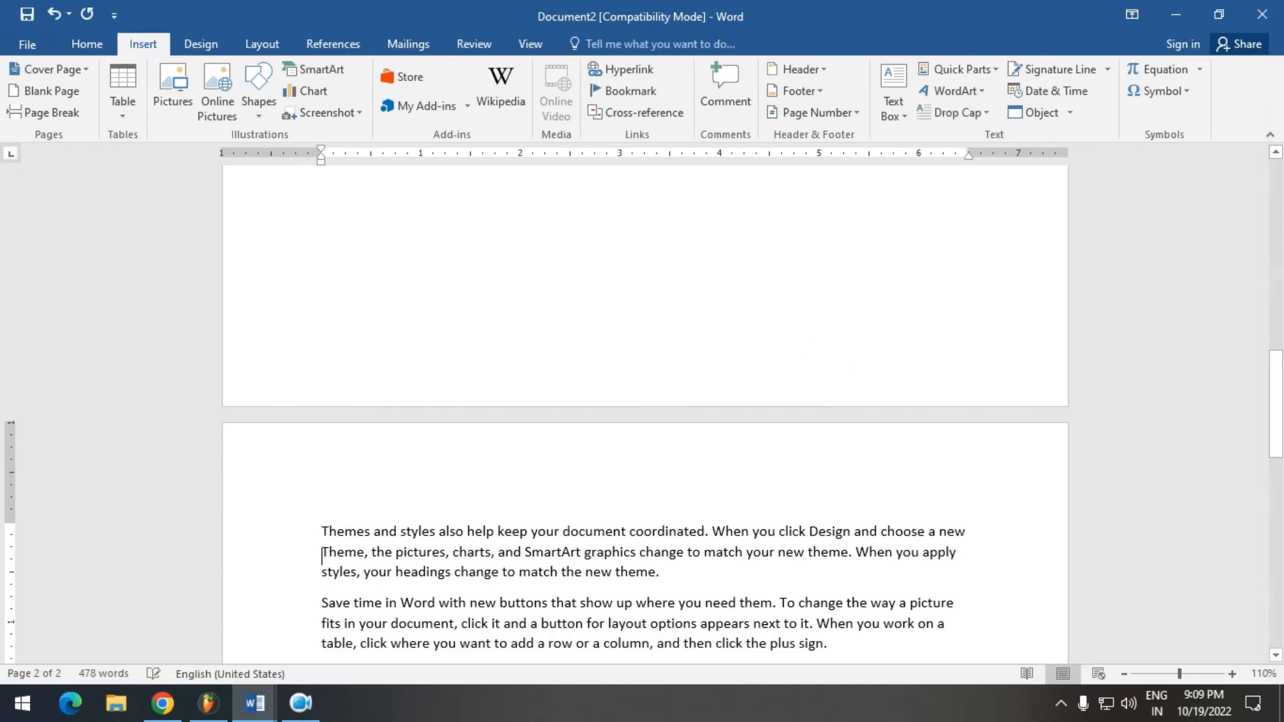
- Insert page breaks after every two of the remaining paragraphs, before "Reading is easier", "To make your document" and "Save time in Word"
scroll(870, 442, "down", 2)
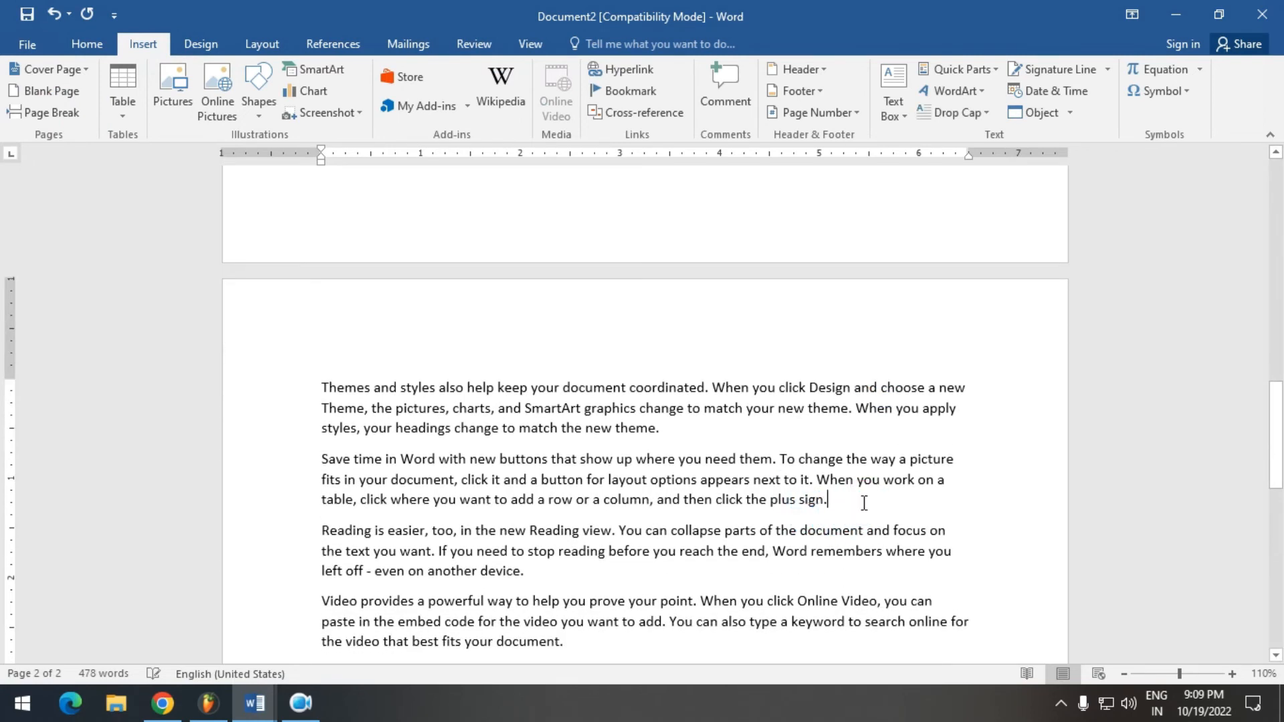
left_click(320, 531)
left_click(55, 114)
scroll(668, 502, "down", 6)
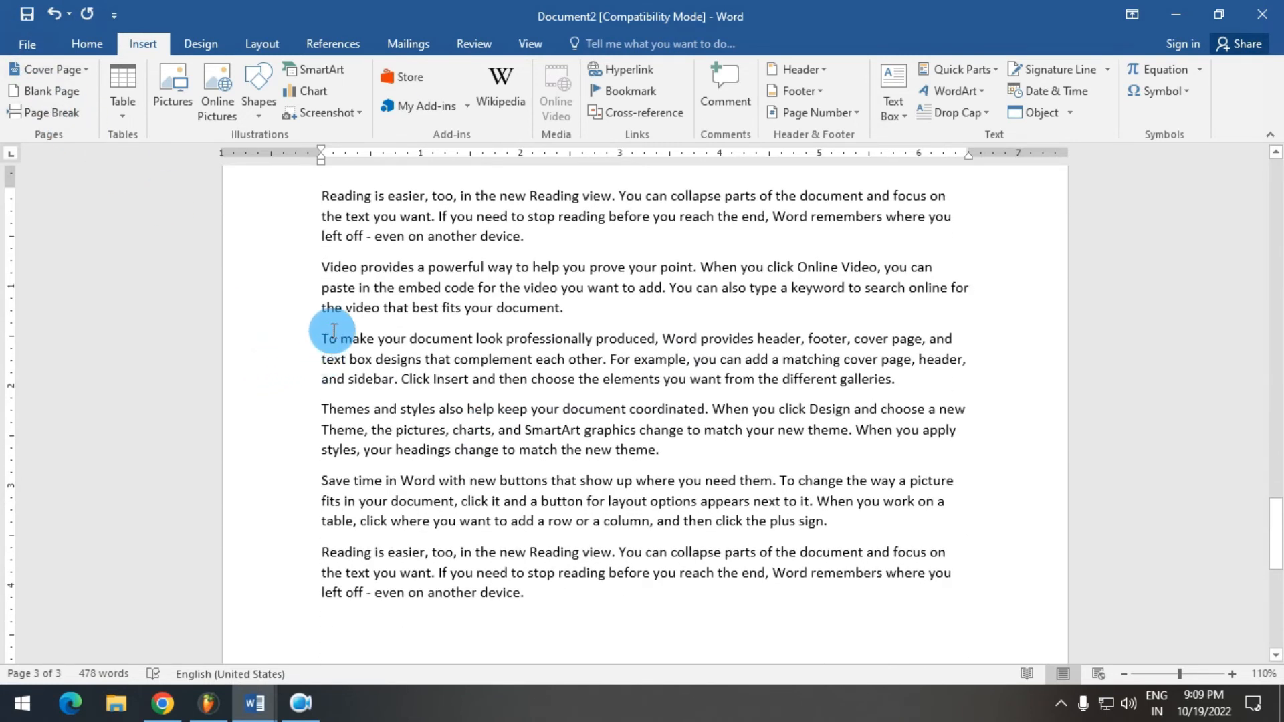
left_click(55, 114)
scroll(504, 459, "down", 6)
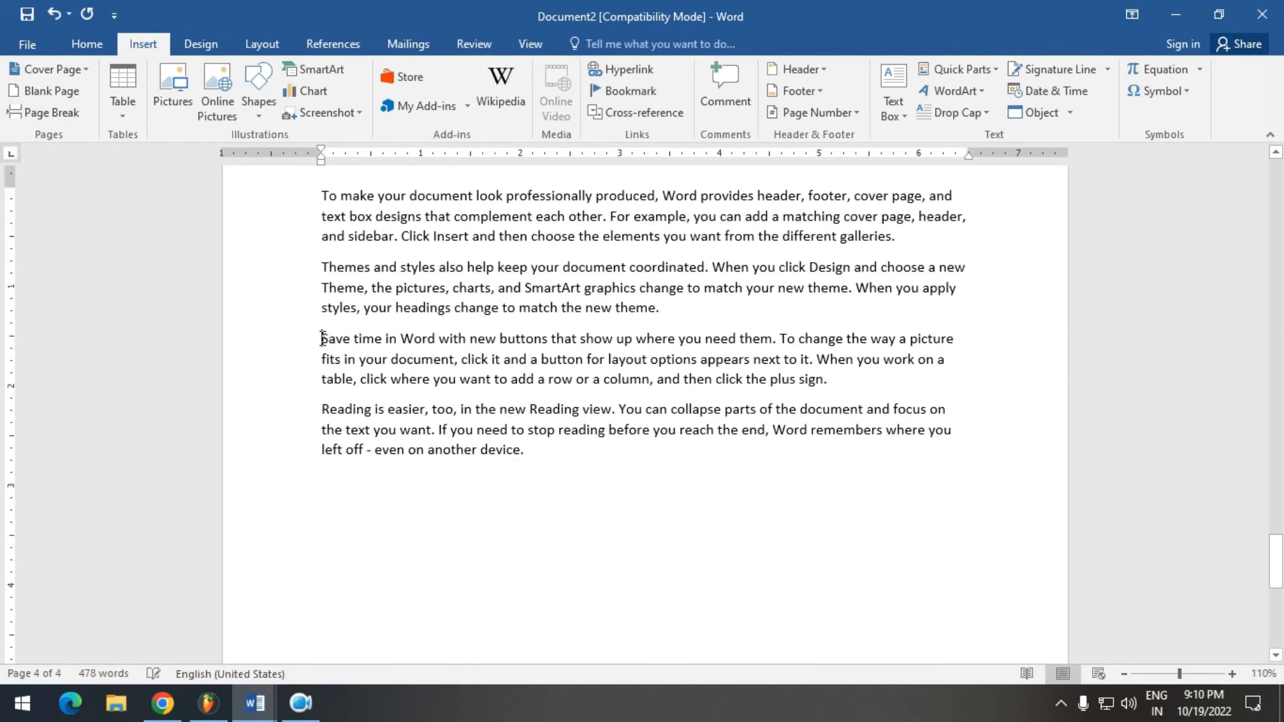
left_click(50, 112)
scroll(611, 402, "down", 5)
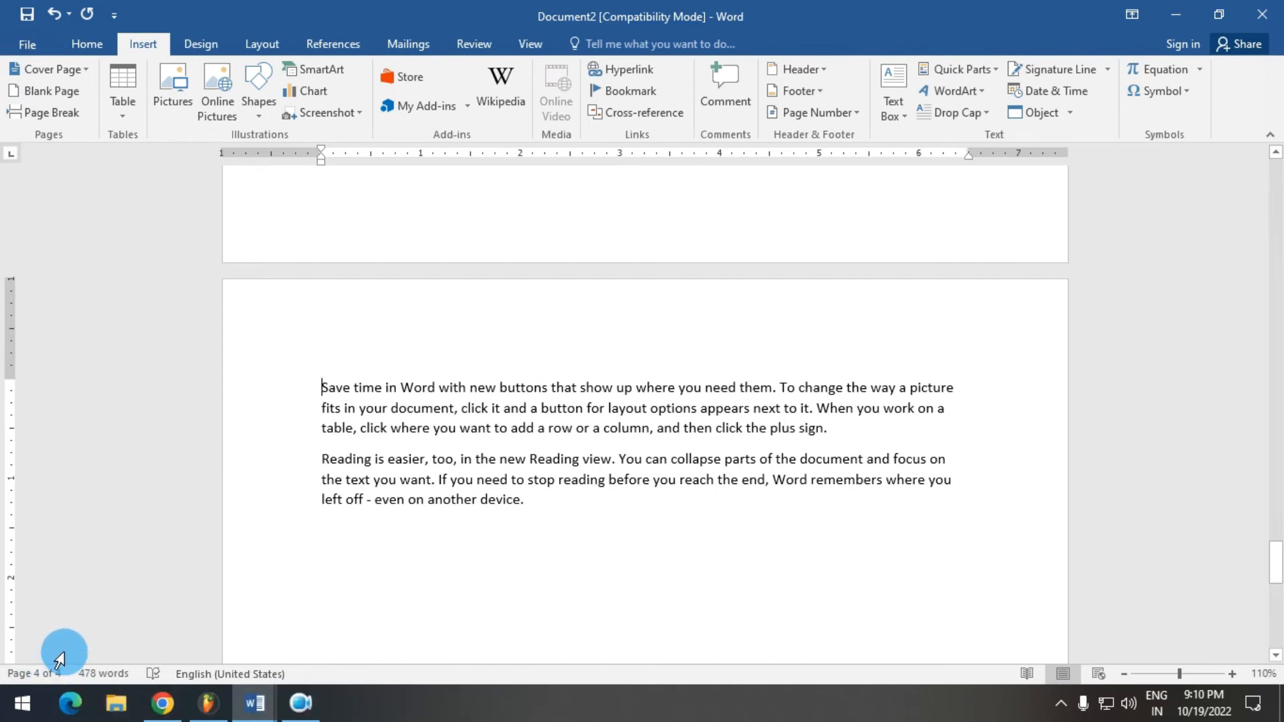
- Insert the "HTML5 copy" picture from the HR EDU WORLD folder on drive E on a new line below the first paragraph
key("ctrl+Home")
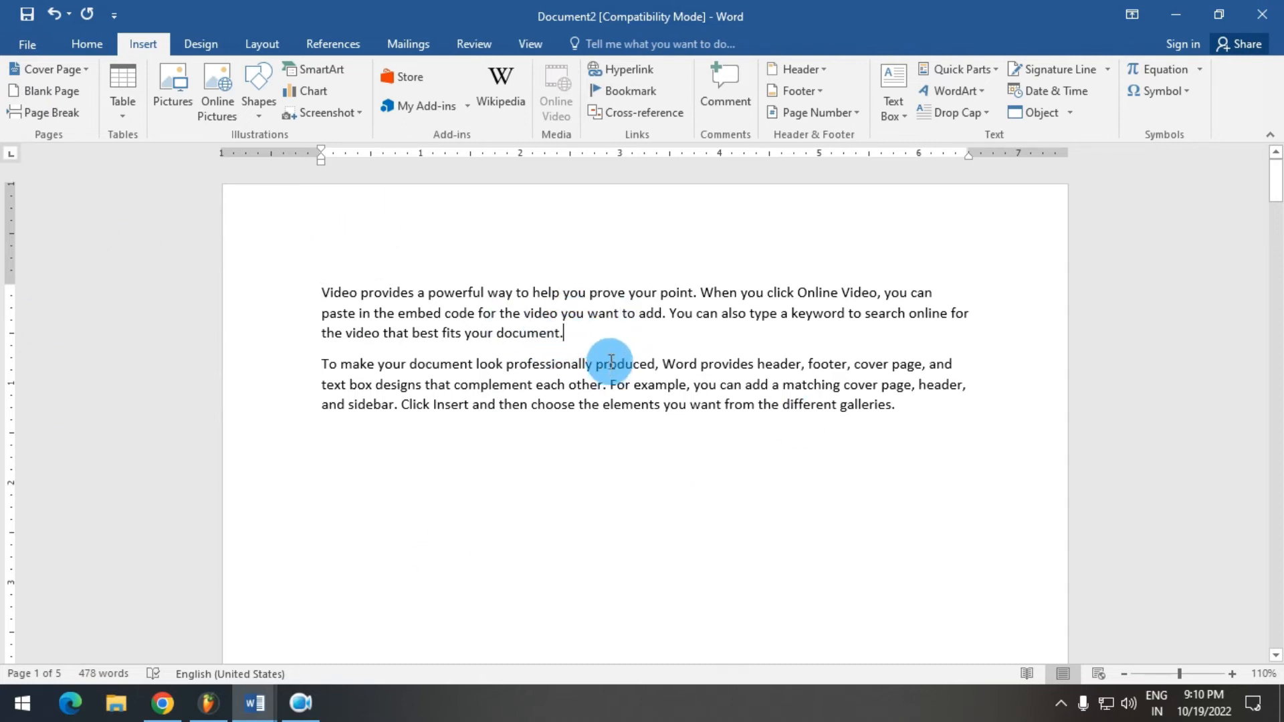
key("Return")
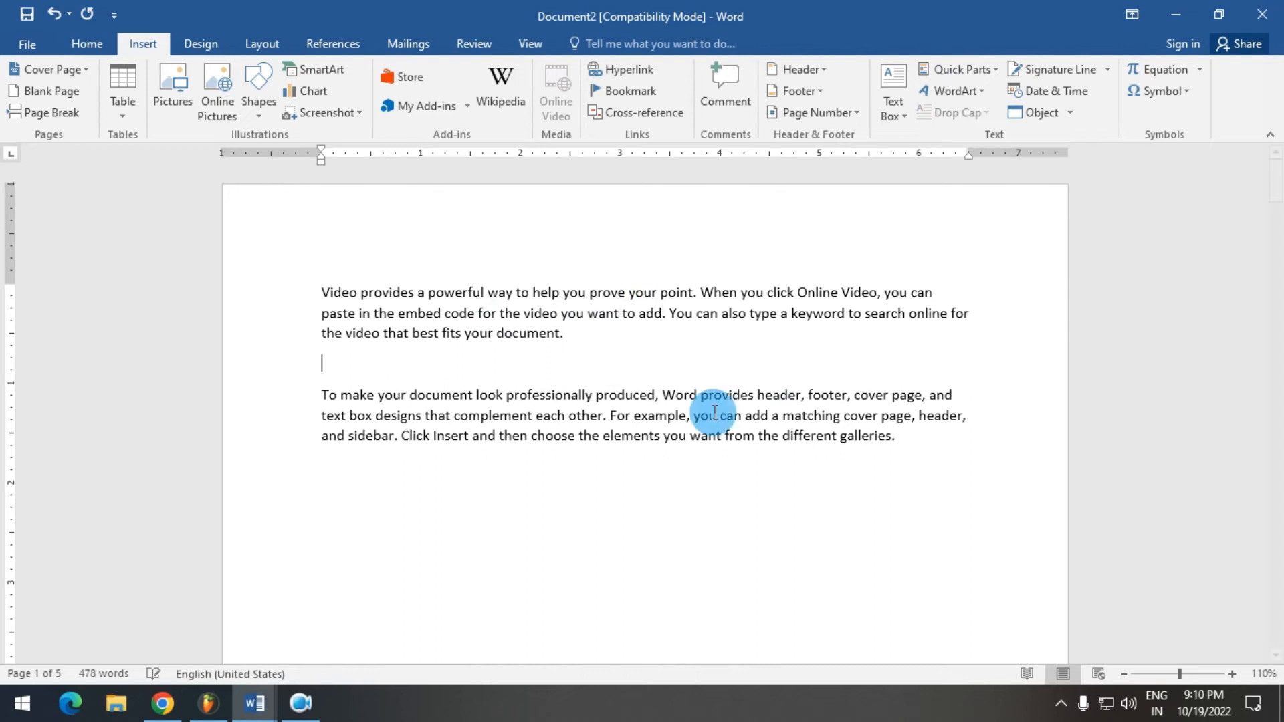
left_click(178, 103)
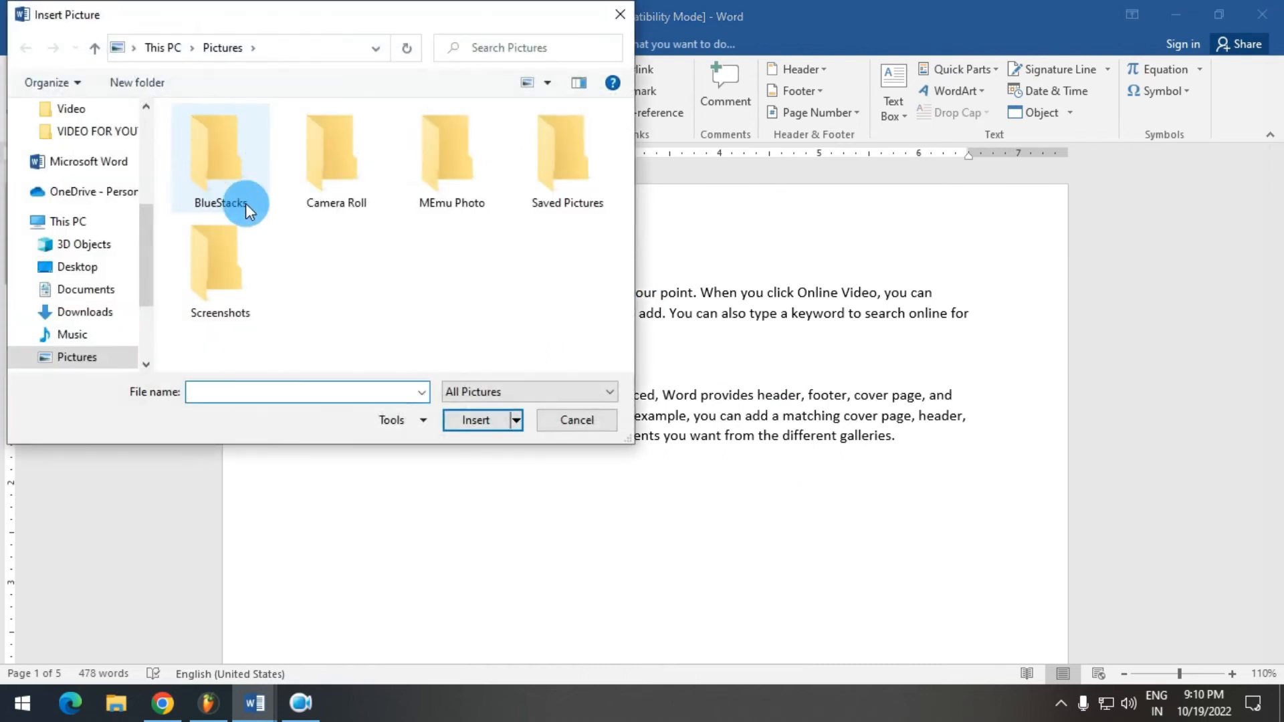
scroll(80, 301, "down", 2)
left_click(93, 312)
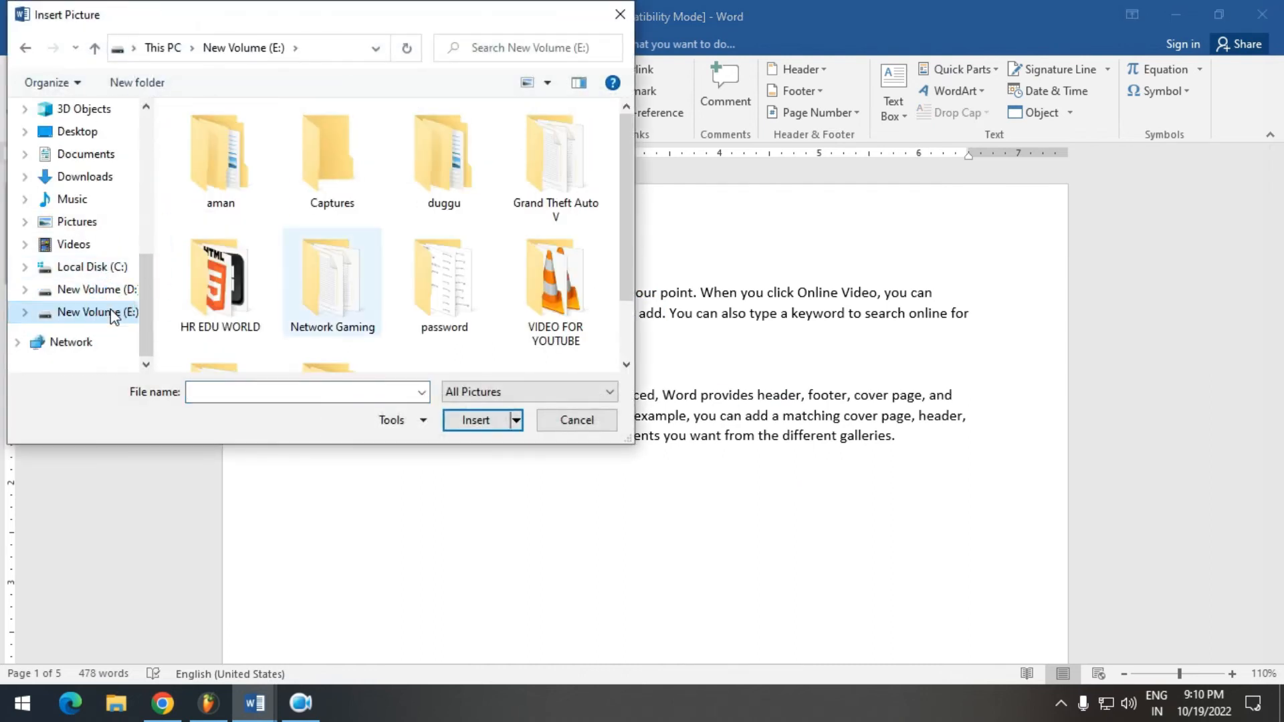
double_click(197, 281)
scroll(620, 152, "down", 2)
scroll(629, 259, "up", 1)
left_click(217, 280)
left_click(516, 420)
left_click(479, 416)
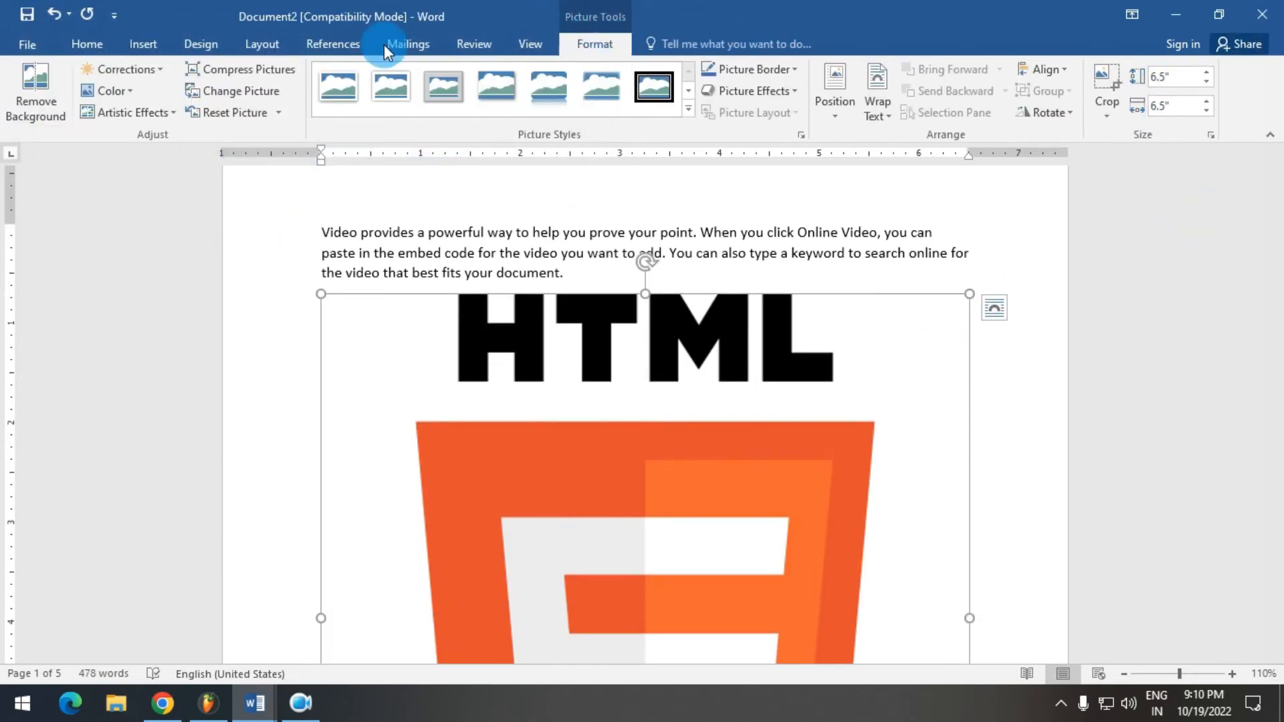
left_click(83, 49)
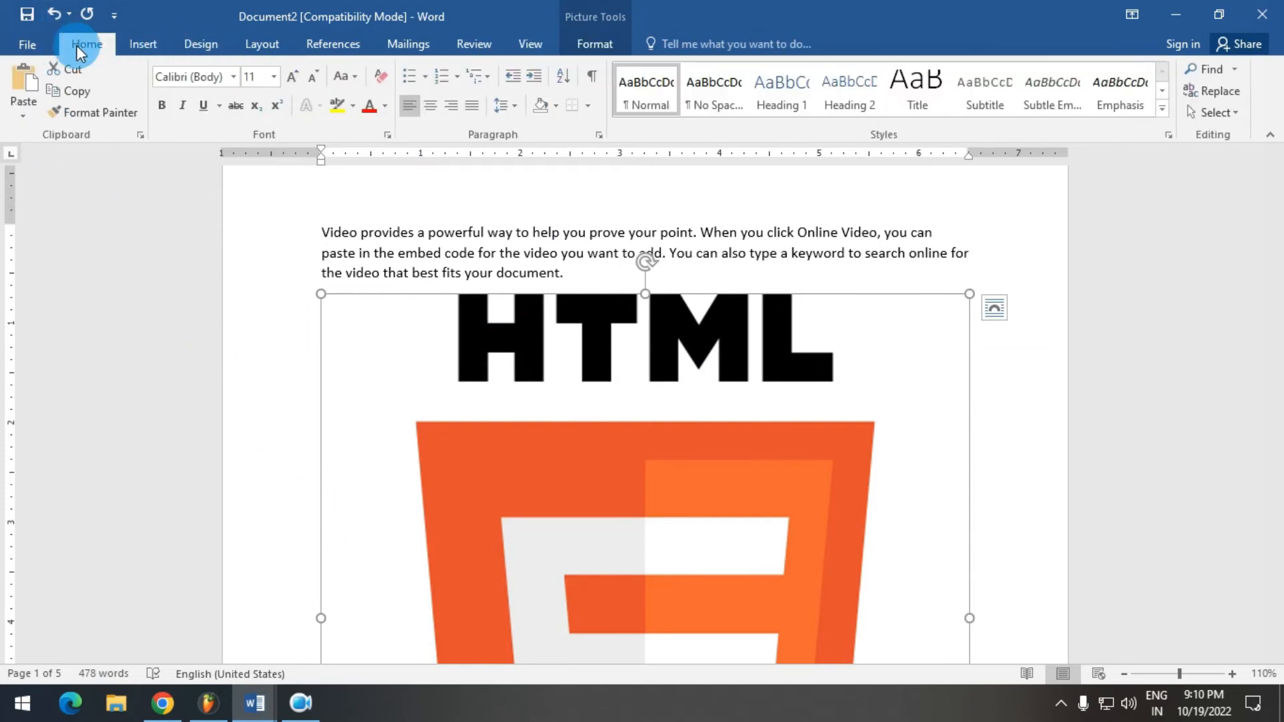
left_click(56, 14)
left_click(907, 213)
left_click(840, 329)
left_click(618, 30)
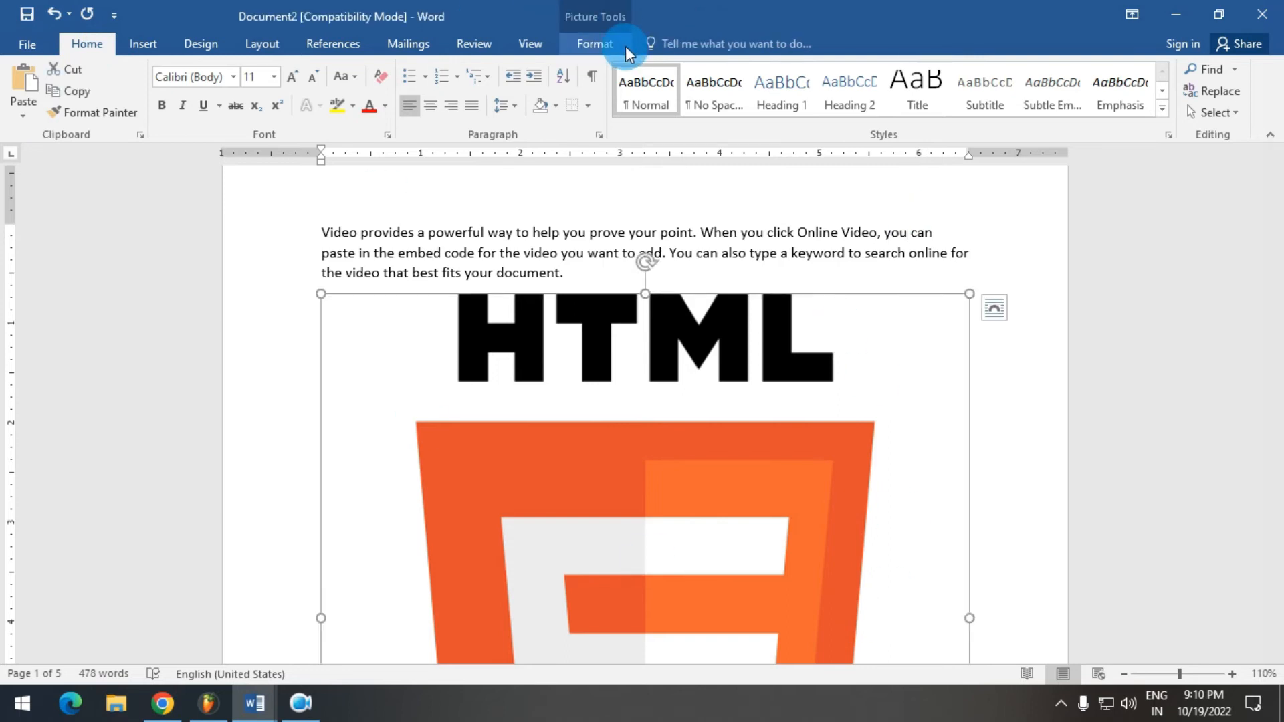
- Reduce the HTML picture's height to 3", 2" and finally 1", keeping its proportions
left_click(626, 47)
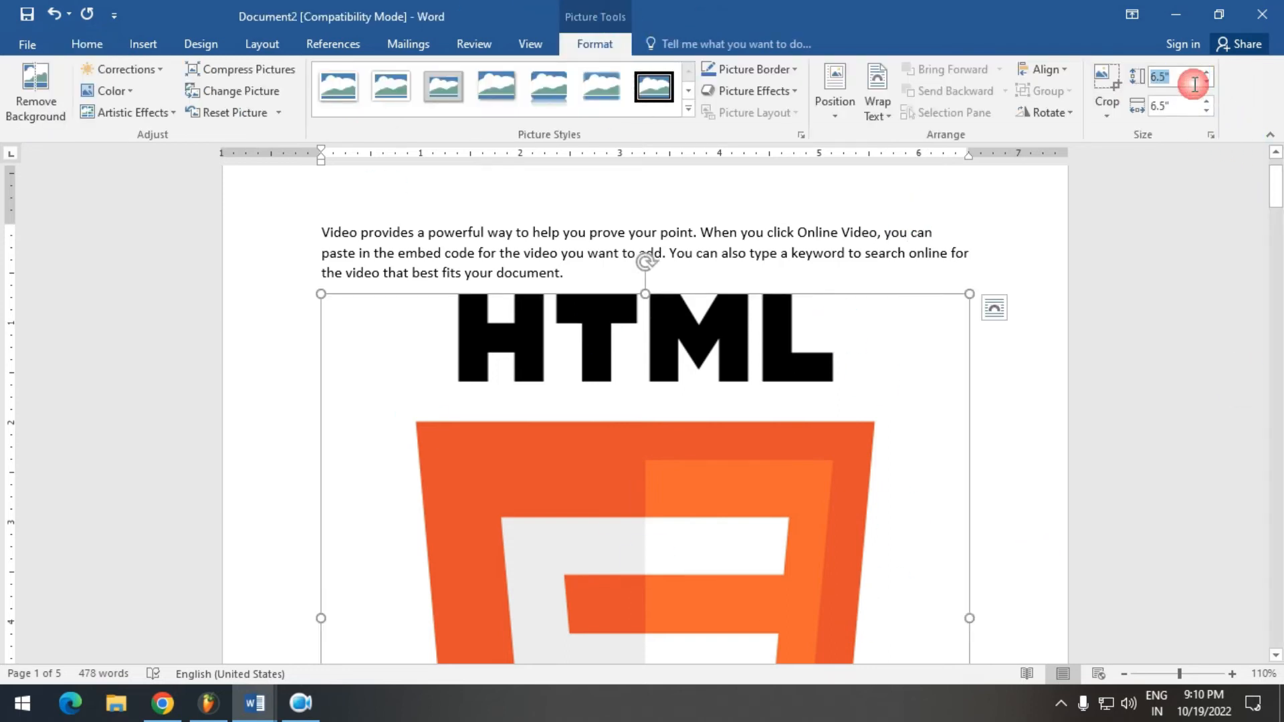
type("3")
key("Return")
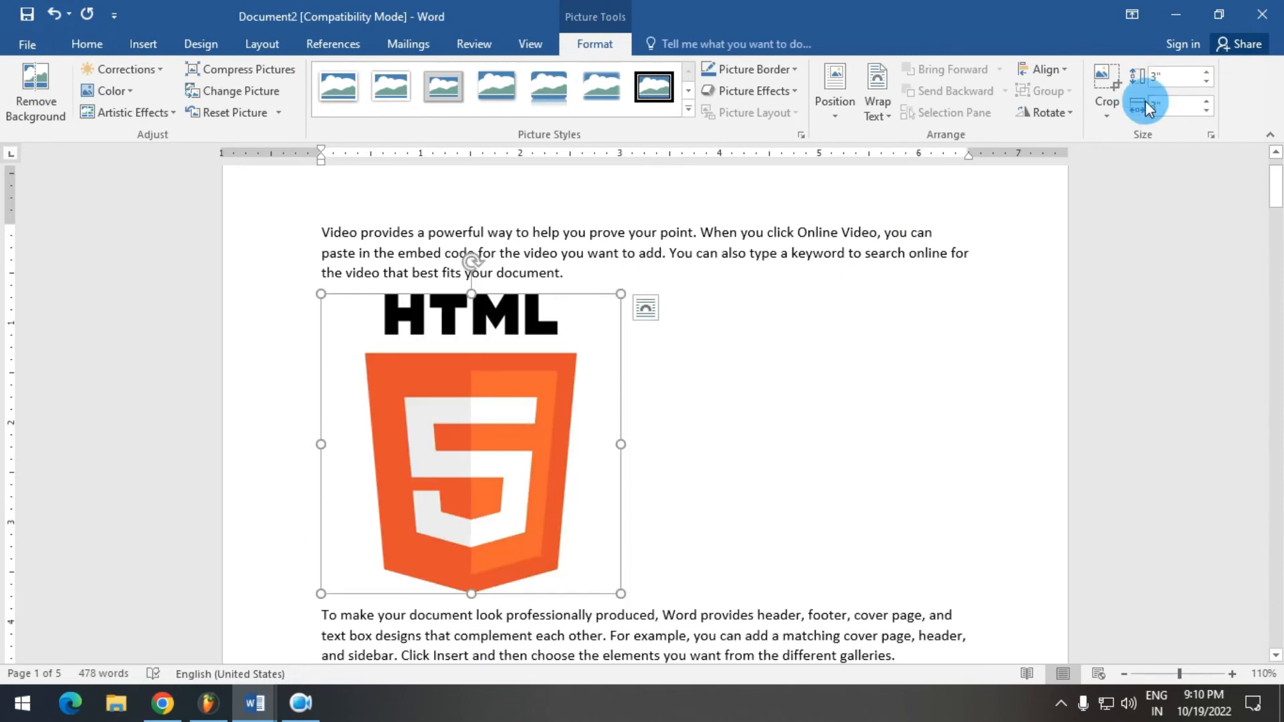
key("Return")
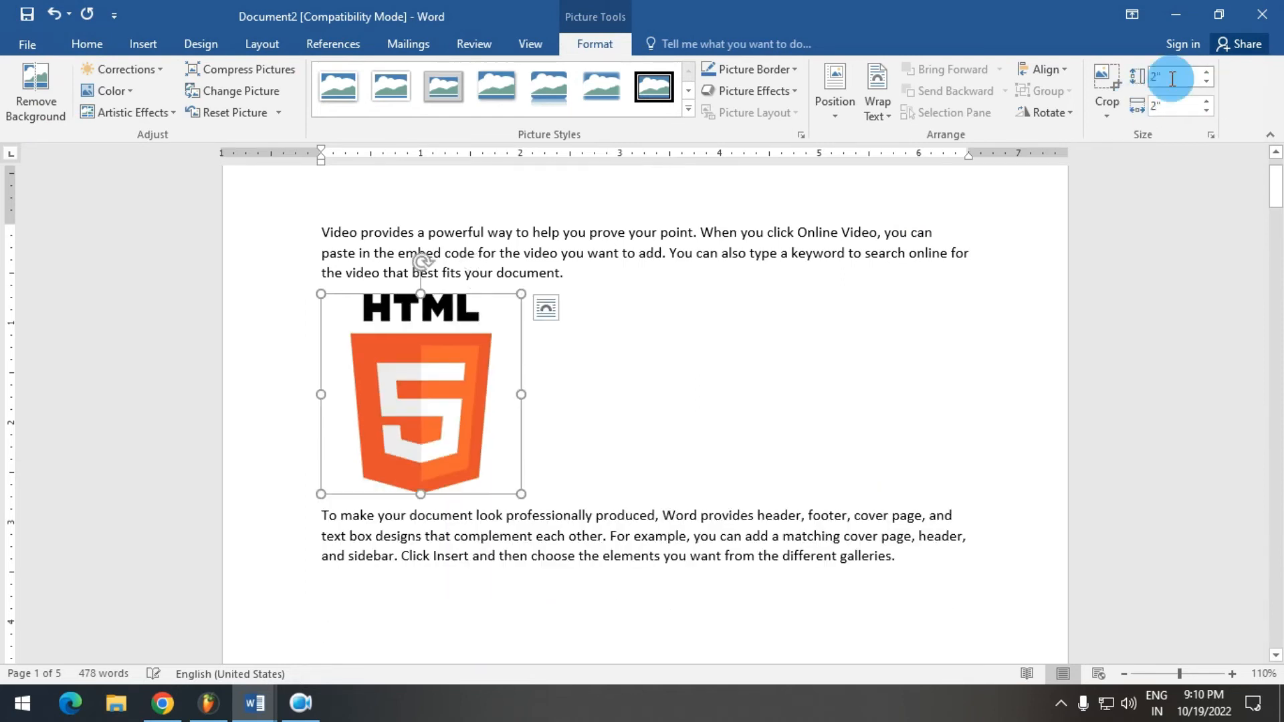
left_click(1175, 75)
key("Return")
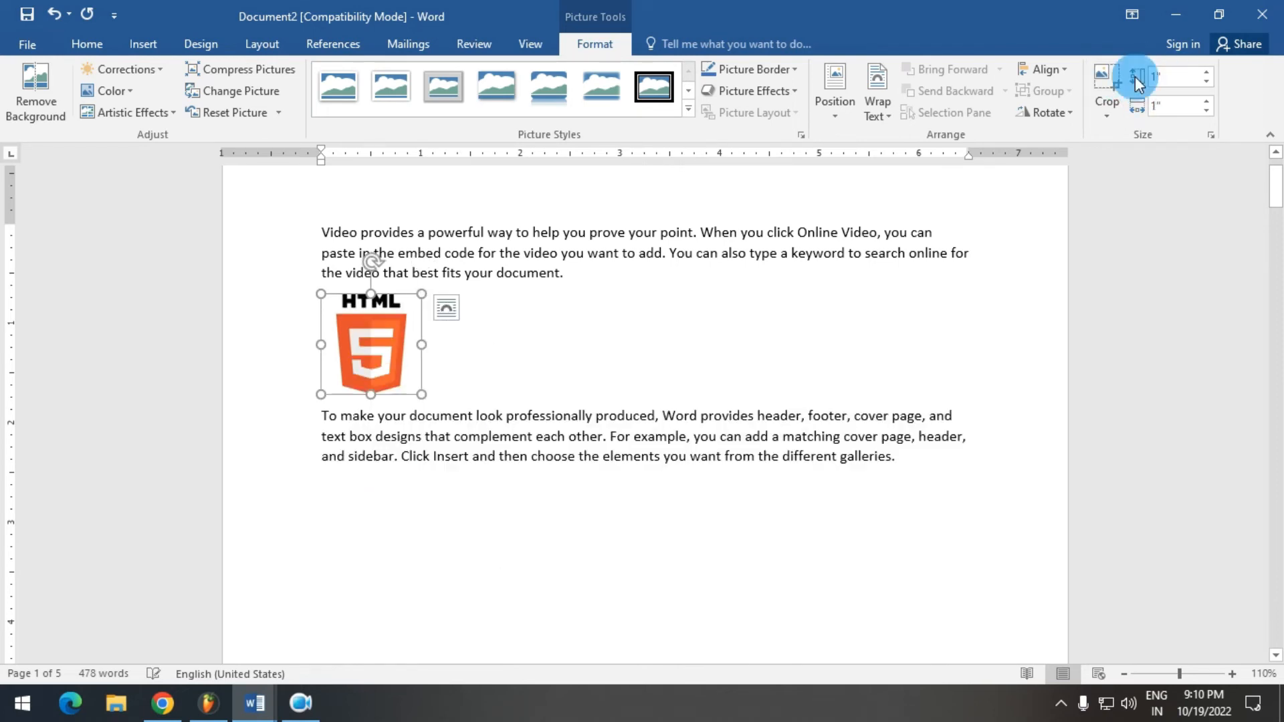
left_click(689, 341)
- Centre the HTML picture horizontally on page 1
left_click(295, 354)
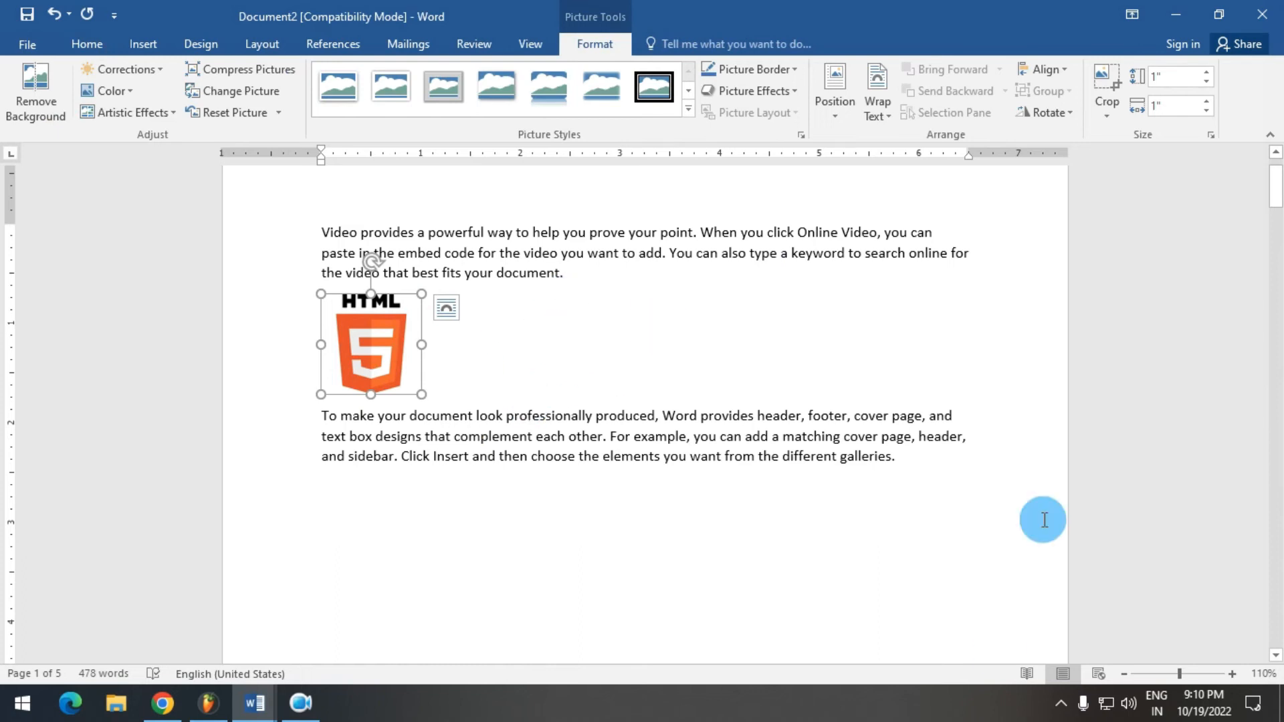
left_click(87, 43)
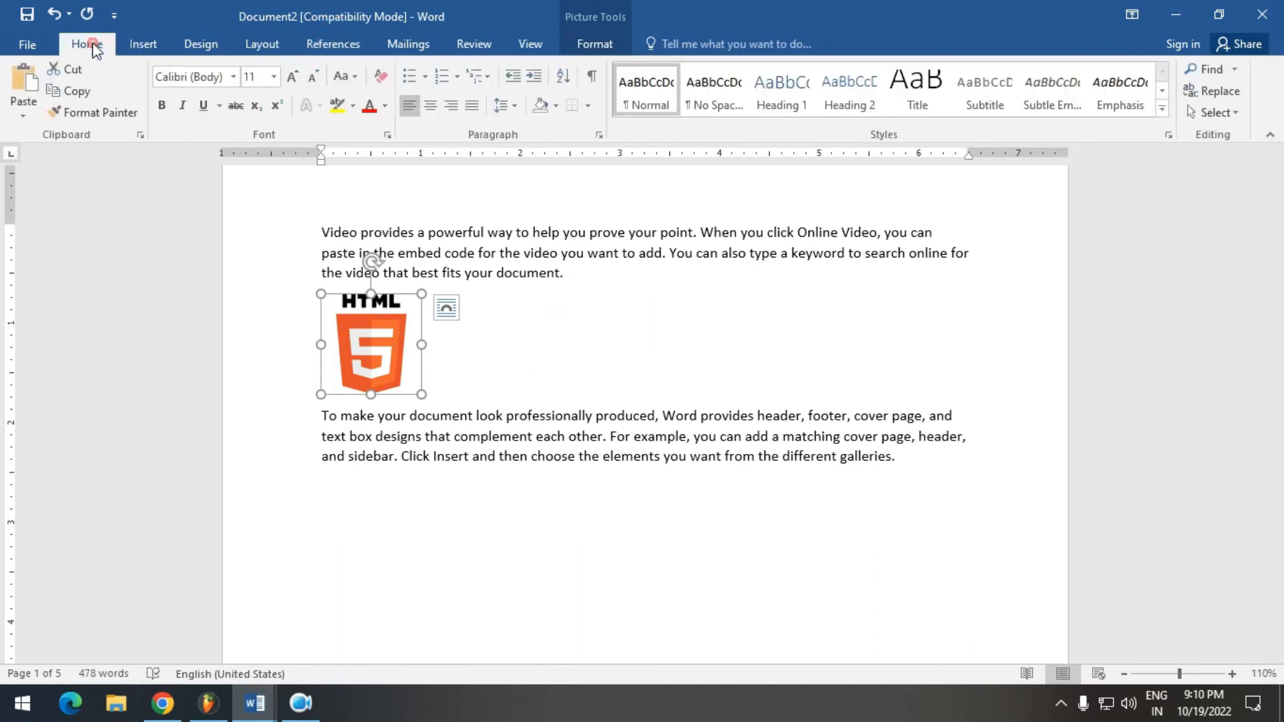
left_click(427, 103)
left_click(831, 344)
- Insert the "CSS3 copy" picture on a new centred line below the "Save time in Word" paragraph on page 2
scroll(661, 360, "down", 3)
scroll(642, 351, "down", 10)
left_click(675, 288)
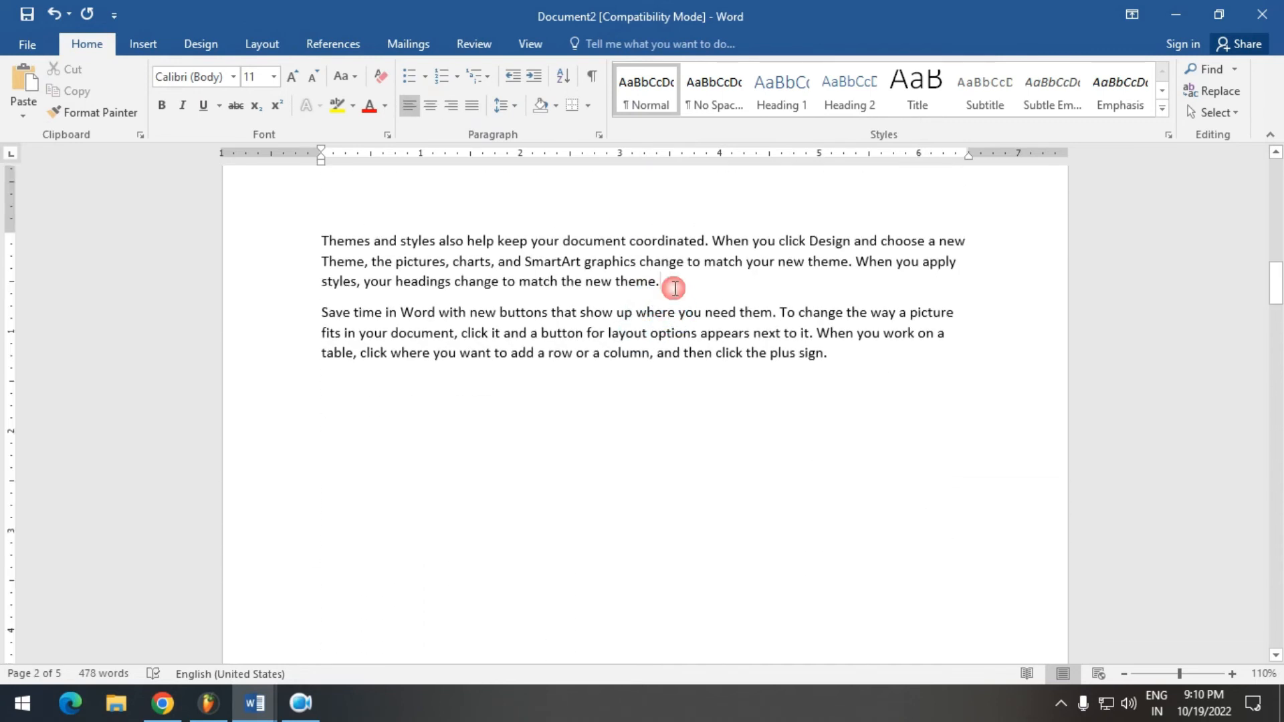
key("Return")
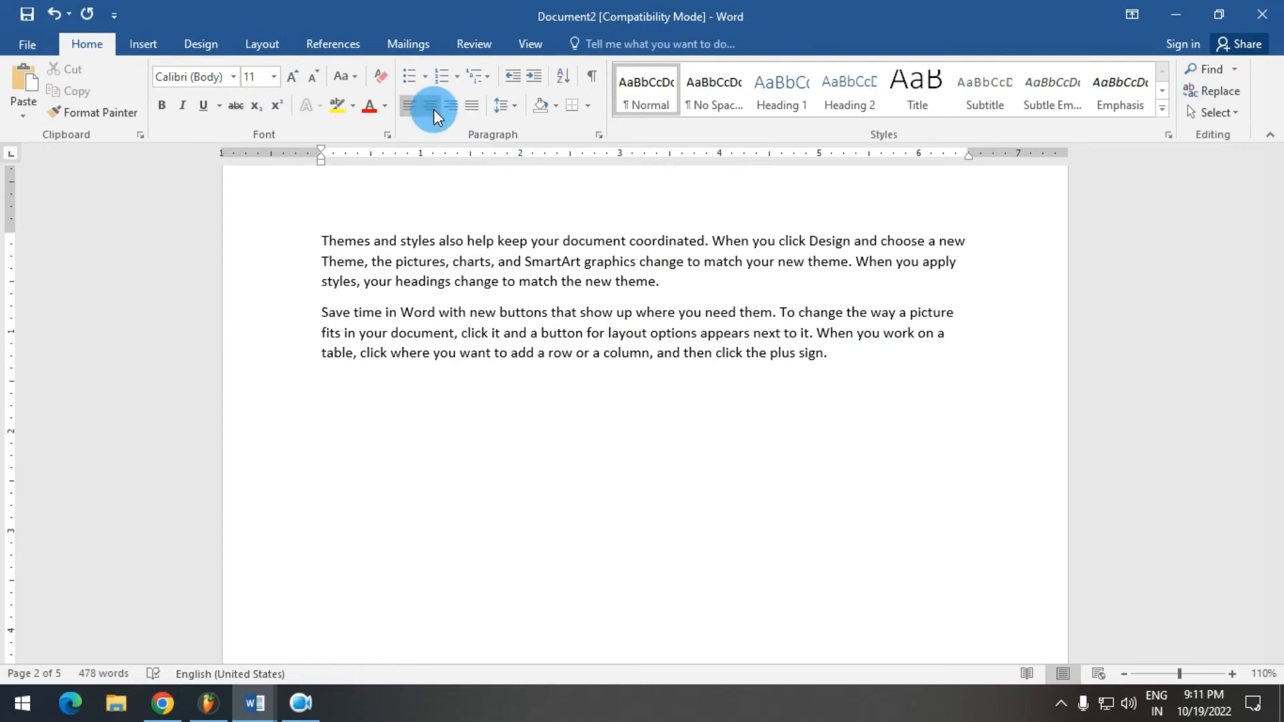
left_click(433, 106)
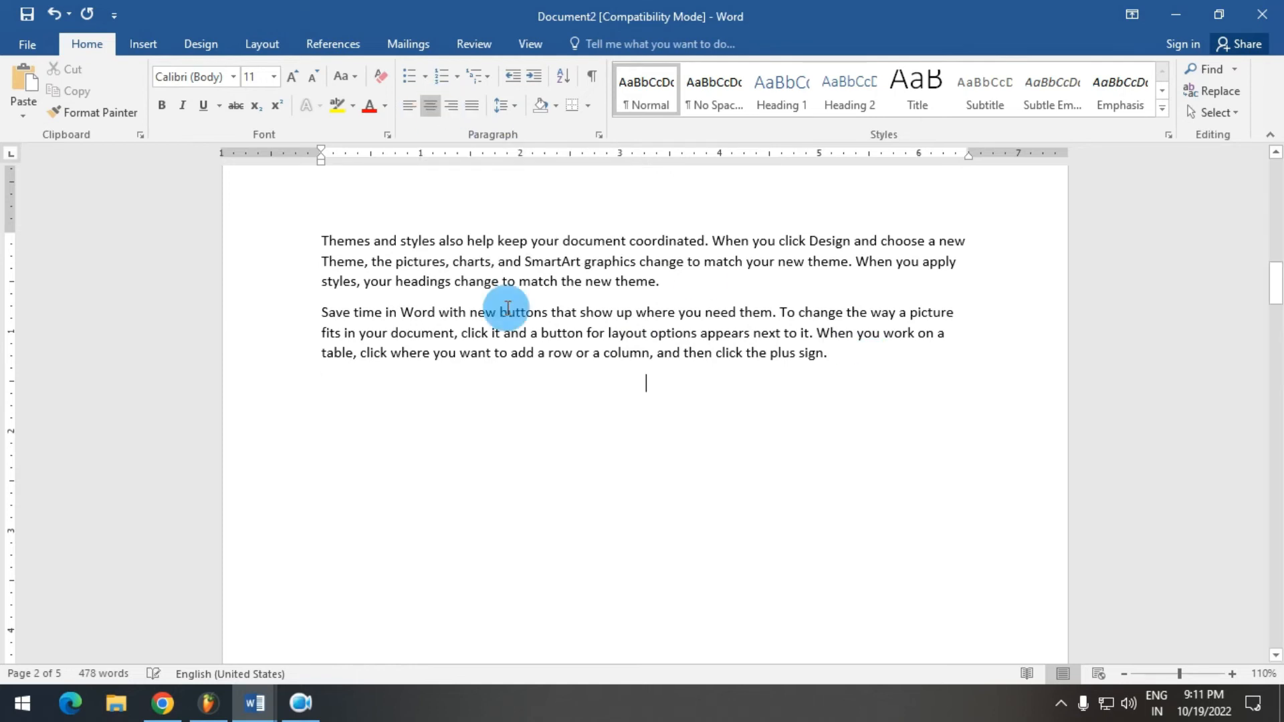
left_click(164, 47)
left_click(162, 95)
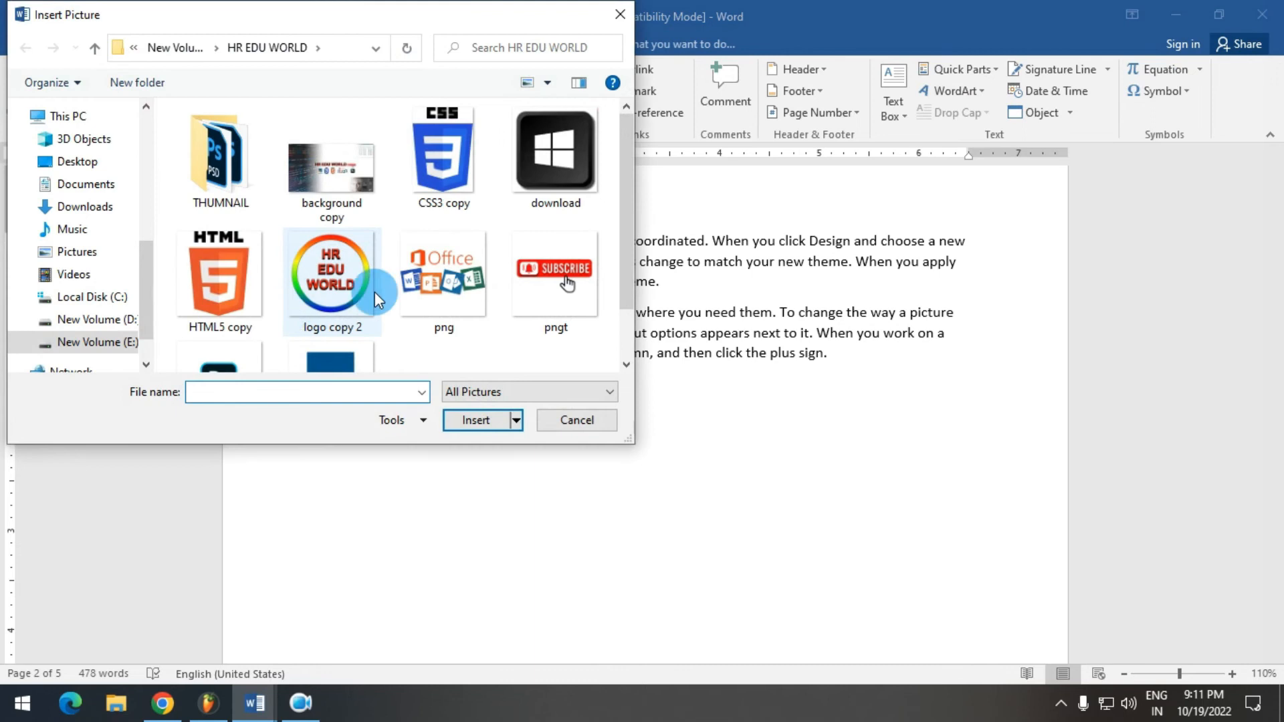
left_click(433, 184)
left_click(483, 426)
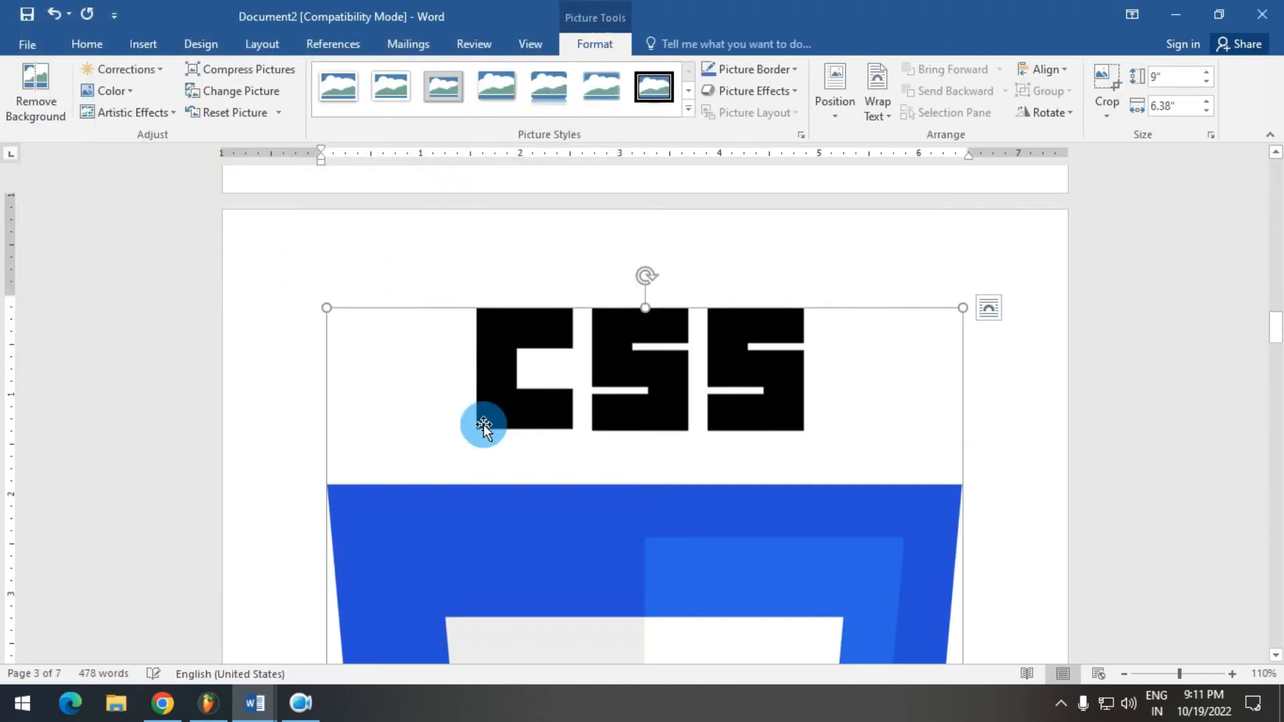
- Set the CSS picture's height to 1" with its proportions kept
type("1")
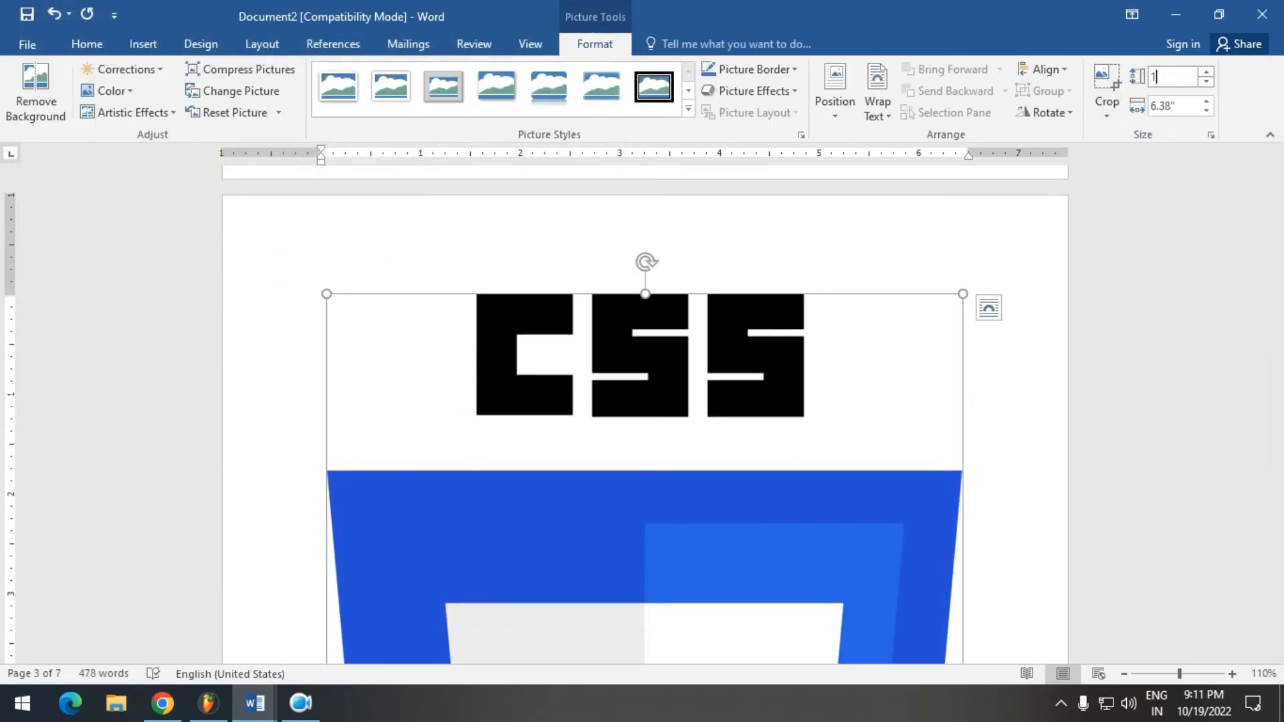
key("Return")
scroll(675, 347, "down", 5)
scroll(675, 347, "up", 5)
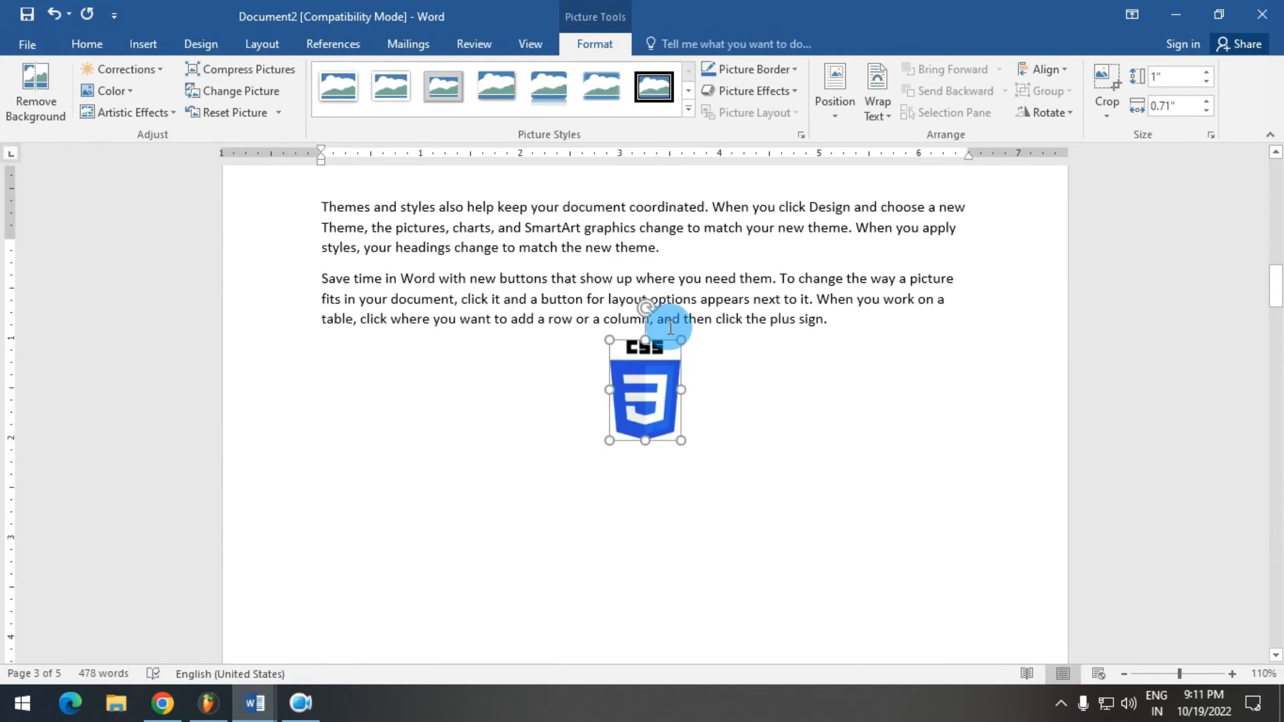
- Insert the Office picture "png" on a new centred line below the "Reading is easier" paragraph on page 3
scroll(677, 338, "down", 8)
scroll(681, 340, "down", 3)
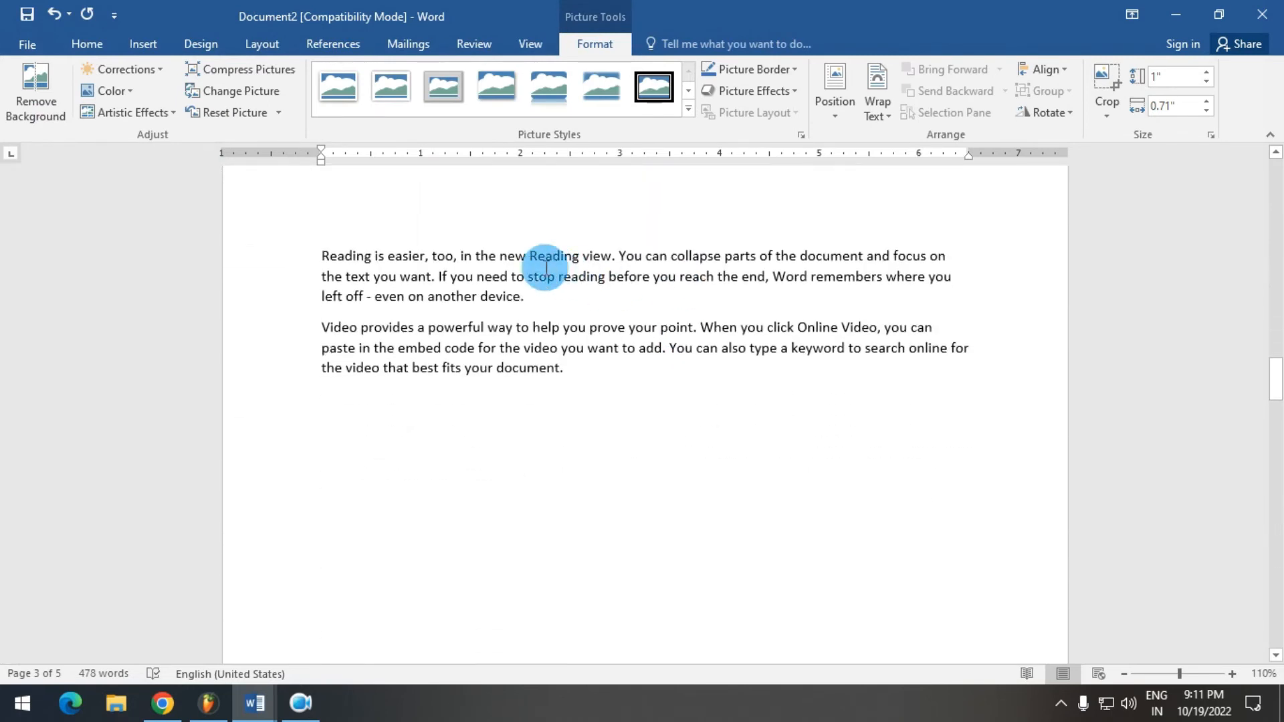
left_click(532, 296)
key("Return")
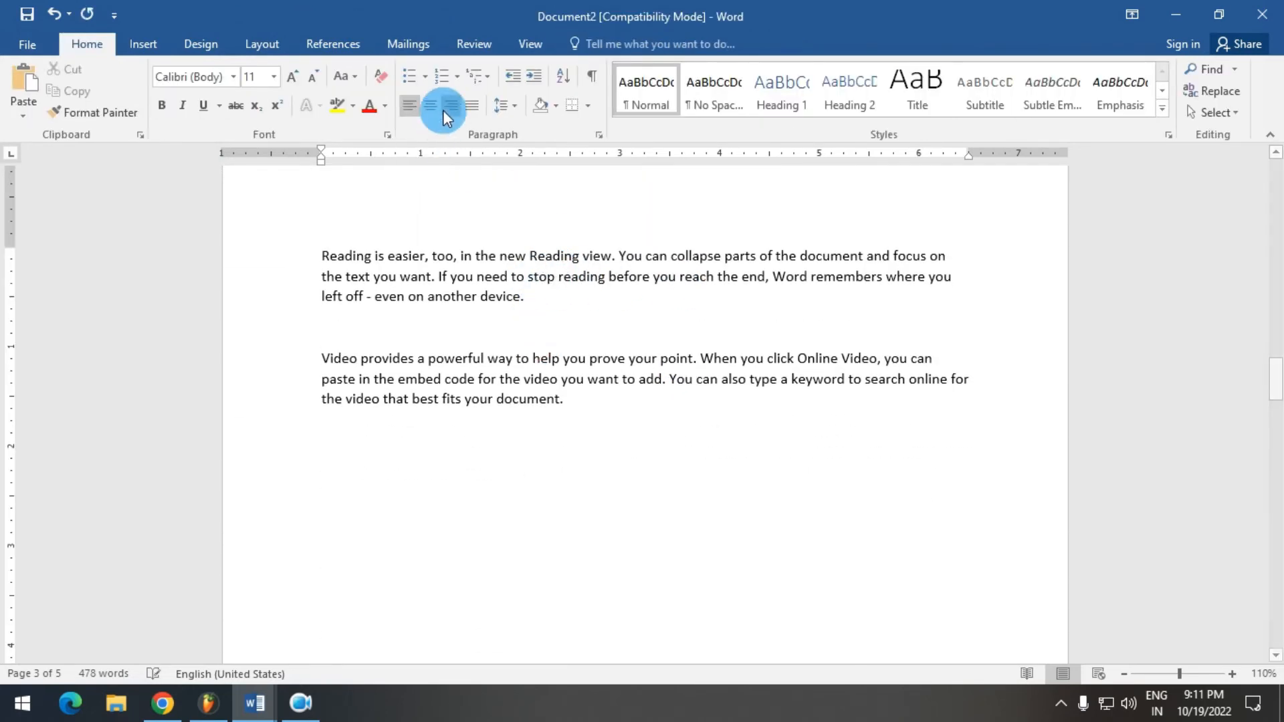
left_click(145, 44)
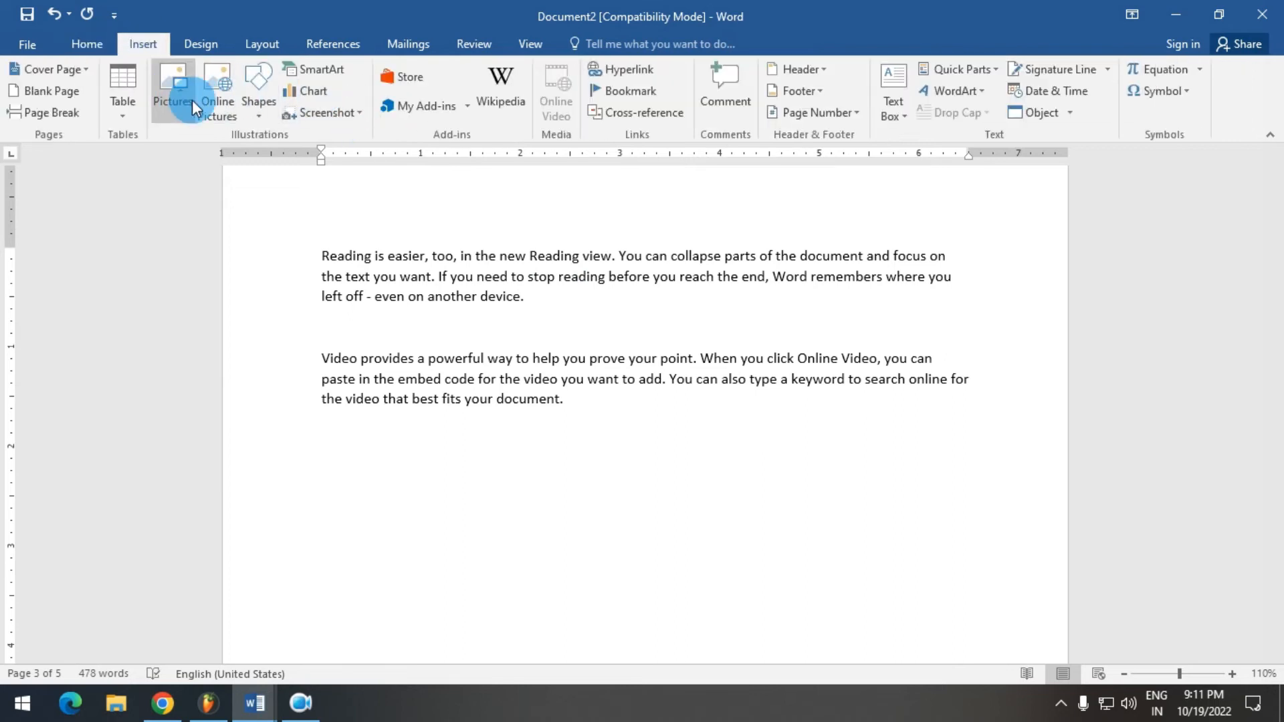
left_click(176, 100)
left_click(433, 287)
left_click(474, 413)
- Set the Office picture's height to 1"
left_click(1182, 74)
type("1")
key("Return")
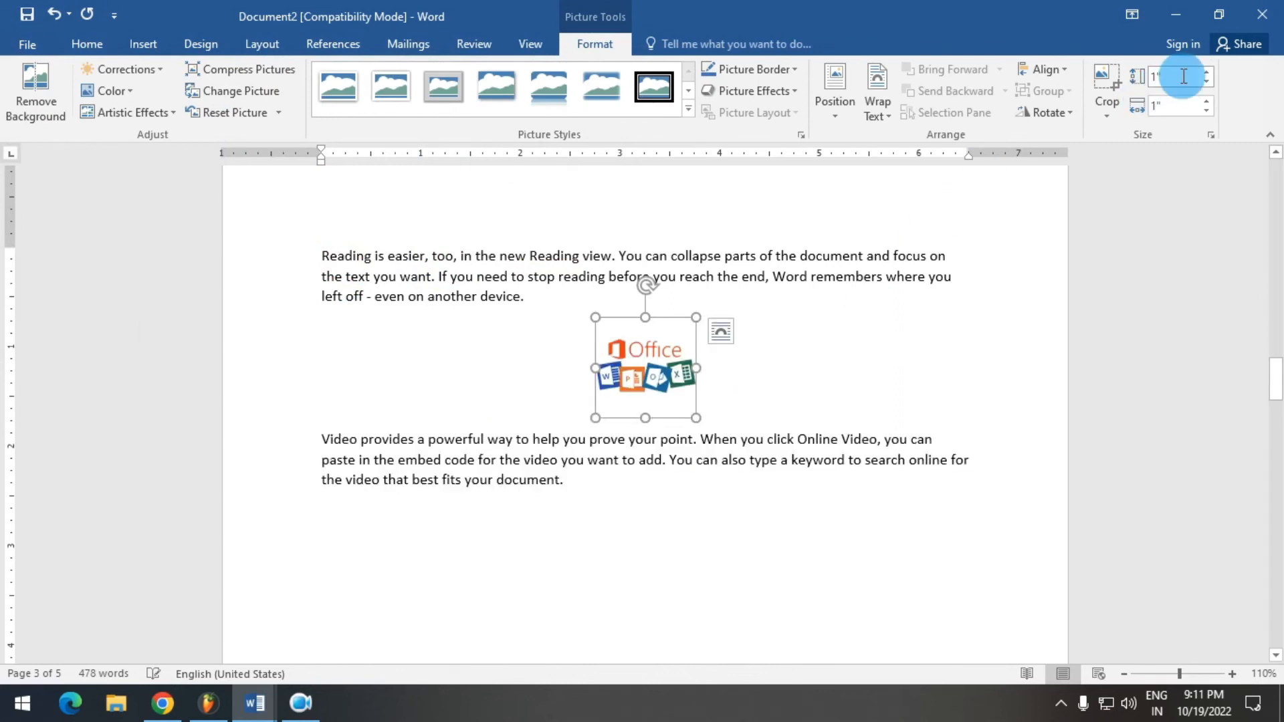
- Insert the "logo copy 2" picture below the "To make your document" paragraph on page 4
scroll(762, 459, "down", 8)
scroll(745, 412, "down", 12)
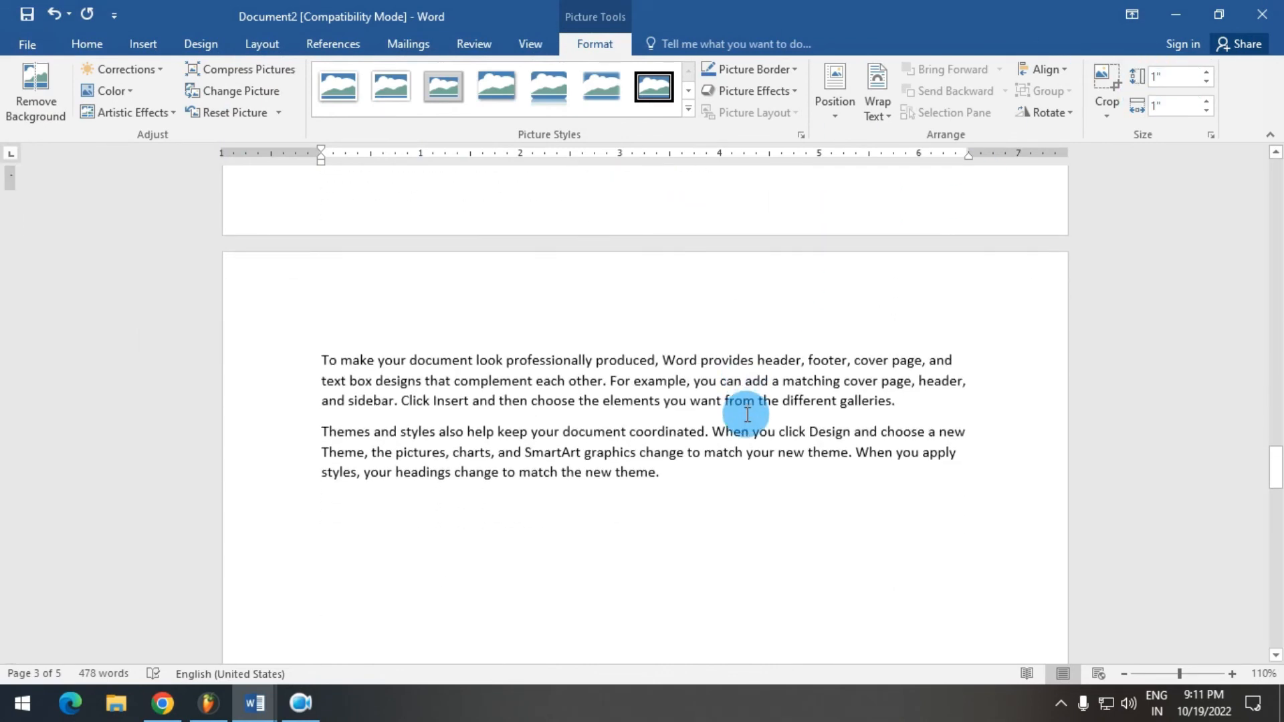
scroll(739, 387, "up", 6)
scroll(745, 384, "up", 1)
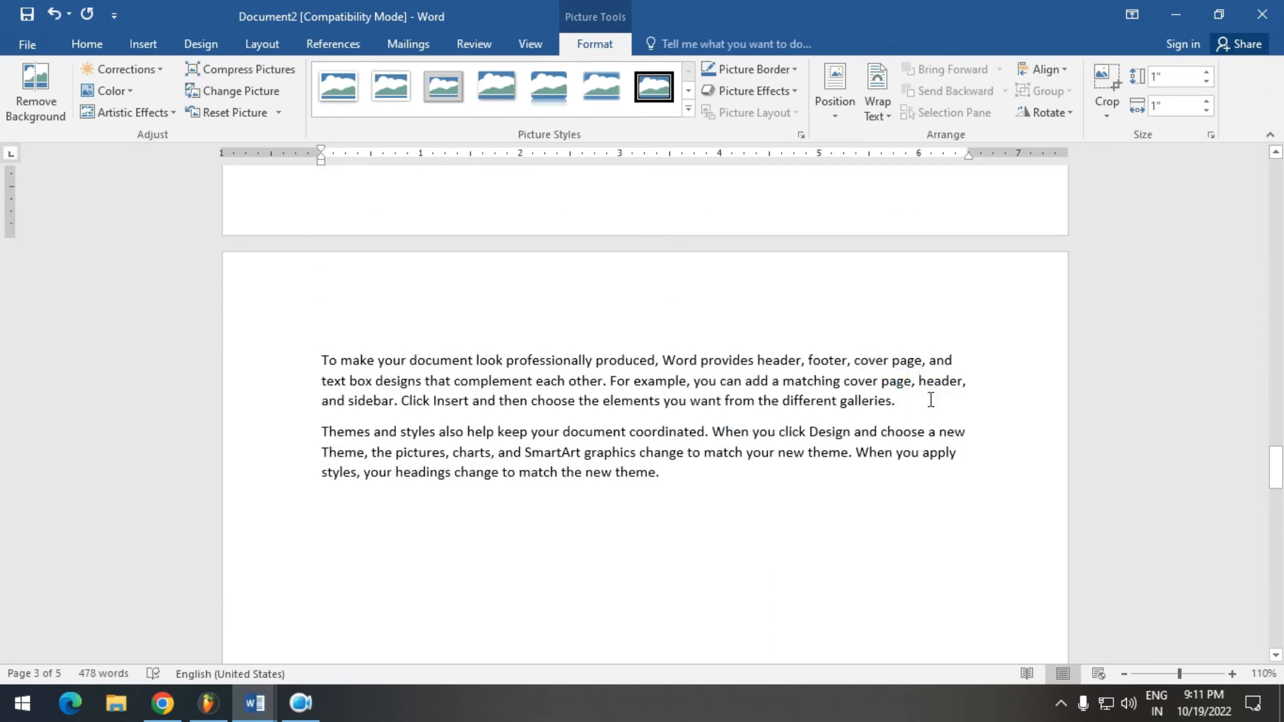
left_click(932, 405)
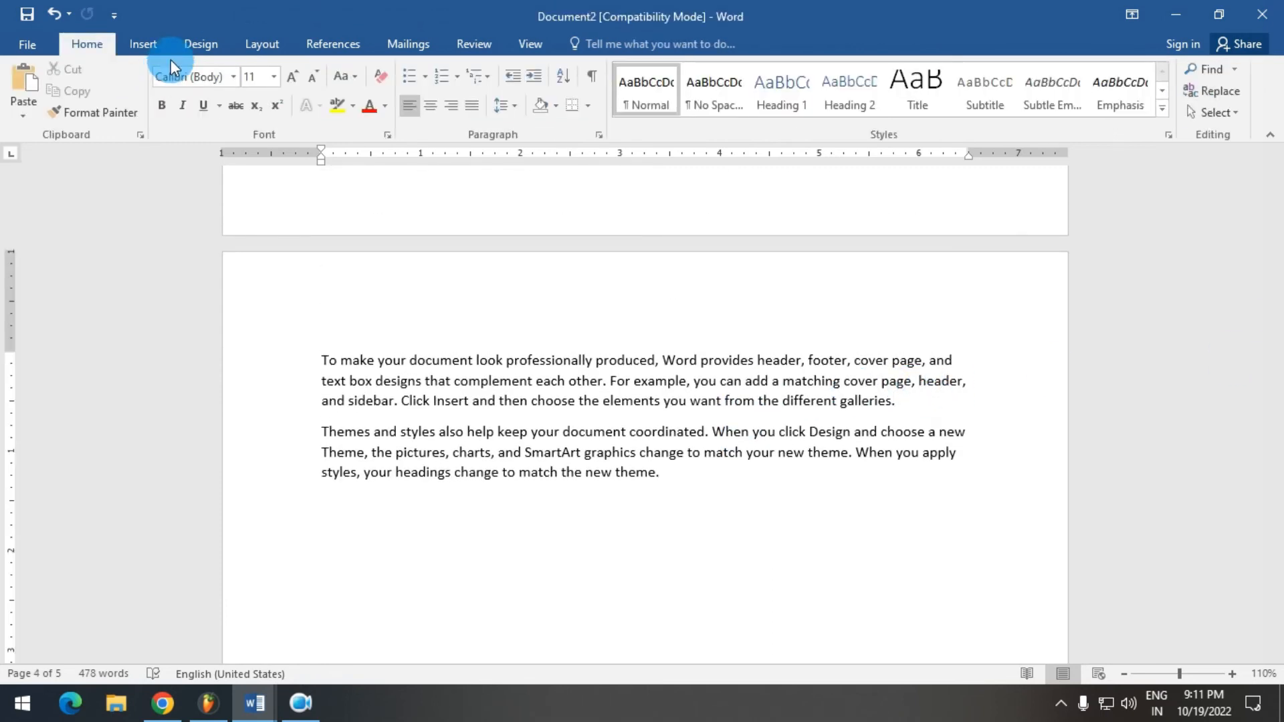
left_click(143, 43)
left_click(139, 98)
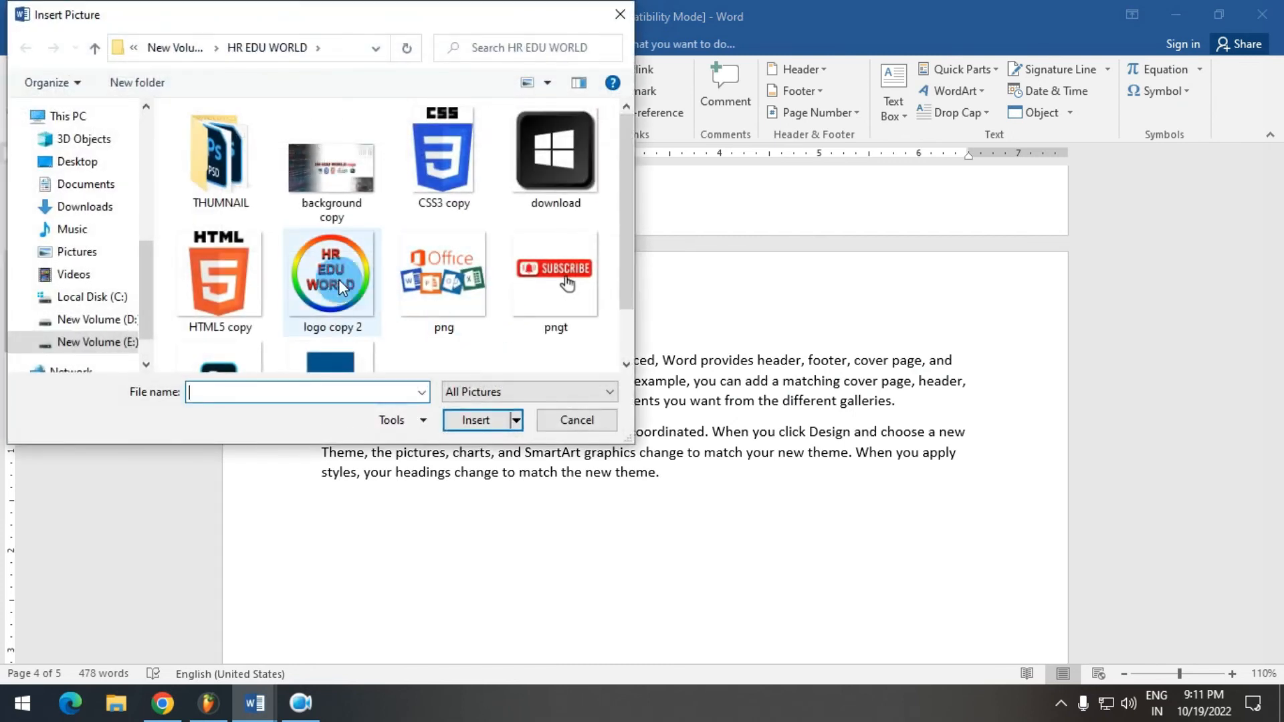
left_click(335, 279)
left_click(461, 418)
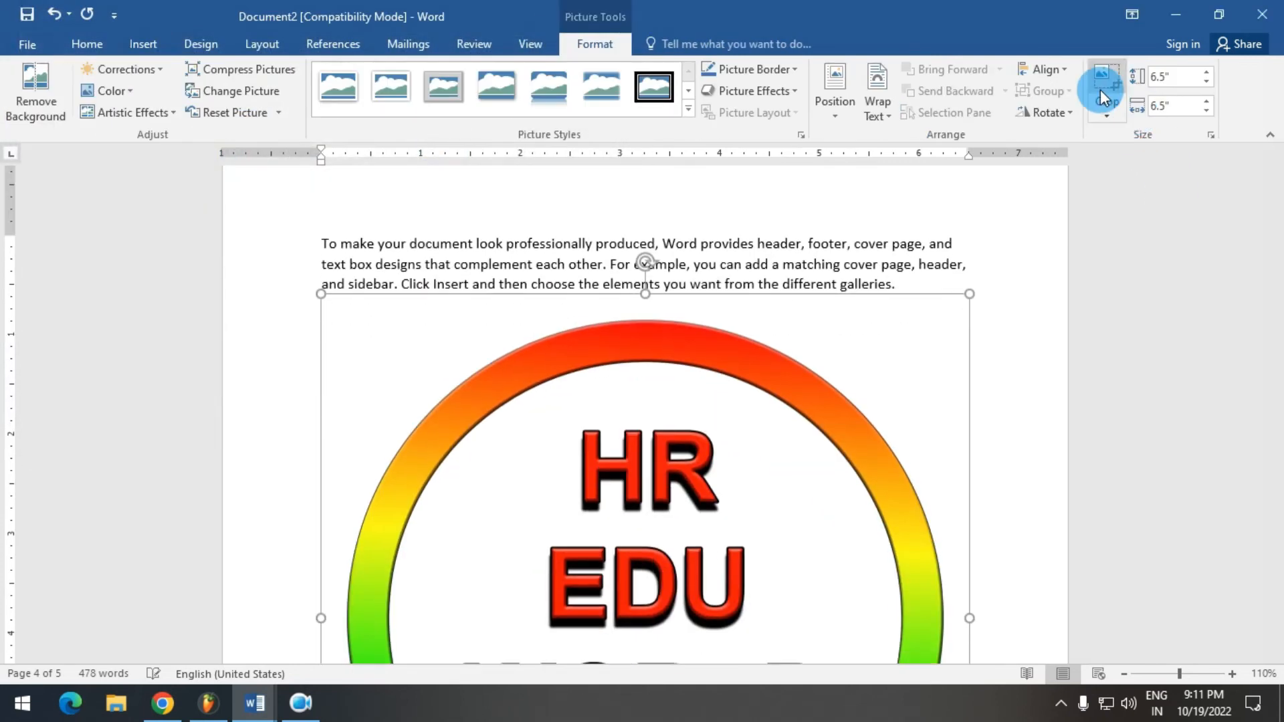
- Set the HR EDU WORLD logo's height to 1" and centre it horizontally
left_click(1180, 77)
type("1")
key("Return")
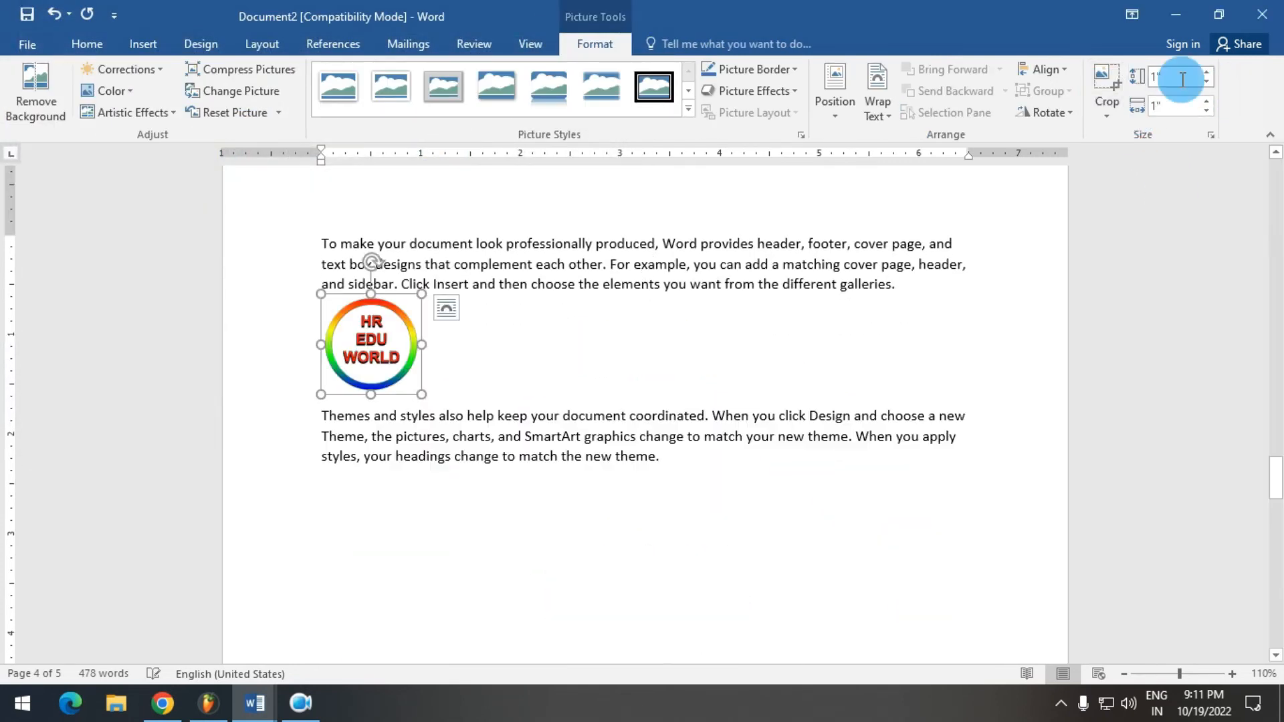
left_click(90, 45)
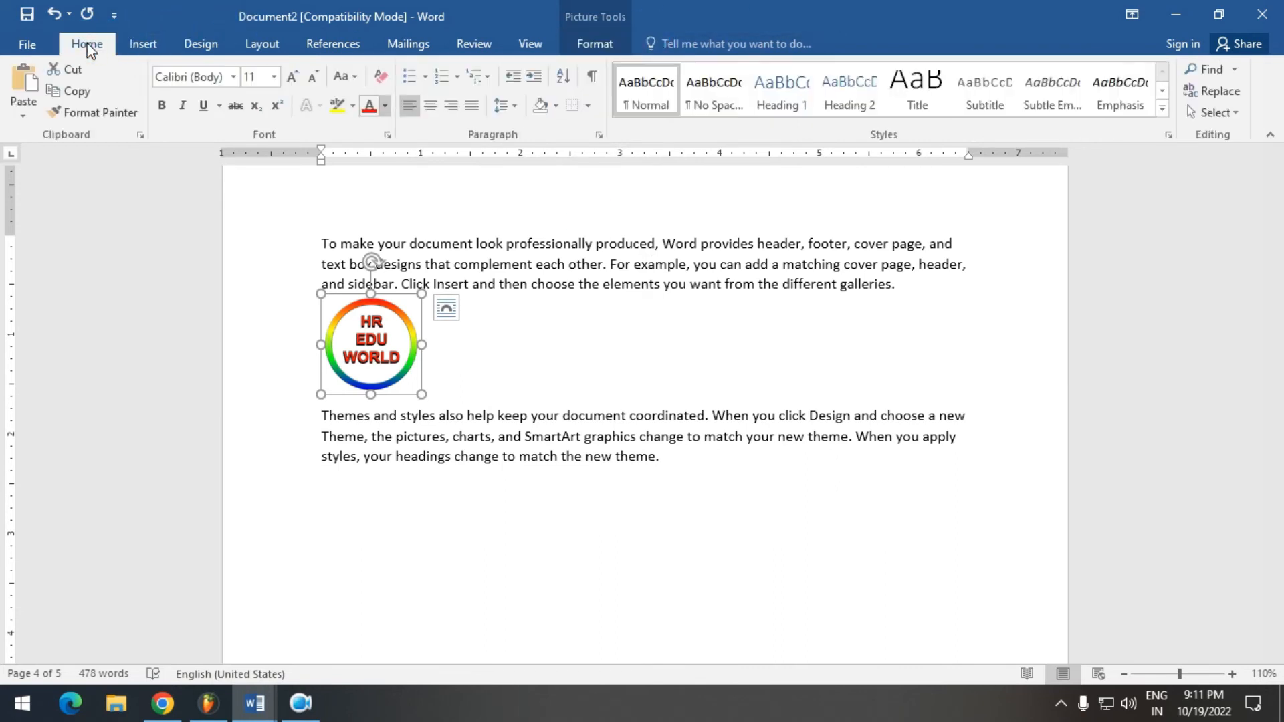
left_click(431, 106)
left_click(923, 456)
- Look through the document's pages from the beginning to review the inserted pictures
scroll(791, 410, "down", 10)
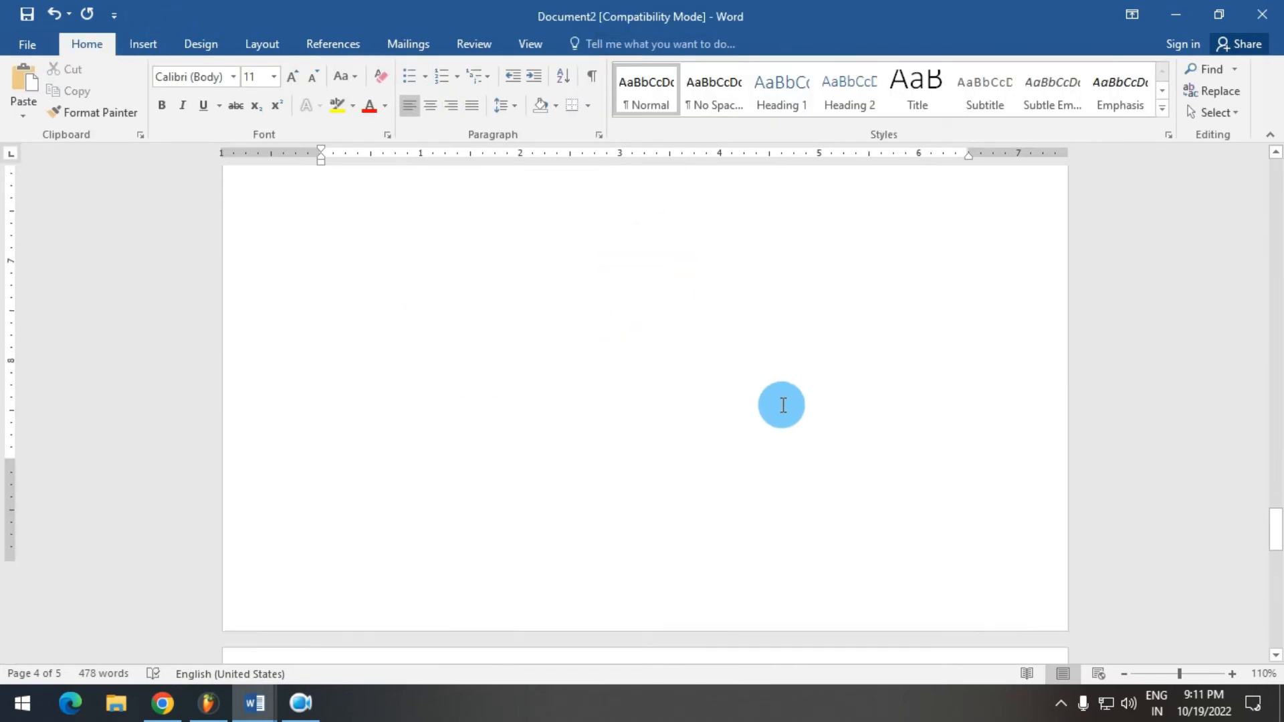
left_click(713, 419)
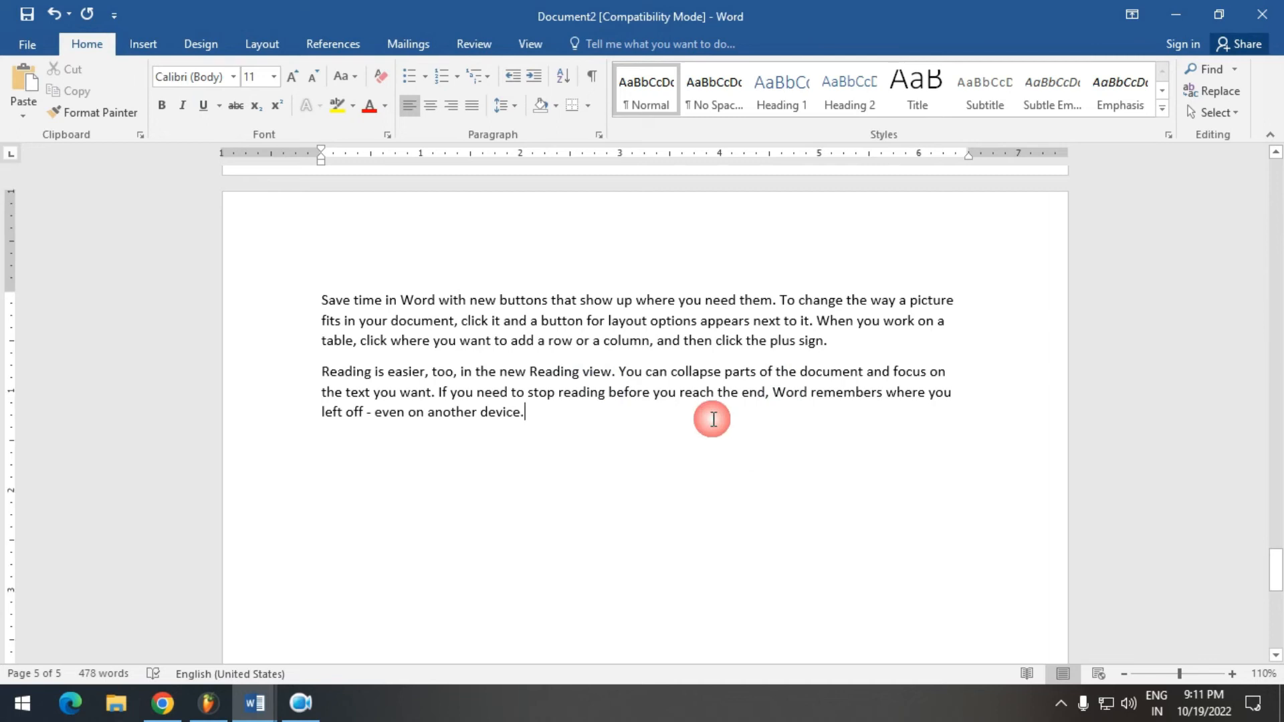
key("ctrl+Home")
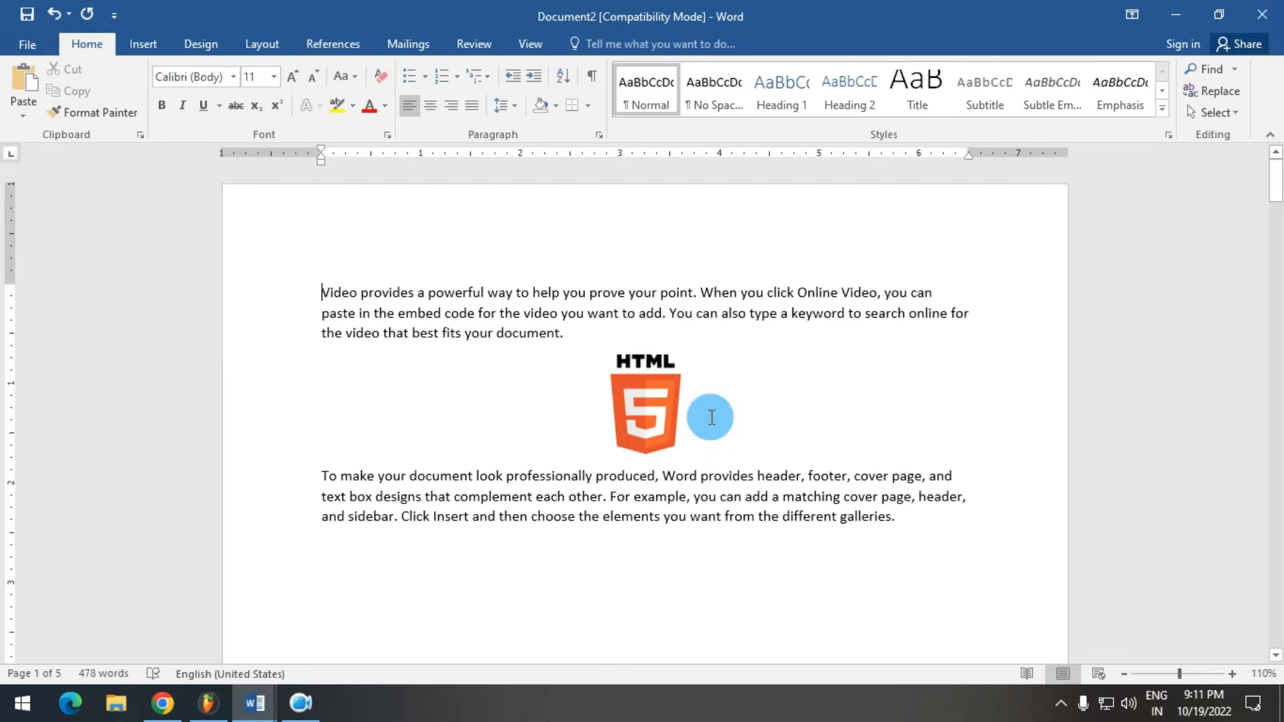
scroll(463, 324, "down", 15)
scroll(463, 325, "down", 15)
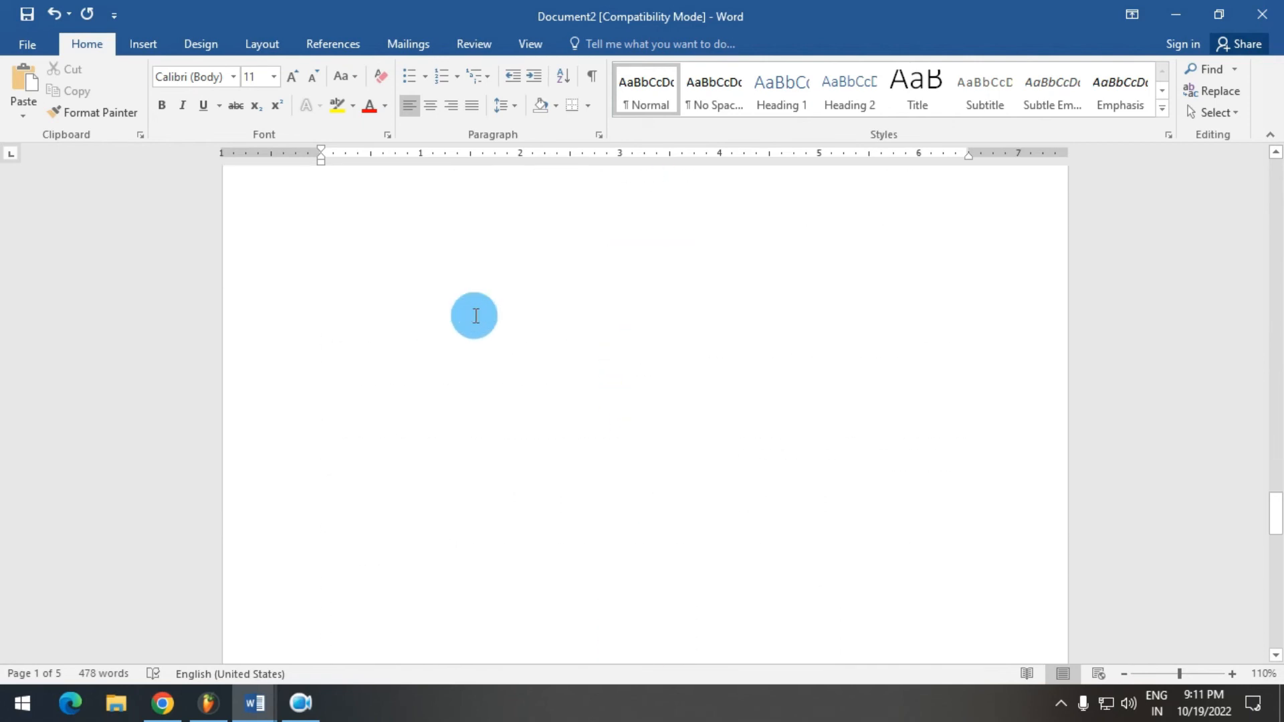
- Delete the surplus text after the "Themes and styles" paragraph on page 4 and remove the empty page 5
scroll(476, 316, "down", 12)
left_click(476, 316)
scroll(535, 368, "up", 4)
left_click_drag(374, 421, 285, 329)
key("BackSpace")
key("BackSpace")
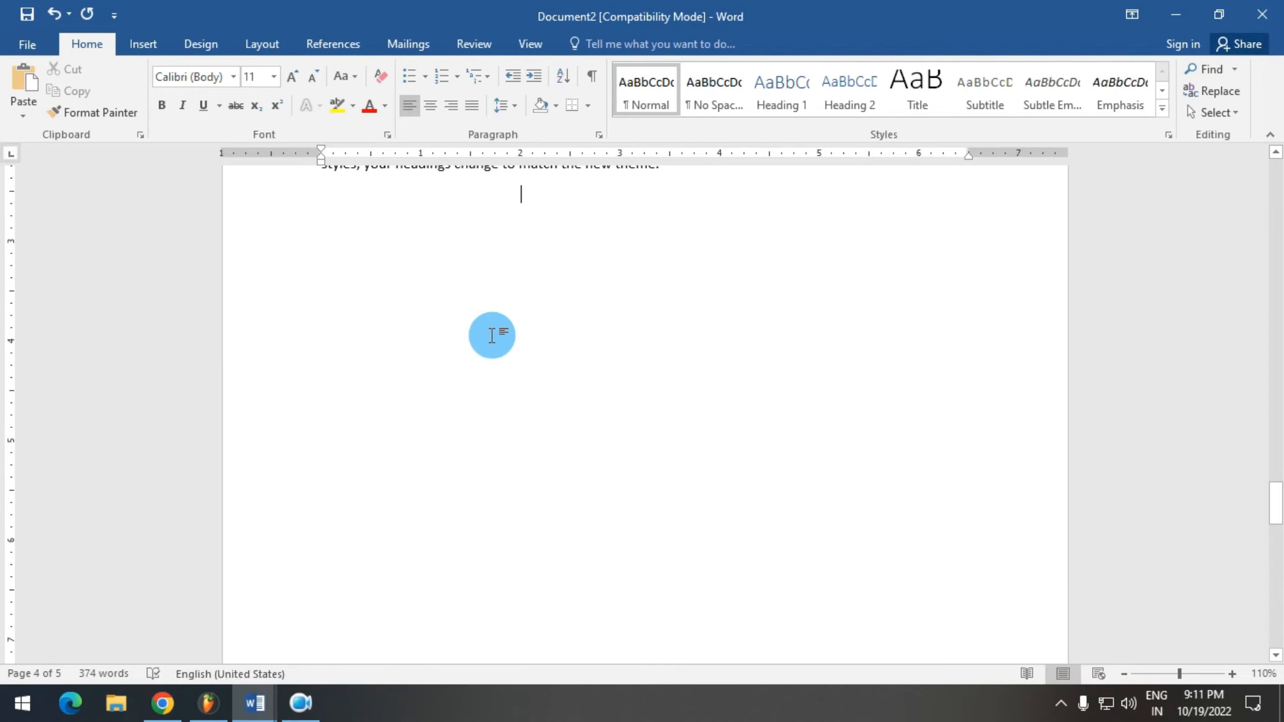
key("ctrl+Home")
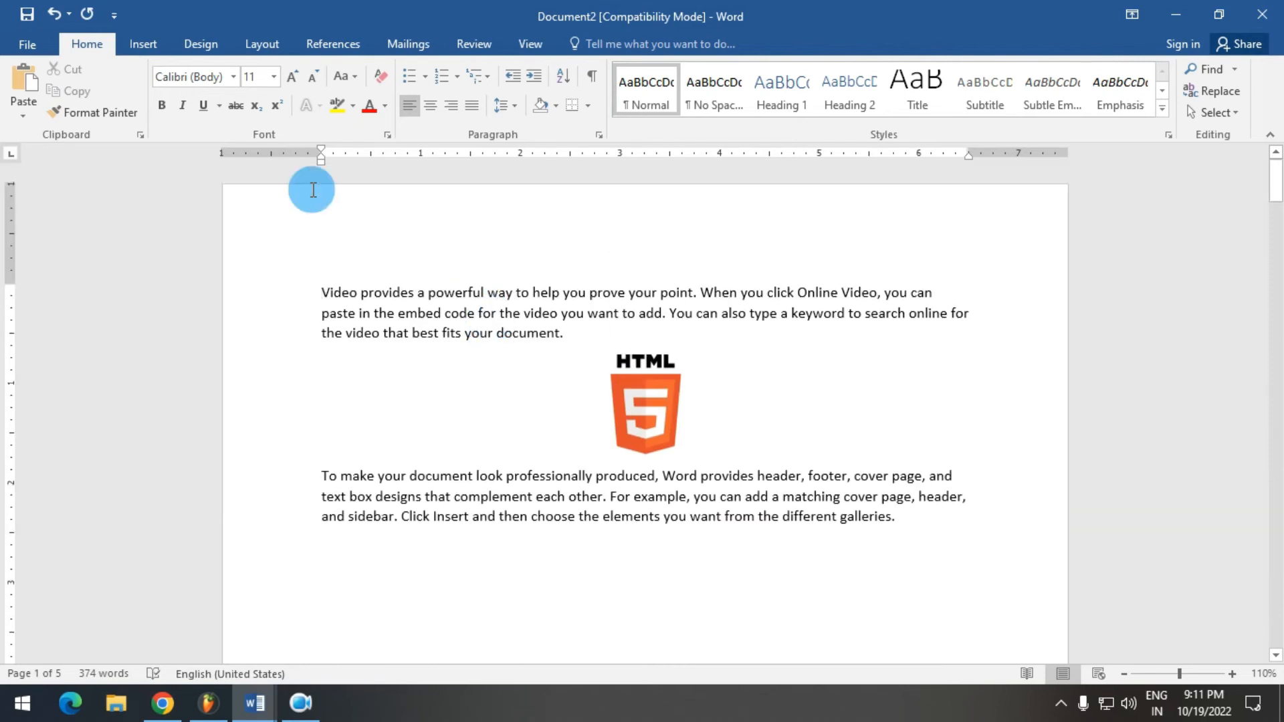
key("ctrl+End")
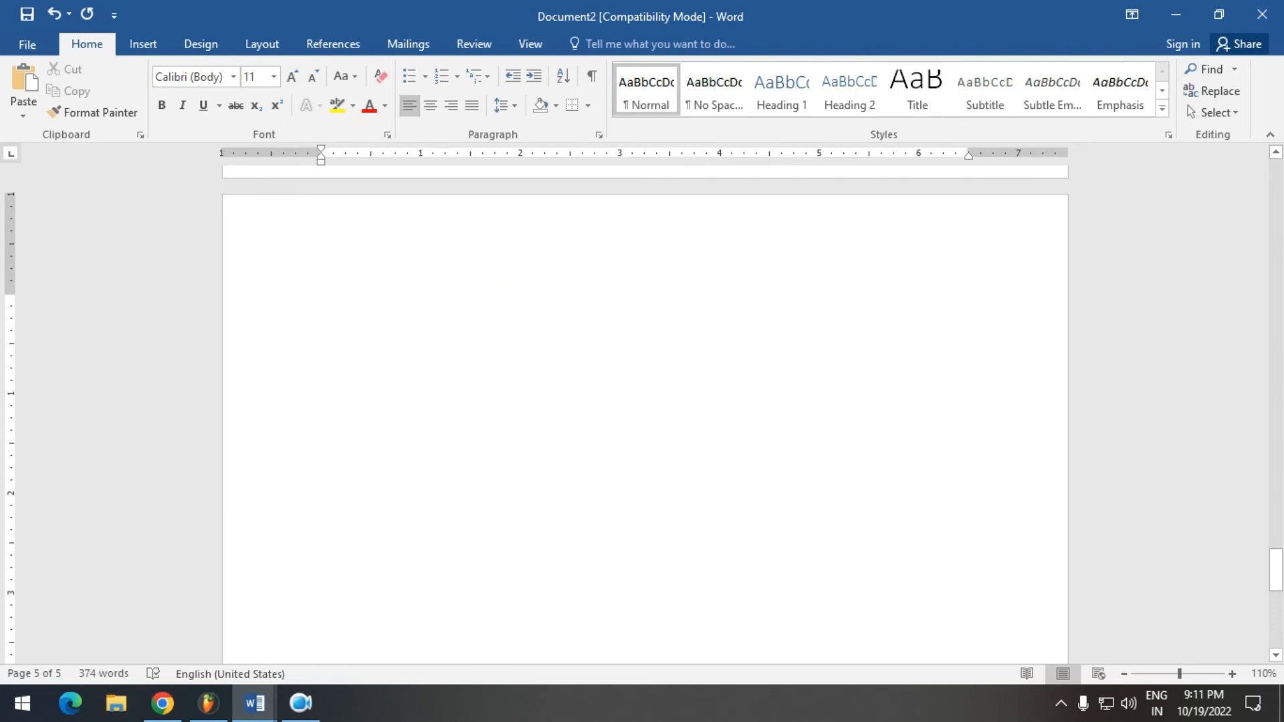
key("BackSpace")
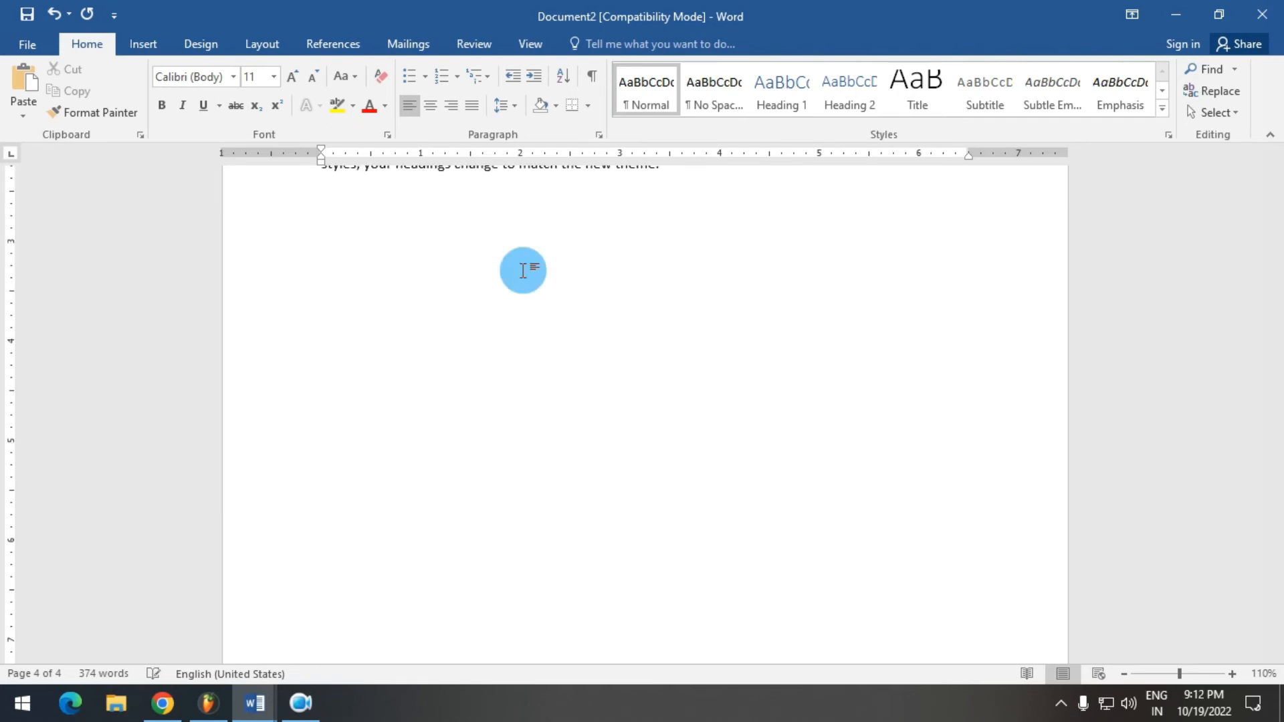
- Insert the caption "Figure 1" below the HTML5 logo on page 1, using the Figure label
key("ctrl+Home")
left_click(639, 395)
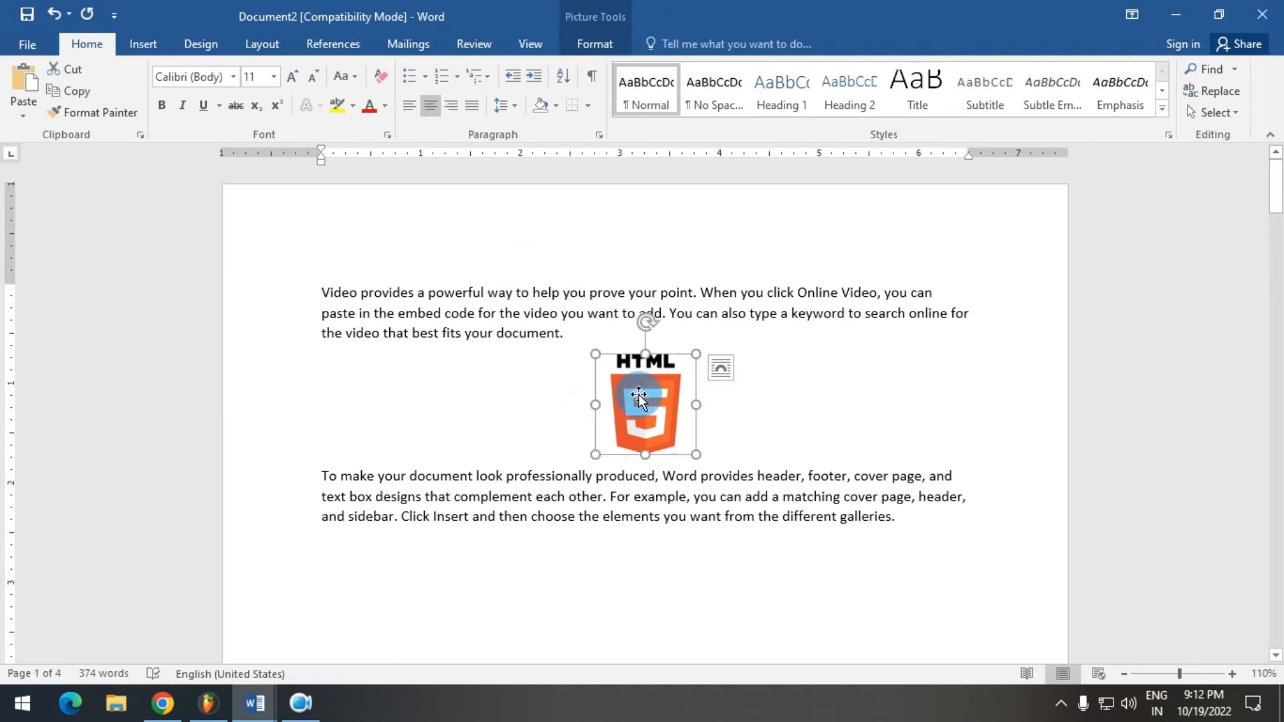
left_click(337, 45)
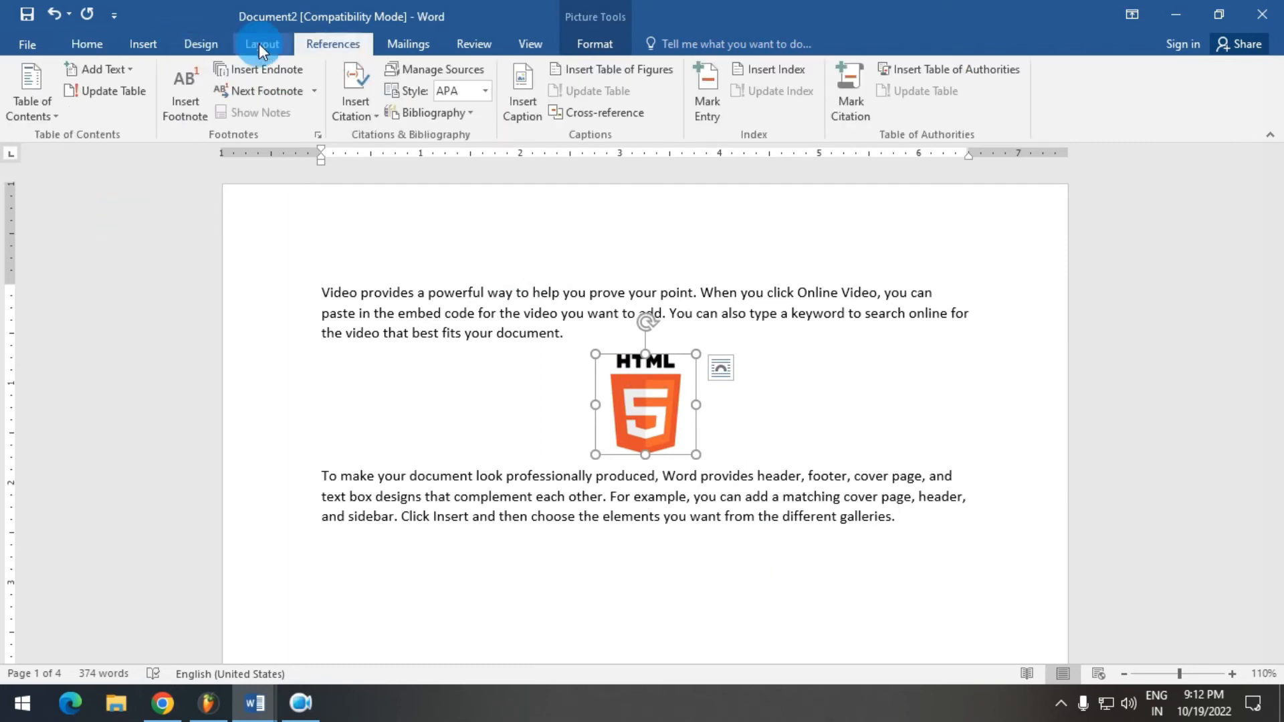
left_click(520, 114)
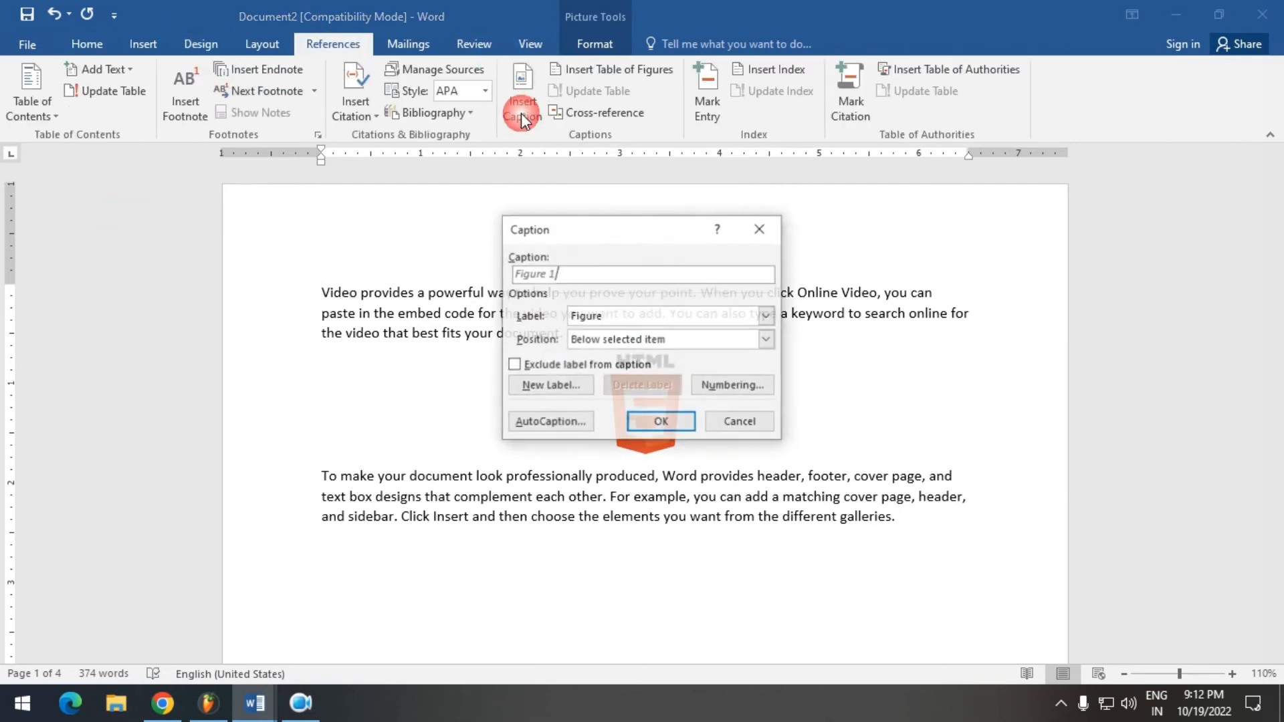
left_click_drag(628, 220, 836, 223)
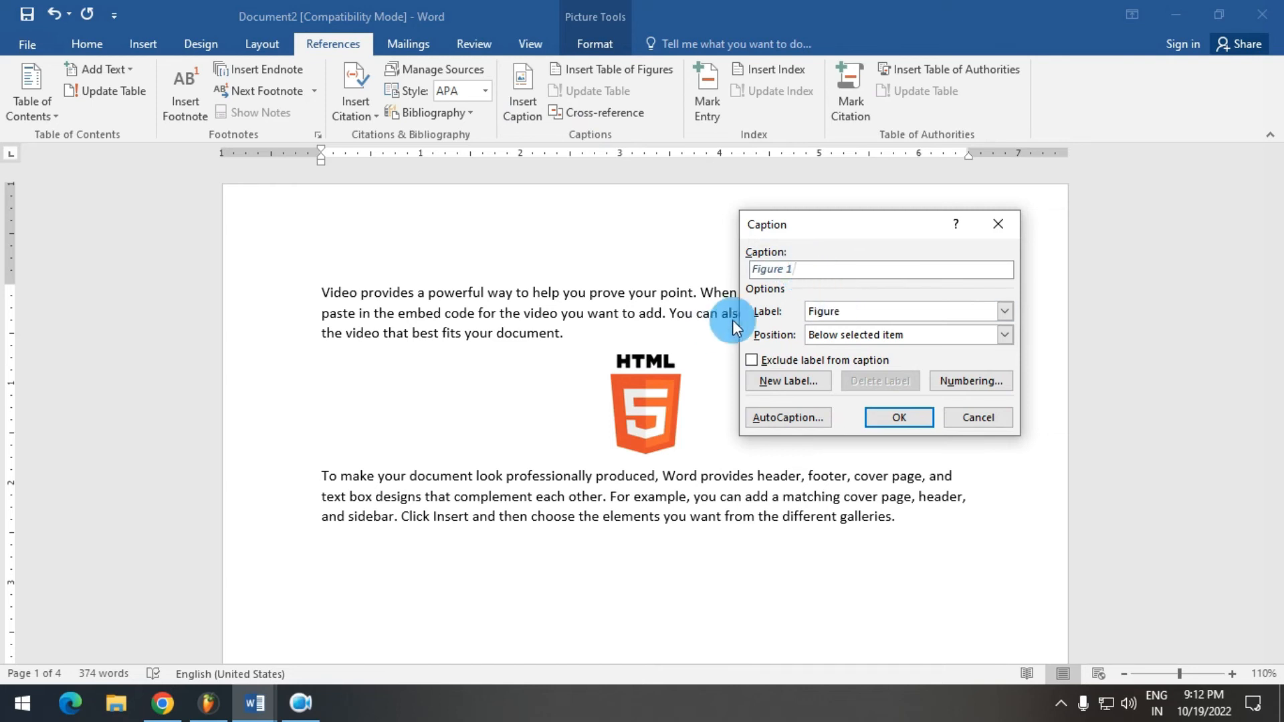
left_click(833, 316)
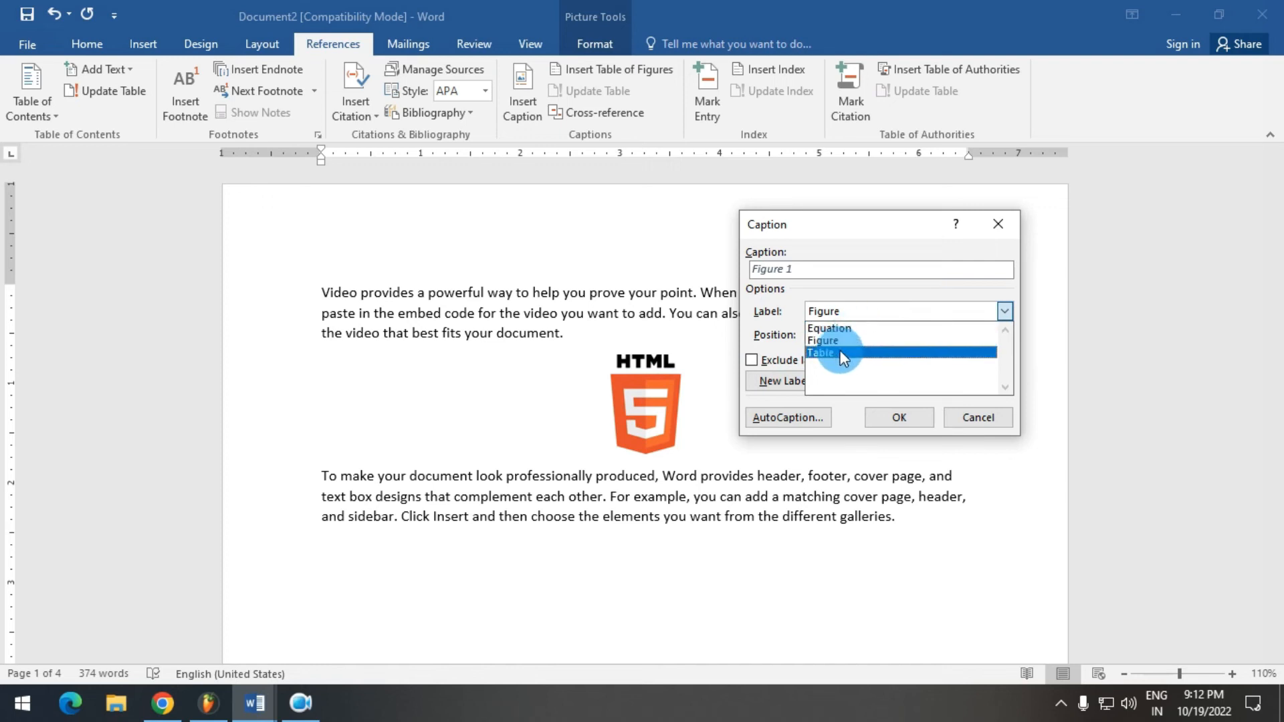
left_click(765, 315)
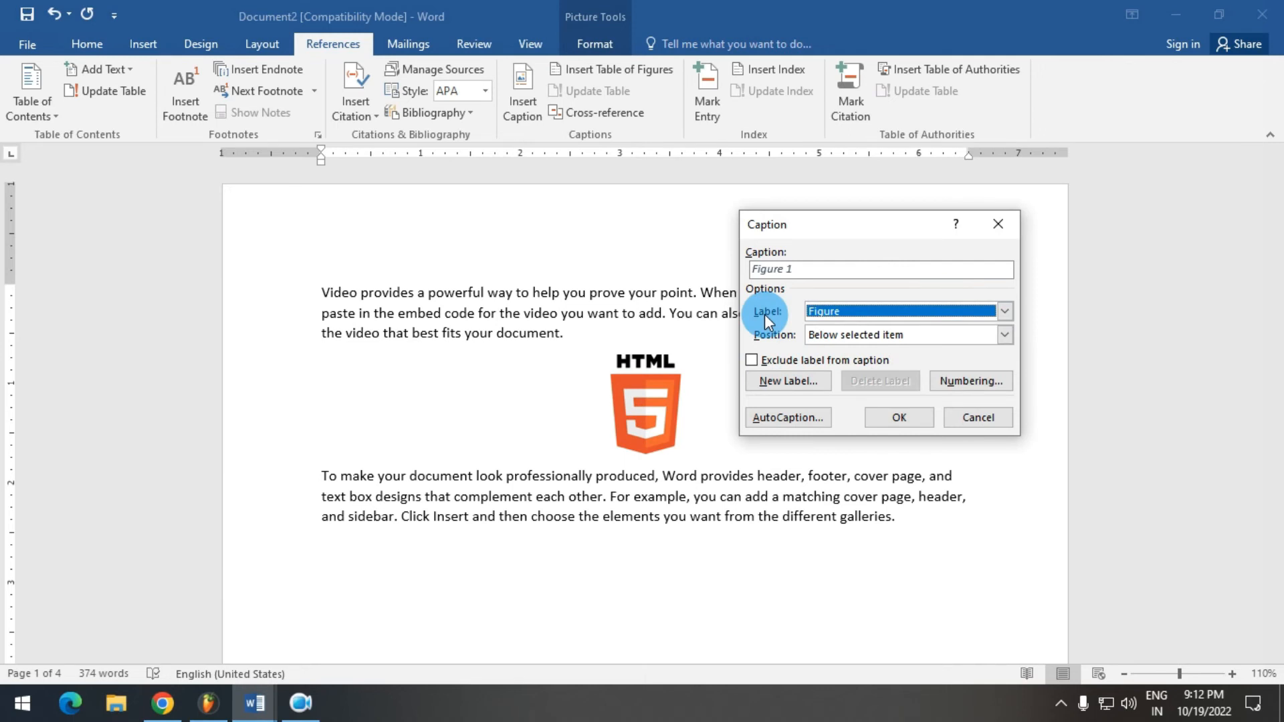
left_click(776, 380)
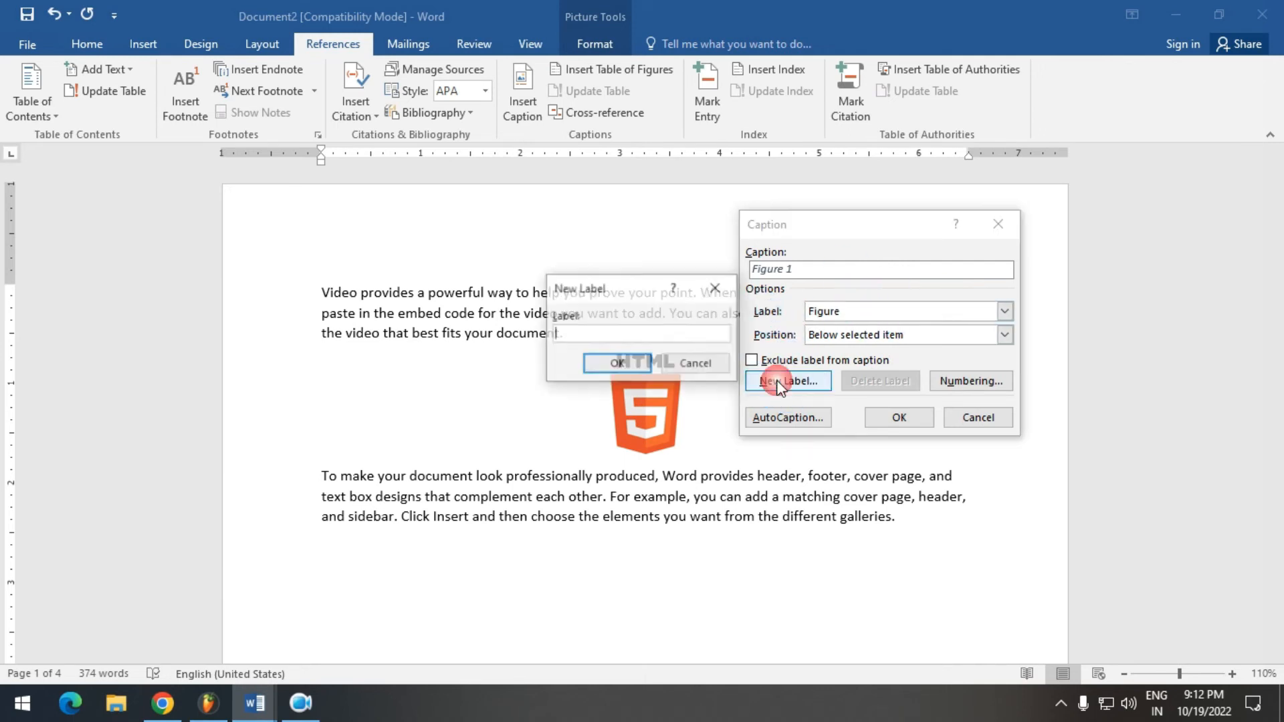
left_click(697, 364)
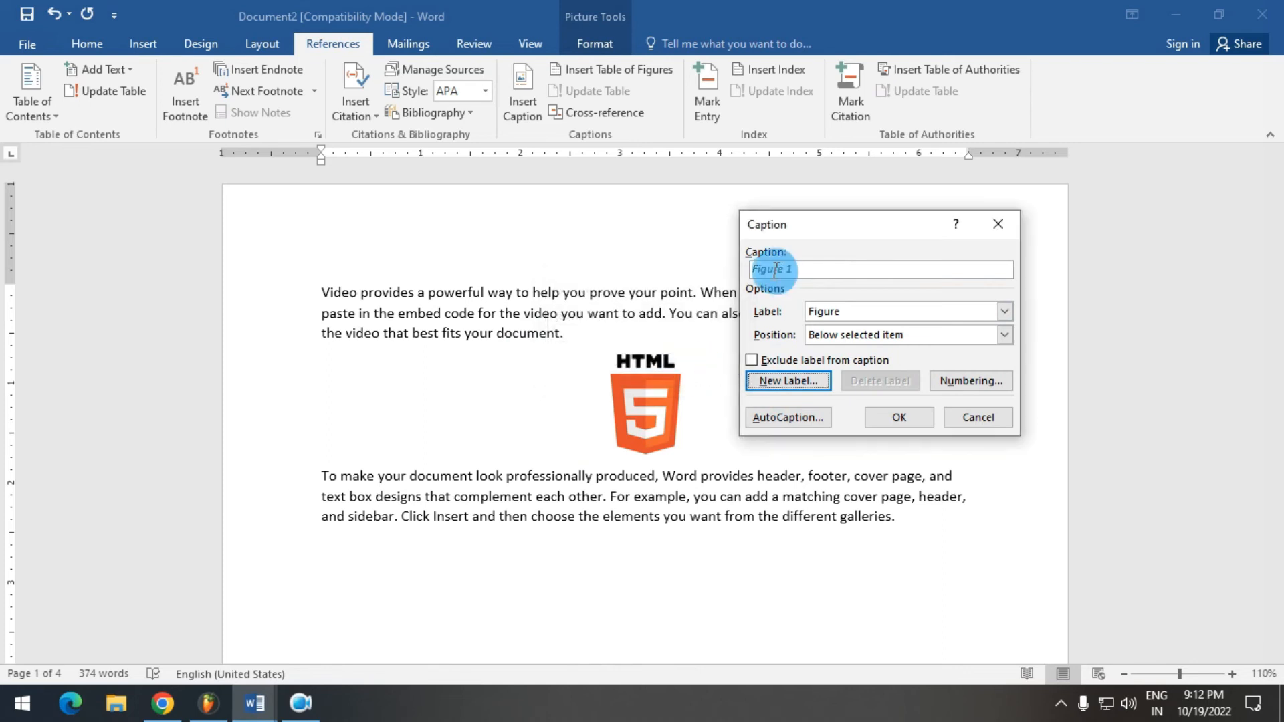
left_click(898, 416)
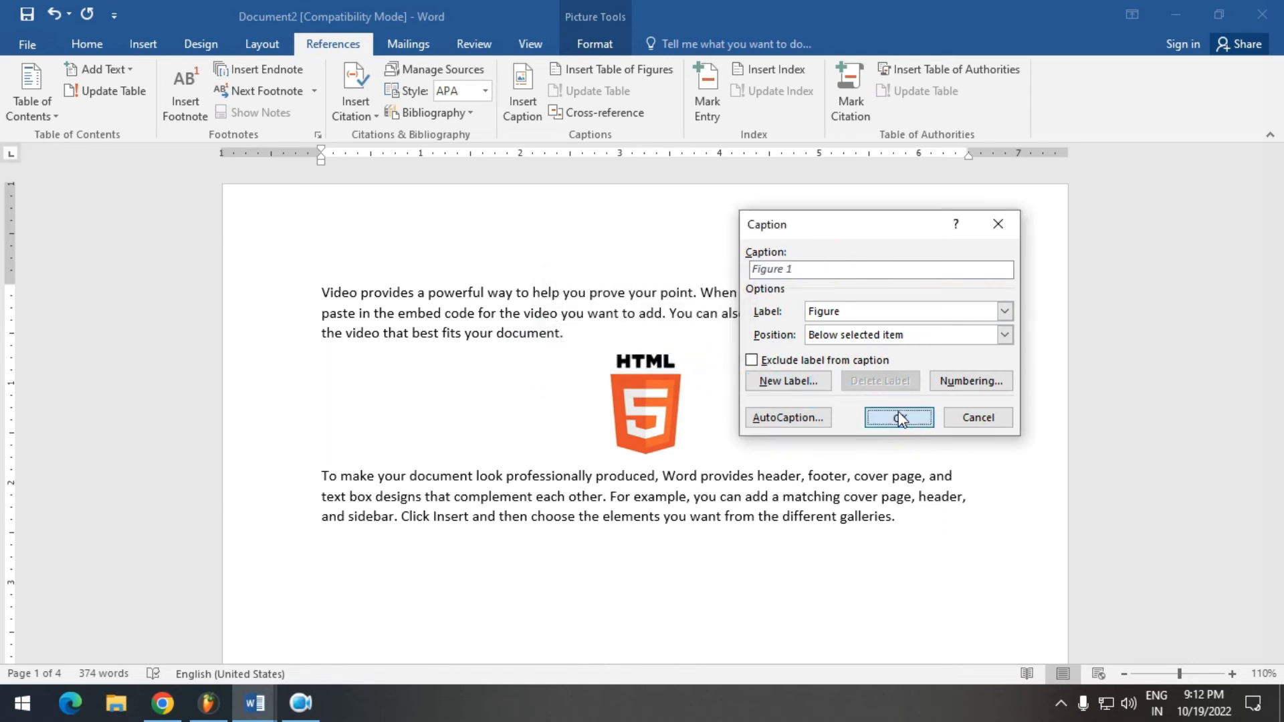
- Insert the caption "Figure 2" below the CSS logo on page 2
scroll(628, 444, "down", 15)
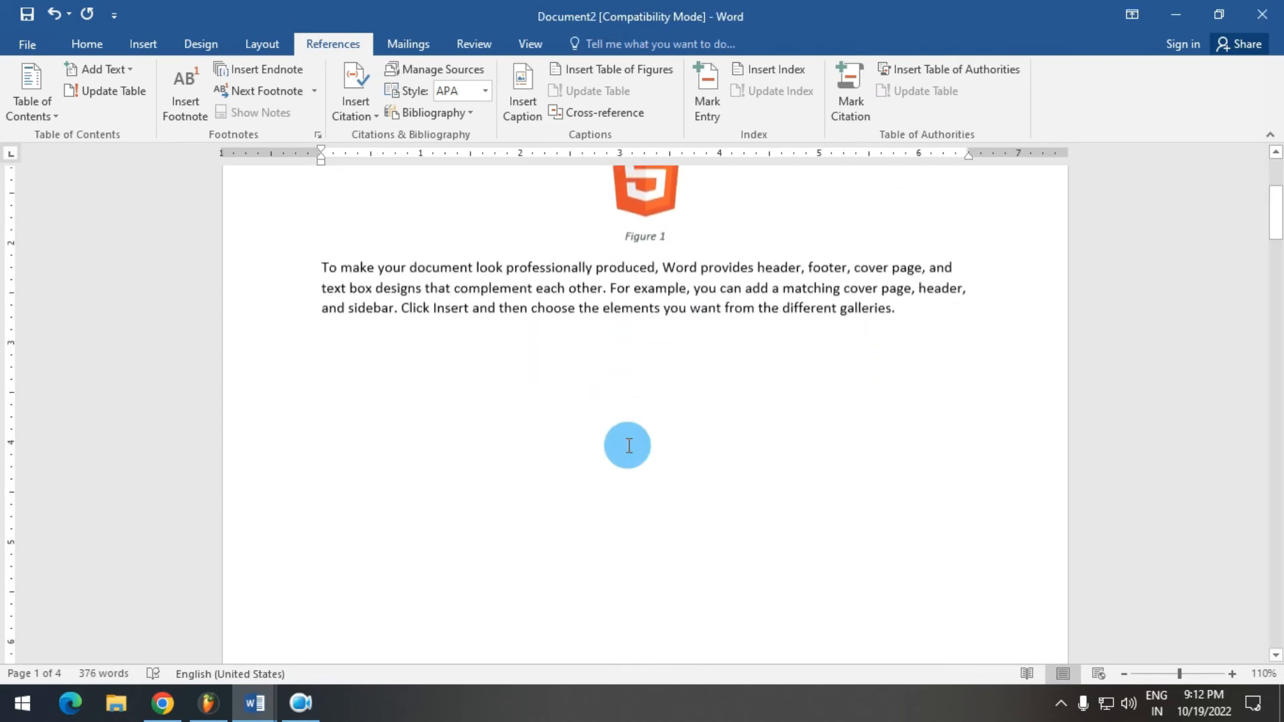
left_click(642, 295)
left_click(539, 100)
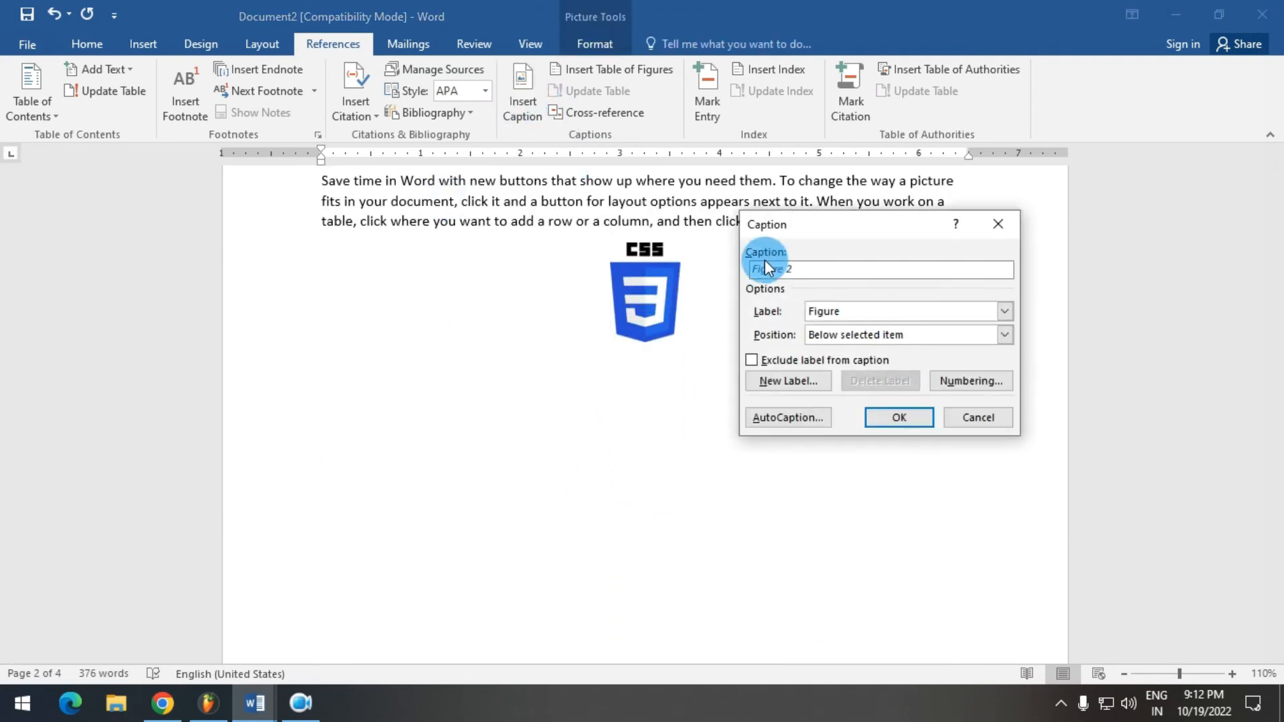
left_click(899, 418)
- Insert the caption "Figure 3" below the Office picture on page 3
scroll(774, 459, "down", 10)
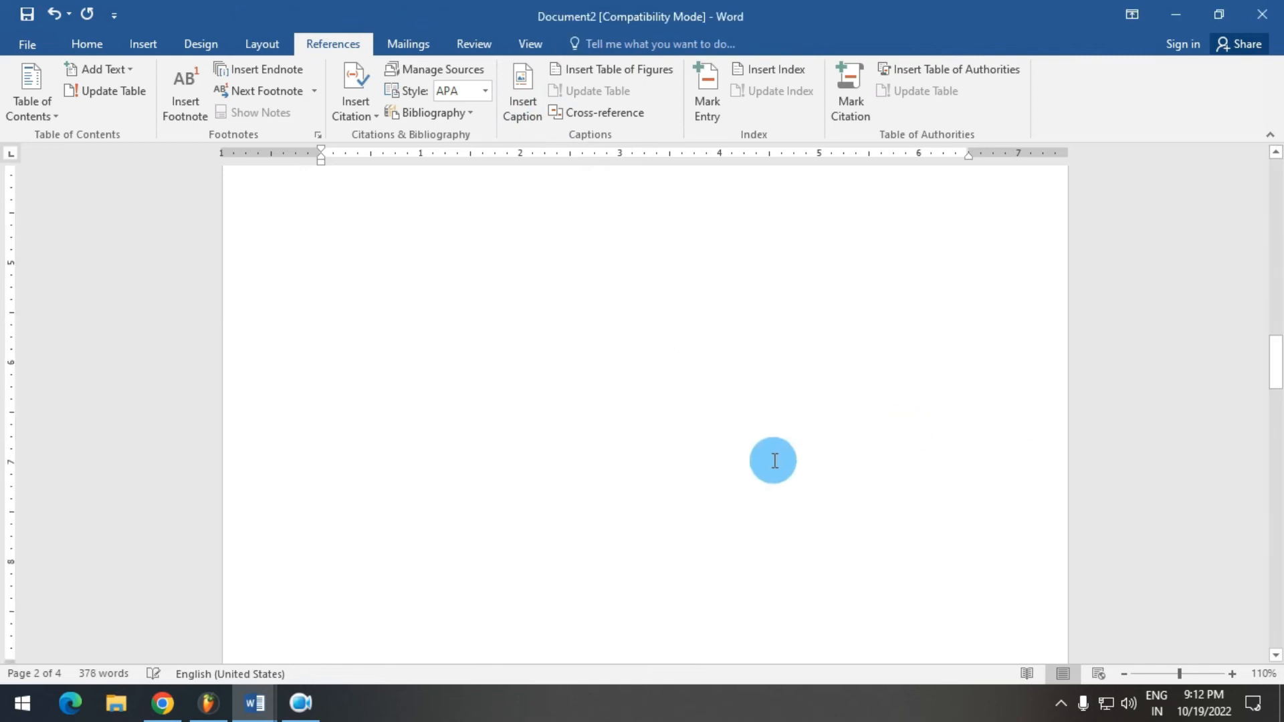
left_click(659, 301)
left_click(523, 87)
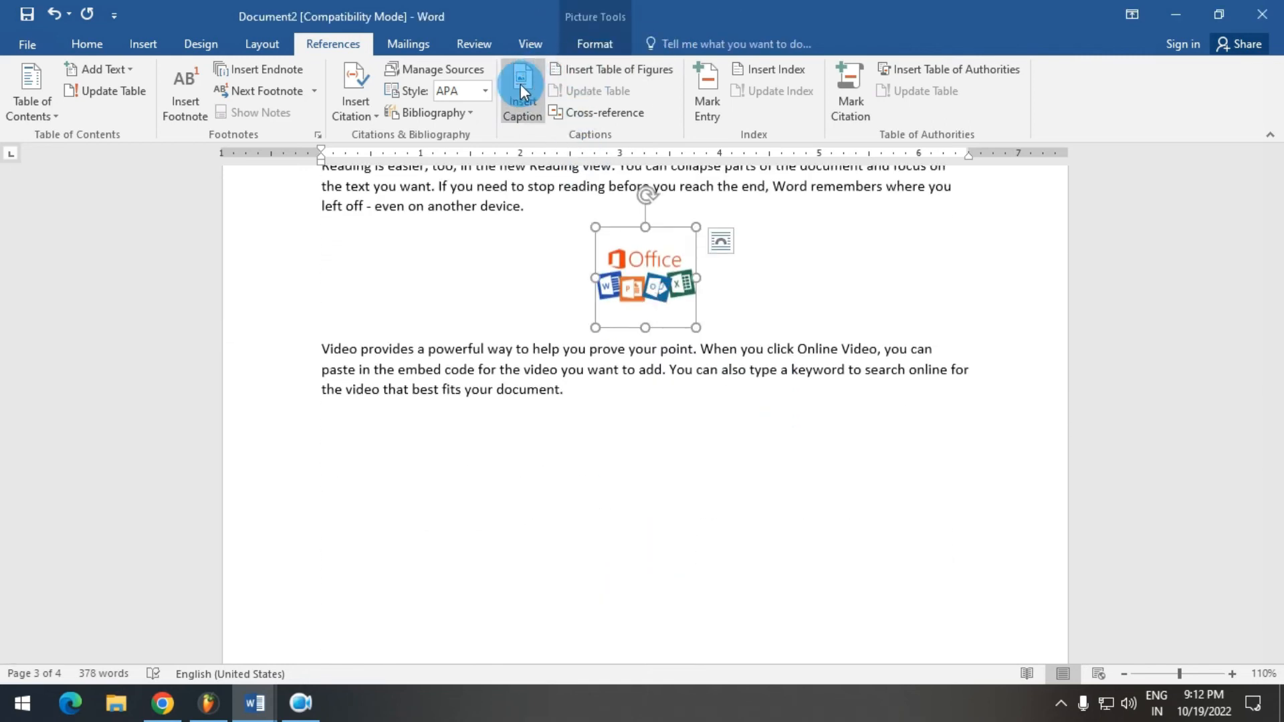
left_click(902, 417)
- Insert the caption "Figure 4" below the HR EDU WORLD logo on page 4
scroll(671, 402, "down", 10)
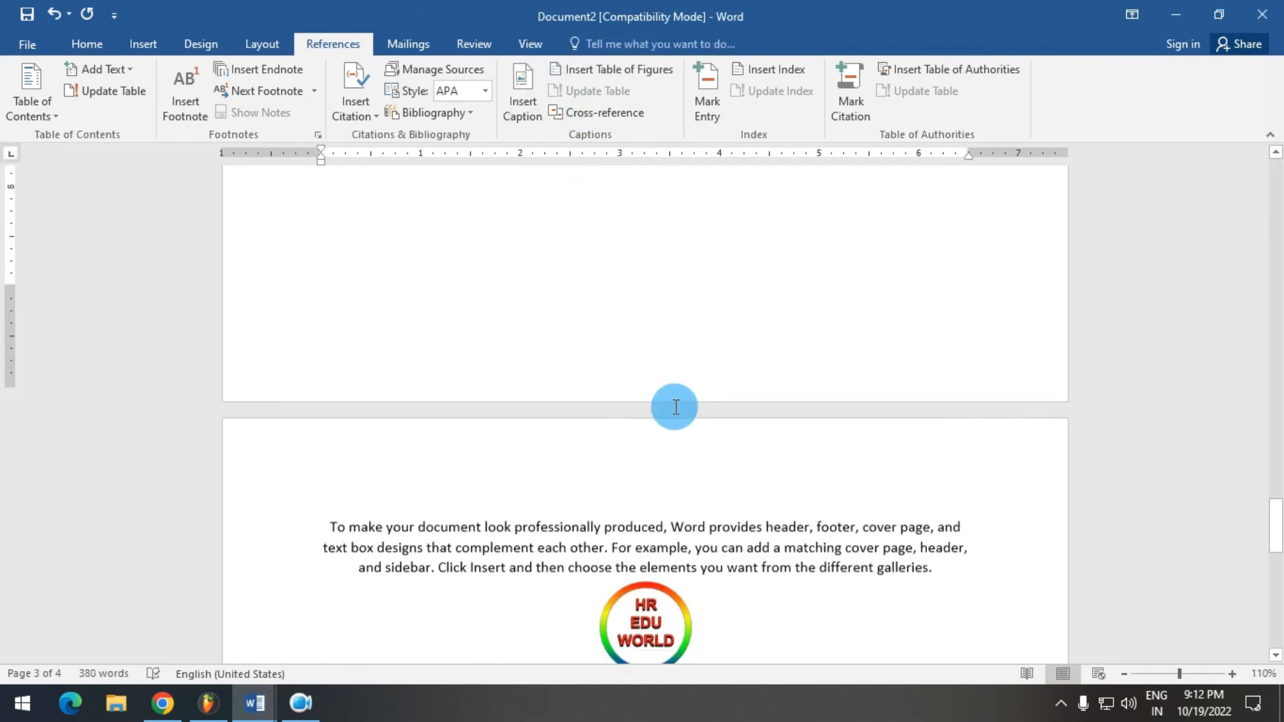
left_click(626, 275)
left_click(506, 80)
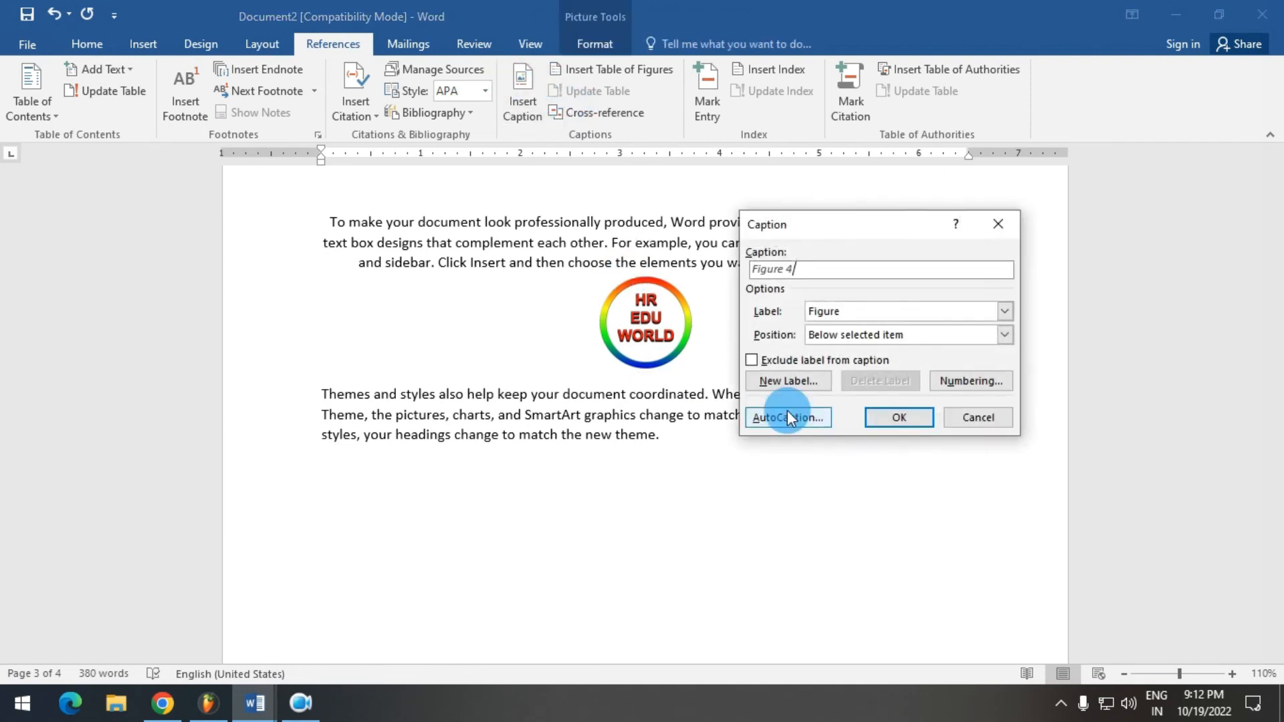
left_click(903, 335)
scroll(689, 414, "down", 1)
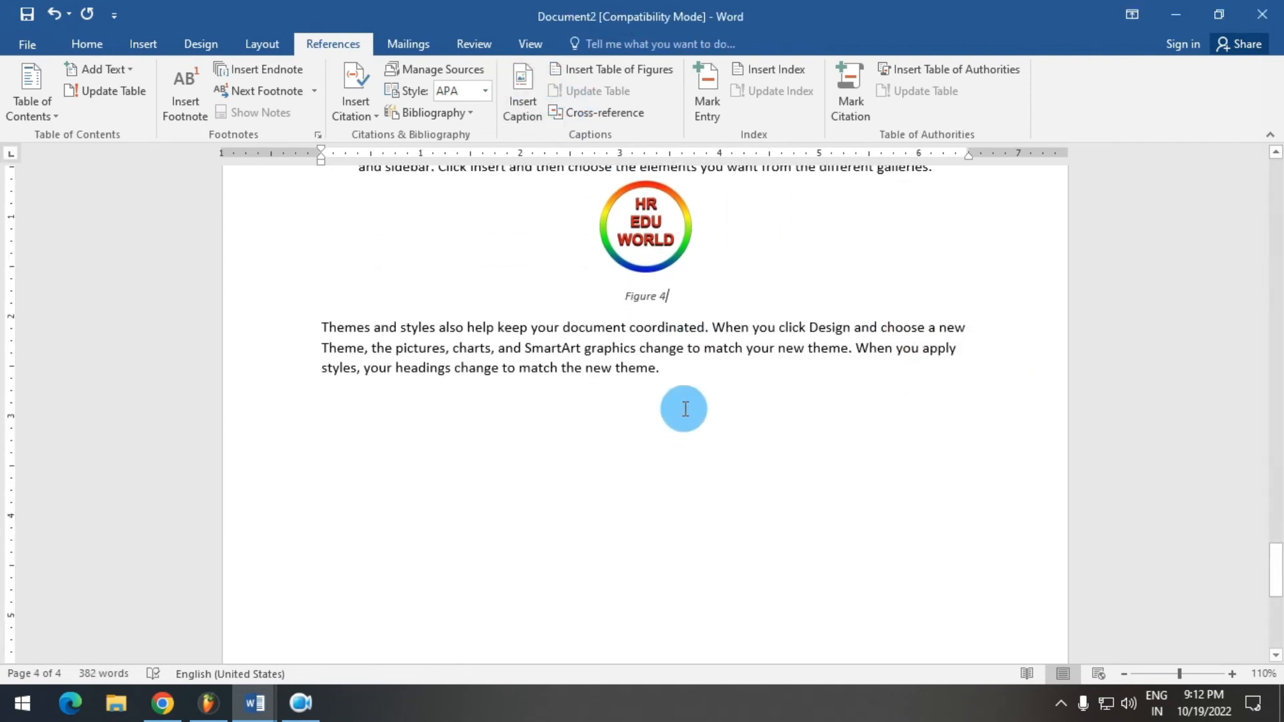
- Switch to Document1 and point out the "Insert Table of Figures" item in the Captions list
key("ctrl+Home")
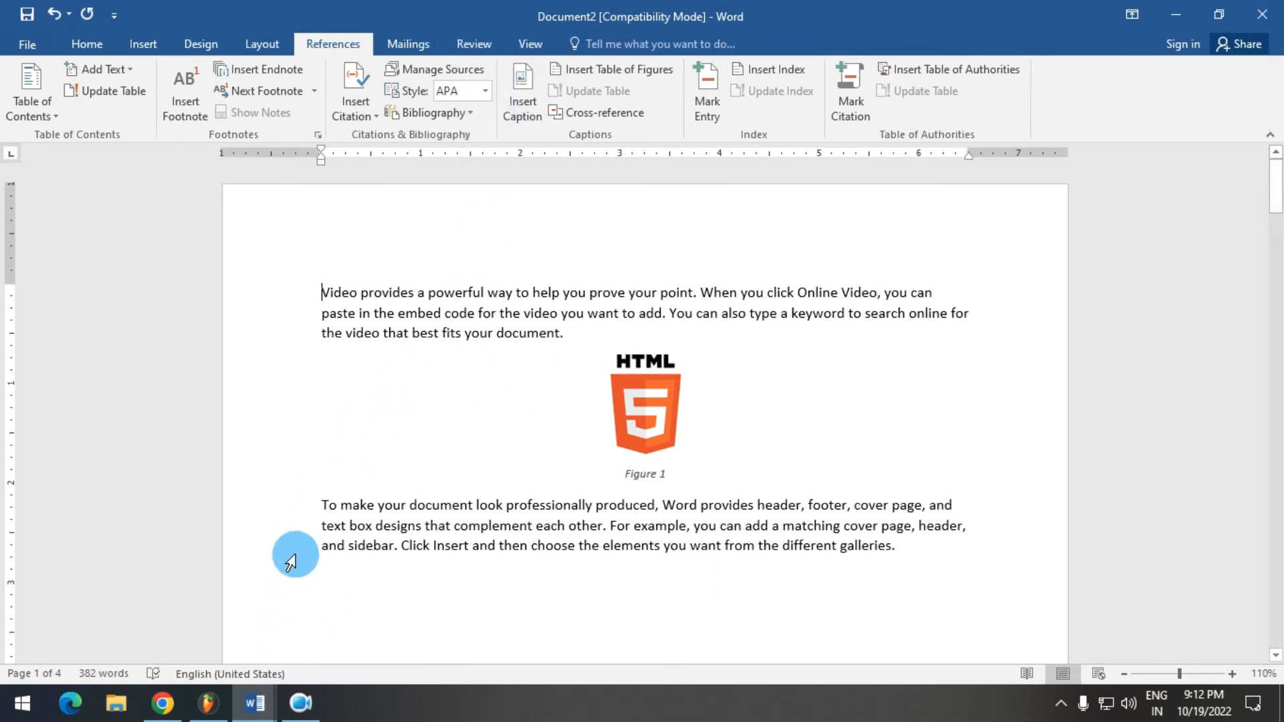
mouse_move(255, 703)
left_click(197, 604)
left_click_drag(231, 348, 723, 342)
left_click(440, 356)
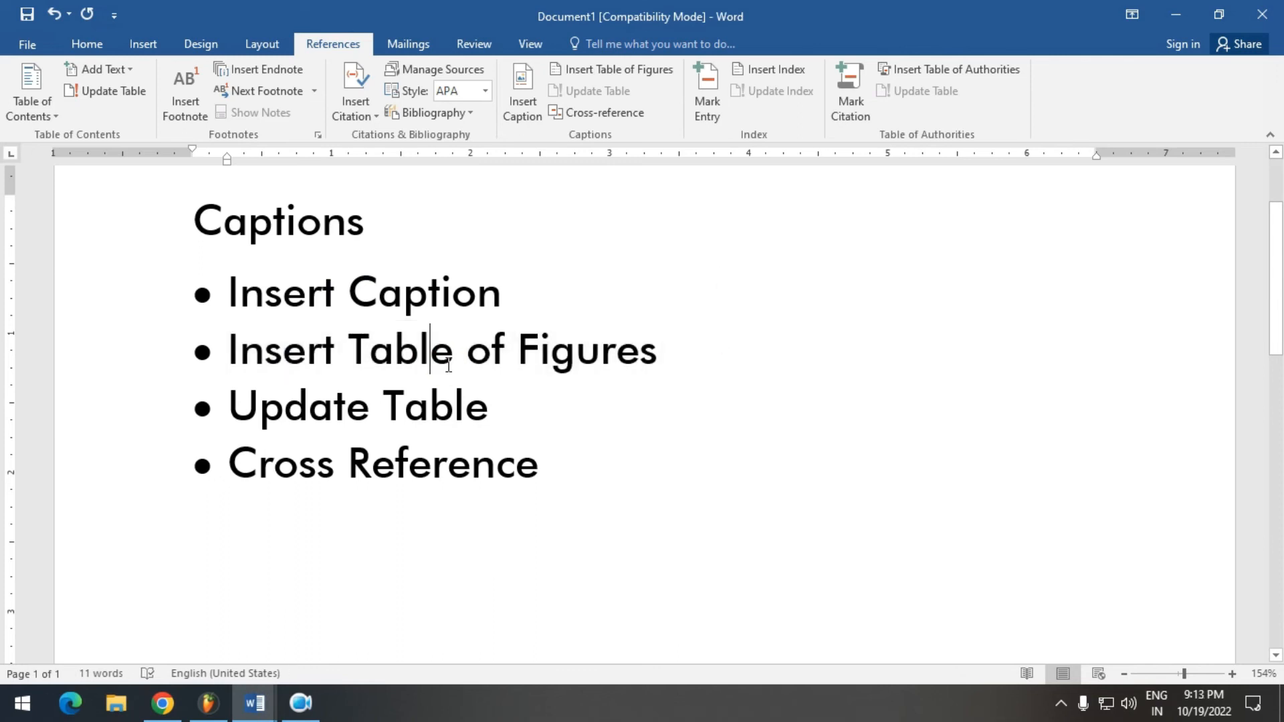
left_click(684, 346)
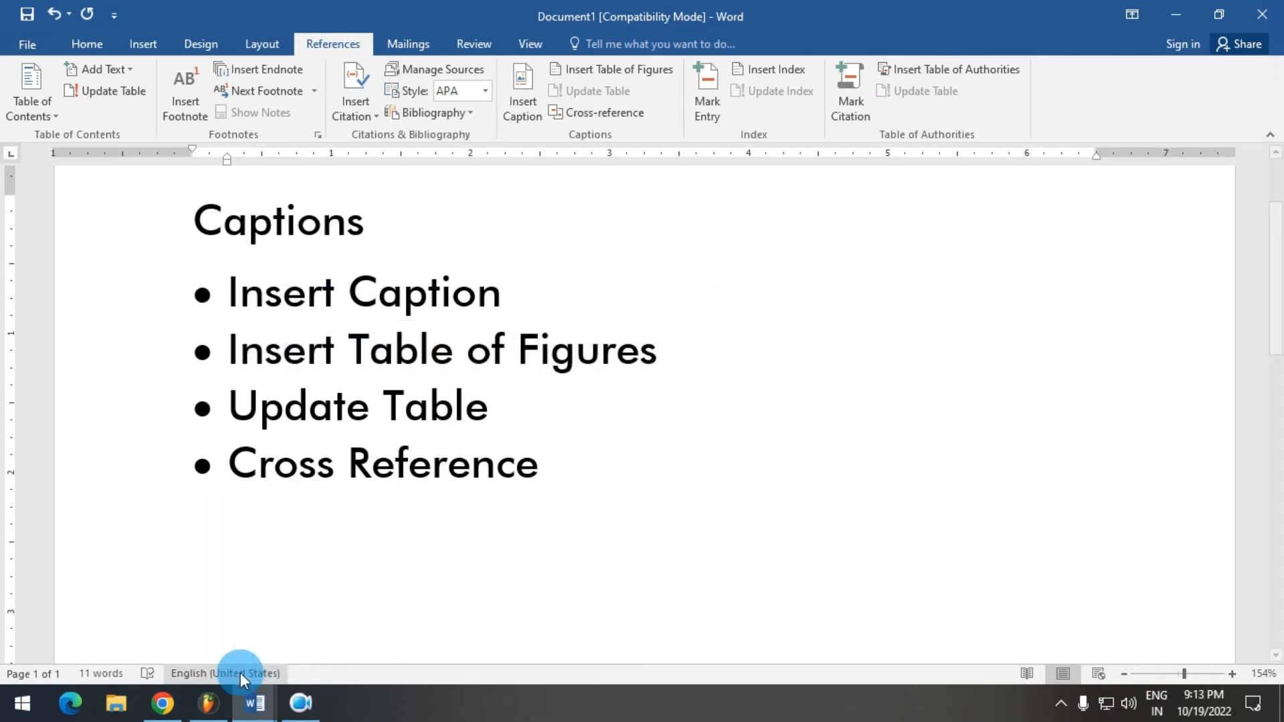
- In Document2, add a blank line above the first paragraph and open the table of figures settings for it
mouse_move(255, 702)
left_click(363, 668)
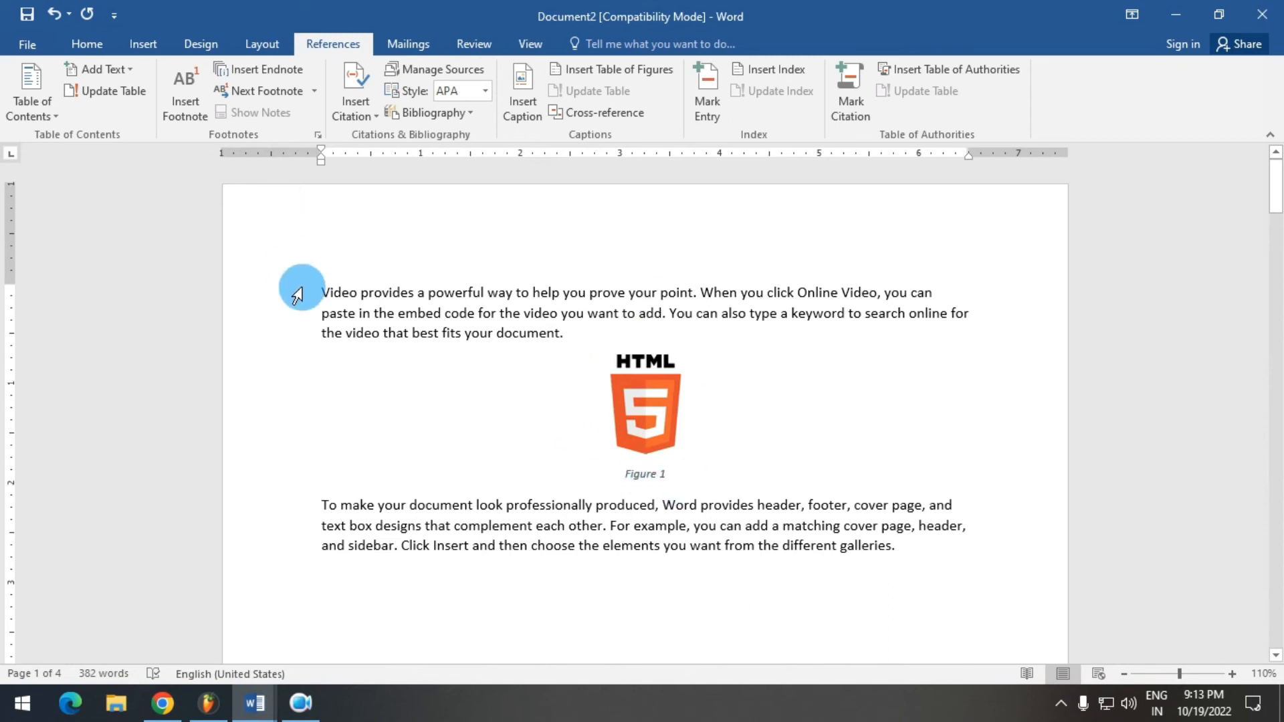
key("Return")
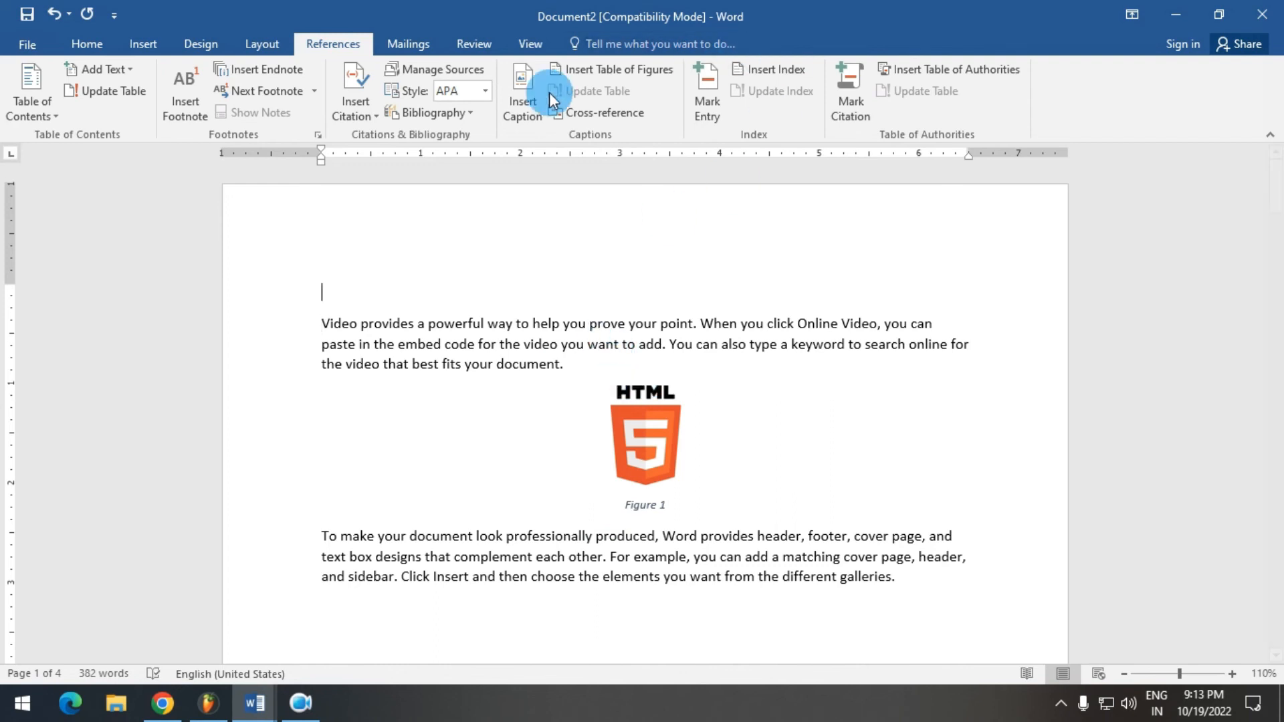
left_click(636, 78)
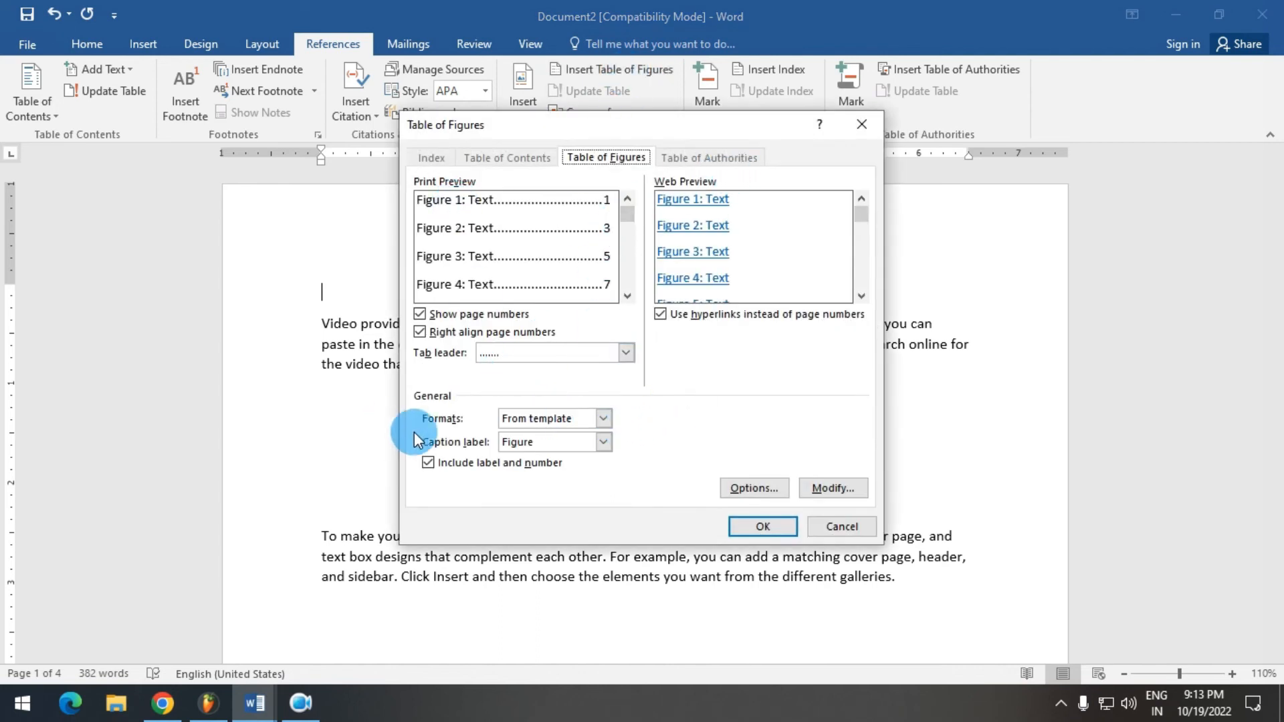
- Try the Centered, Distinctive and Classic formats for the table of figures
left_click(603, 418)
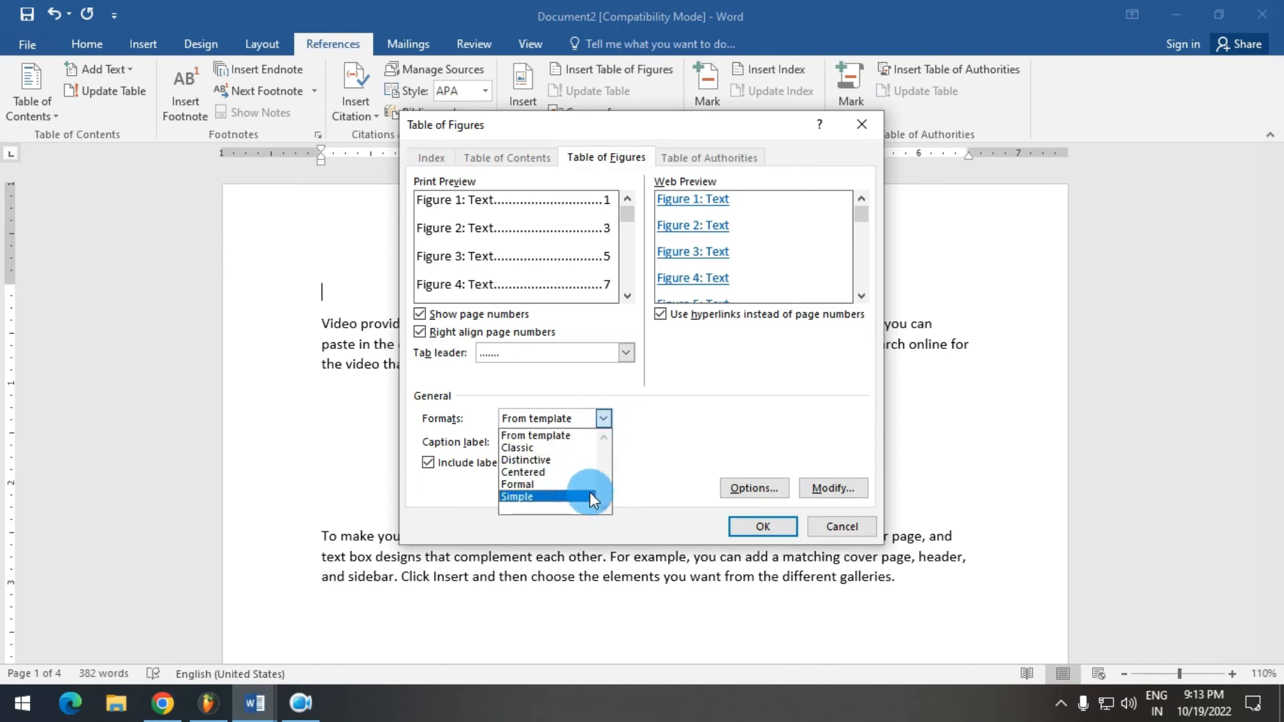
left_click(553, 474)
left_click(604, 418)
left_click(552, 462)
left_click(604, 419)
left_click(551, 447)
- Insert the table of figures in the Simple format with a solid underline tab leader
left_click(584, 421)
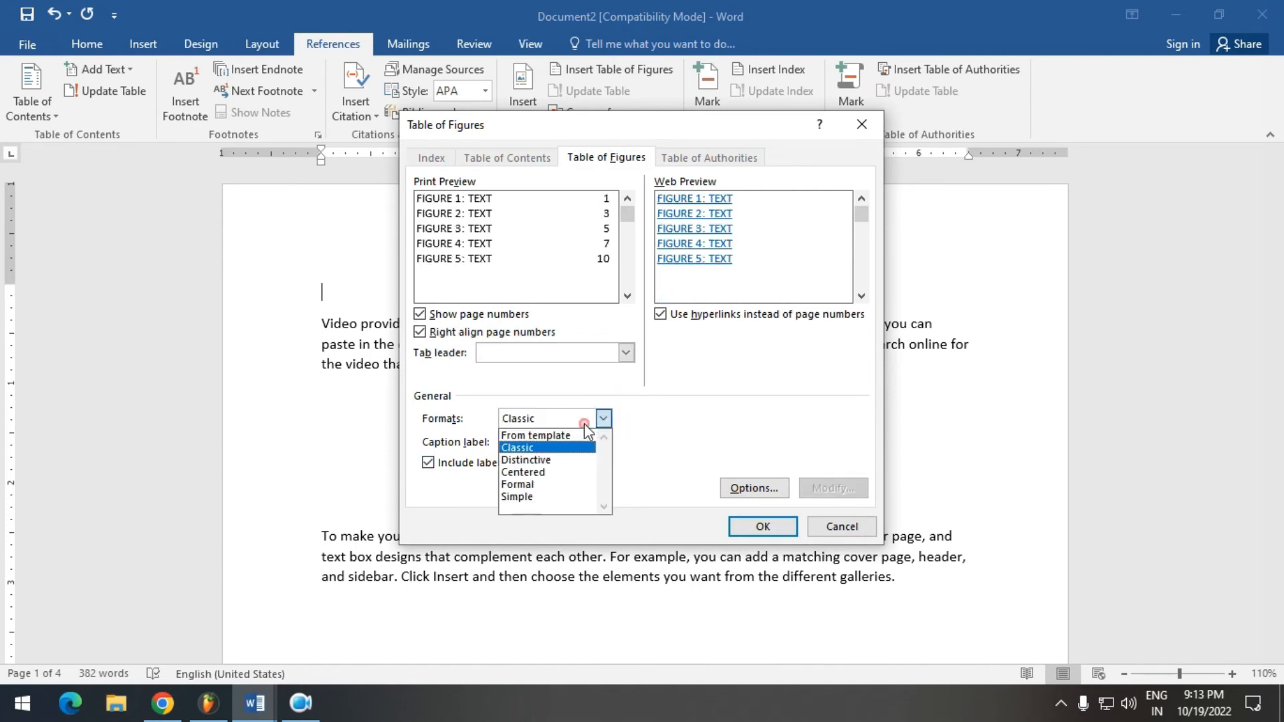
left_click(545, 491)
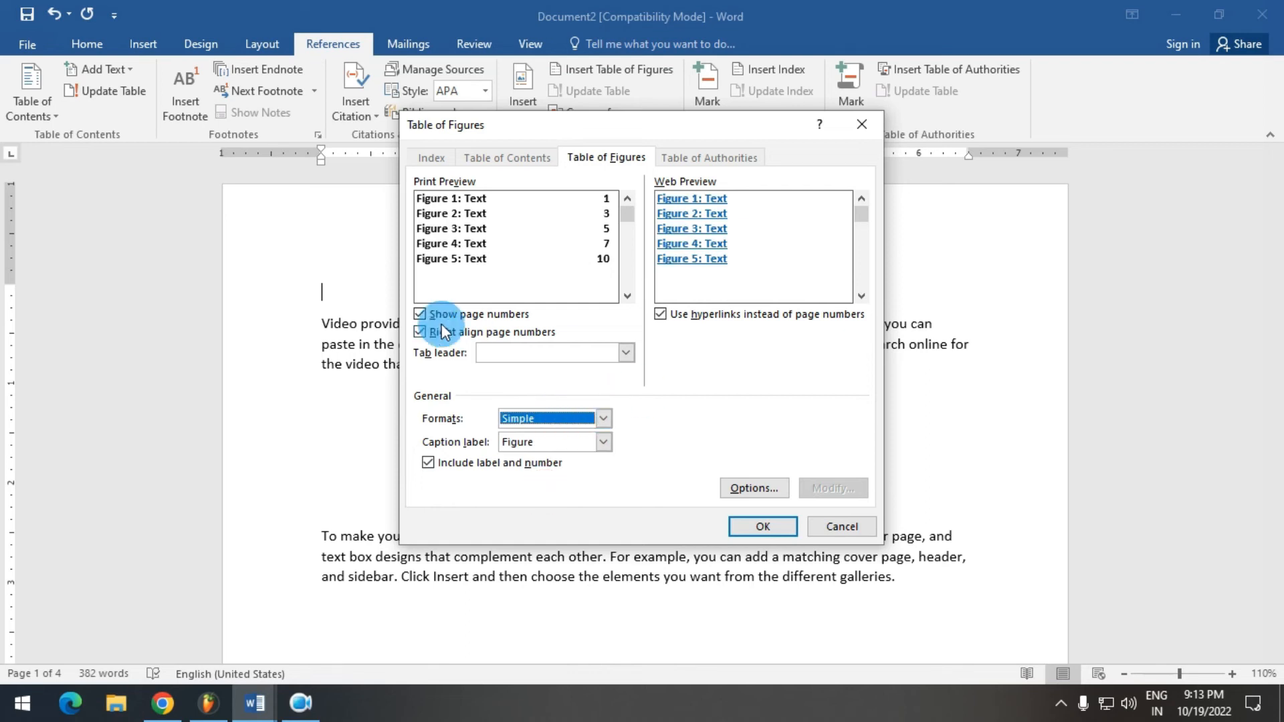
left_click(546, 348)
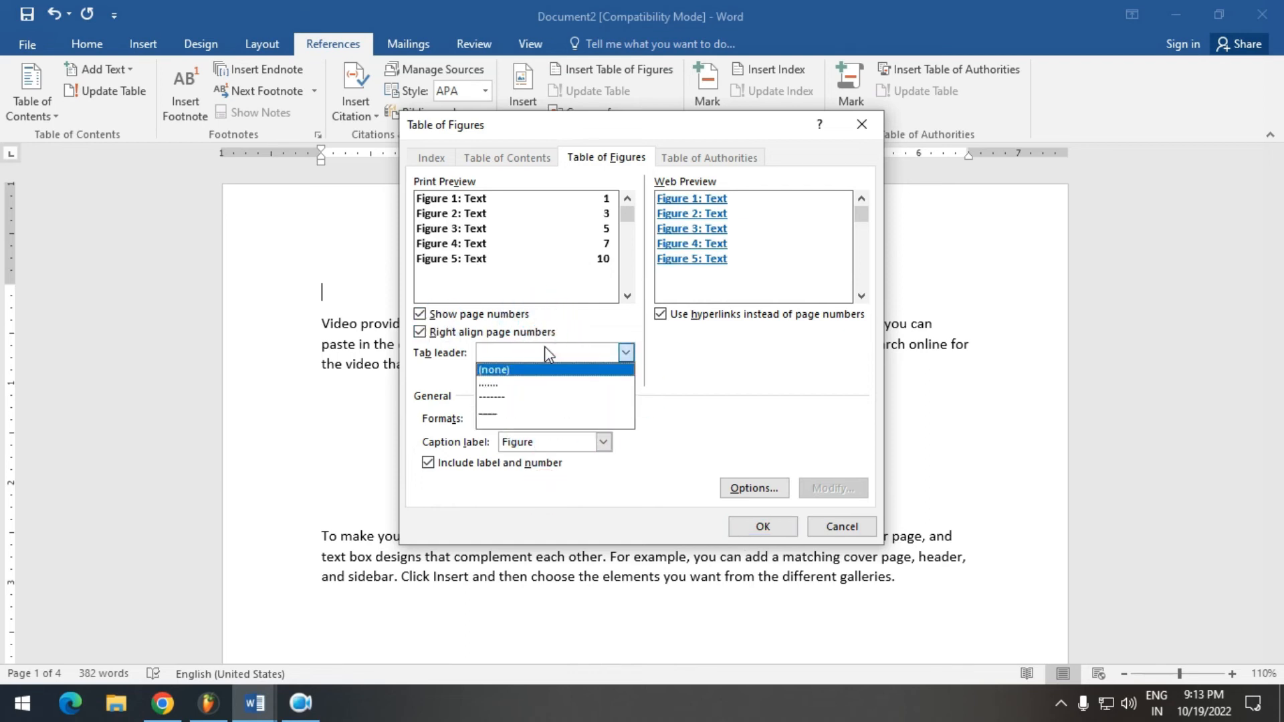
left_click(535, 410)
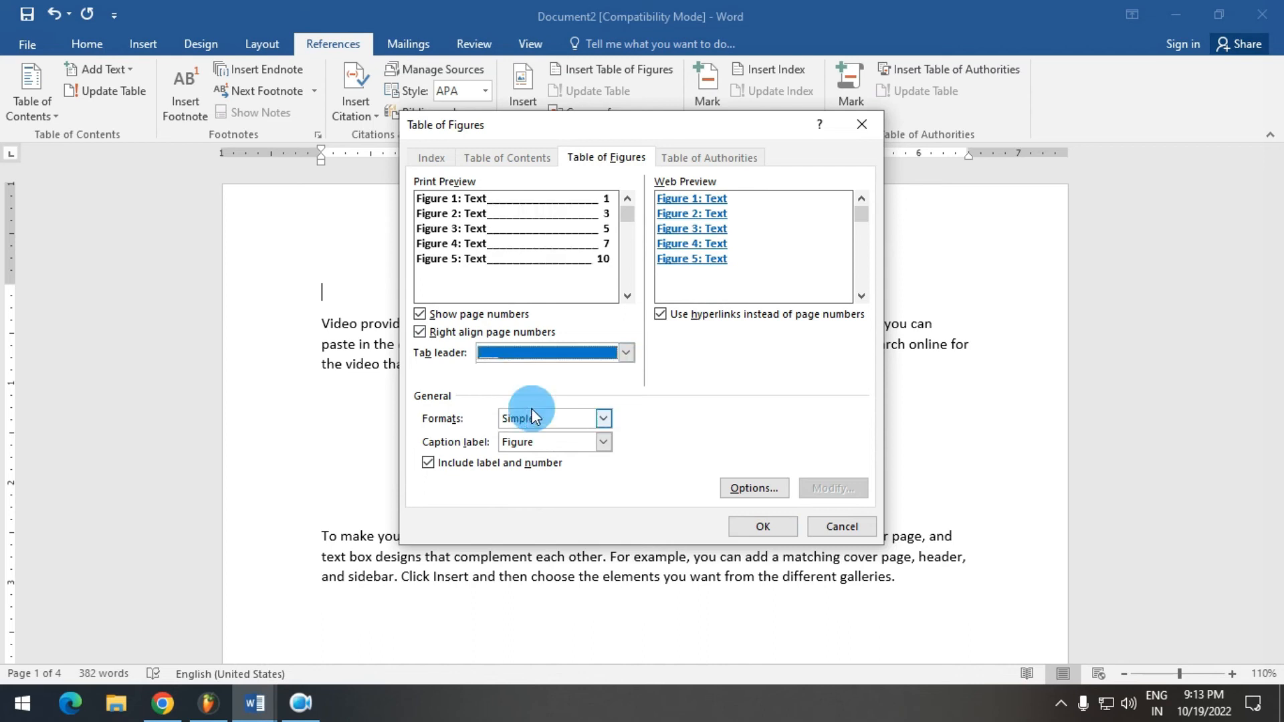
left_click(762, 527)
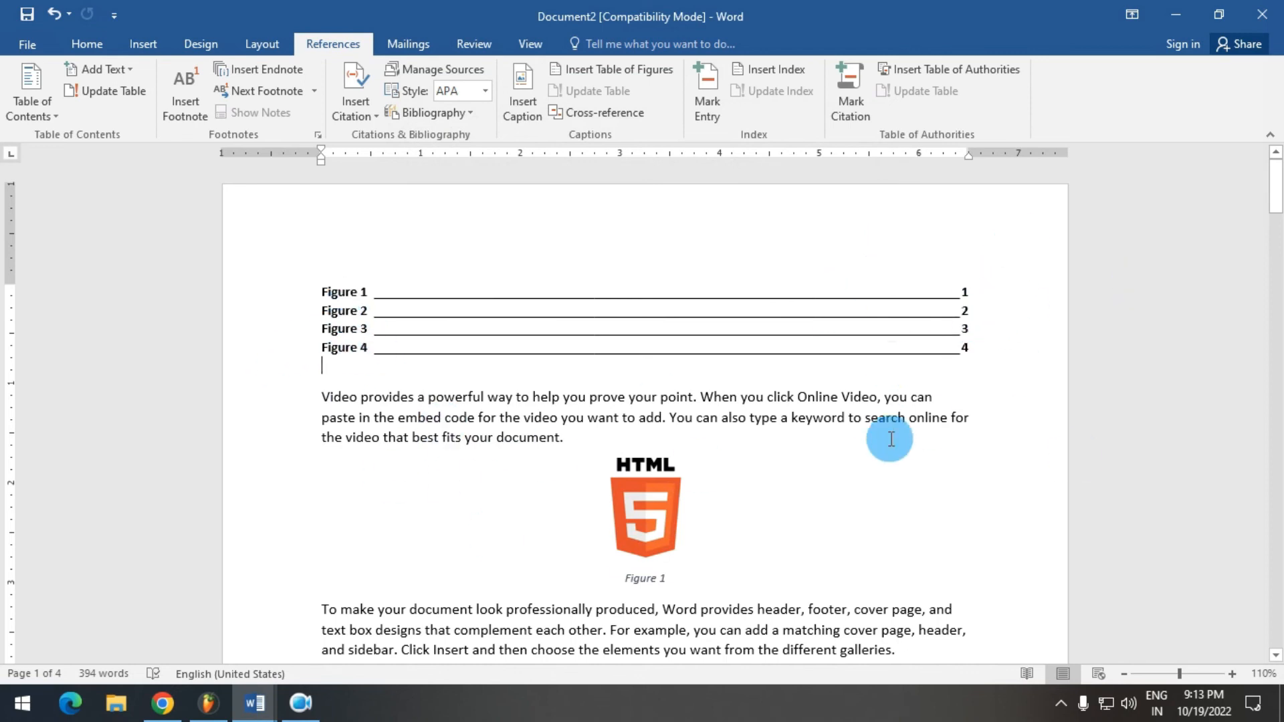
- Point out the "Update Table" item in Document1's Captions list and return to Document2
mouse_move(255, 713)
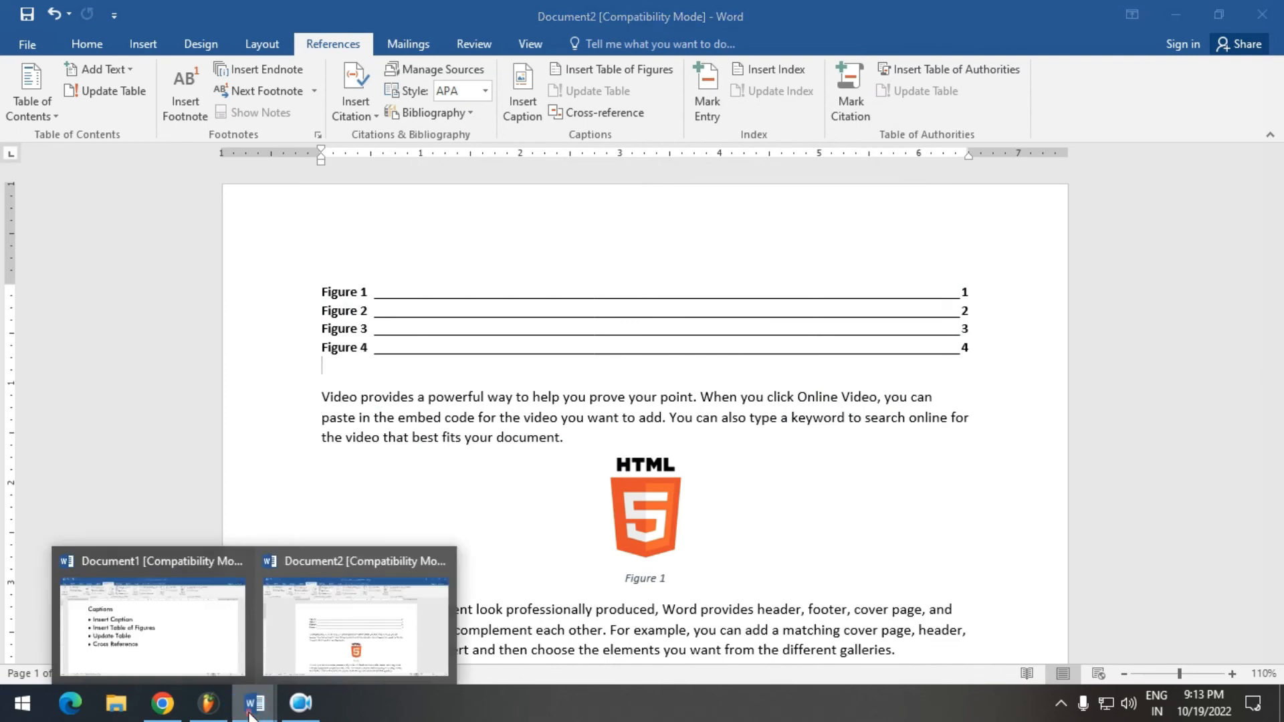
left_click(147, 612)
left_click_drag(226, 404, 527, 404)
left_click(553, 416)
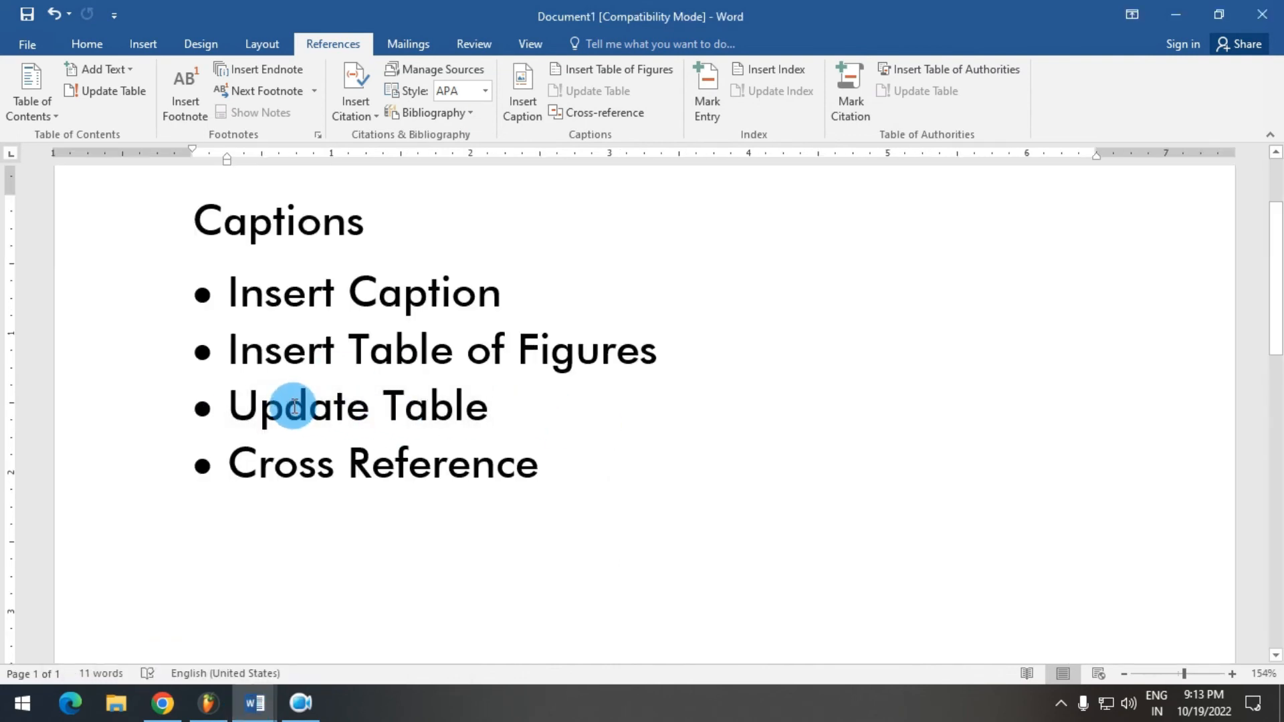
mouse_move(255, 703)
left_click(428, 608)
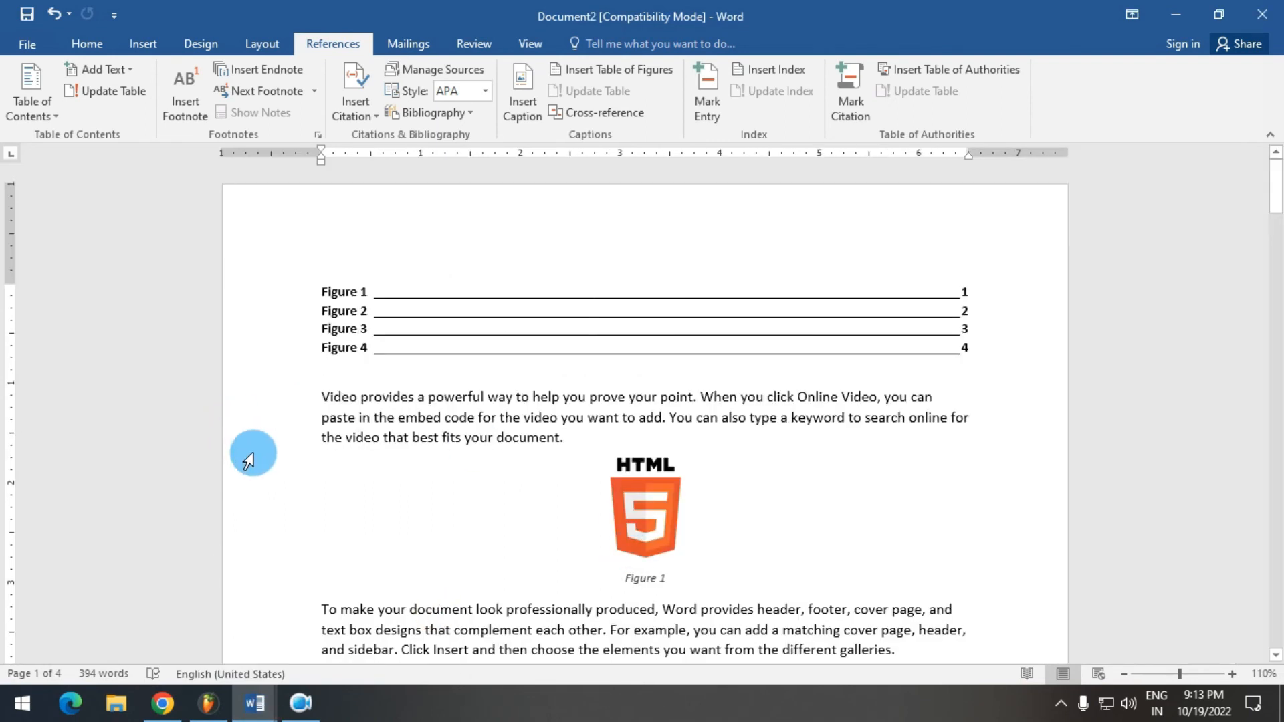
- Insert a page break before the paragraph that starts "Video provides a powerful way"
left_click(321, 399)
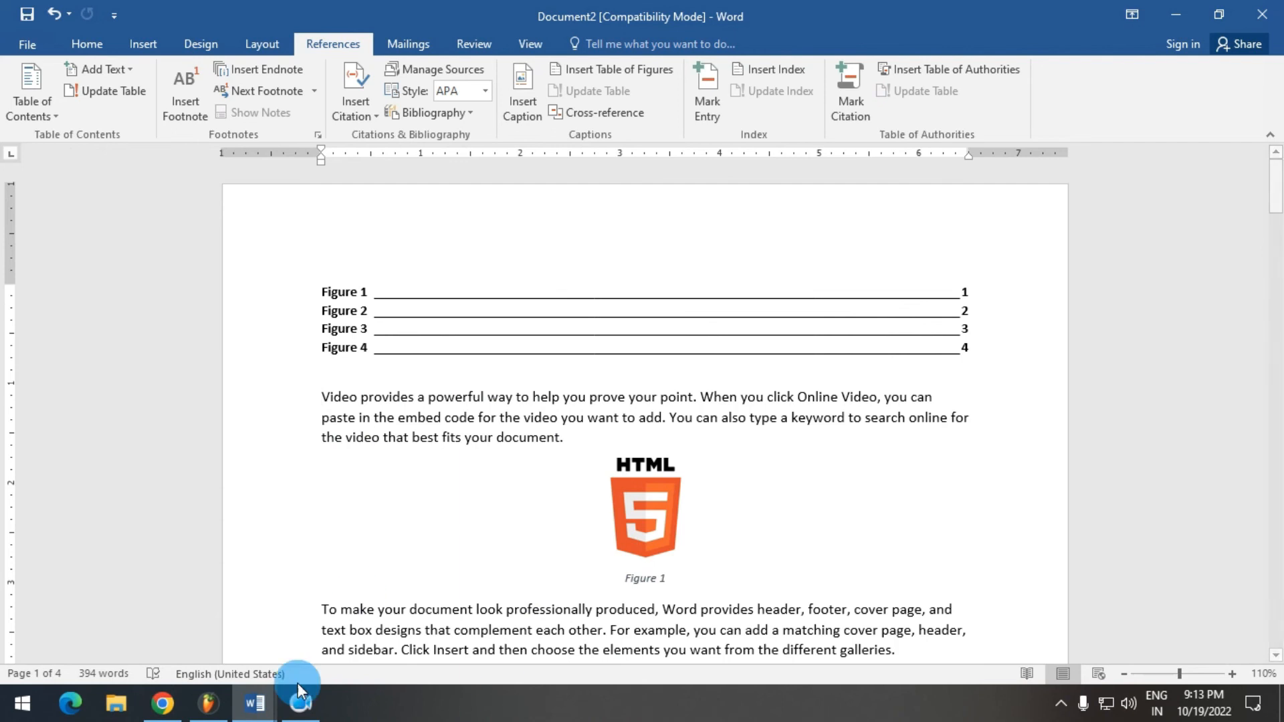
left_click(153, 47)
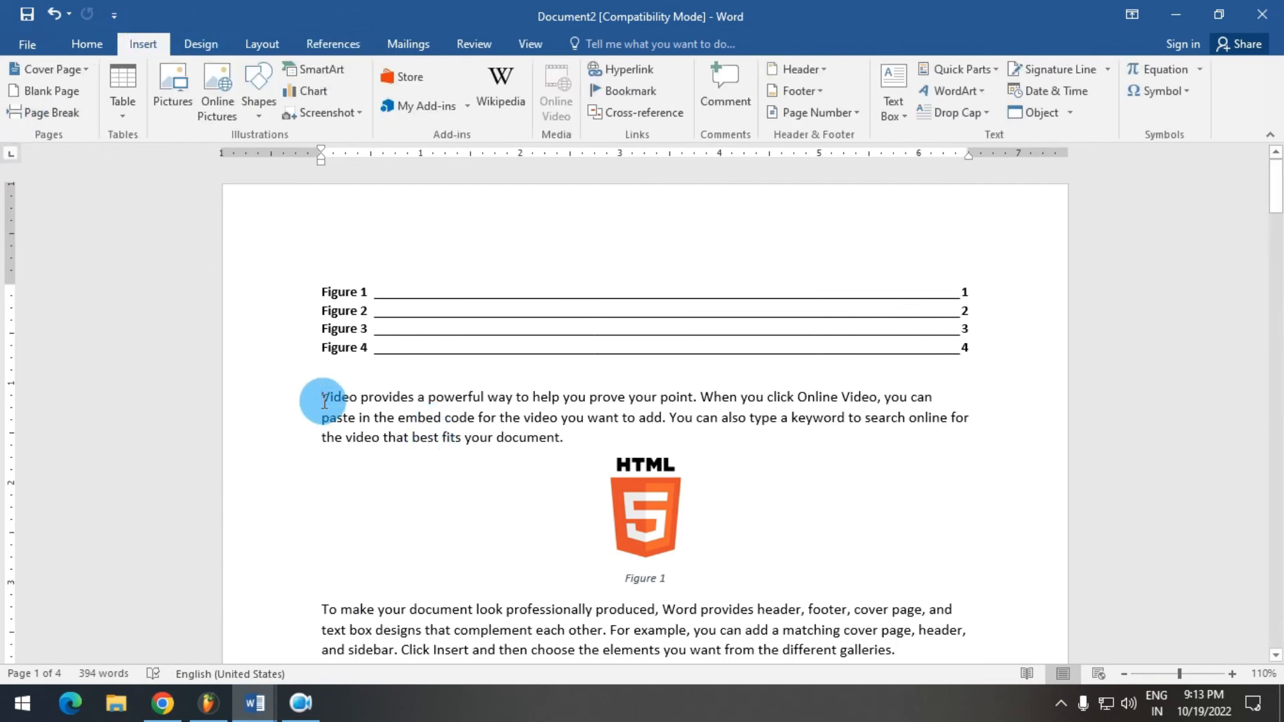
left_click(50, 112)
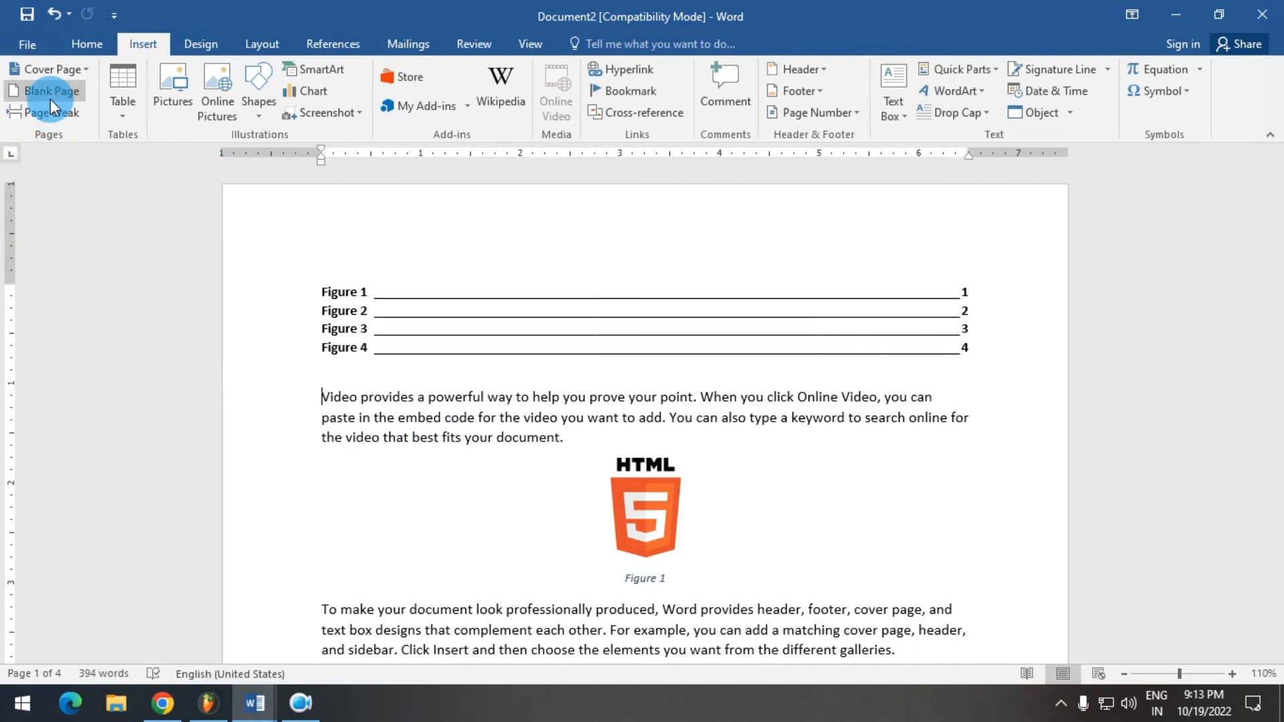
left_click(50, 113)
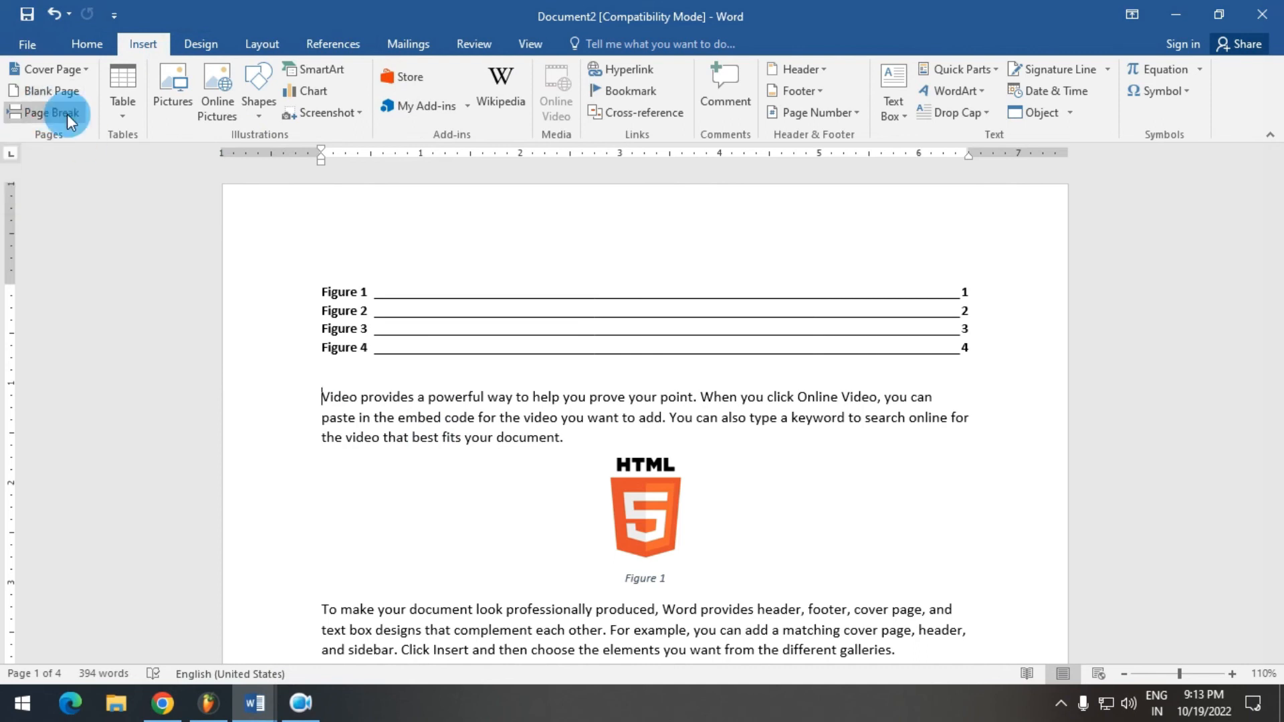
- Update the table of figures on the first page using the "Update page numbers only" option
scroll(702, 443, "up", 6)
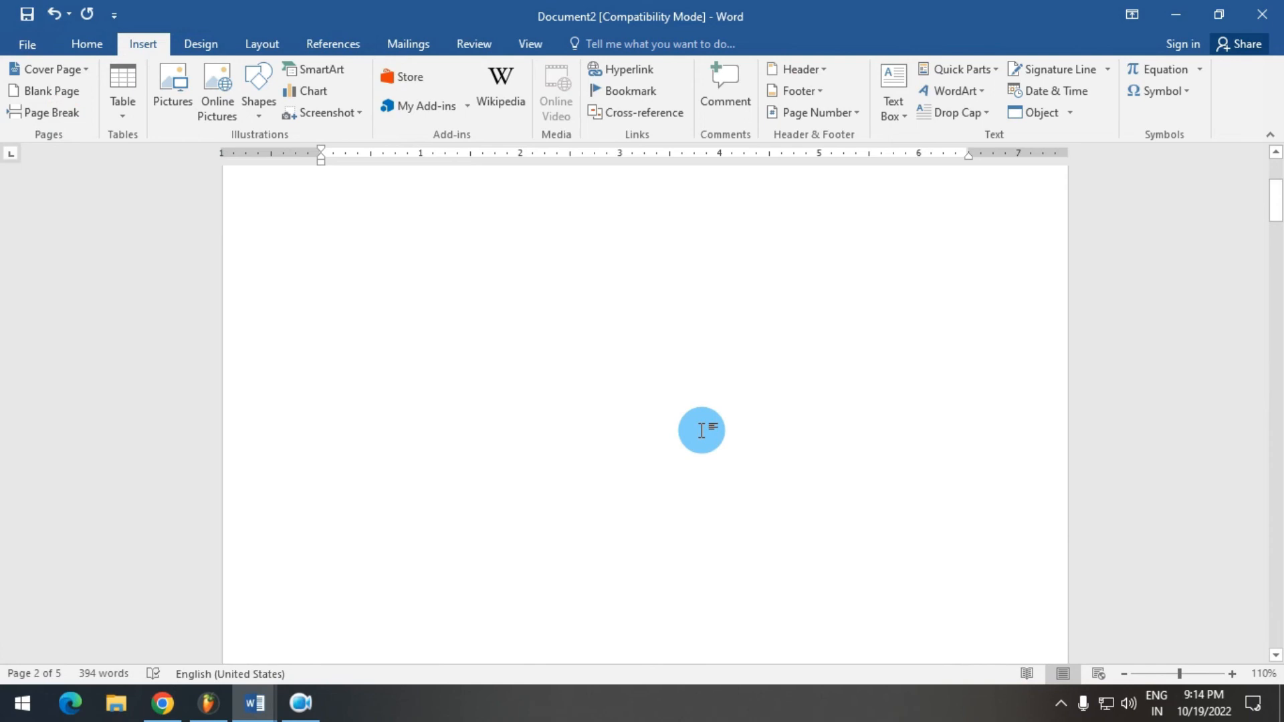
left_click(544, 342)
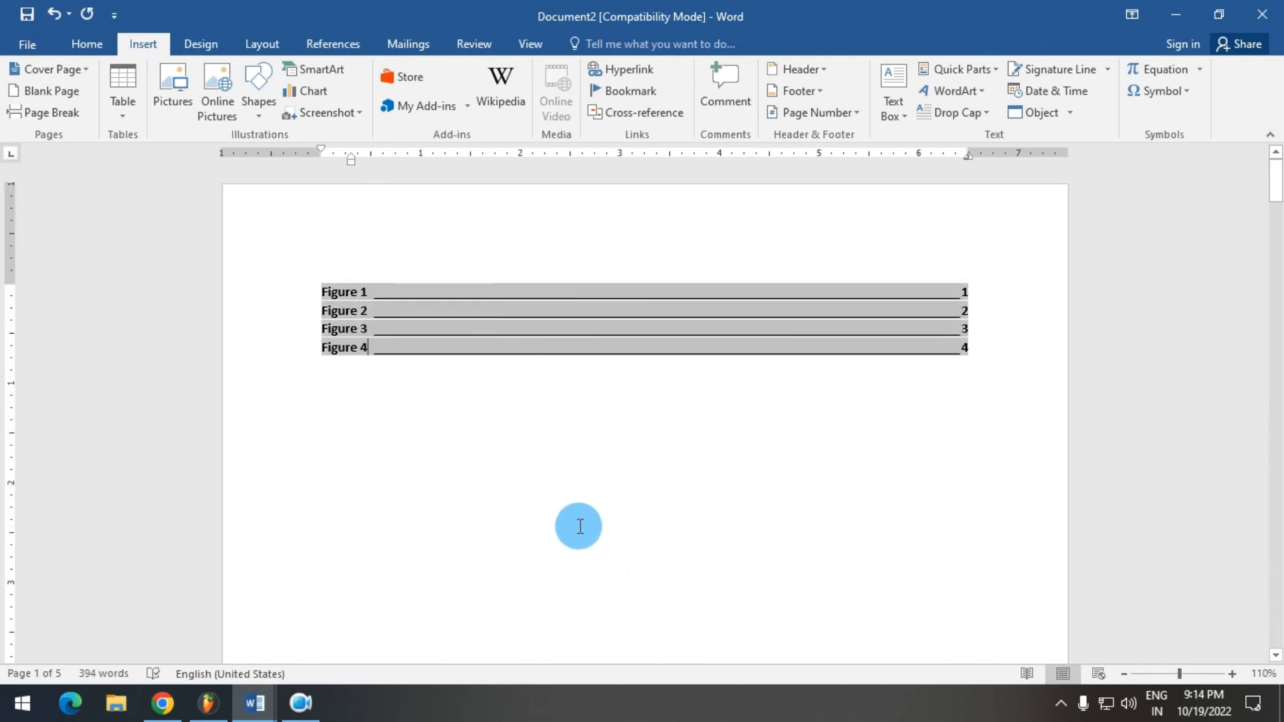
left_click(364, 44)
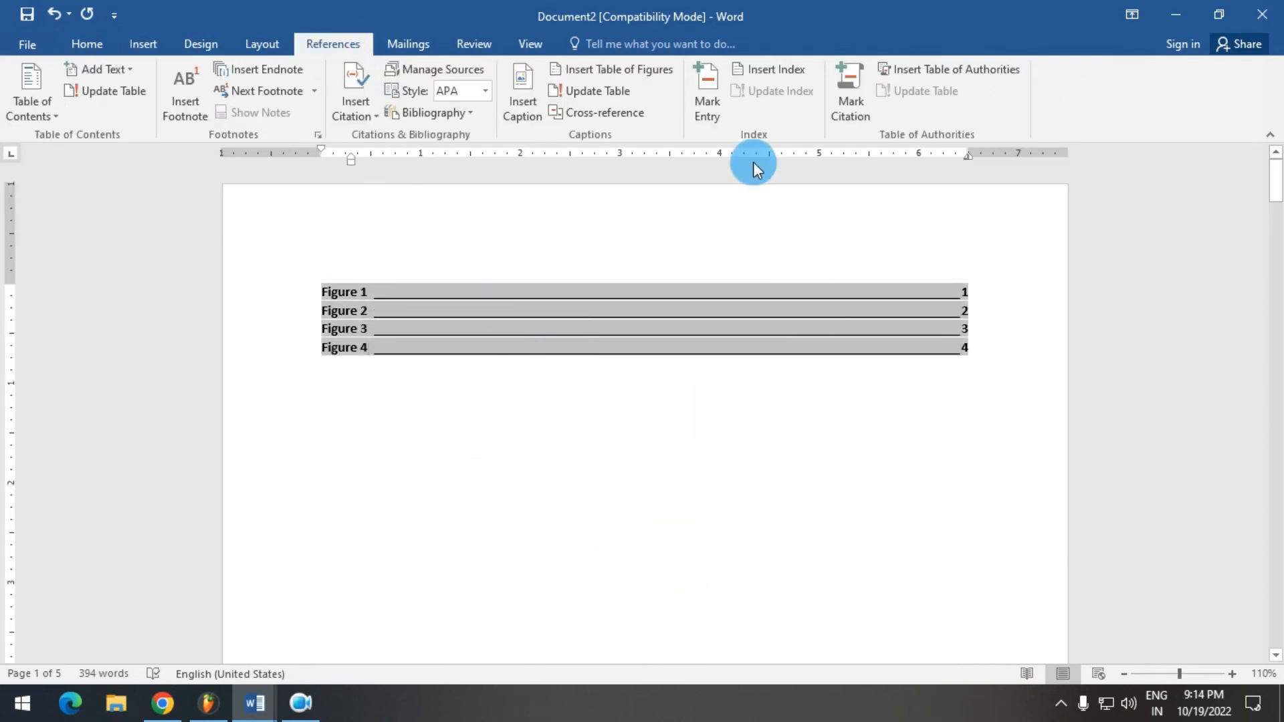
left_click(597, 91)
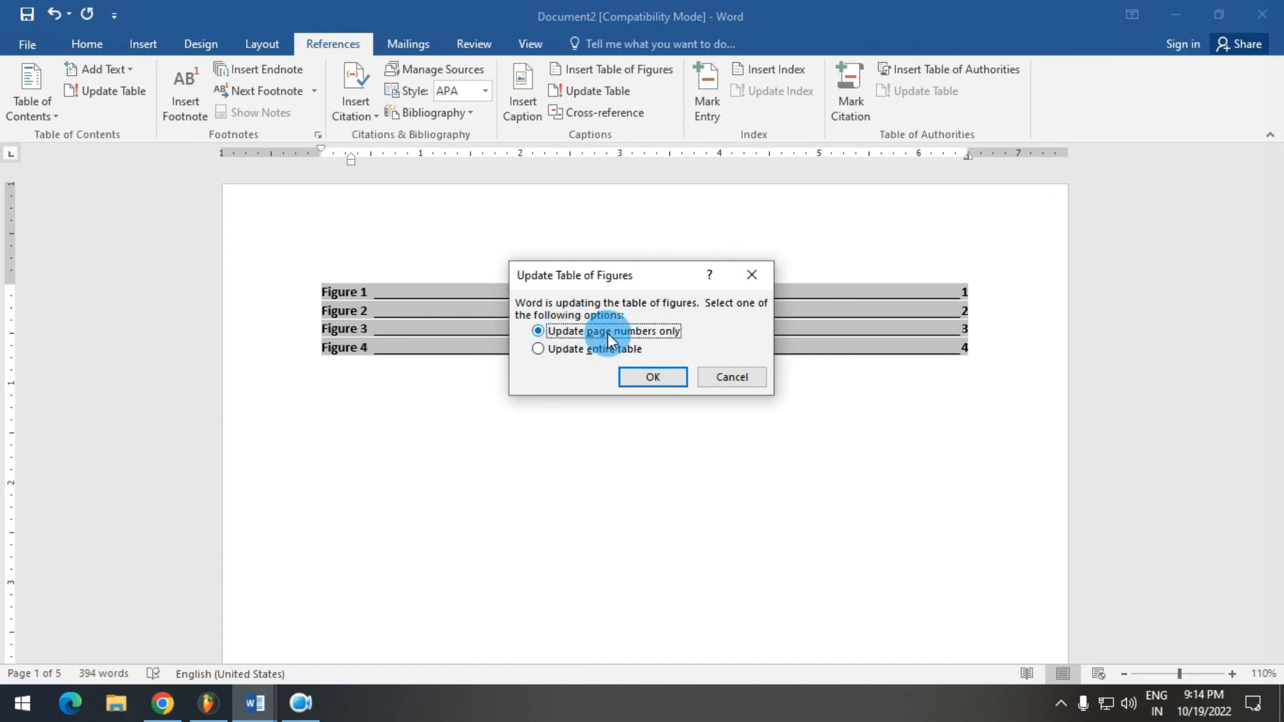
left_click(653, 379)
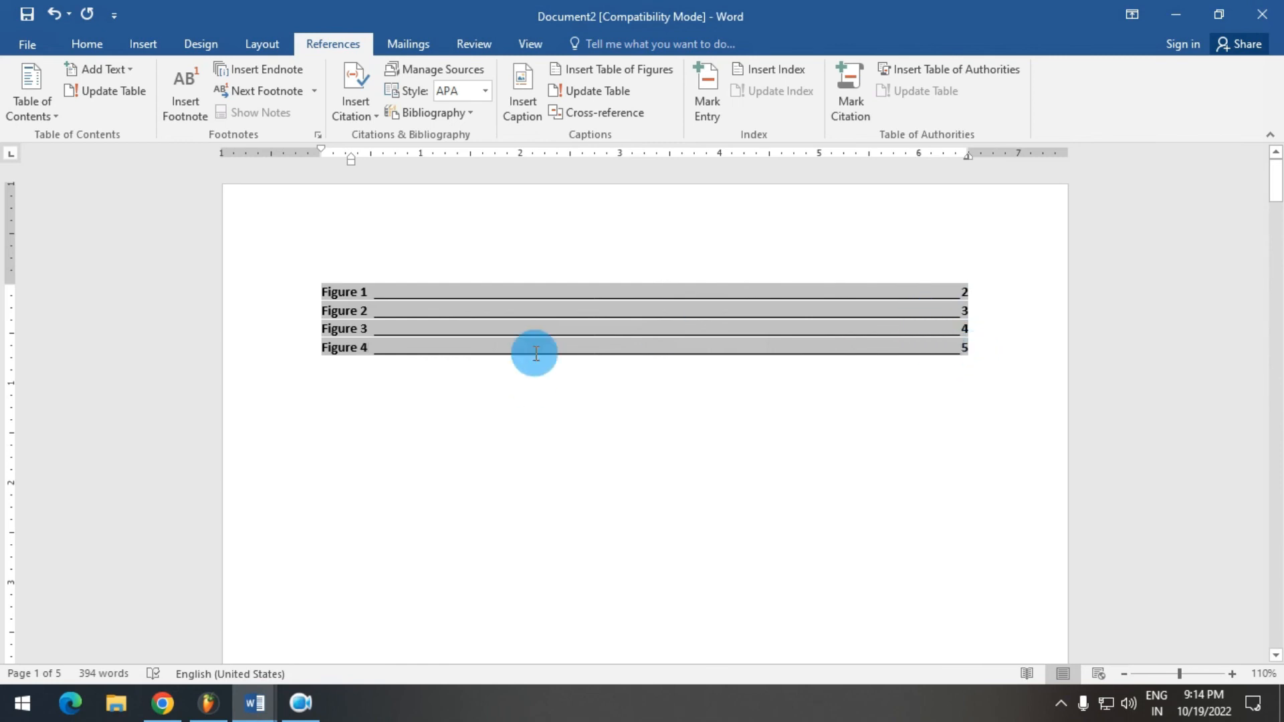
- Delete the HTML5 picture on page 2 together with its Figure 1 caption
scroll(383, 312, "down", 15)
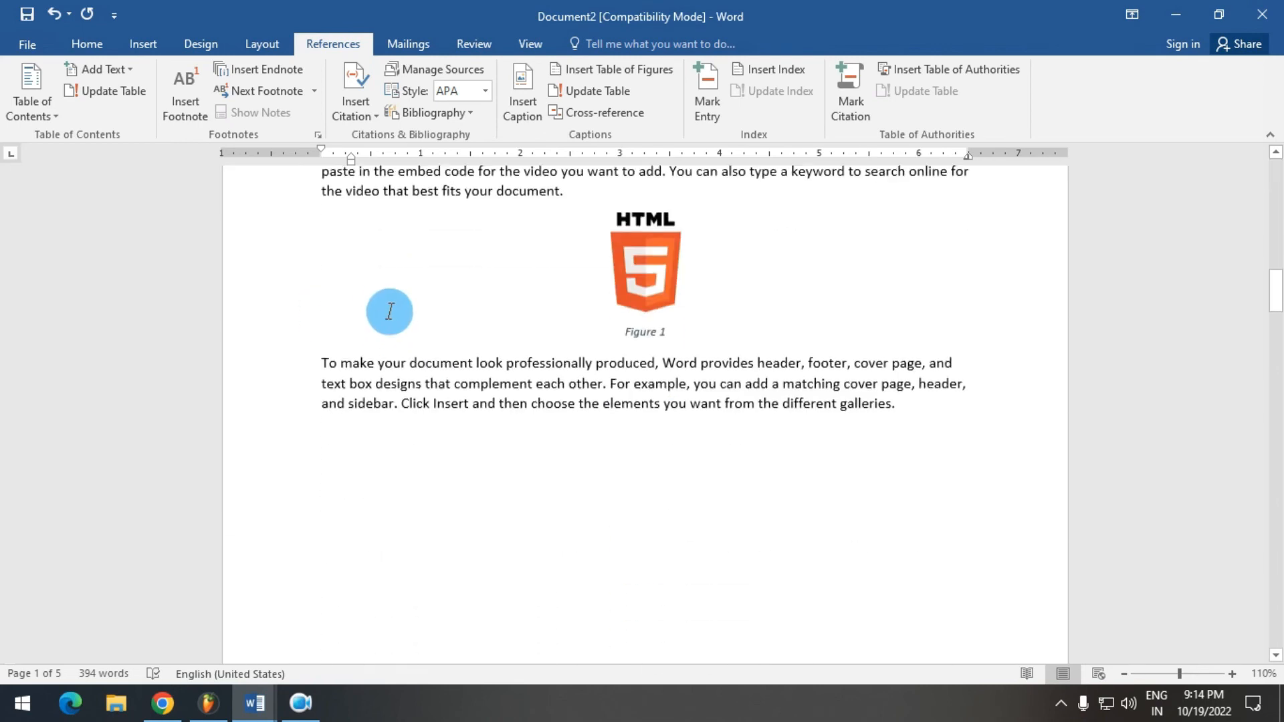
left_click(662, 254)
key("Delete")
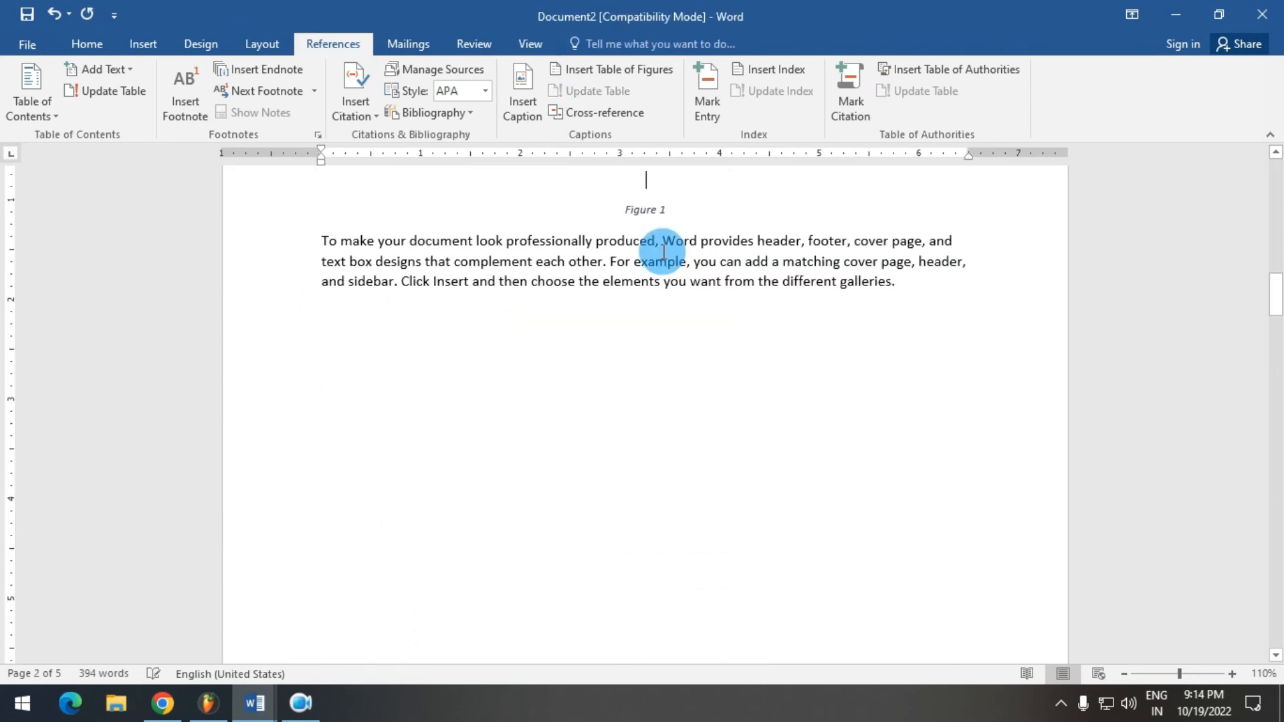
left_click_drag(675, 209, 599, 201)
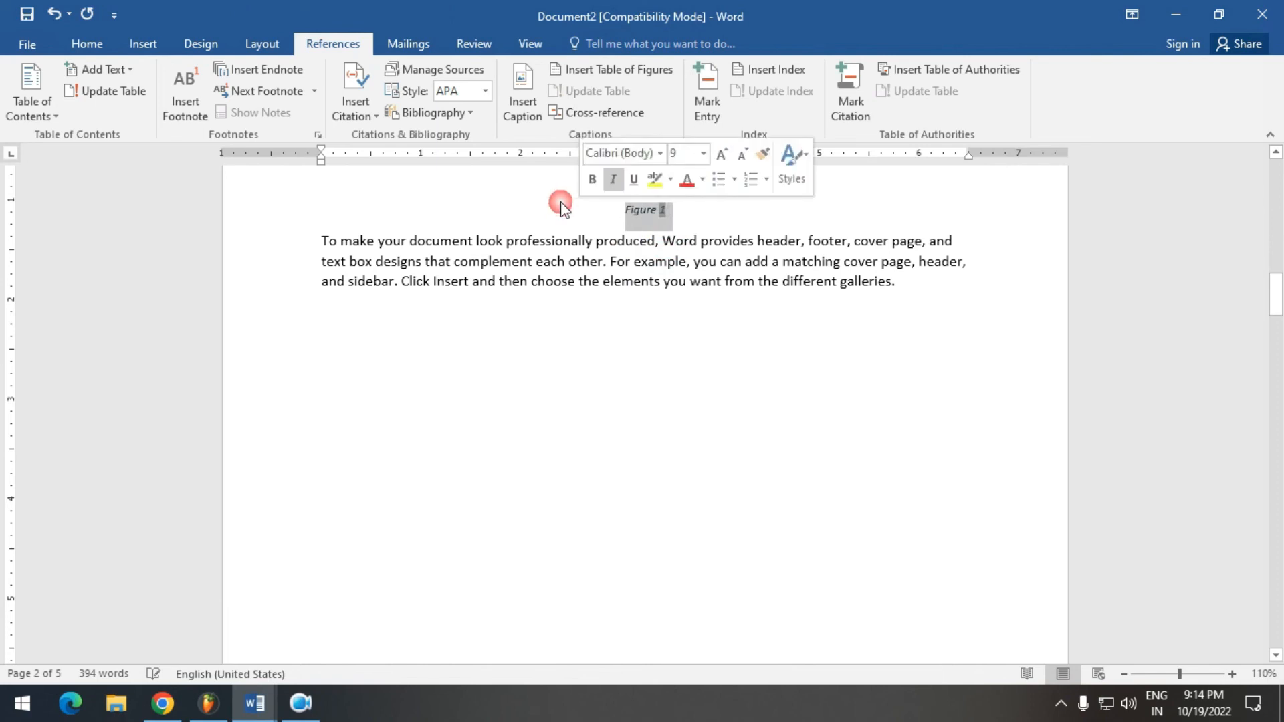
key("Delete")
- Update the entire table of figures on the first page to reflect the deleted caption
scroll(596, 220, "up", 10)
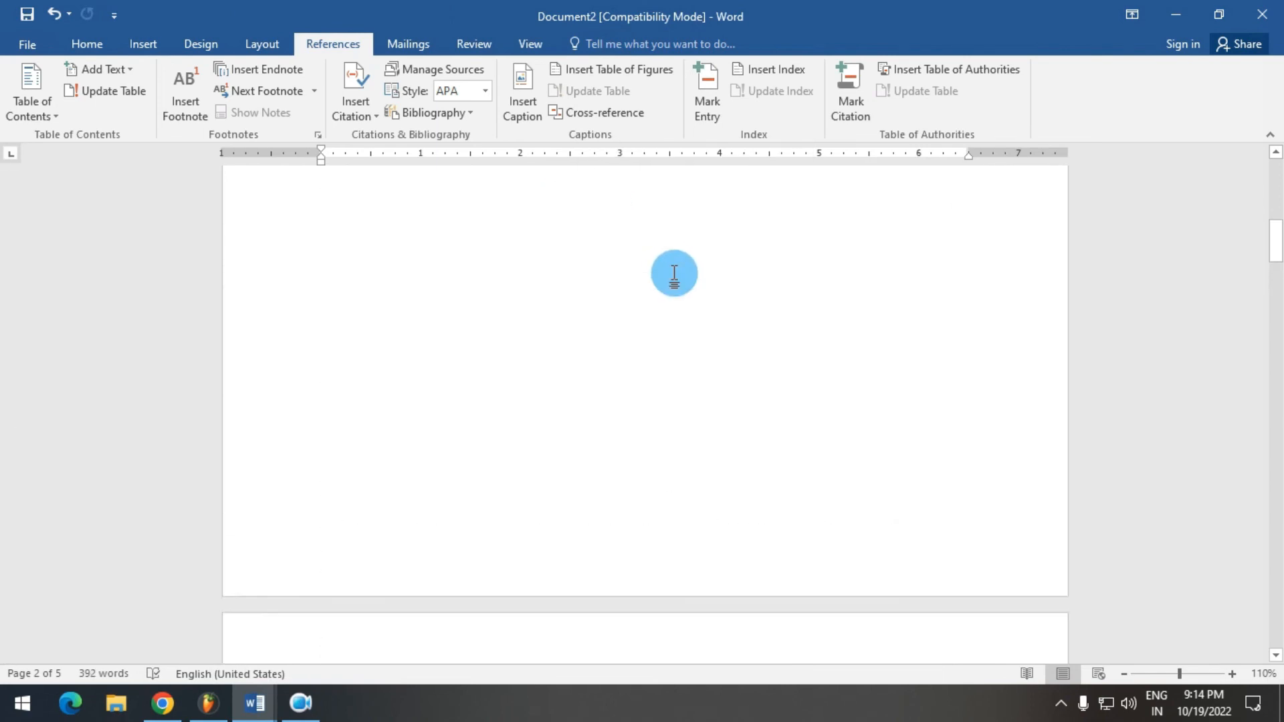
scroll(689, 276, "up", 3)
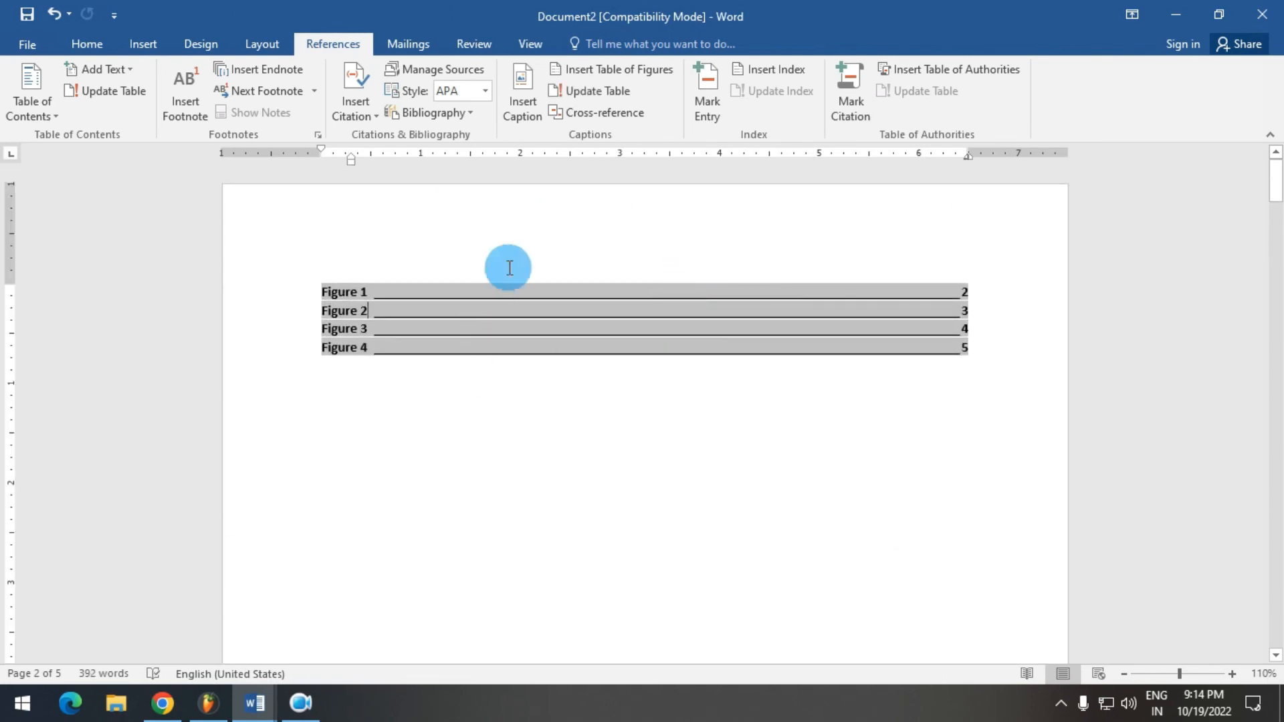
left_click(393, 361)
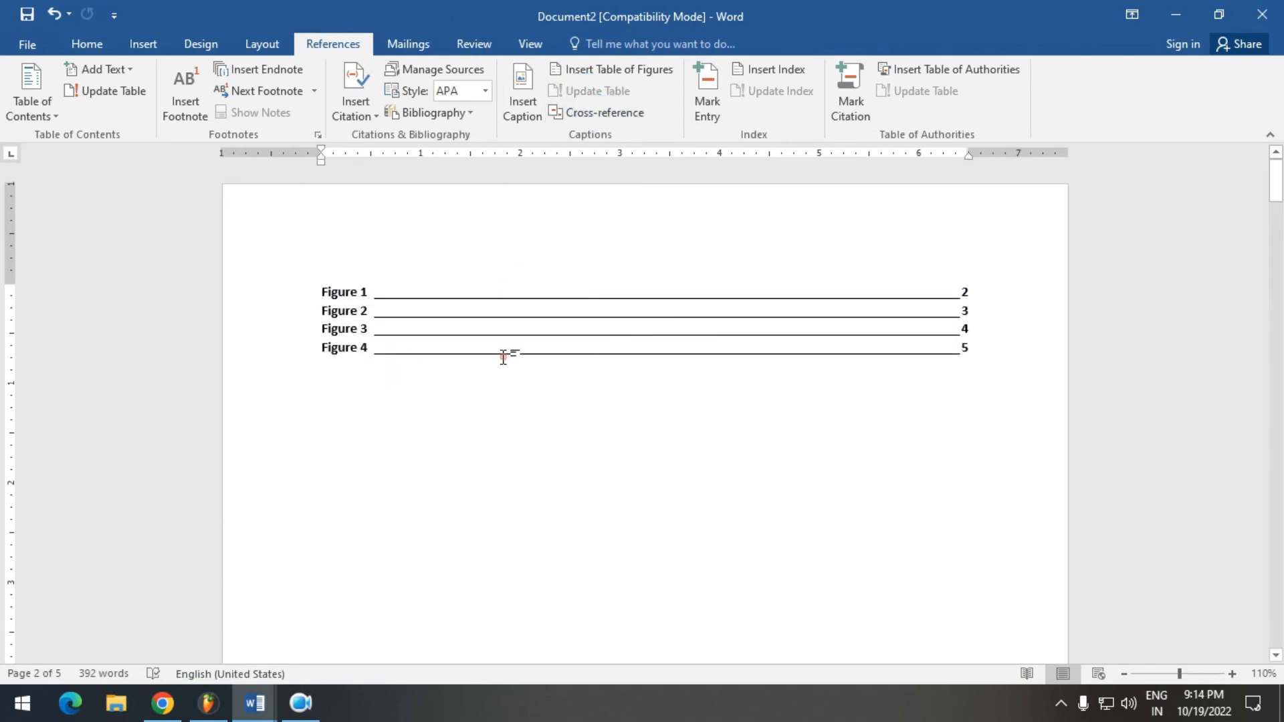
left_click(512, 336)
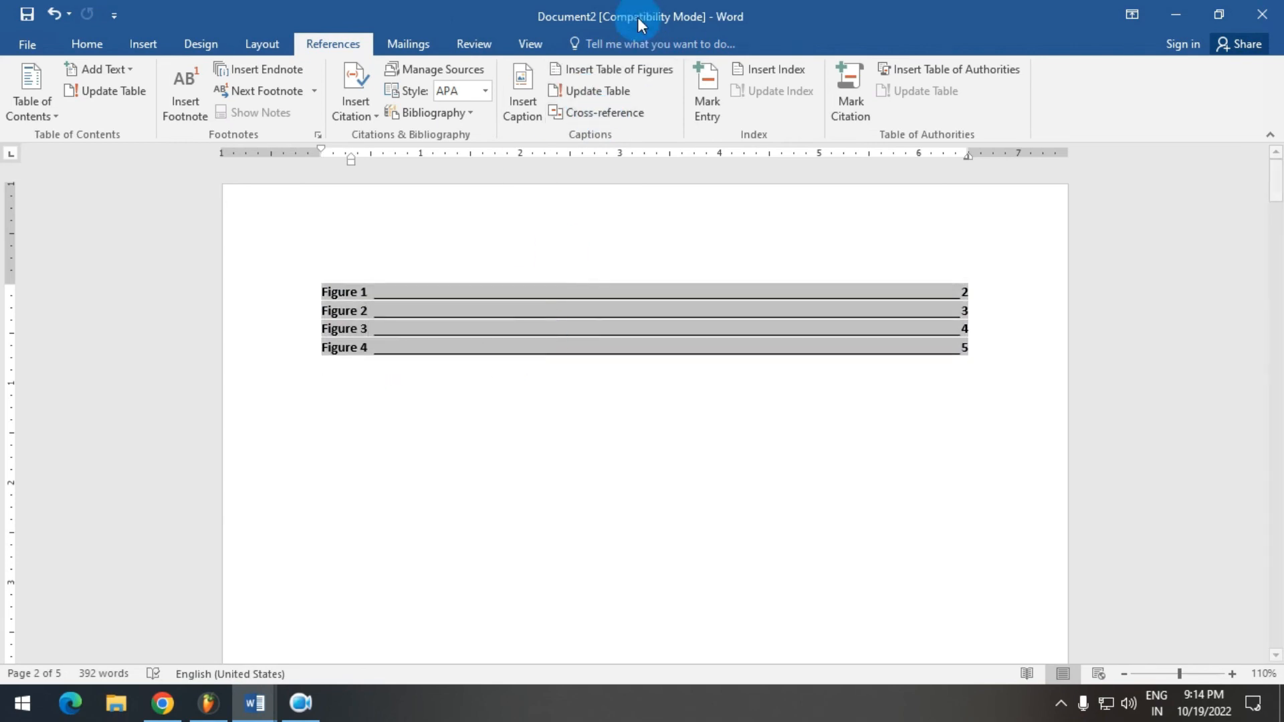
left_click(617, 92)
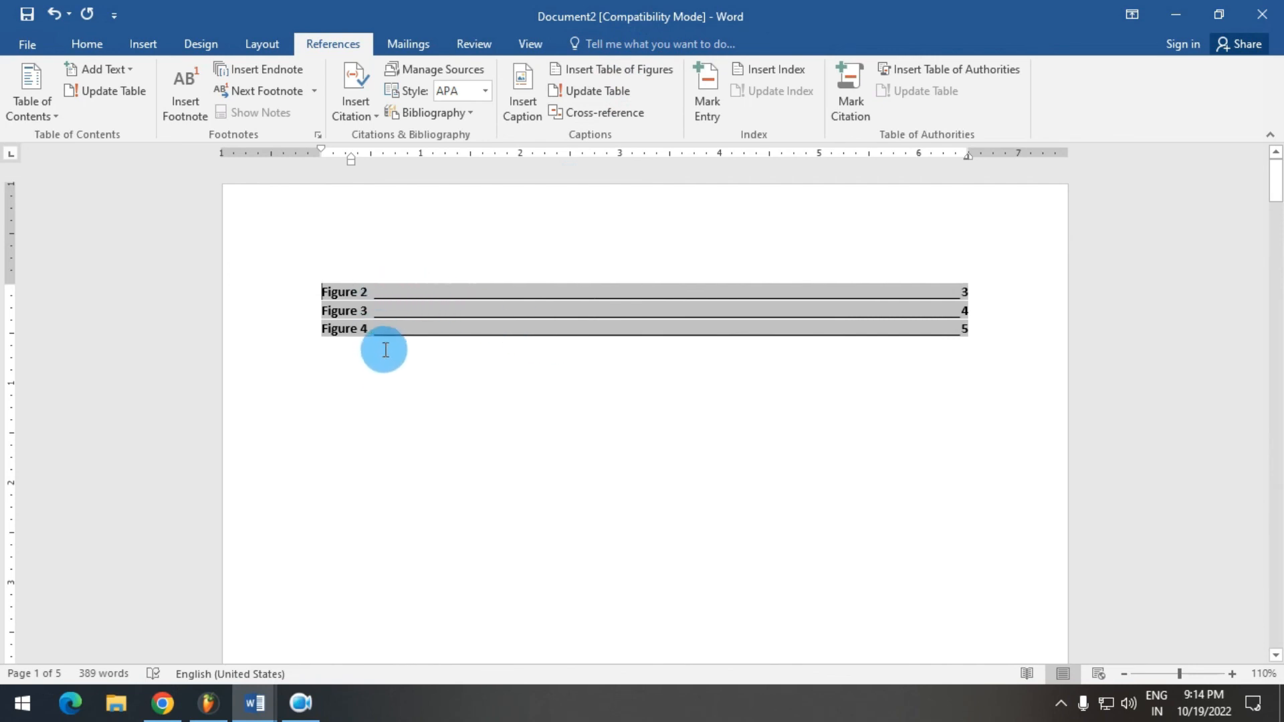
- Undo the full table update and the deletion of the HTML5 picture and its caption
key("ctrl+z")
scroll(967, 331, "down", 20)
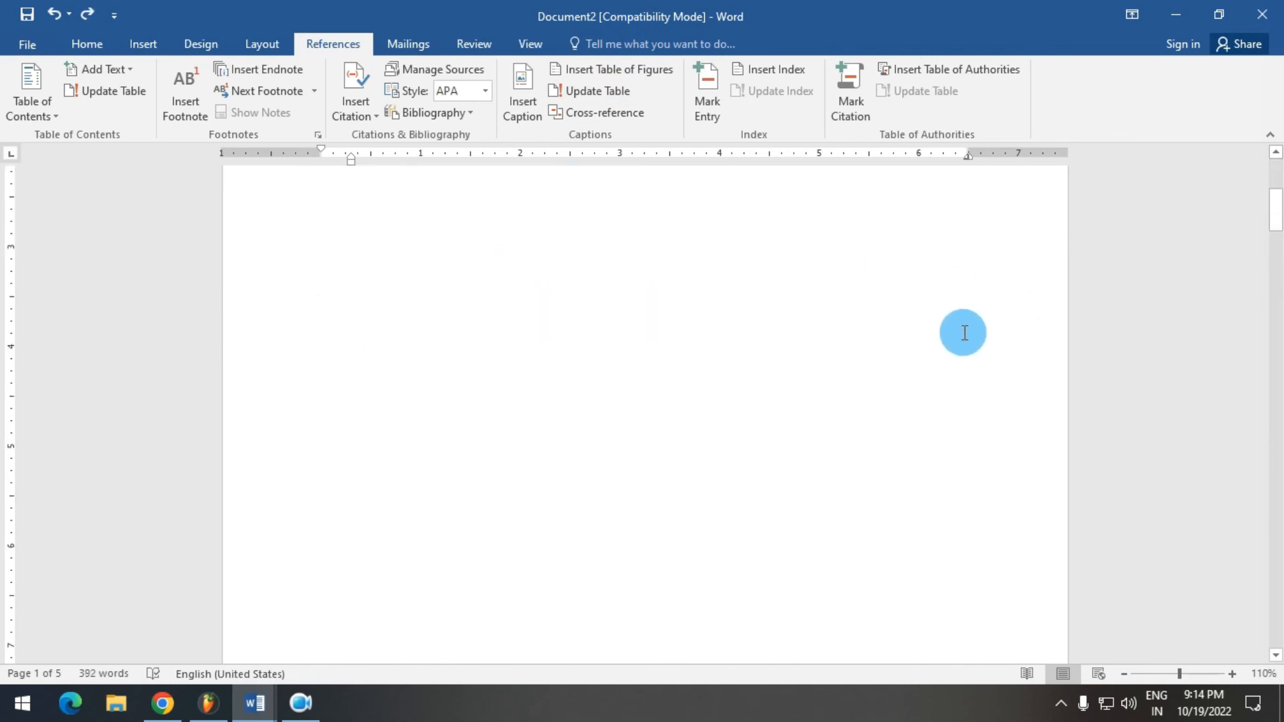
key("ctrl+z")
key("ctrl+z")
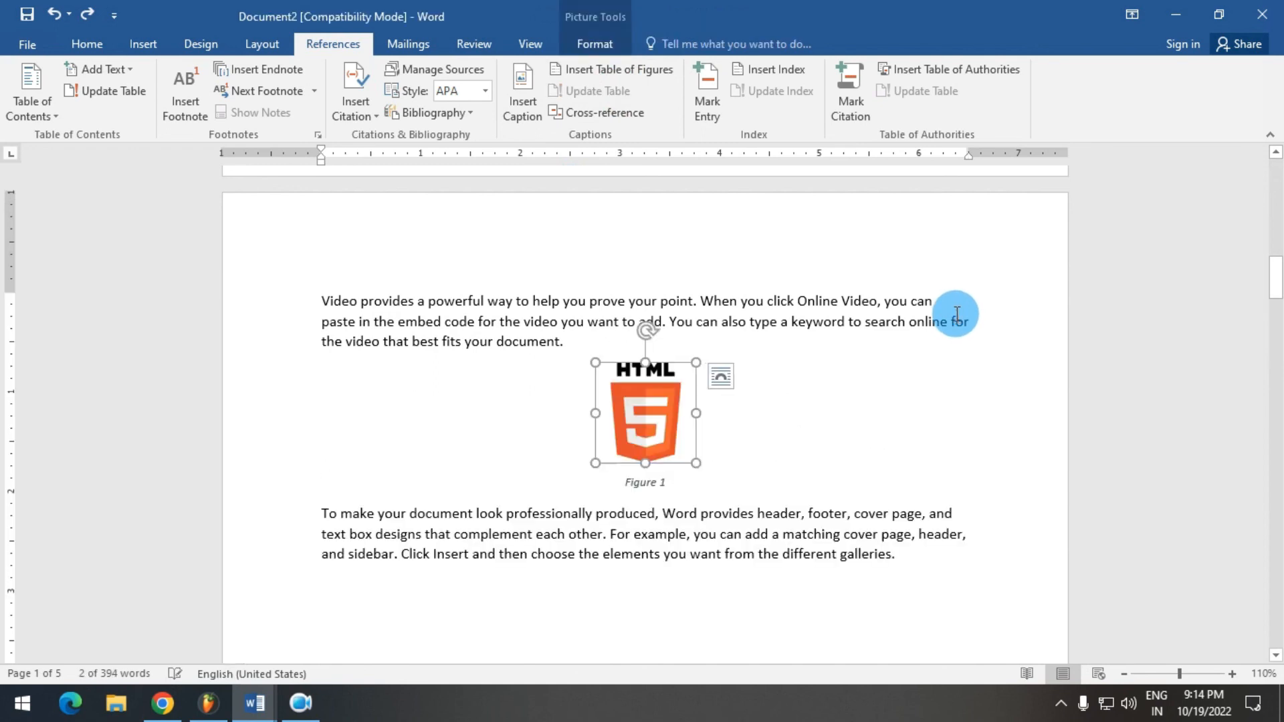
scroll(896, 321, "up", 20)
scroll(853, 175, "up", 1)
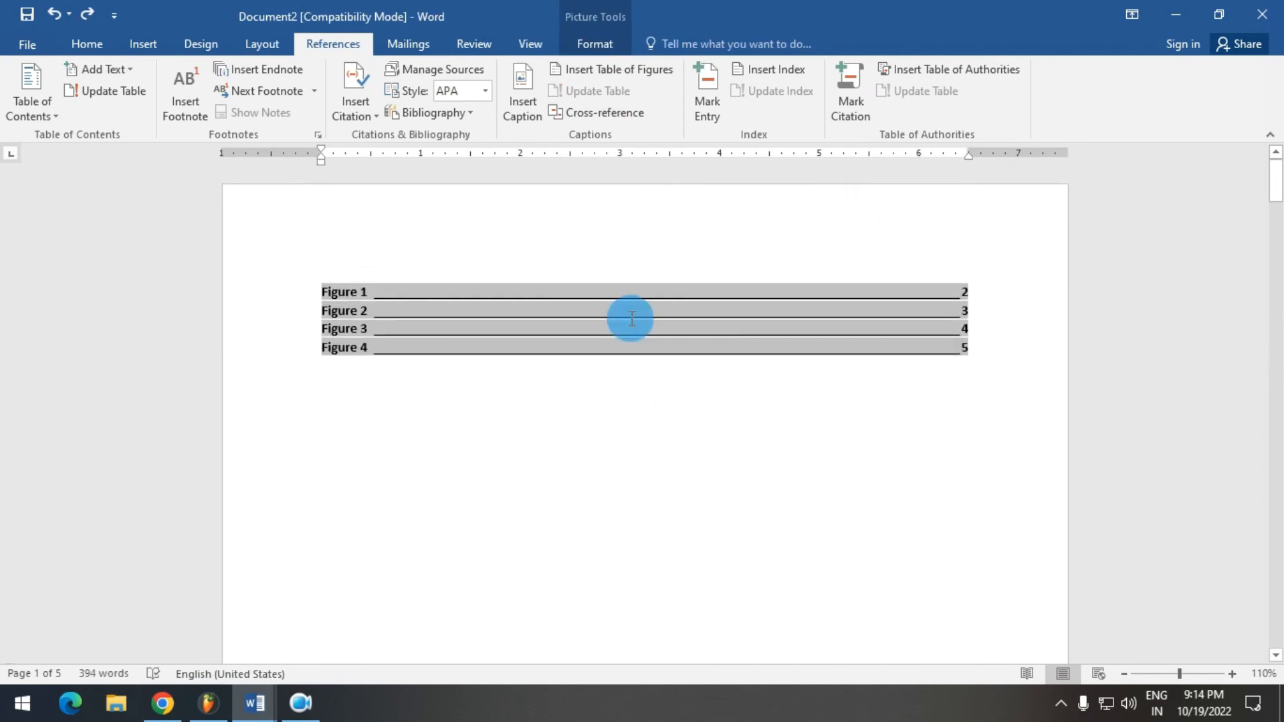
- Switch to Document1 to point out the "Cross Reference" item in its Captions list
left_click(536, 401)
left_click(500, 352)
left_click(254, 703)
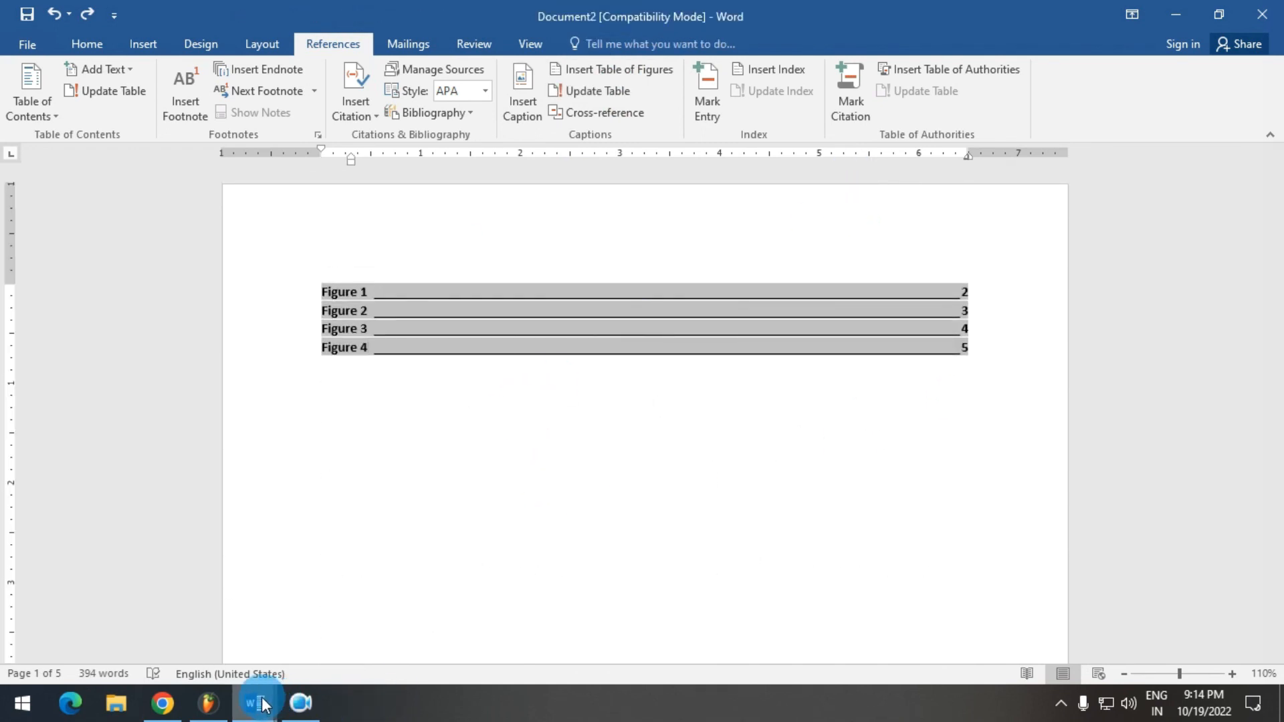
left_click(192, 636)
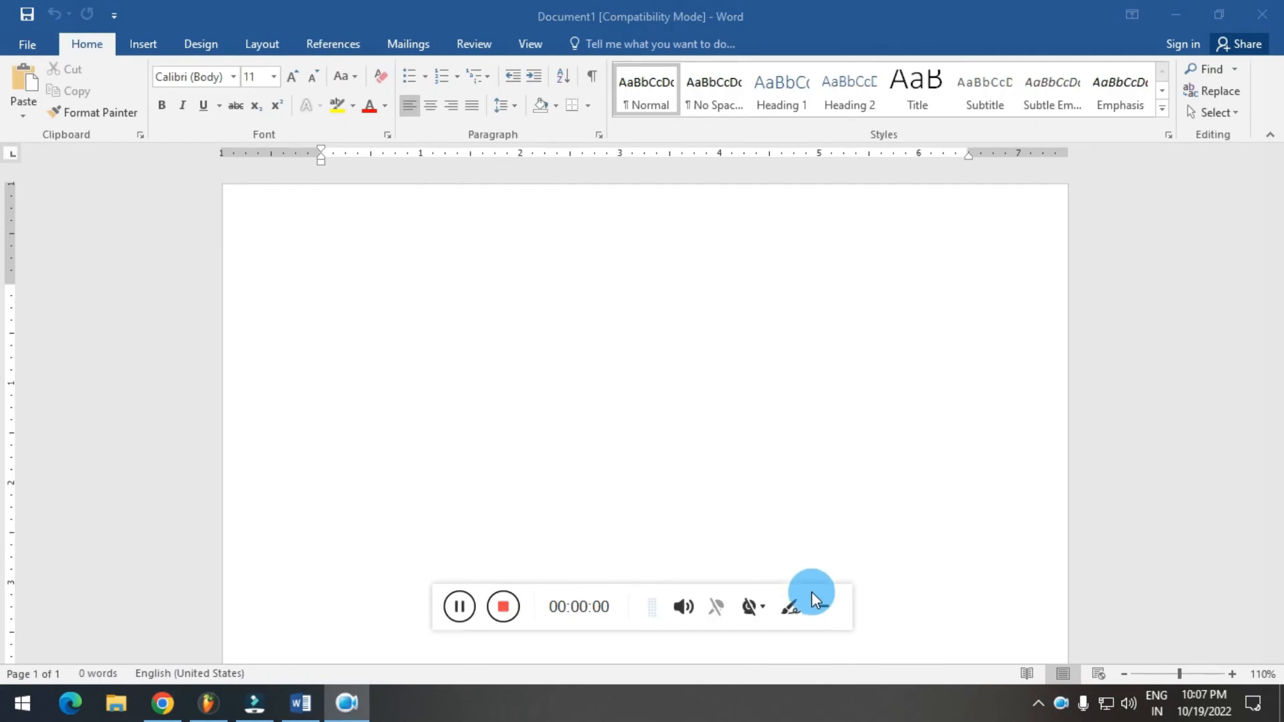
left_click(815, 605)
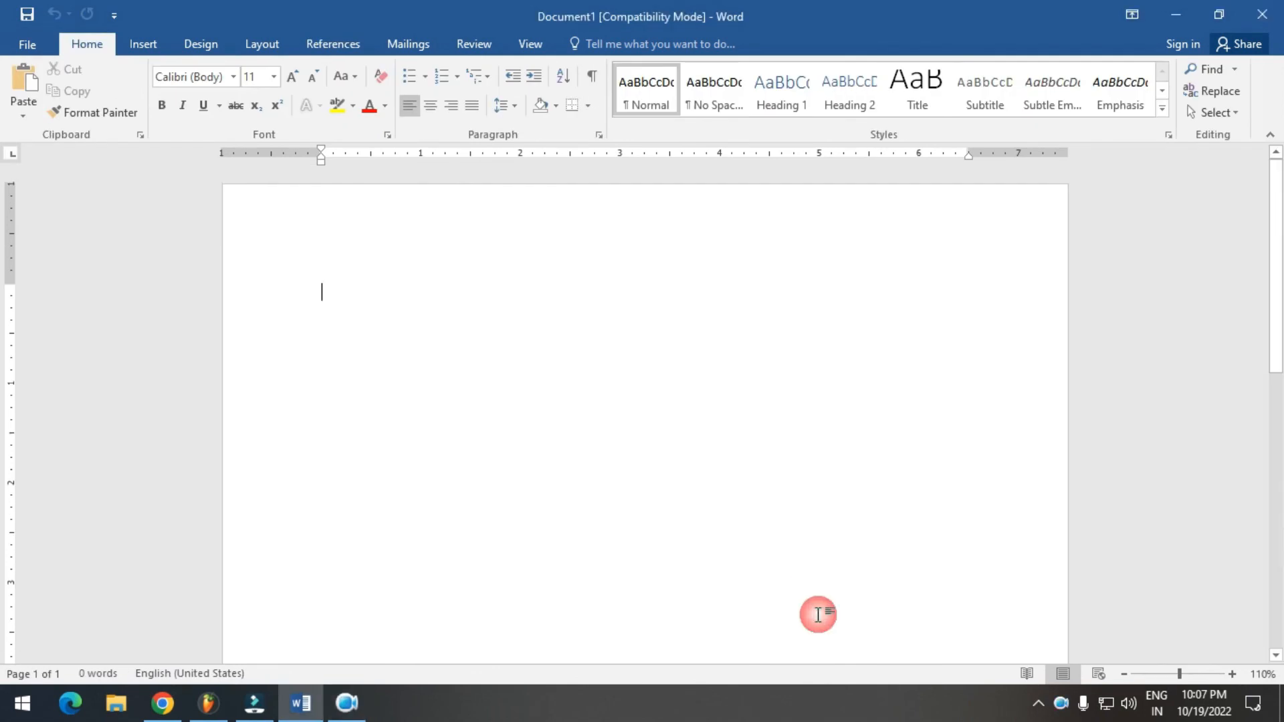
left_click(150, 41)
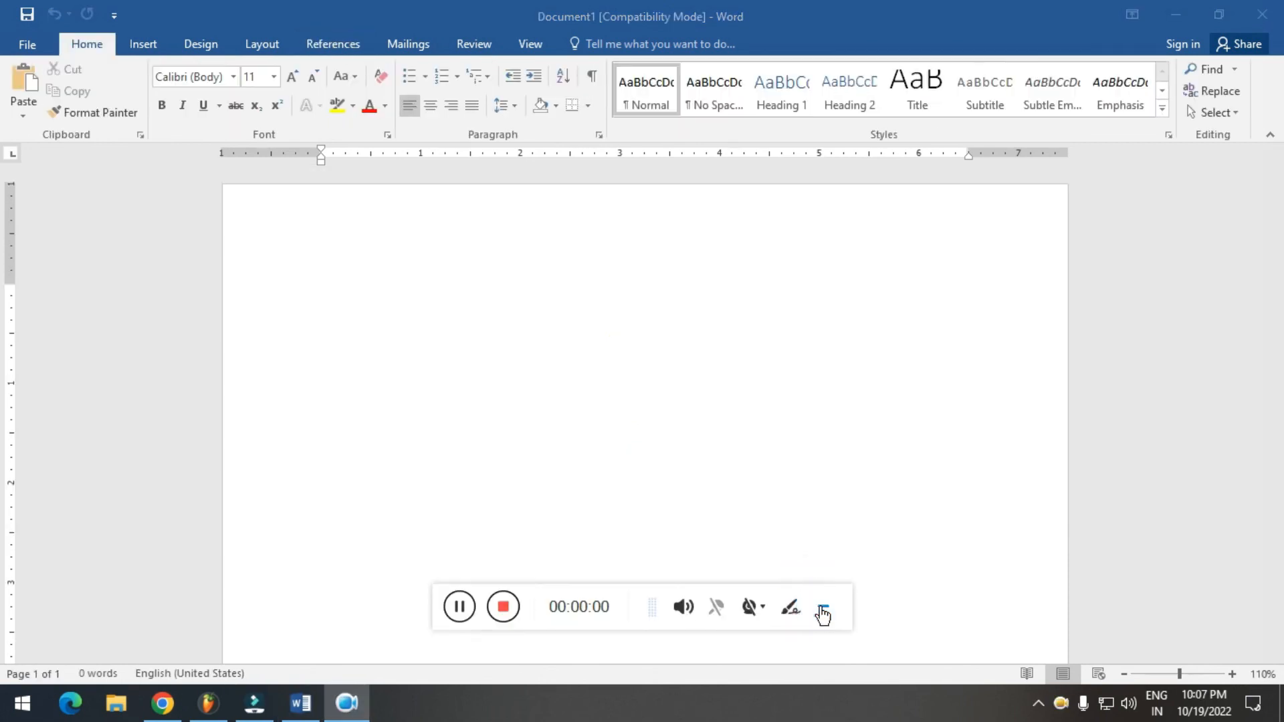
left_click(822, 610)
left_click(143, 44)
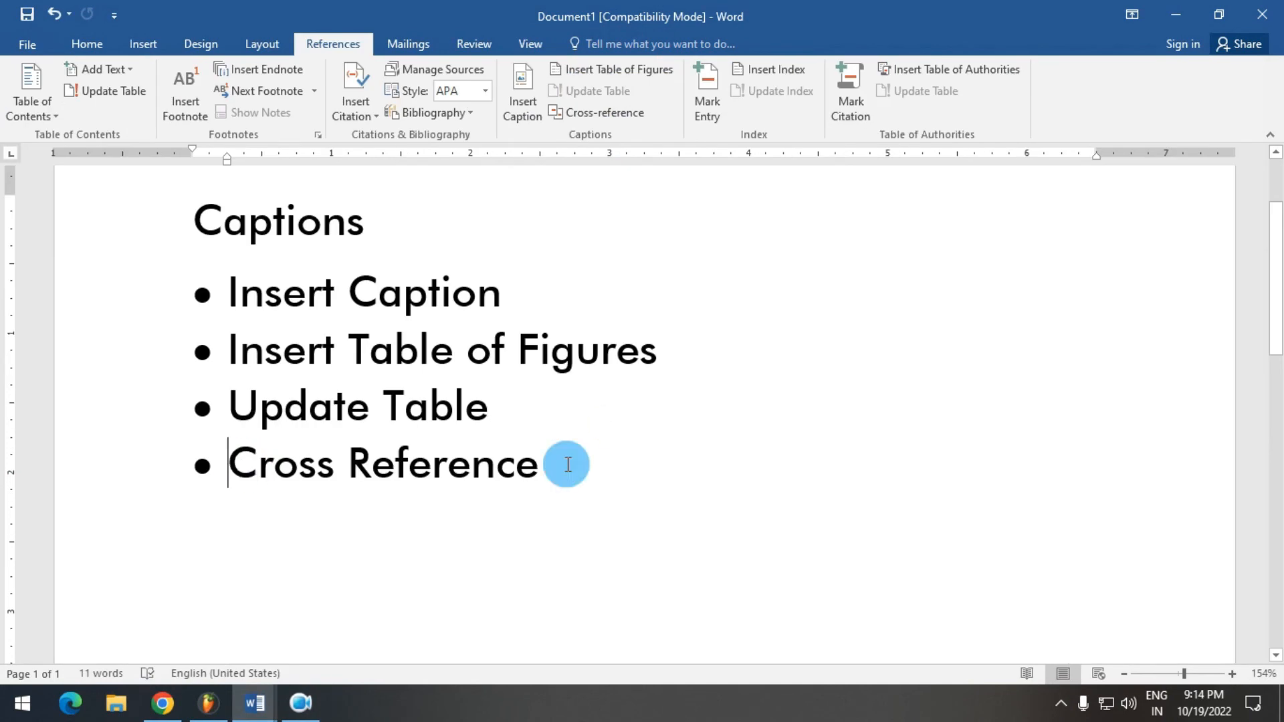
- Return to Document2 and add a blank line below the Figure 1 caption of the HTML5 picture
mouse_move(254, 702)
left_click(392, 608)
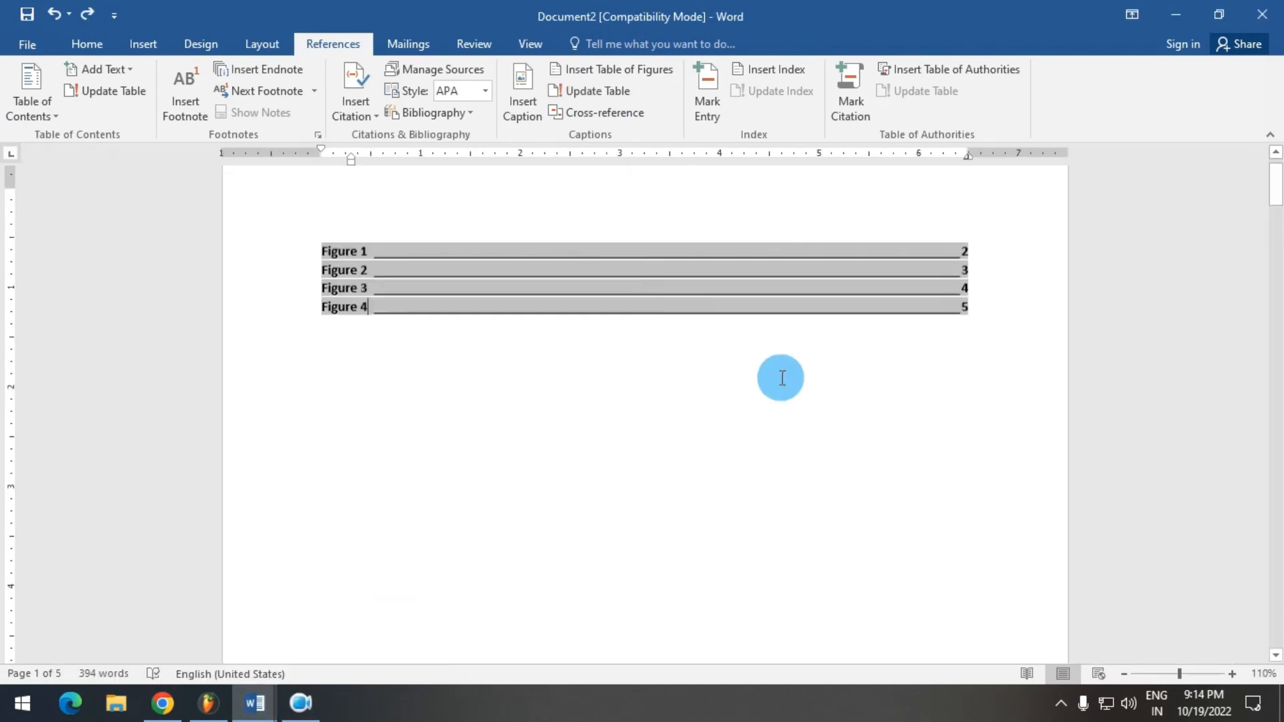
left_click(782, 377)
scroll(782, 378, "down", 10)
left_click(752, 454)
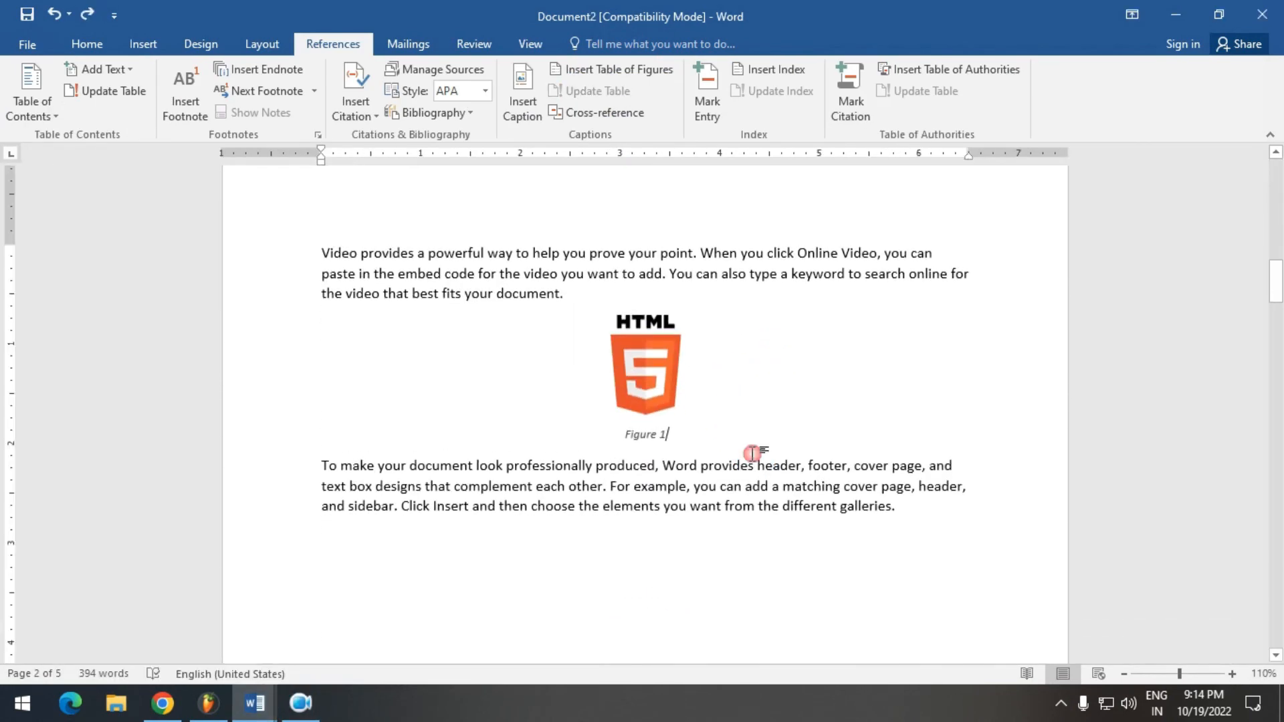
key("Return")
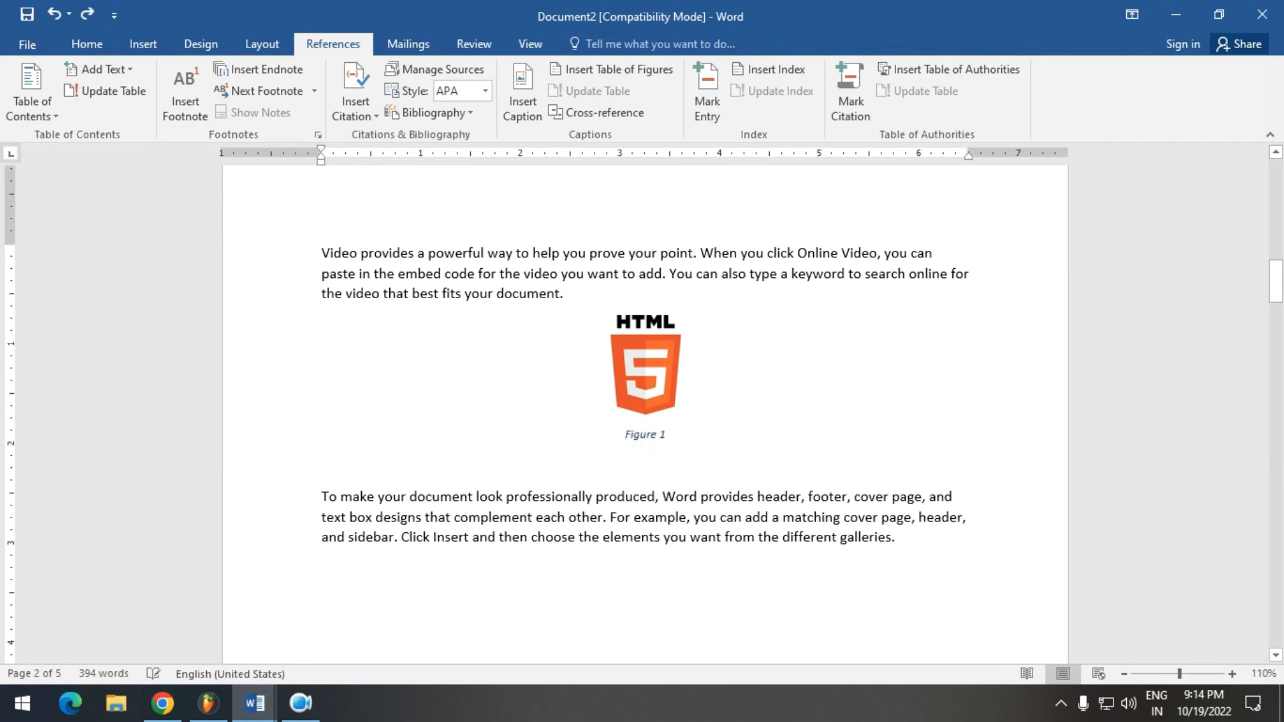
- Insert a hyperlinked cross-reference to the entire Figure 1 caption on the blank line, using the Figure reference type
left_click(592, 112)
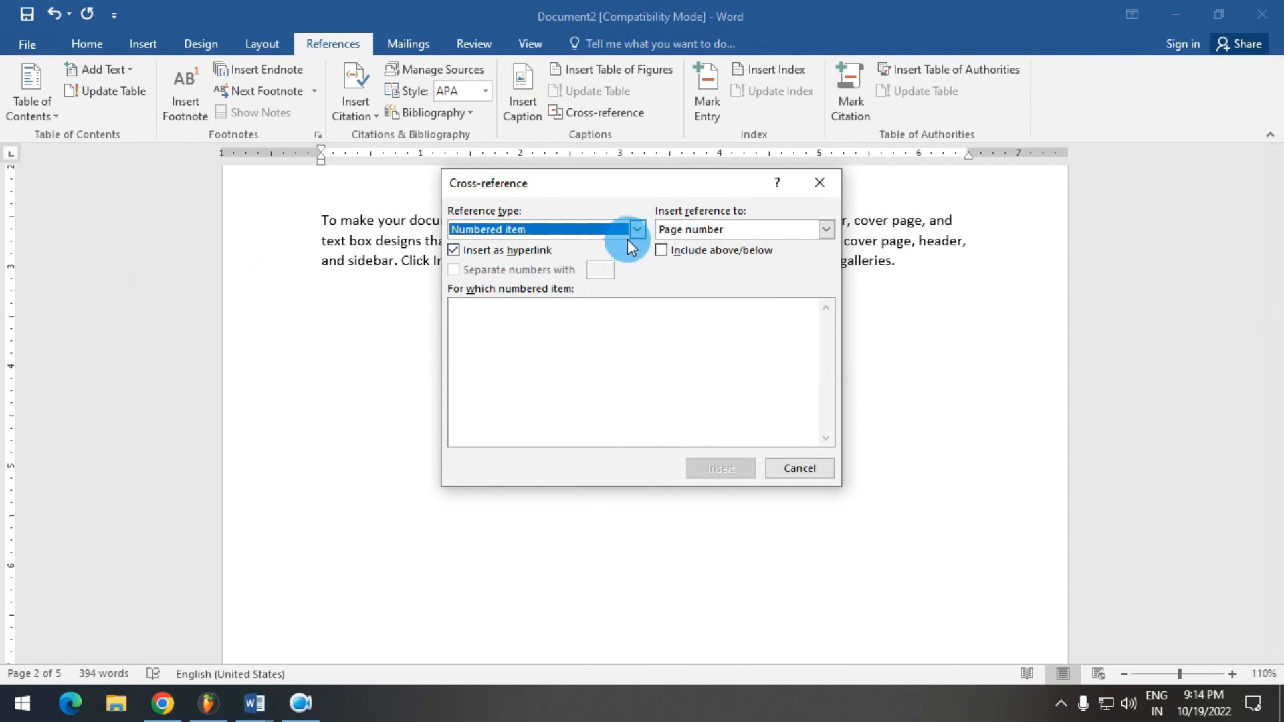
left_click(636, 229)
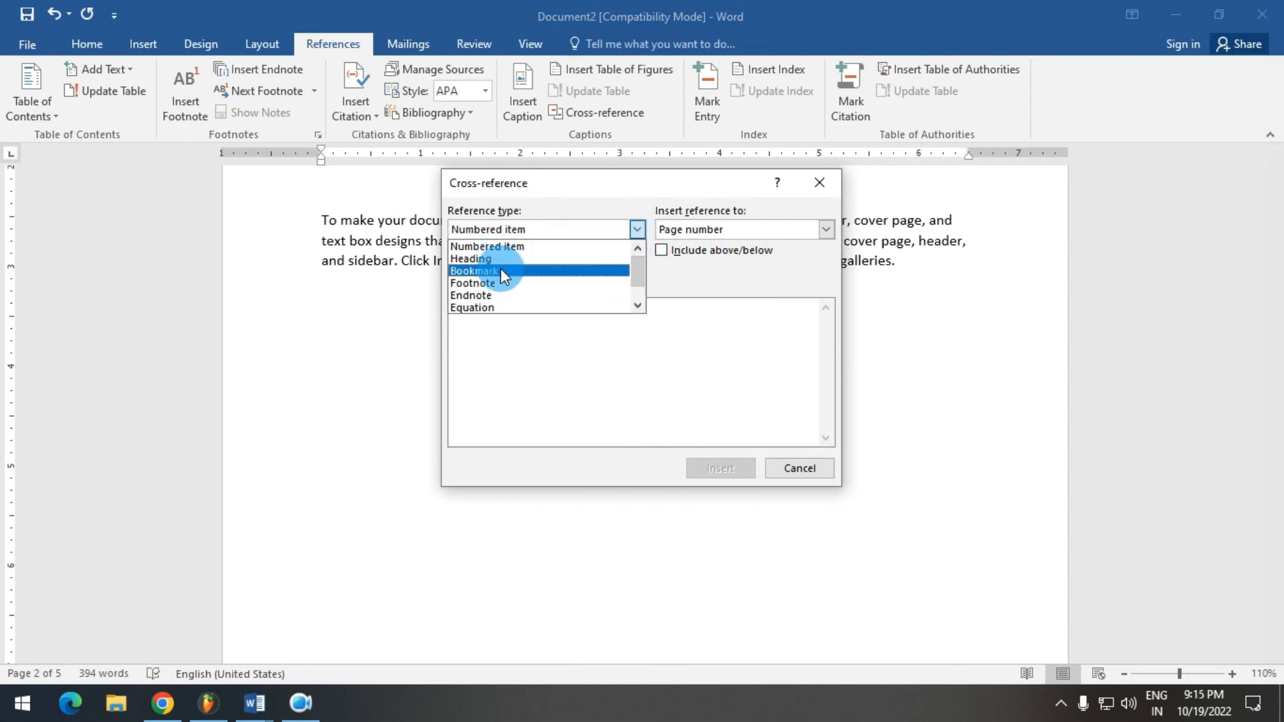
scroll(501, 293, "down", 1)
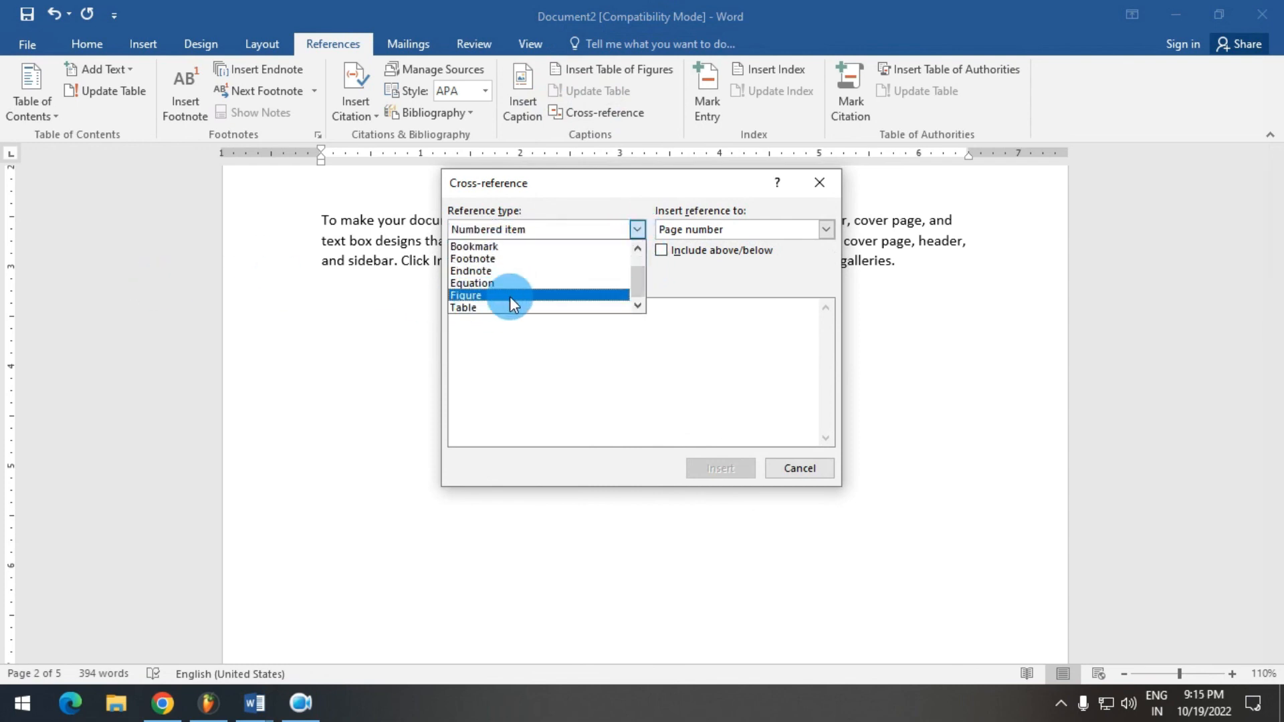
left_click(510, 296)
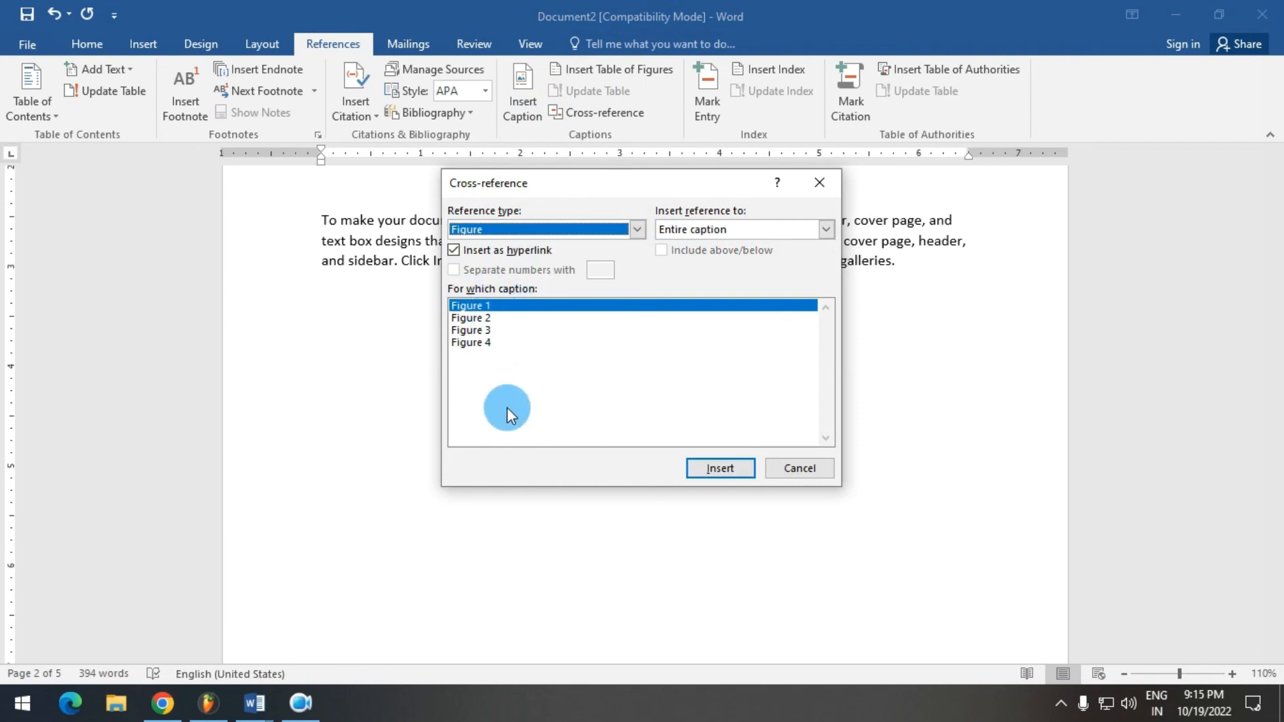
left_click(728, 467)
- Insert hyperlinked cross-references to the entire Figure 2, Figure 3 and Figure 4 captions after the Figure 1 reference
left_click(494, 317)
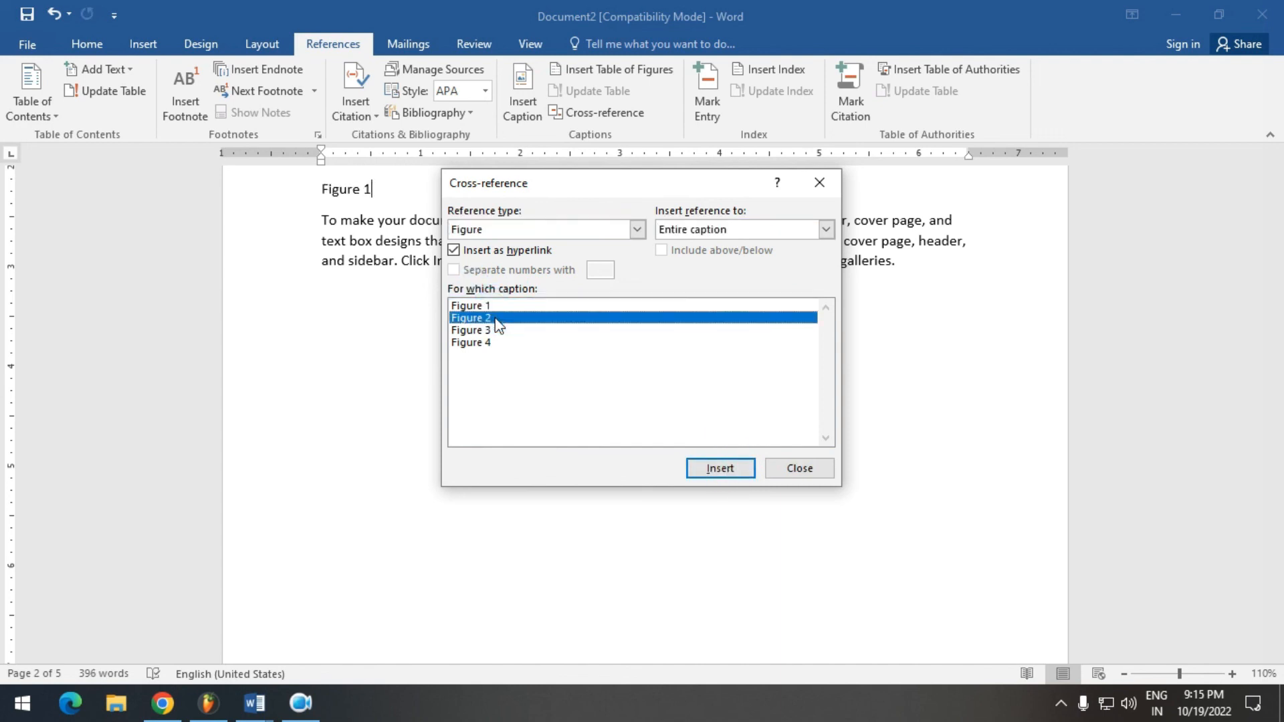
left_click(714, 470)
left_click(510, 330)
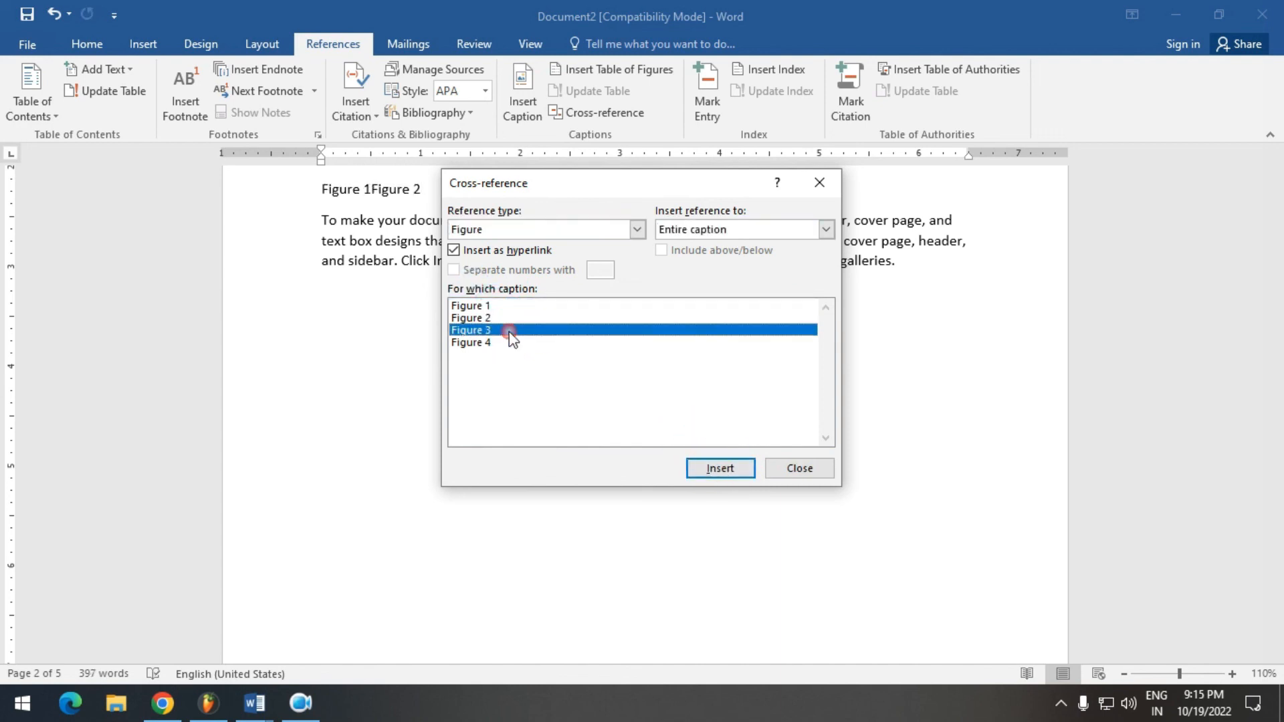
left_click(719, 470)
left_click(495, 343)
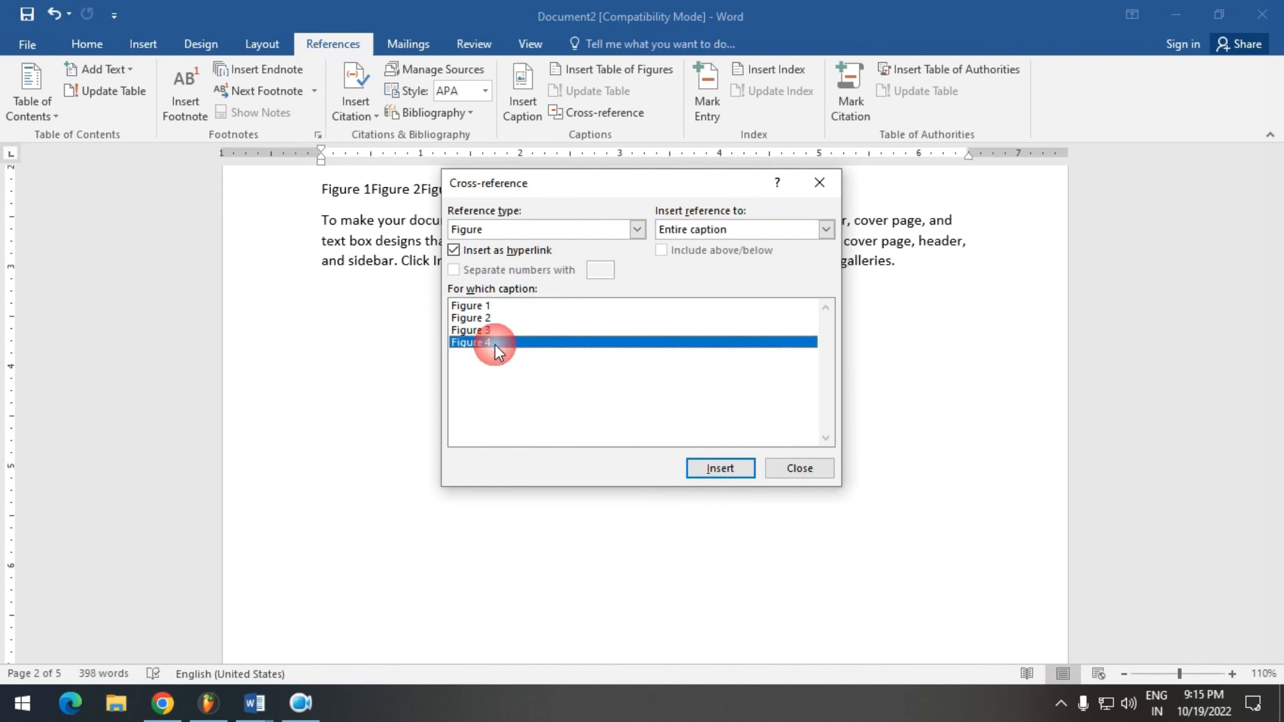
left_click(719, 469)
left_click(816, 469)
- Separate the four figure cross-references on the line with tab spacing
left_click(471, 187)
left_click(424, 188)
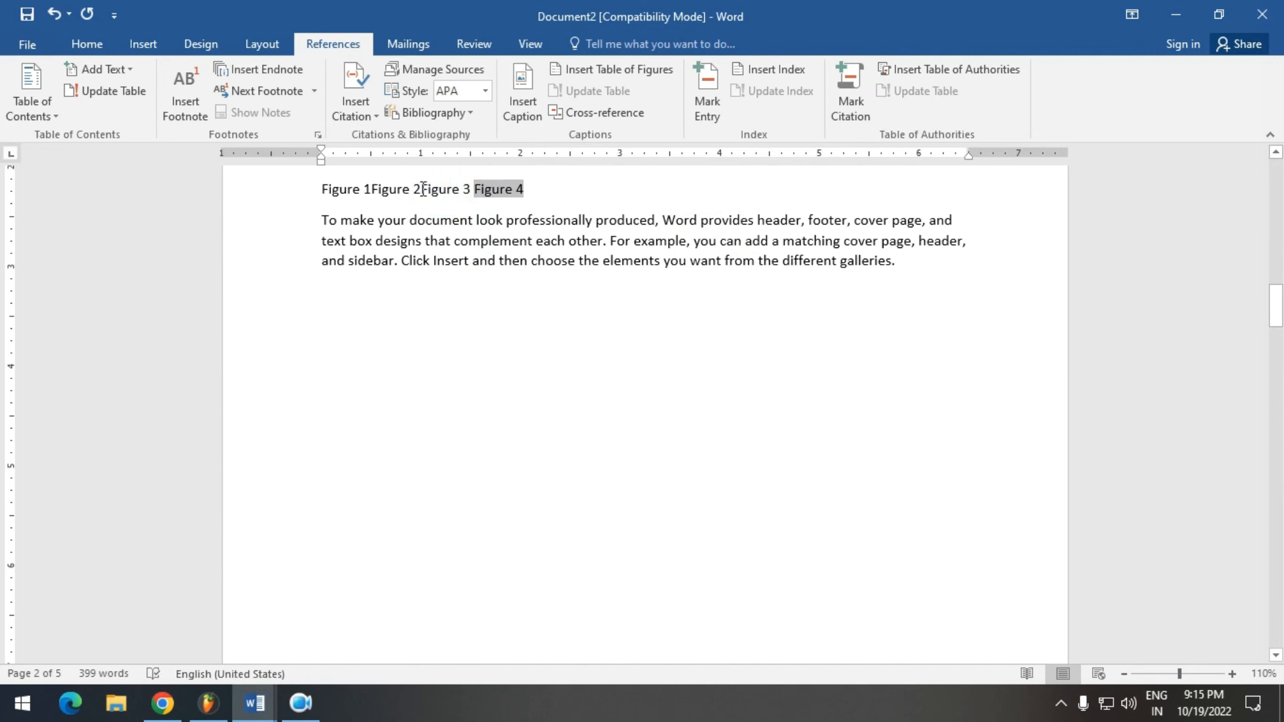
left_click(492, 190)
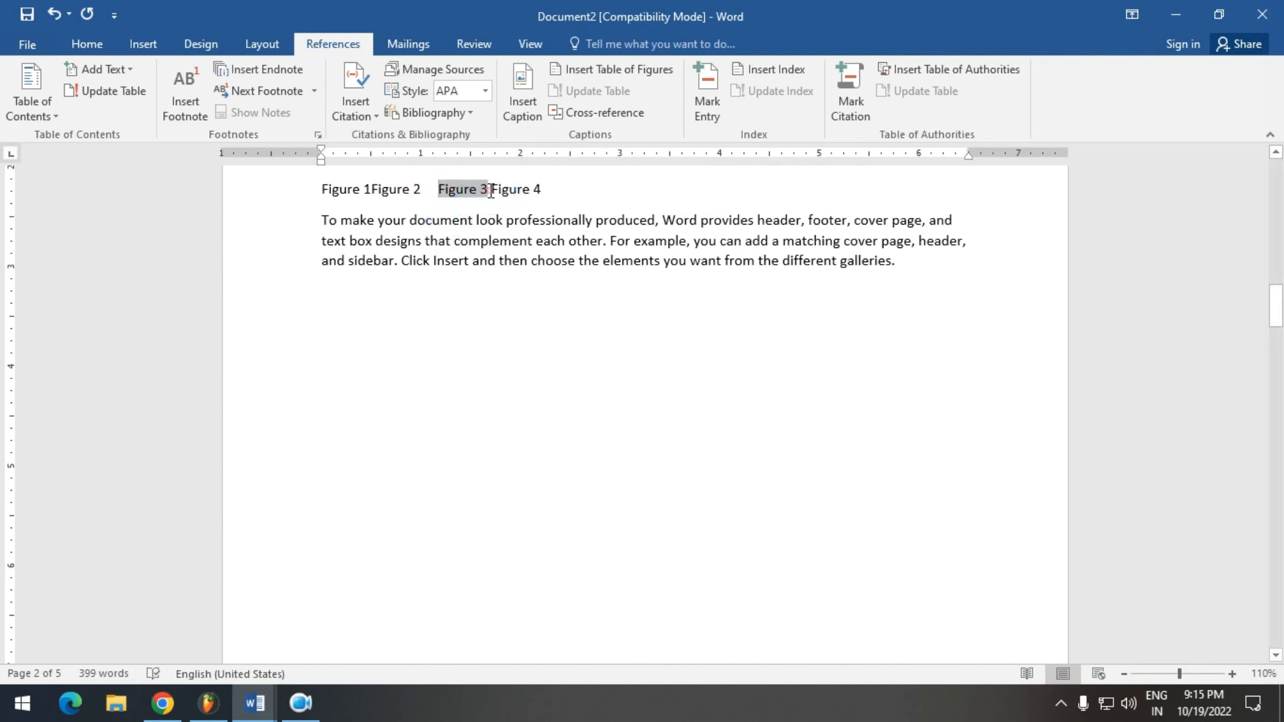
key("Tab")
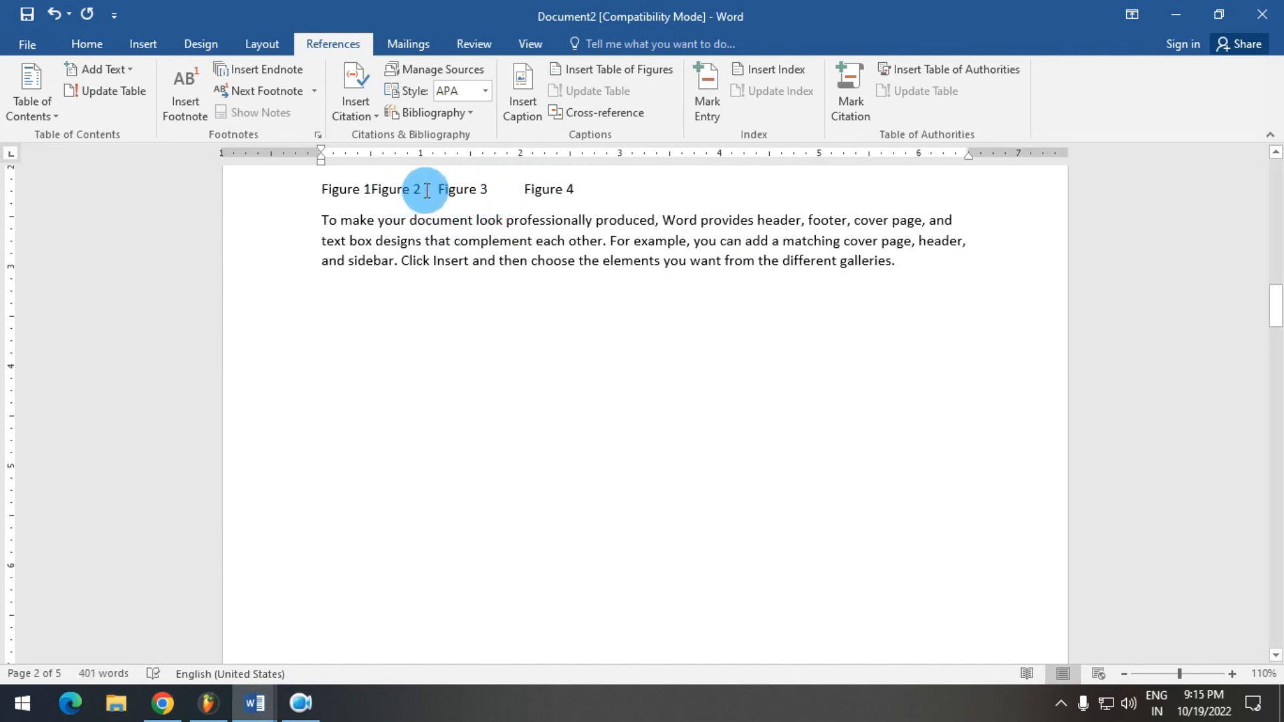
left_click(371, 188)
key("Tab")
- Centre the line of four figure cross-references and copy it
left_click_drag(631, 192, 321, 173)
key("ctrl+c")
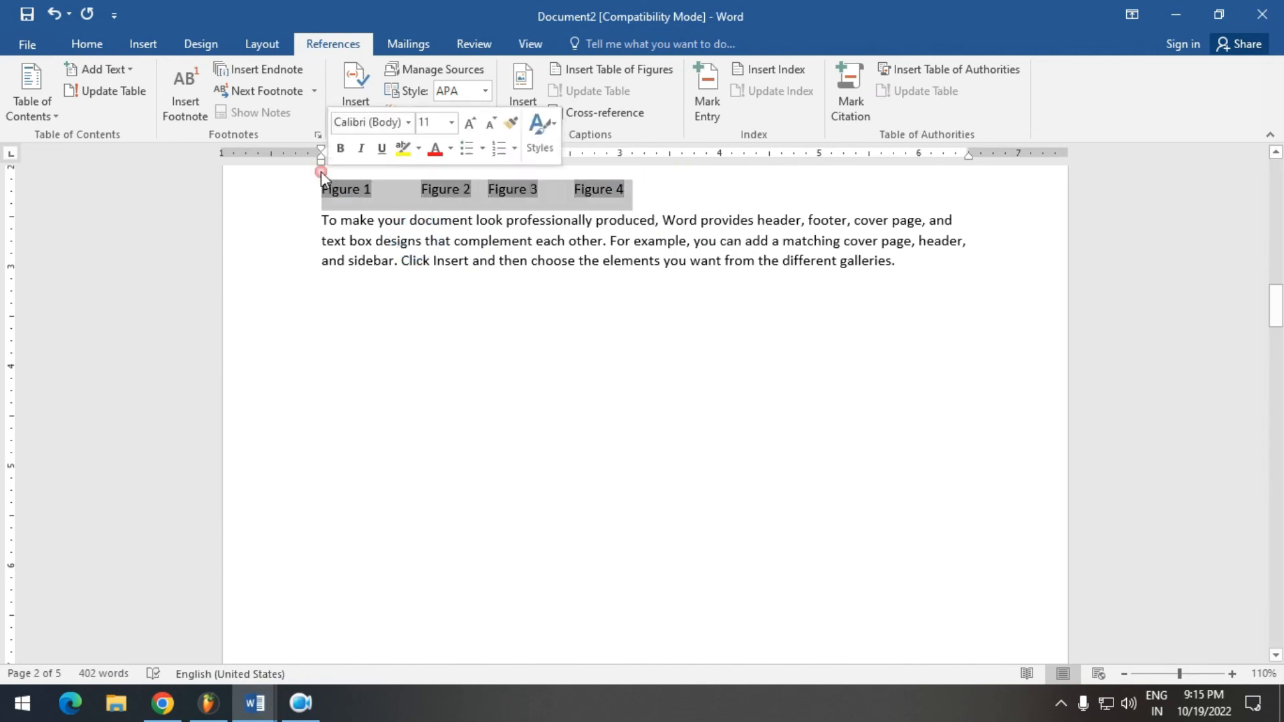
left_click(102, 44)
left_click(432, 108)
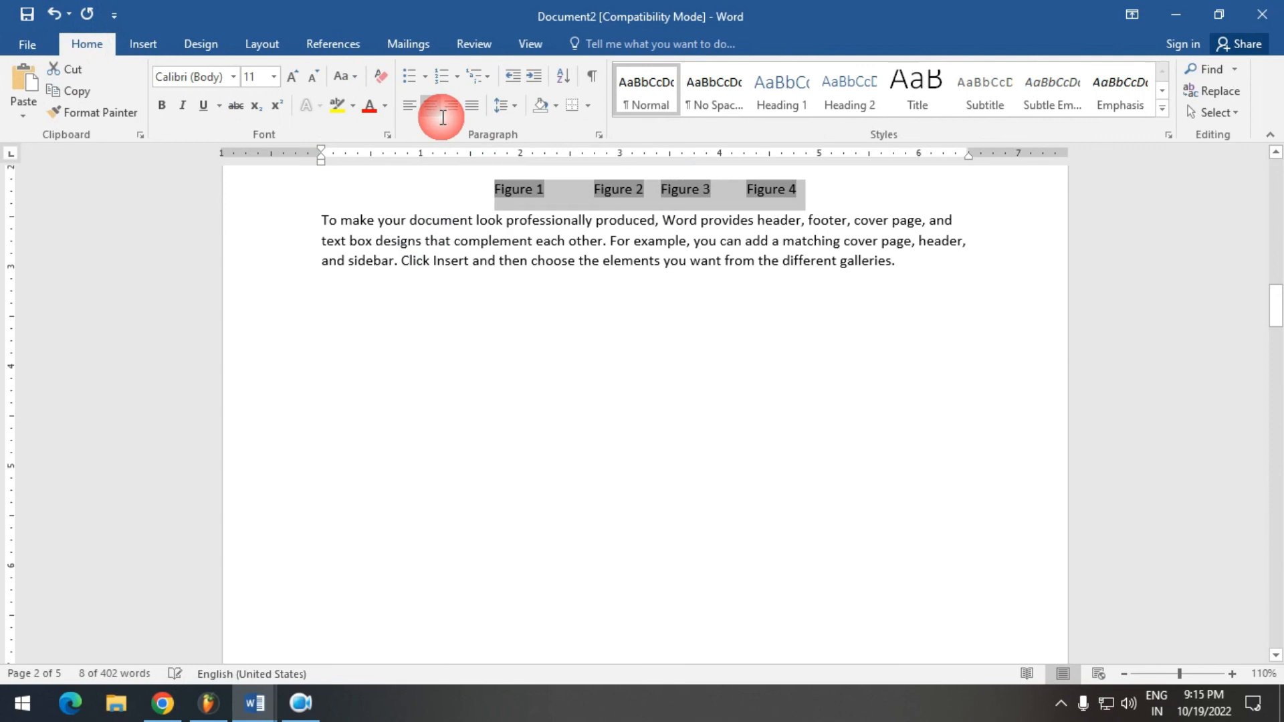
- Paste the copied cross-reference line on a new line below the Figure 2 caption of the CSS picture
scroll(780, 367, "up", 3)
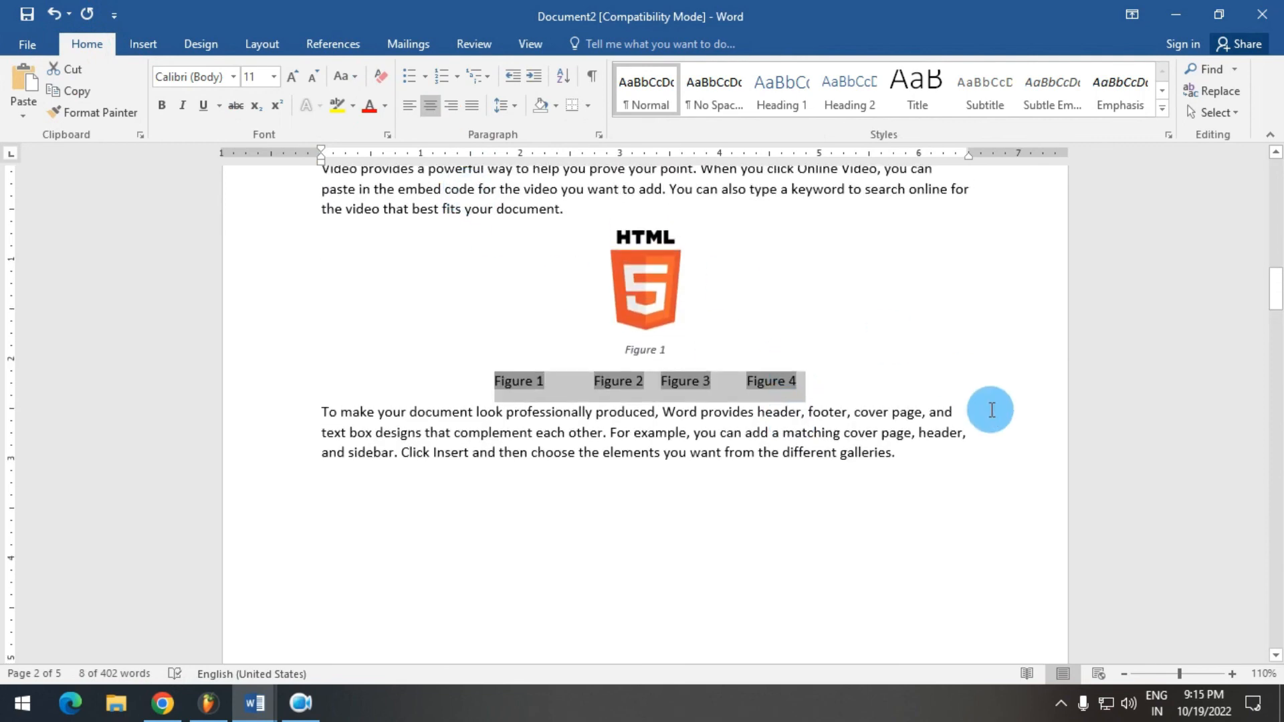
scroll(989, 407, "down", 12)
scroll(741, 493, "down", 3)
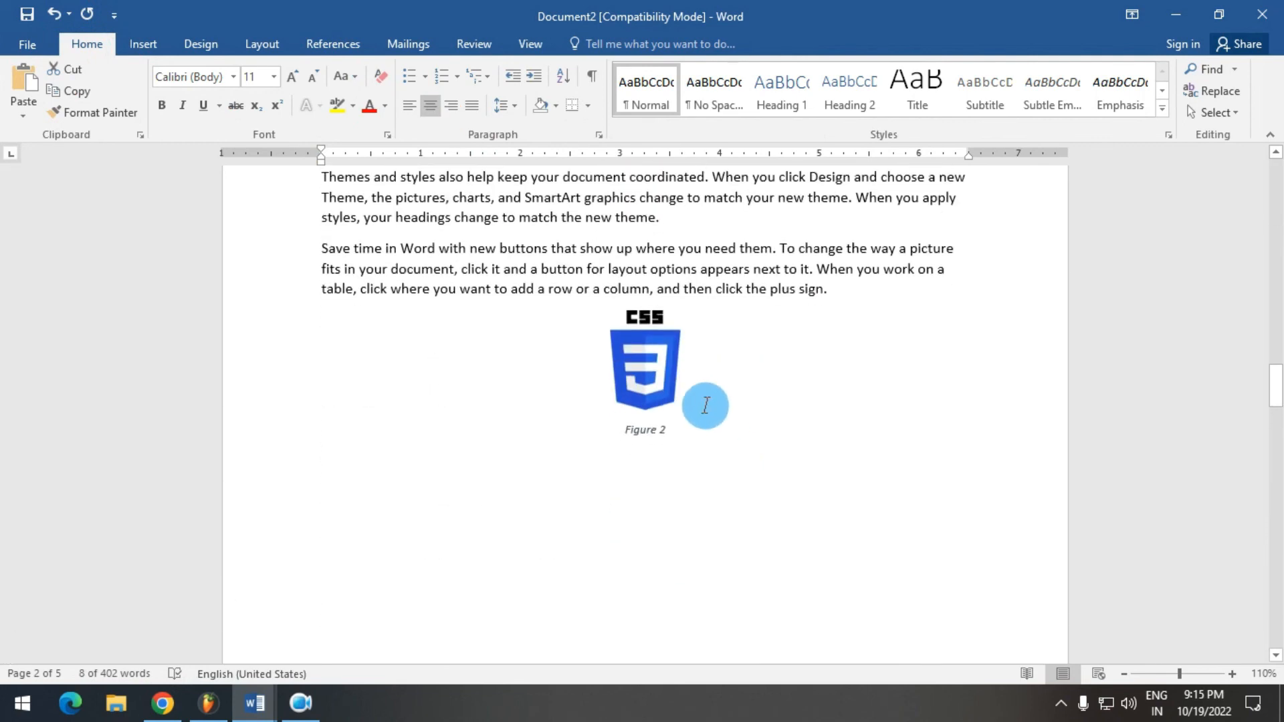
left_click(699, 435)
key("Return")
key("ctrl+v")
- Paste the copied cross-reference line on a new line below the Figure 3 caption of the Office picture
scroll(769, 421, "down", 6)
scroll(768, 418, "down", 6)
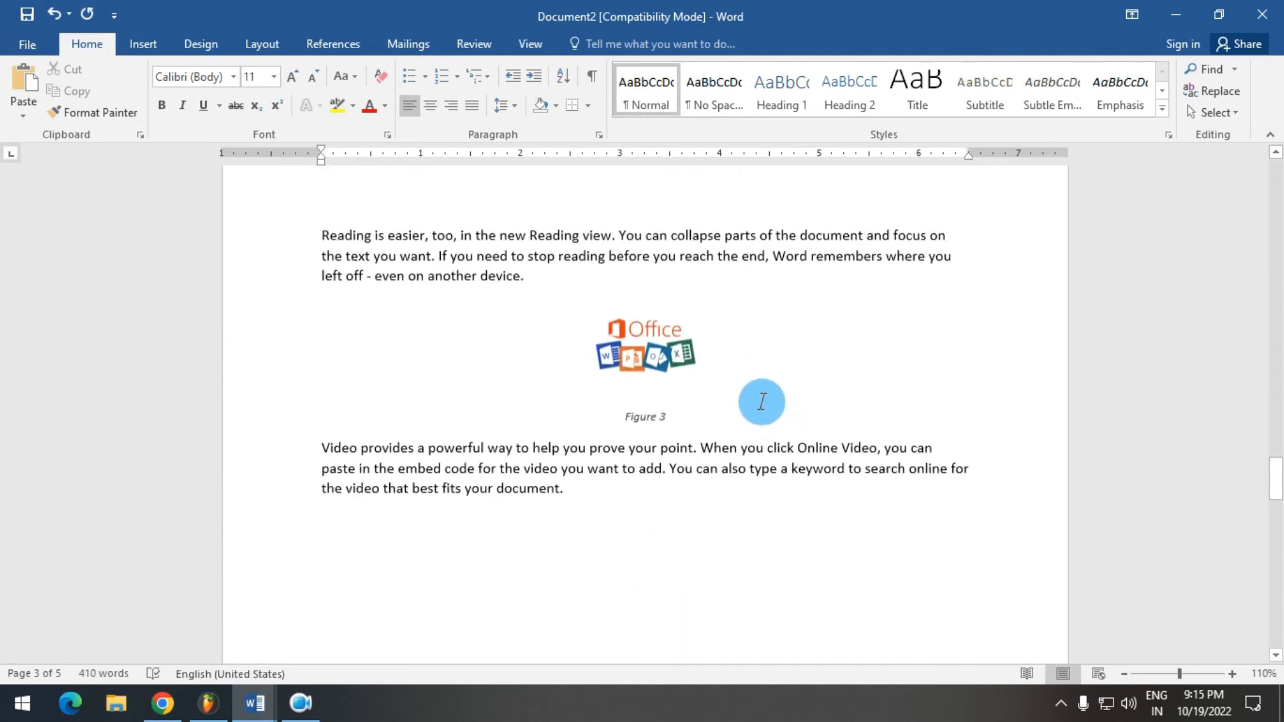
left_click(746, 416)
key("Return")
key("ctrl+v")
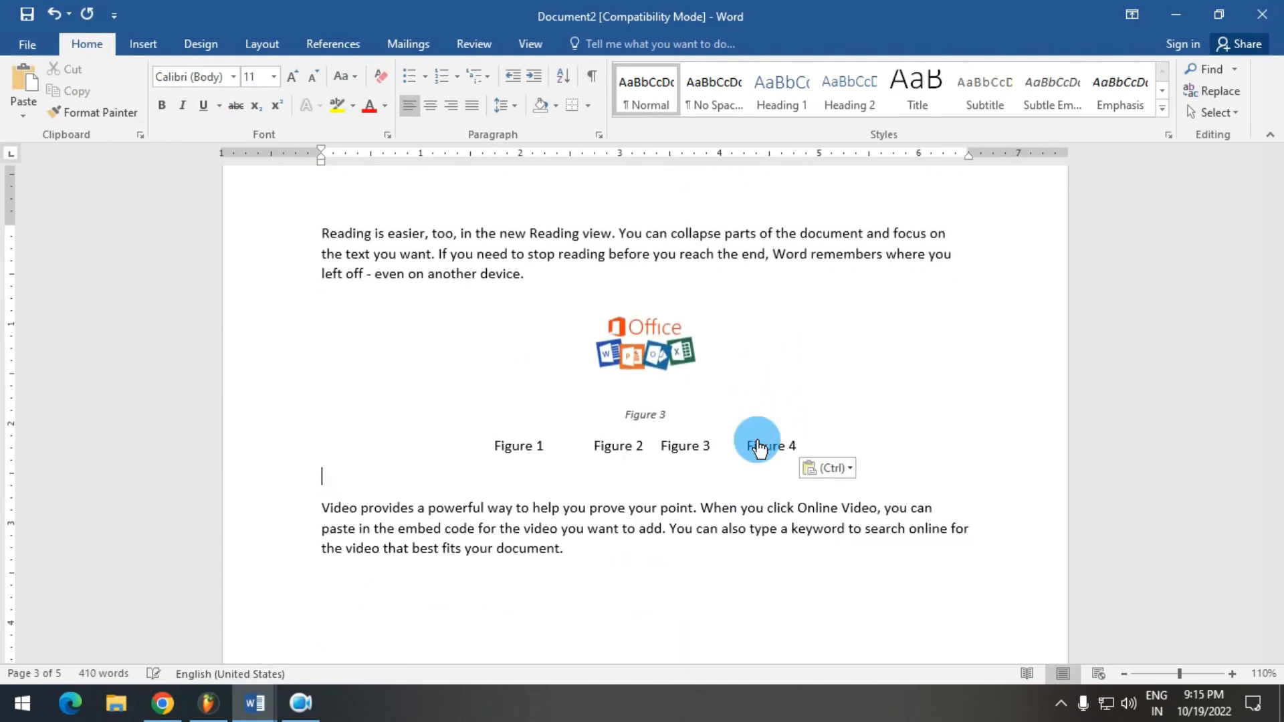
- Paste the copied cross-reference line below the Figure 4 caption of the HR EDU WORLD picture and remove the extra blank line
scroll(762, 422, "down", 10)
scroll(768, 399, "down", 2)
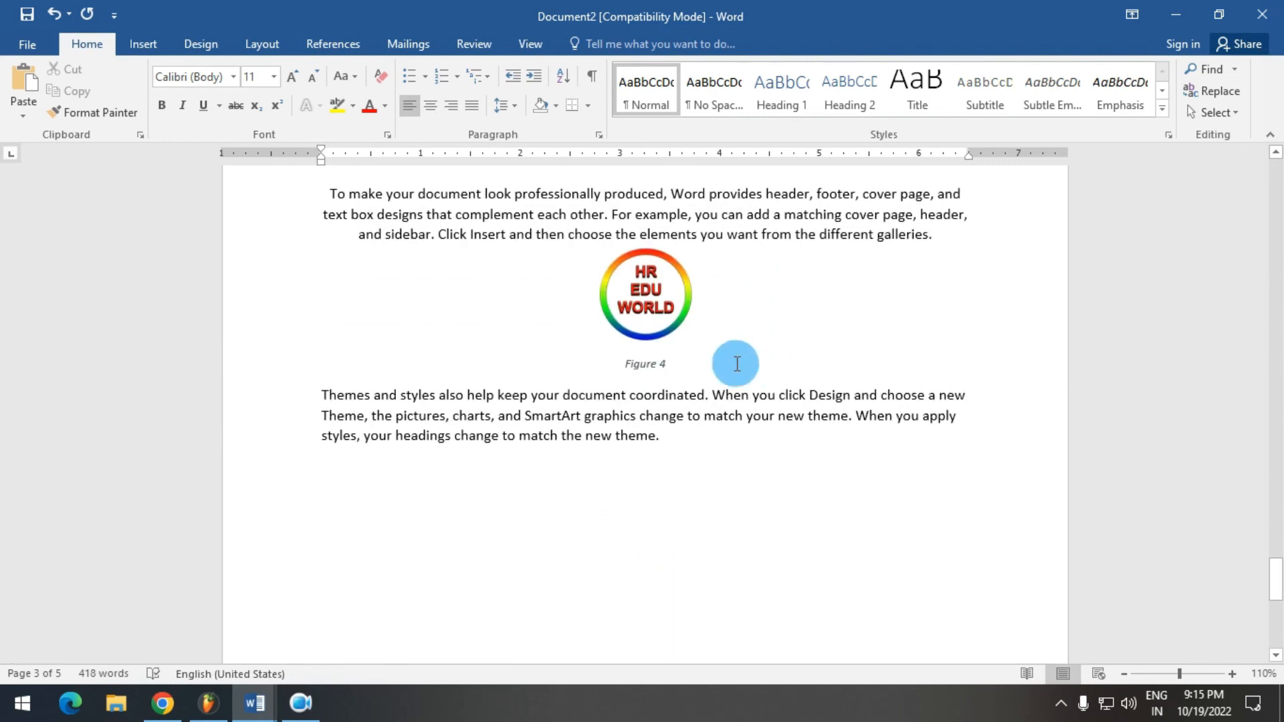
left_click(737, 365)
key("Return")
type("Figure 1\tFigure 2\tFigure 3\tFigure 4")
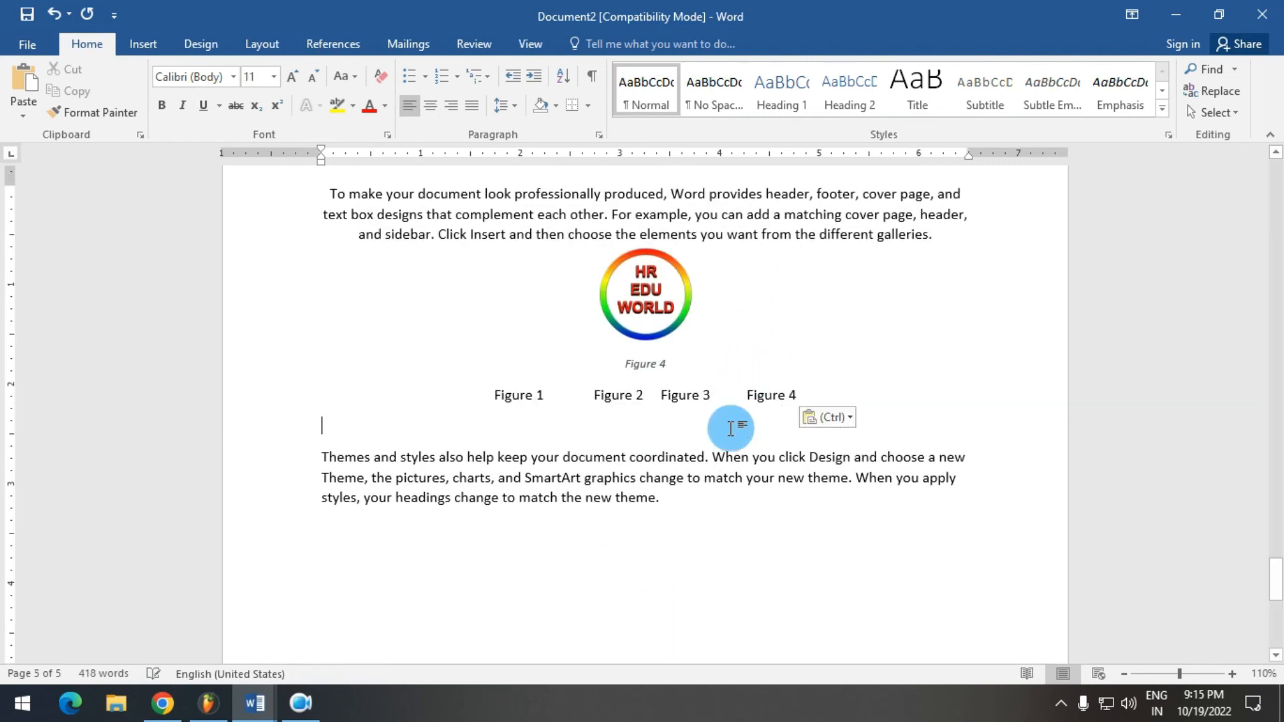
key("BackSpace")
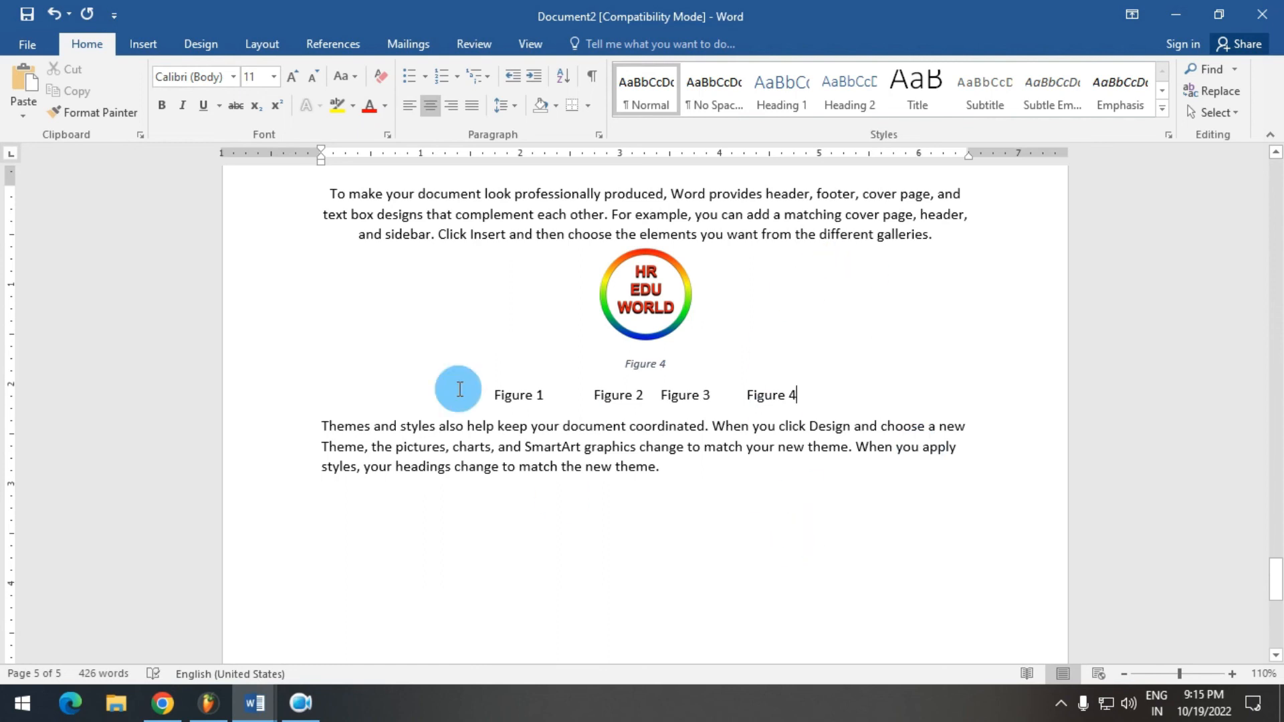
left_click_drag(661, 394, 711, 394)
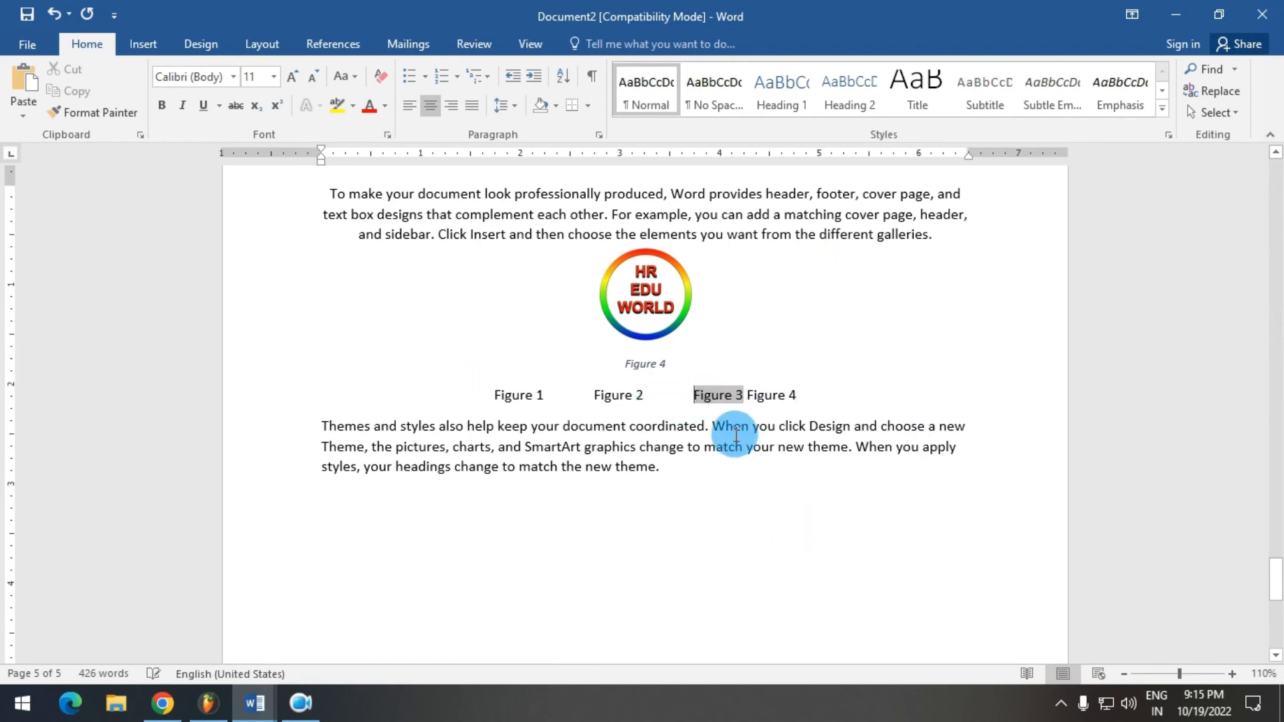
- Follow the Figure 1, Figure 3 and Figure 4 cross-reference links in turn to jump to their captions
left_click(534, 405, "ctrl")
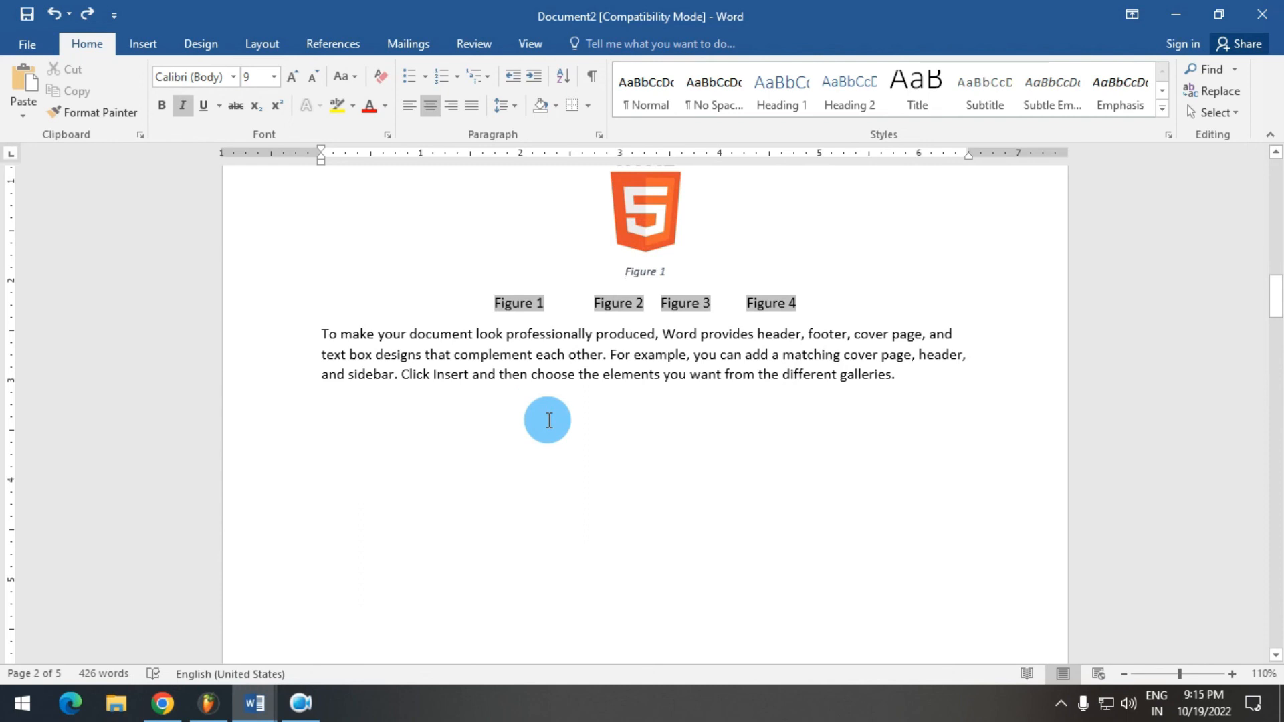
left_click(677, 307, "ctrl")
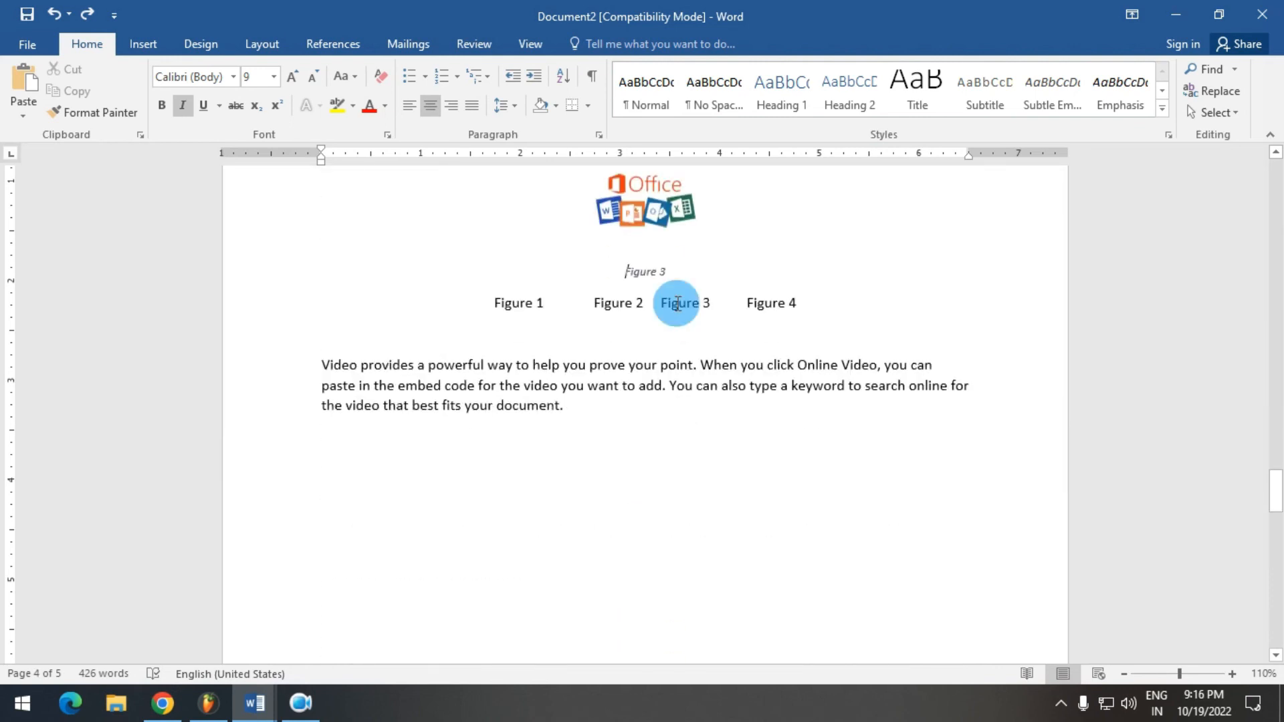
left_click(763, 305, "ctrl")
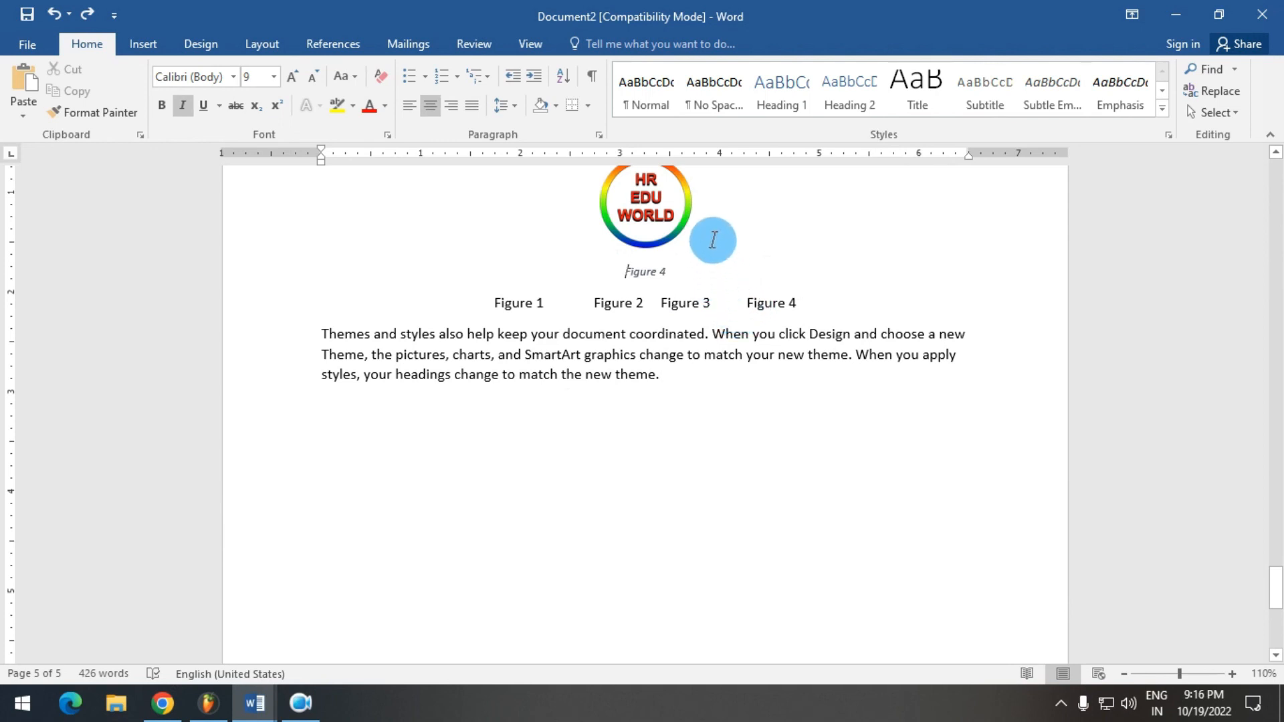
- View the document's print preview, close it and return to the table of figures at the start of the document
key("ctrl+p")
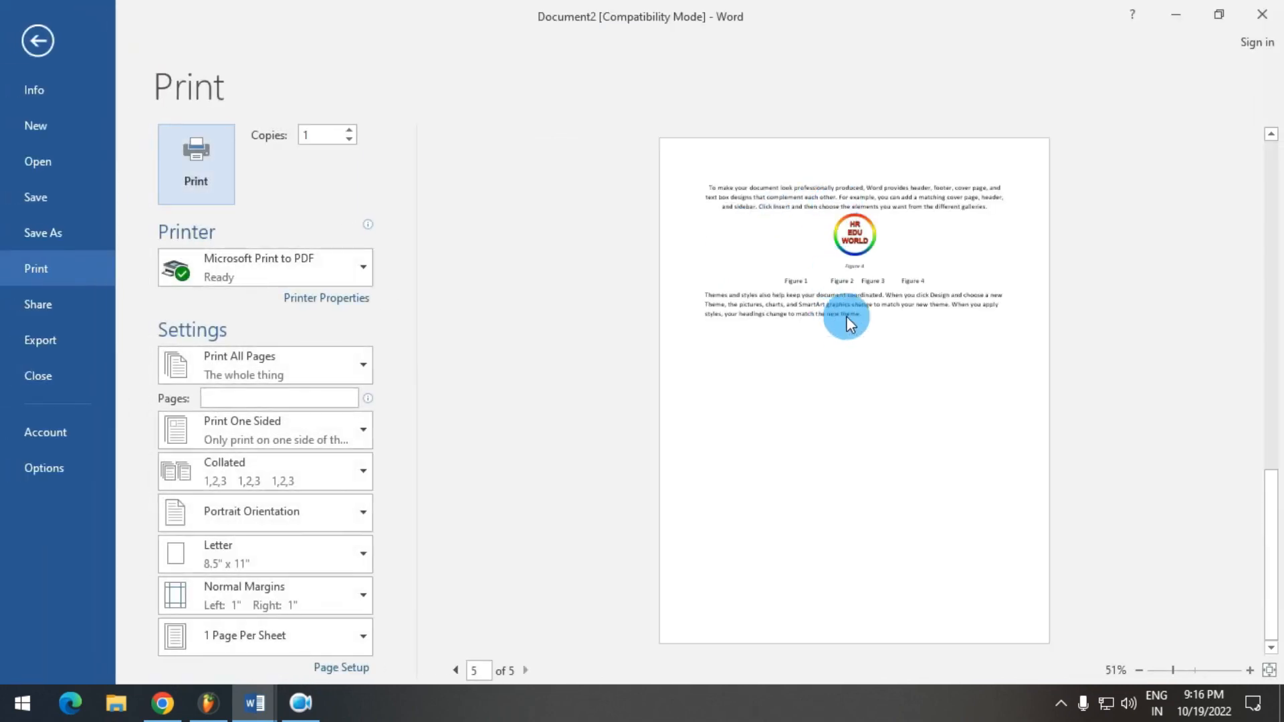
key("Escape")
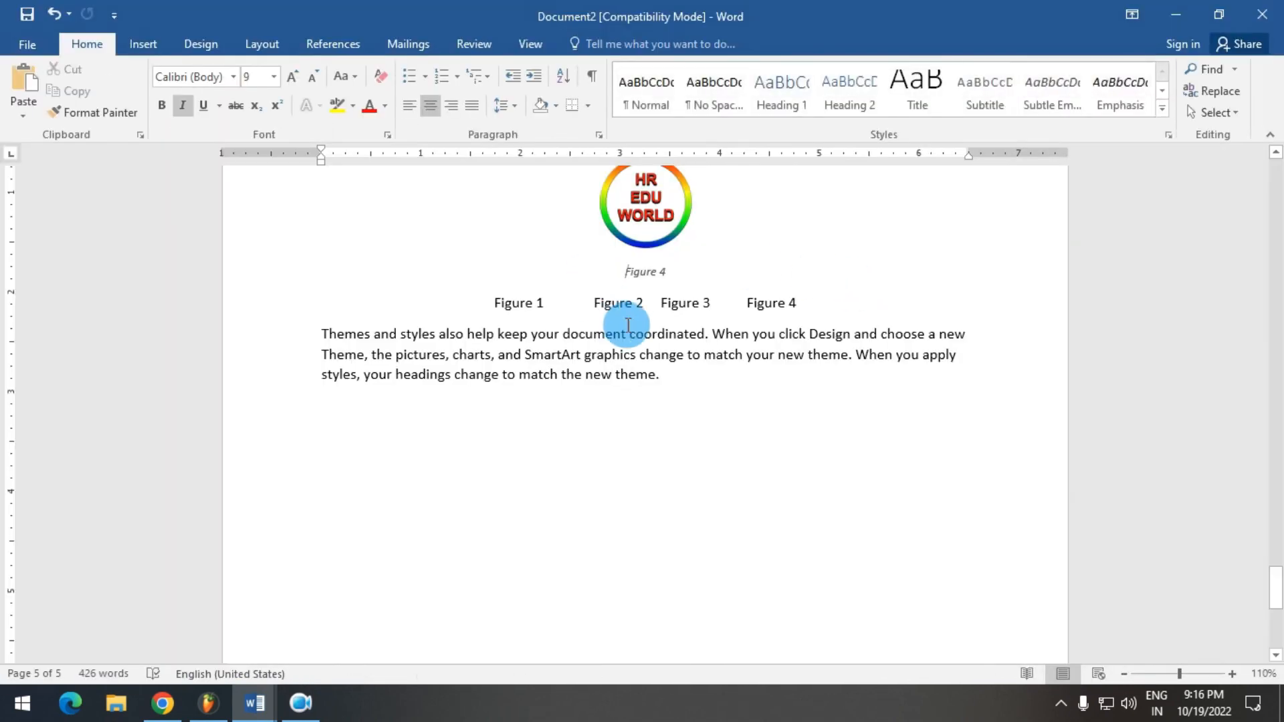
scroll(626, 324, "up", 5)
key("ctrl+Home")
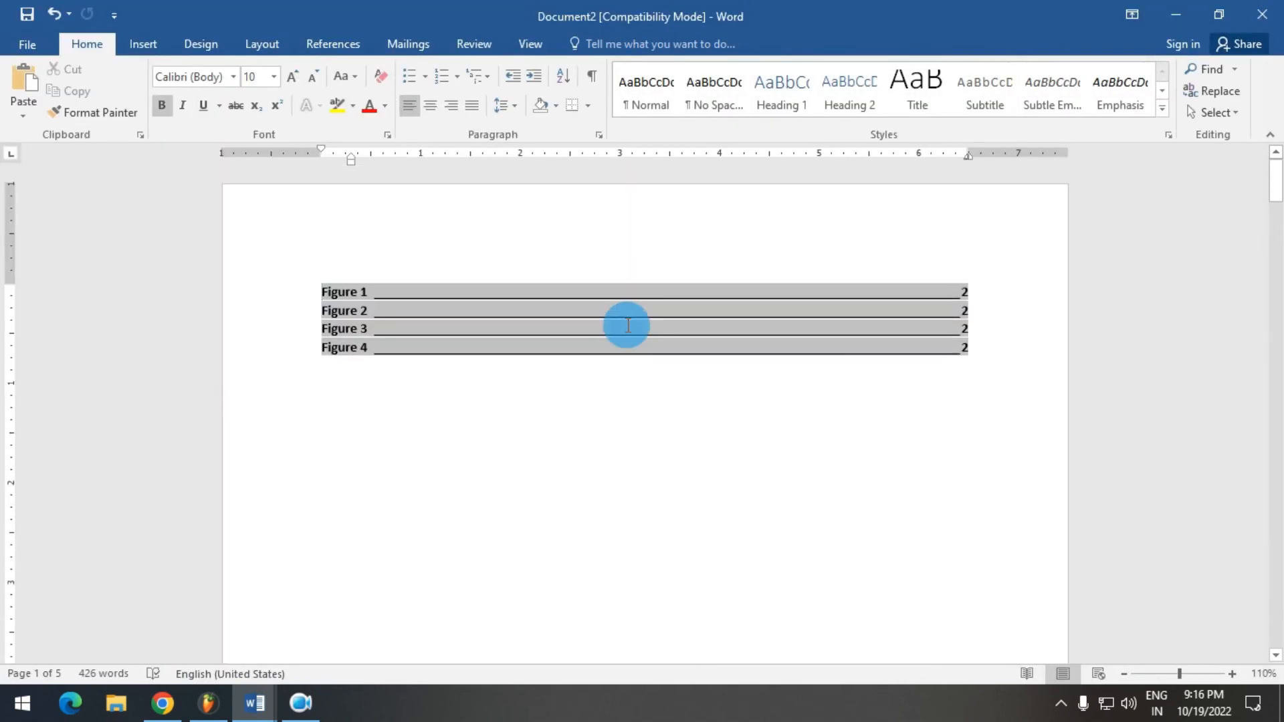